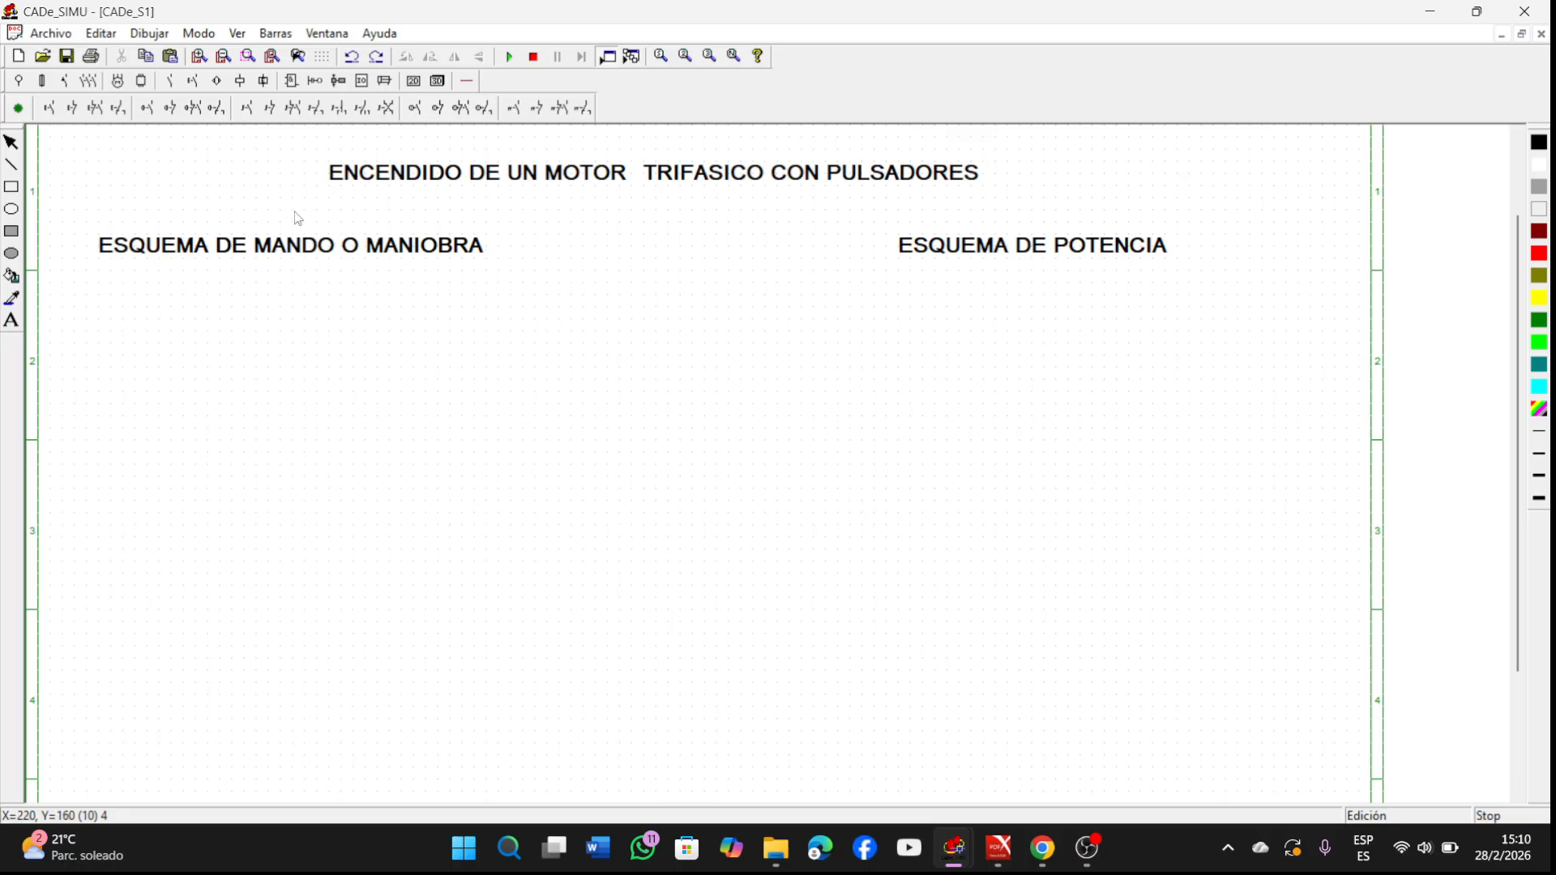
Step: Place a phase L supply terminal under the ESQUEMA DE MANDO O MANIOBRA heading and a single-pole circuit breaker directly below it
click(18, 81)
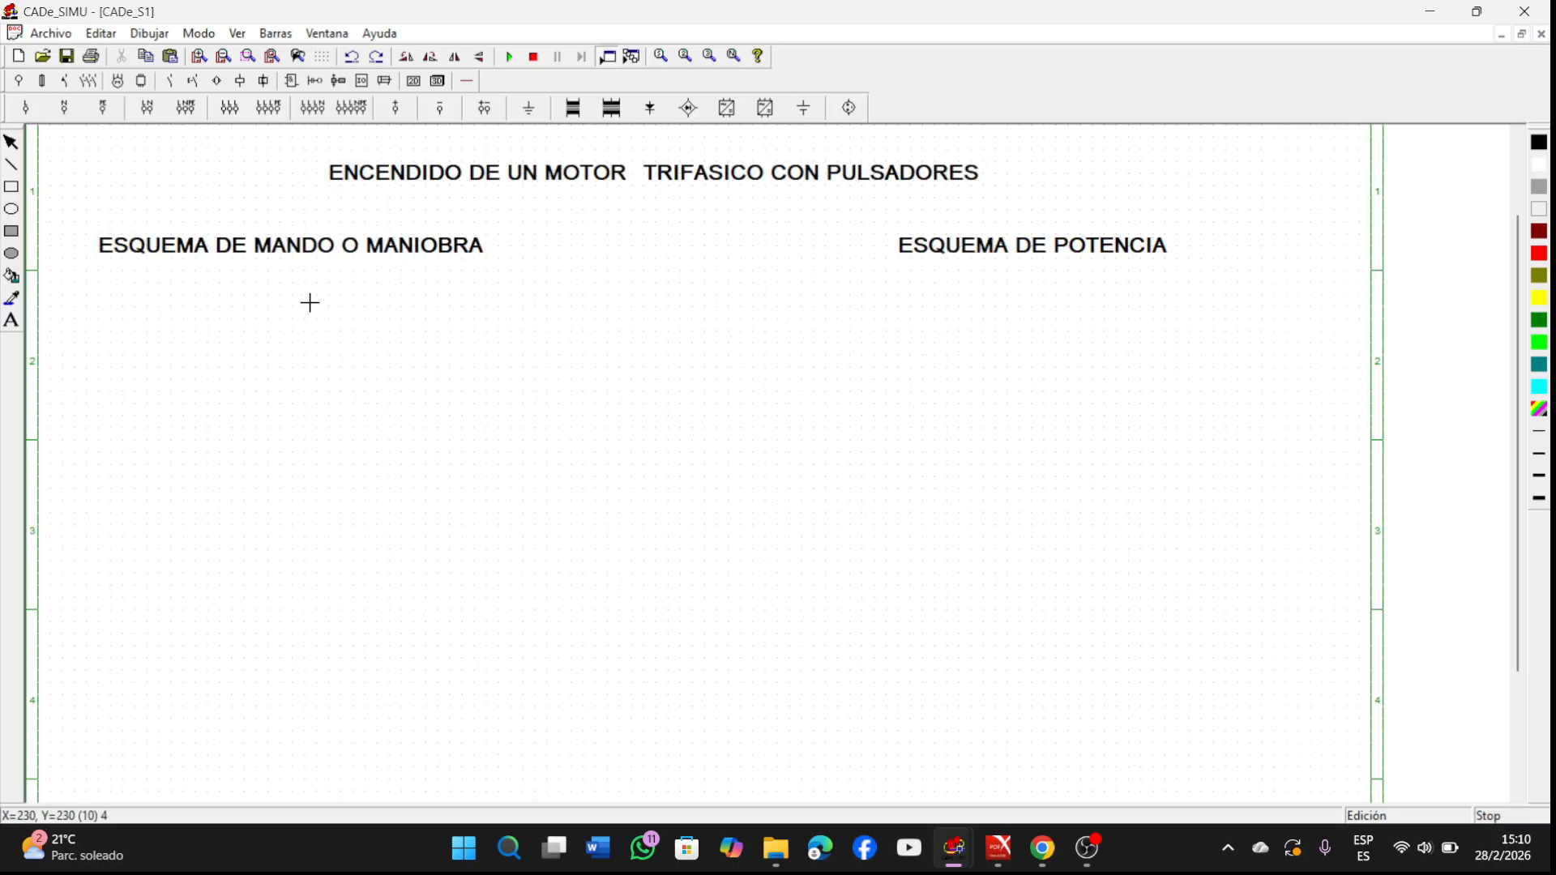
click(273, 305)
right_click(333, 396)
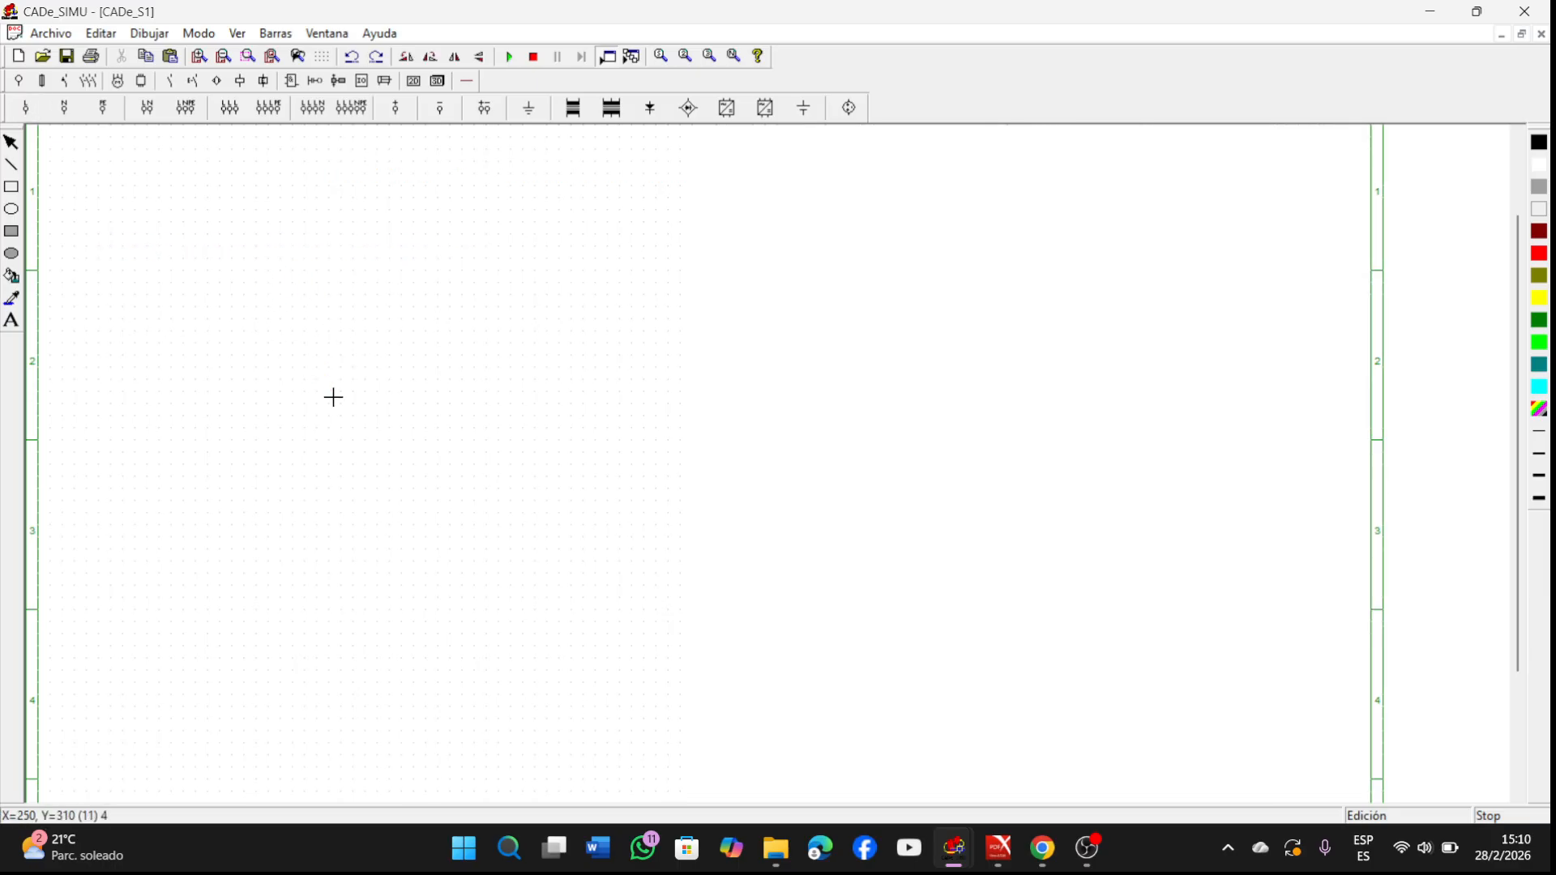
click(65, 82)
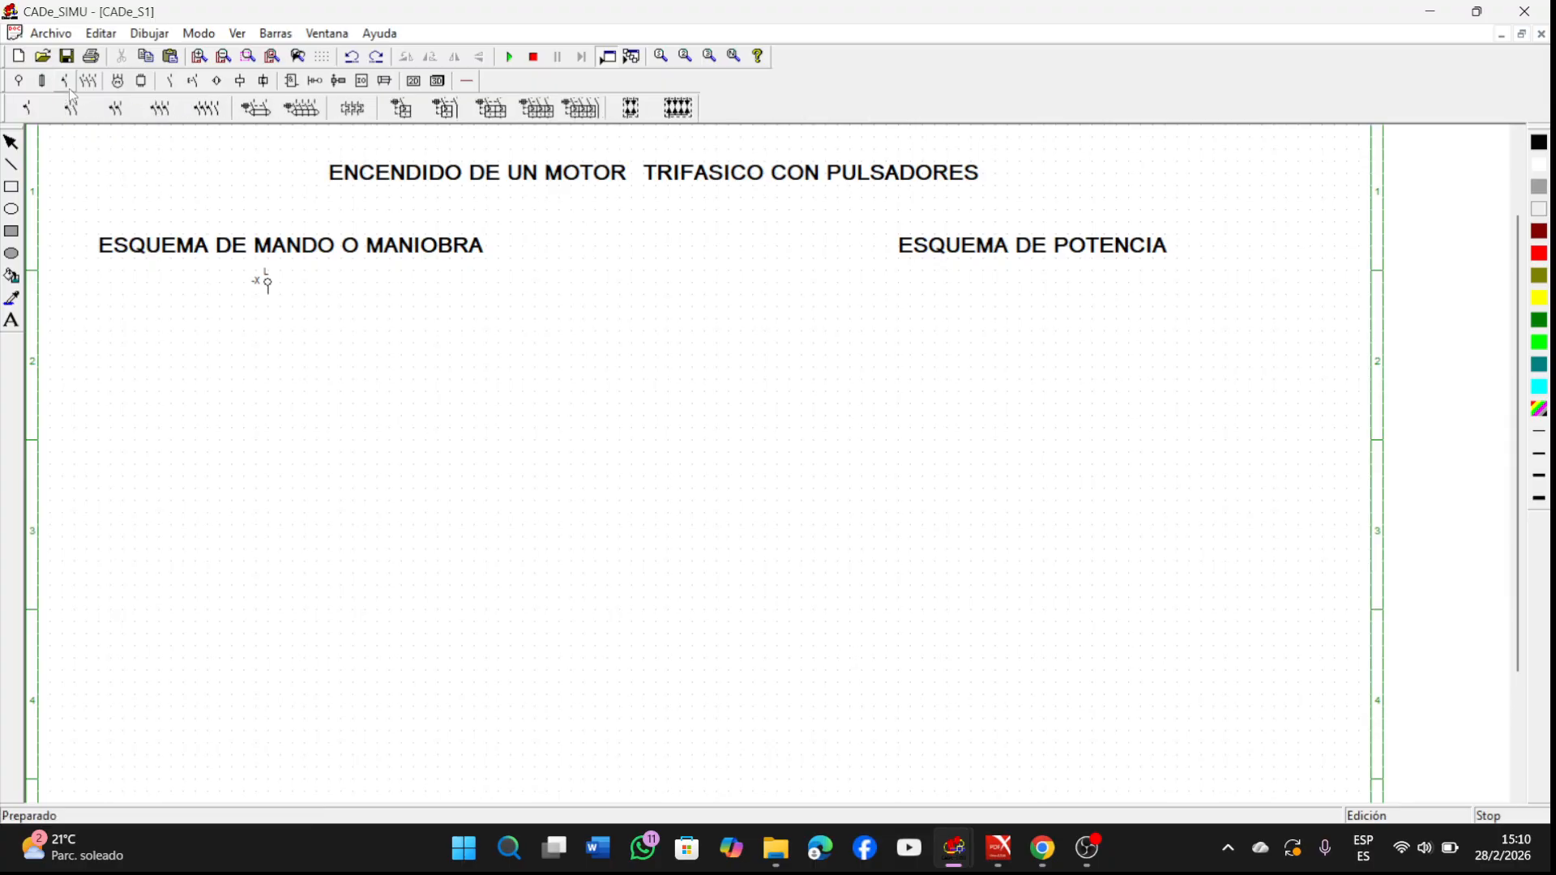
click(400, 116)
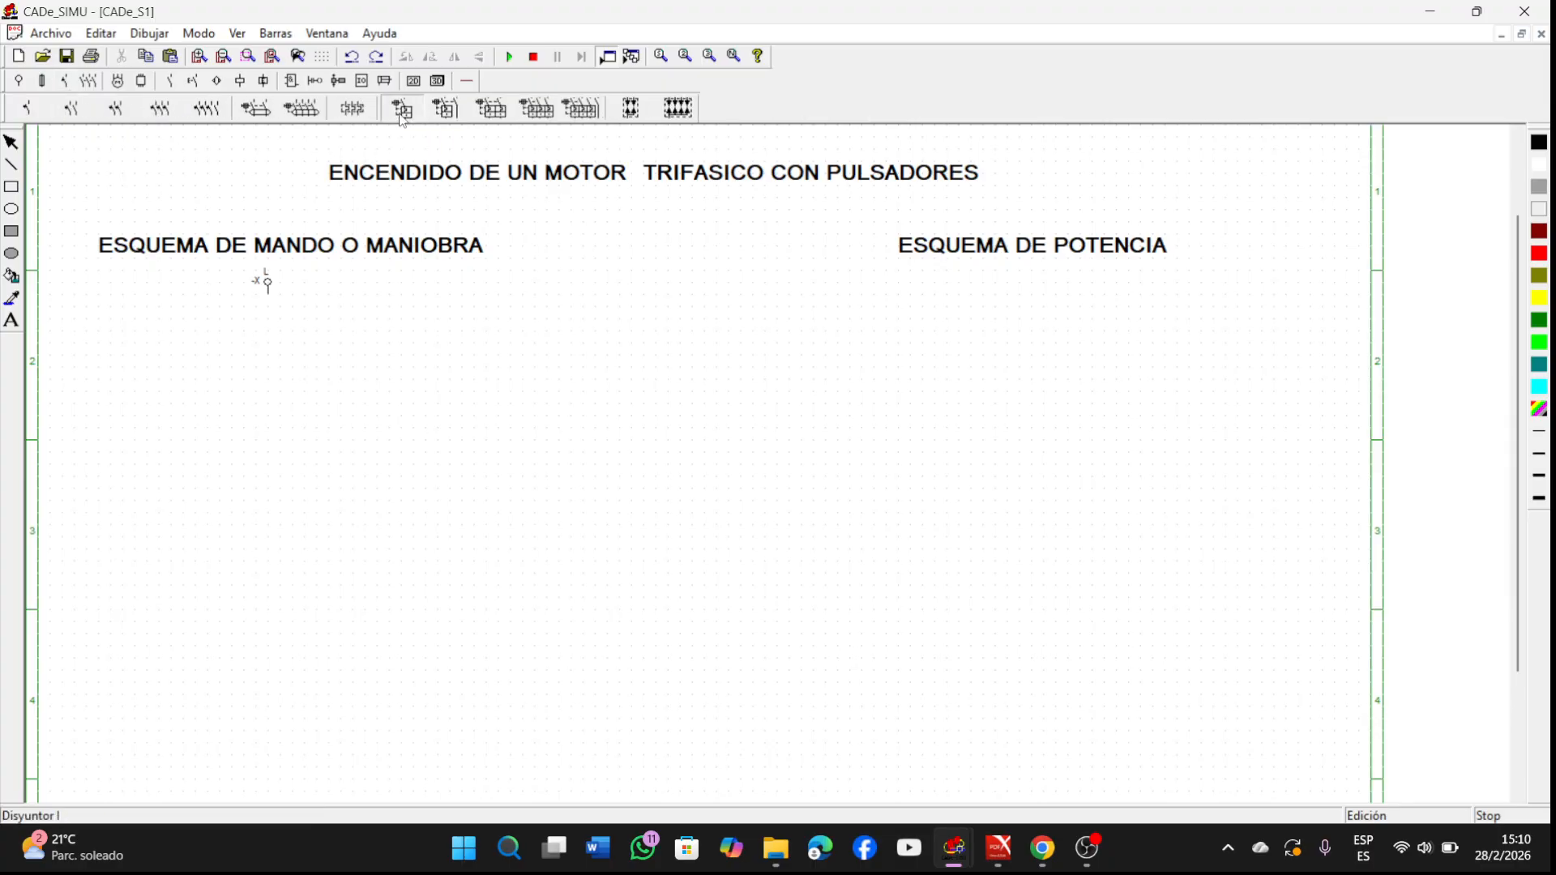
click(270, 317)
right_click(745, 472)
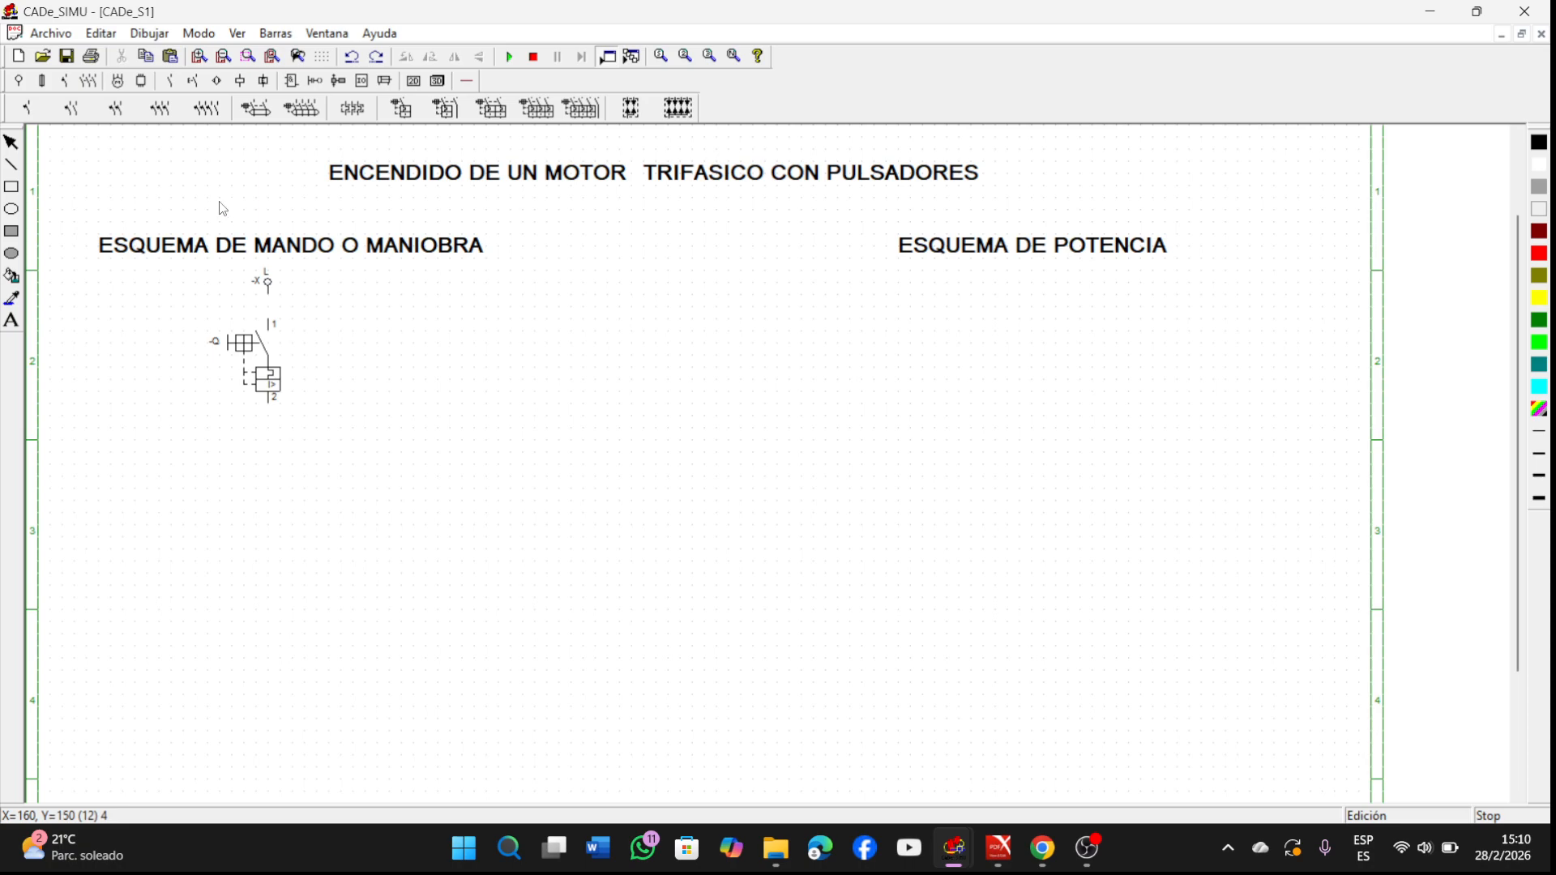
Step: Place a normally open pushbutton contact in line below the circuit breaker, leaving room between them
click(193, 81)
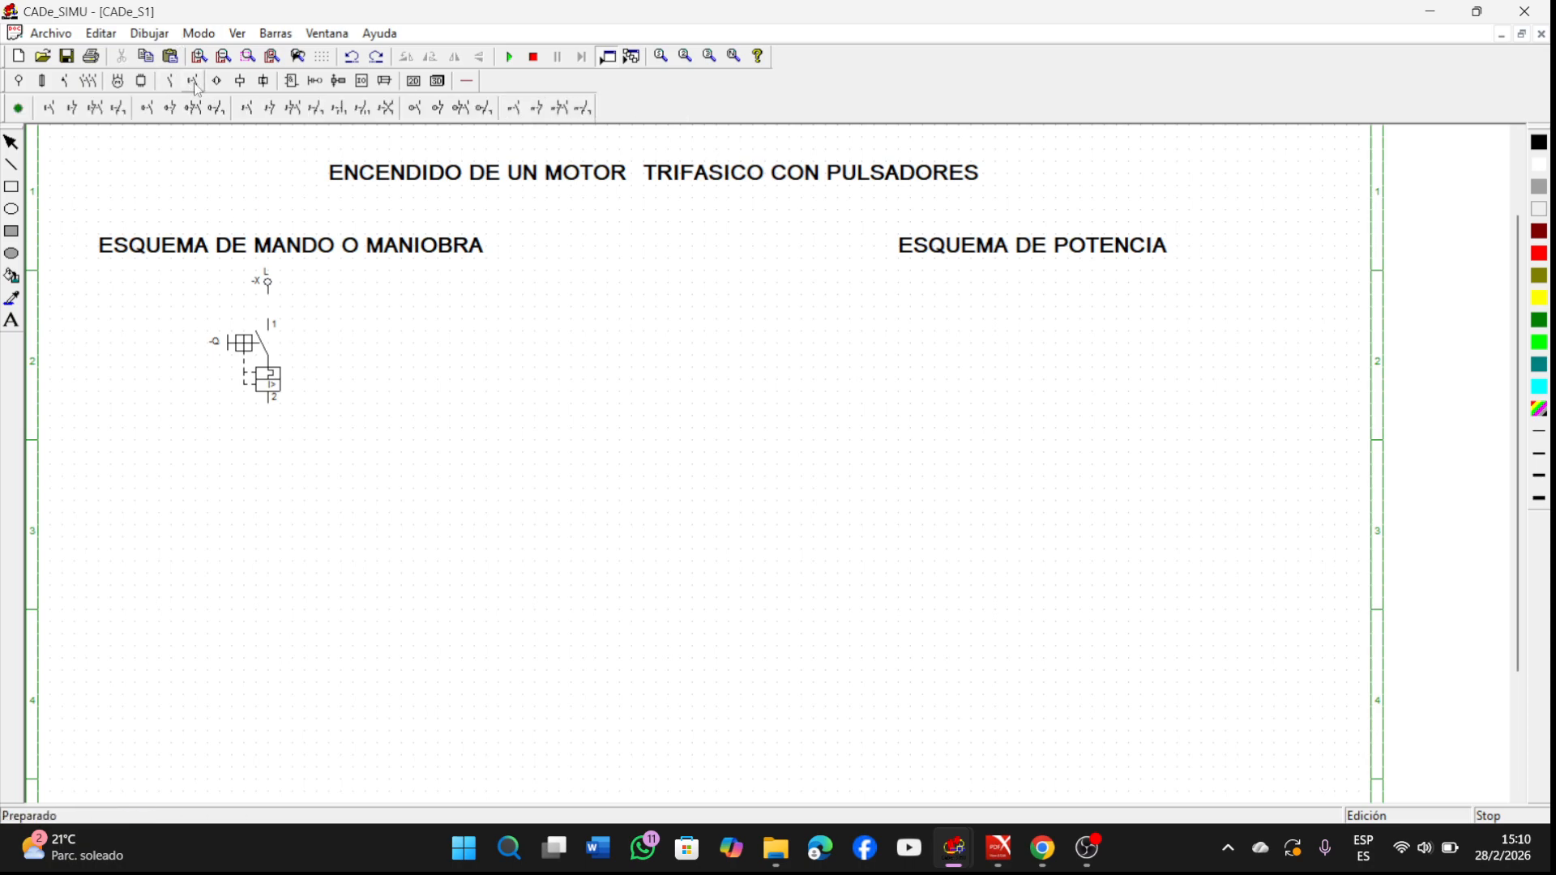
click(50, 109)
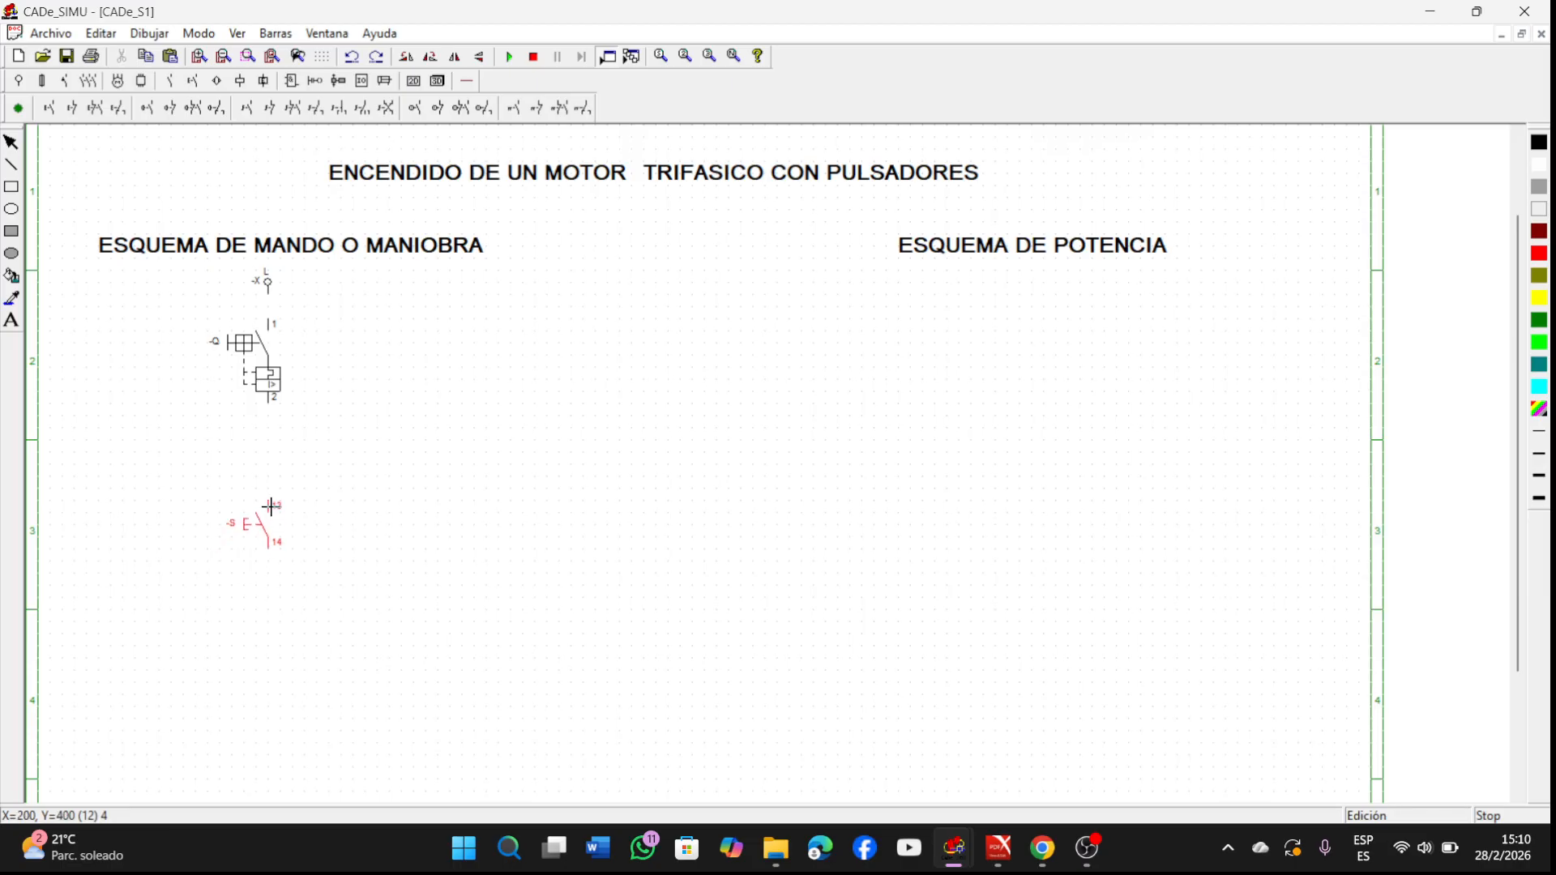
click(271, 507)
key(Escape)
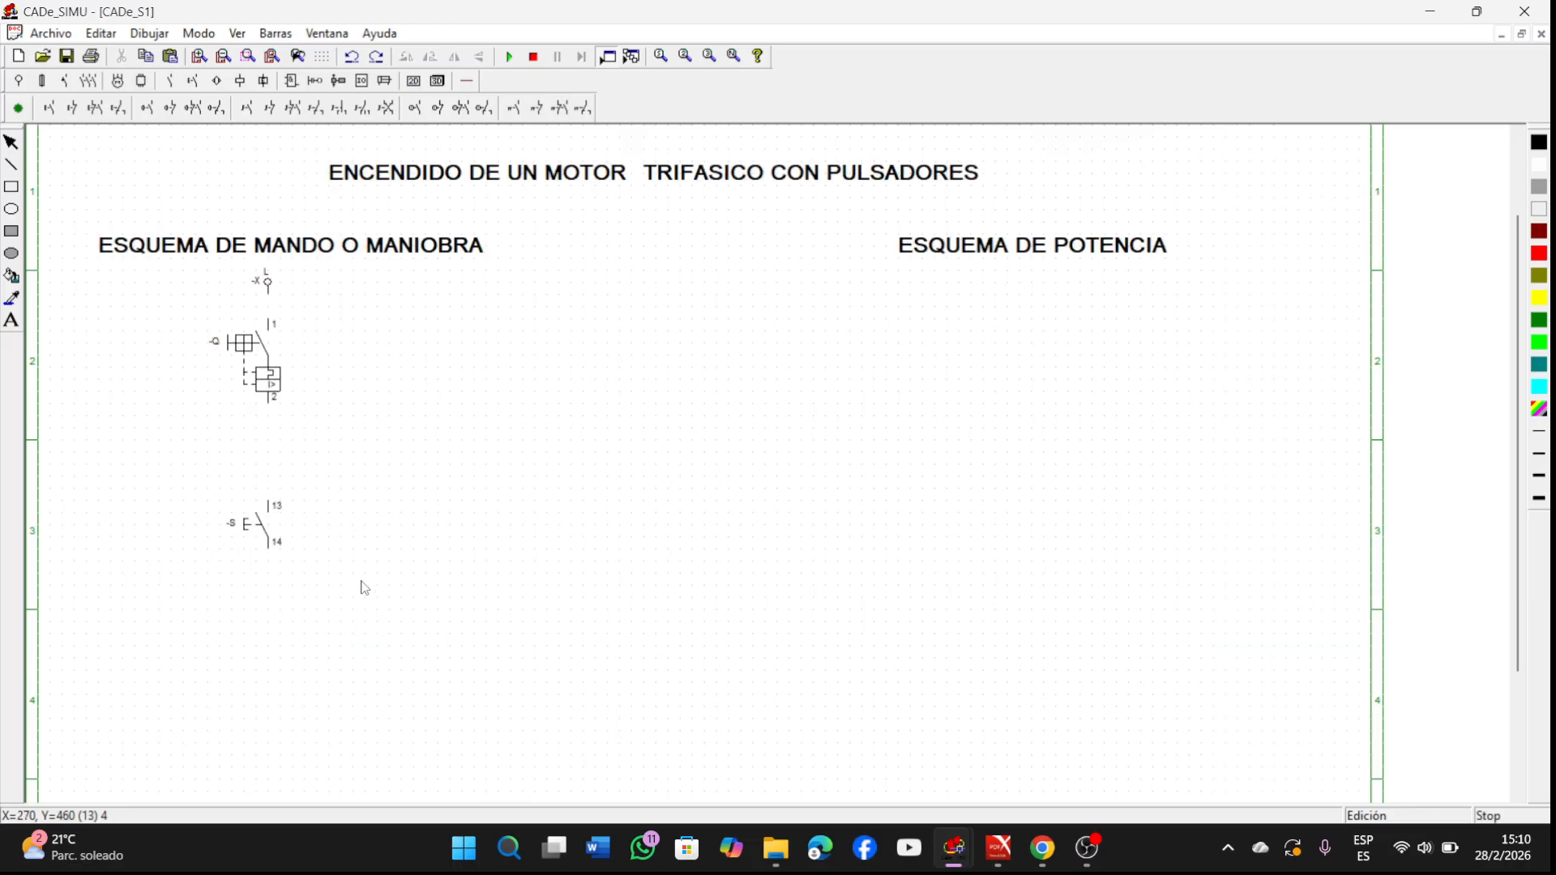
Step: Place a normally closed pushbutton between the circuit breaker and the normally open pushbutton, and shift the normally open one slightly down
click(72, 109)
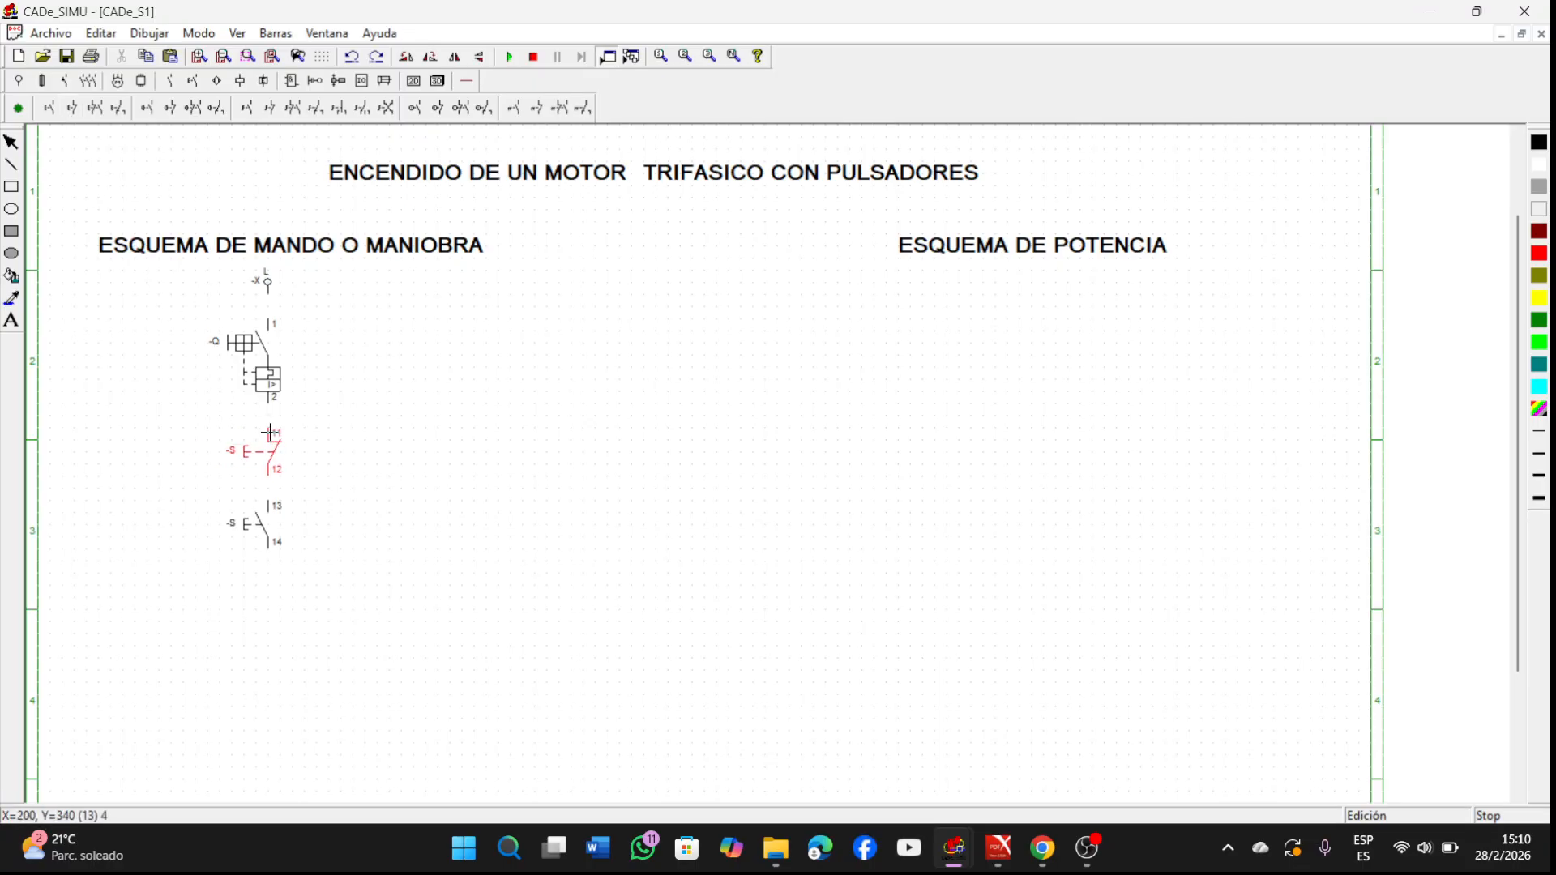
click(270, 432)
key(Escape)
drag(272, 521, 267, 537)
click(479, 521)
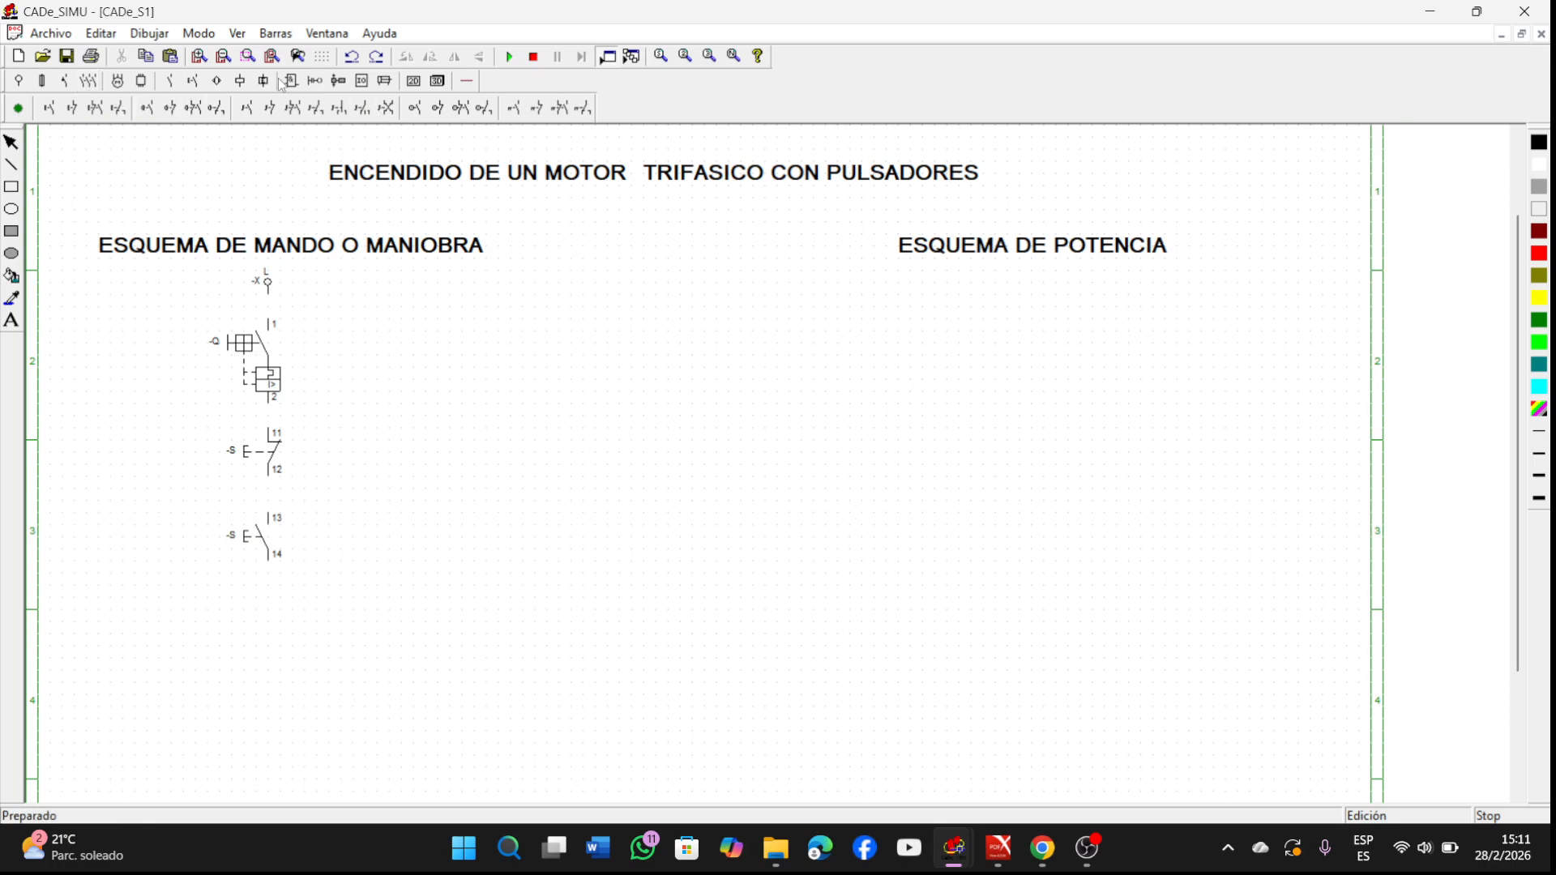
Step: Place a contactor coil with terminals A1 and A2 in line below the normally open pushbutton
click(240, 81)
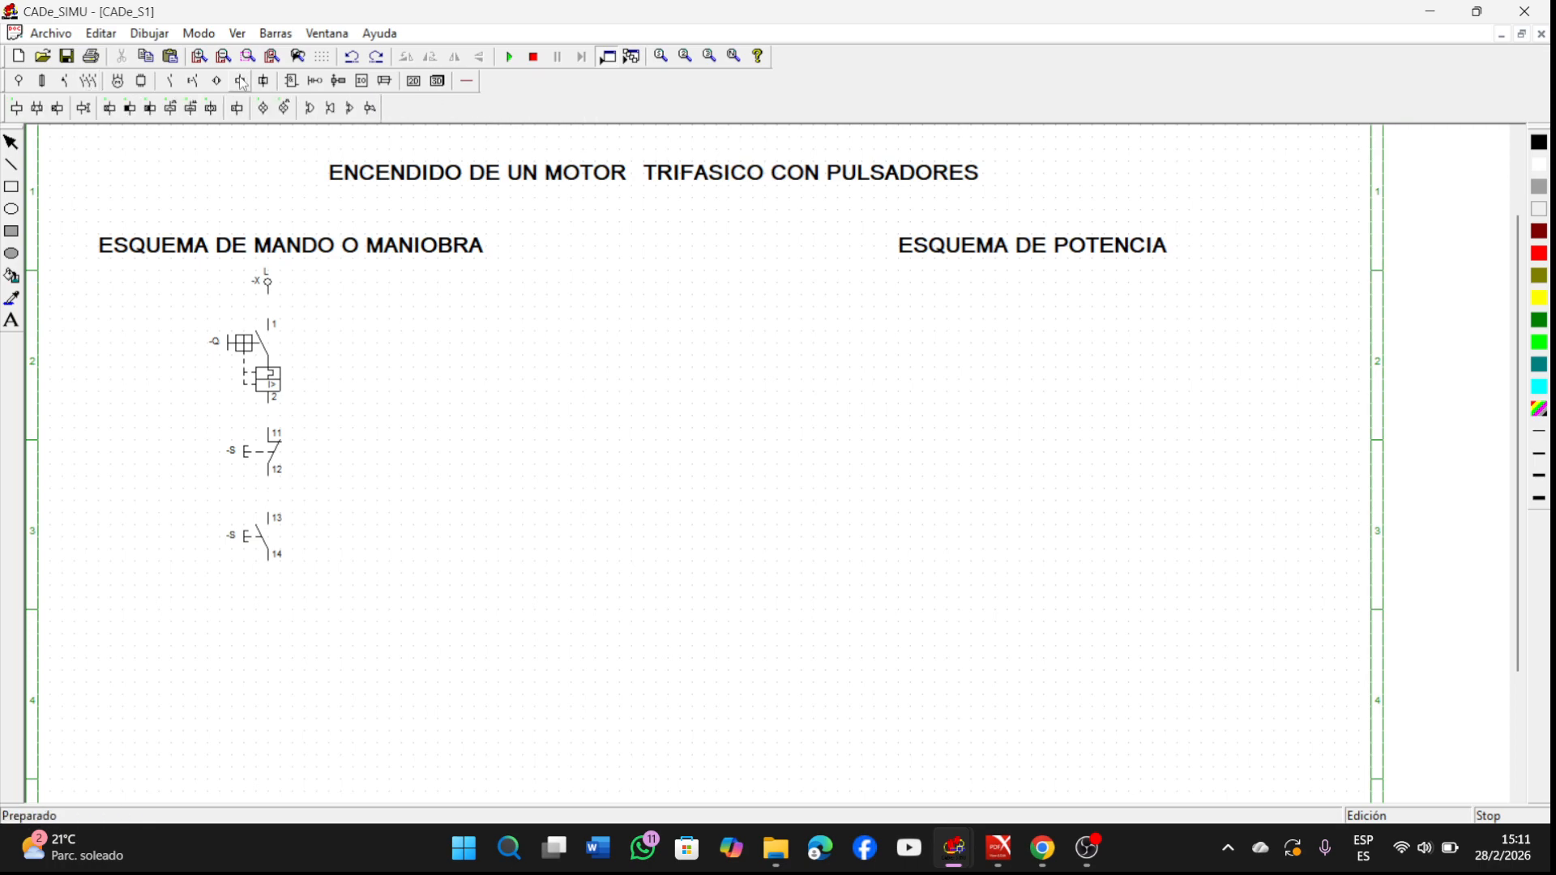
click(16, 109)
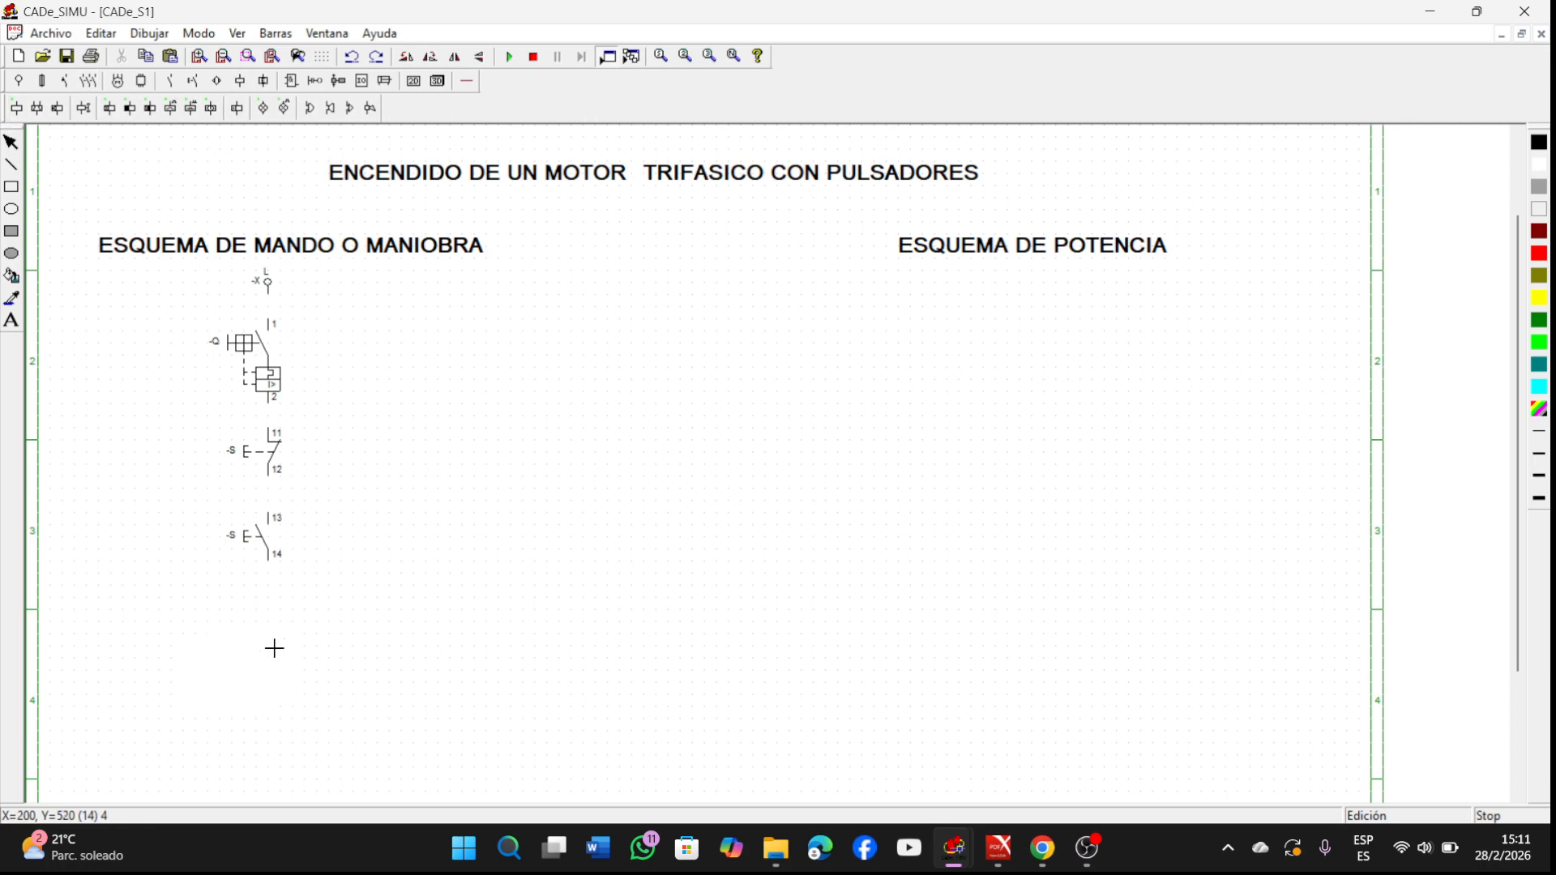
click(268, 608)
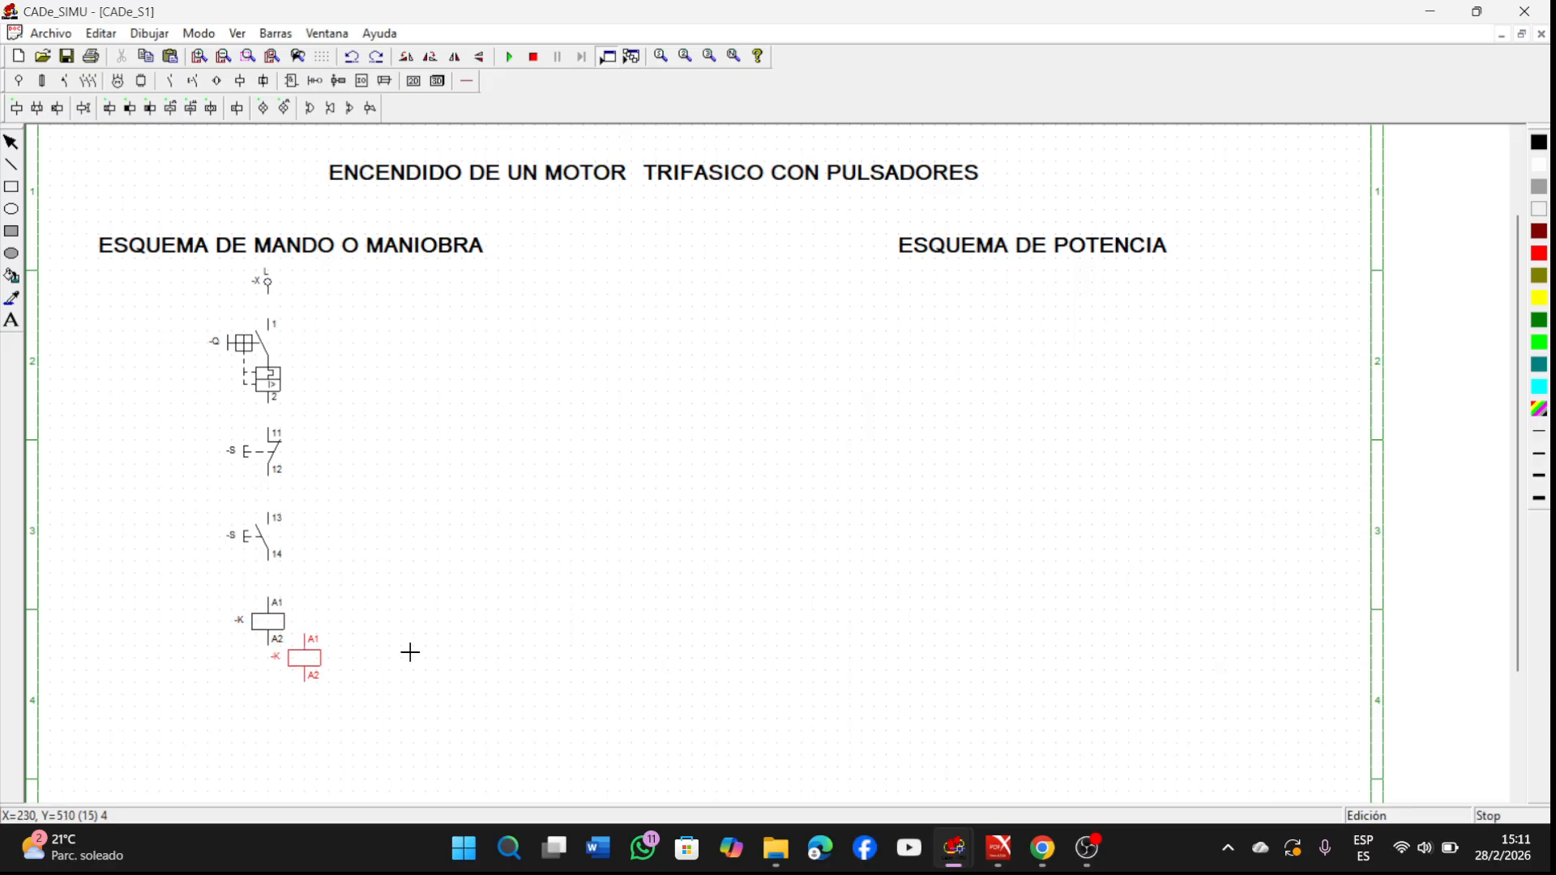
right_click(658, 626)
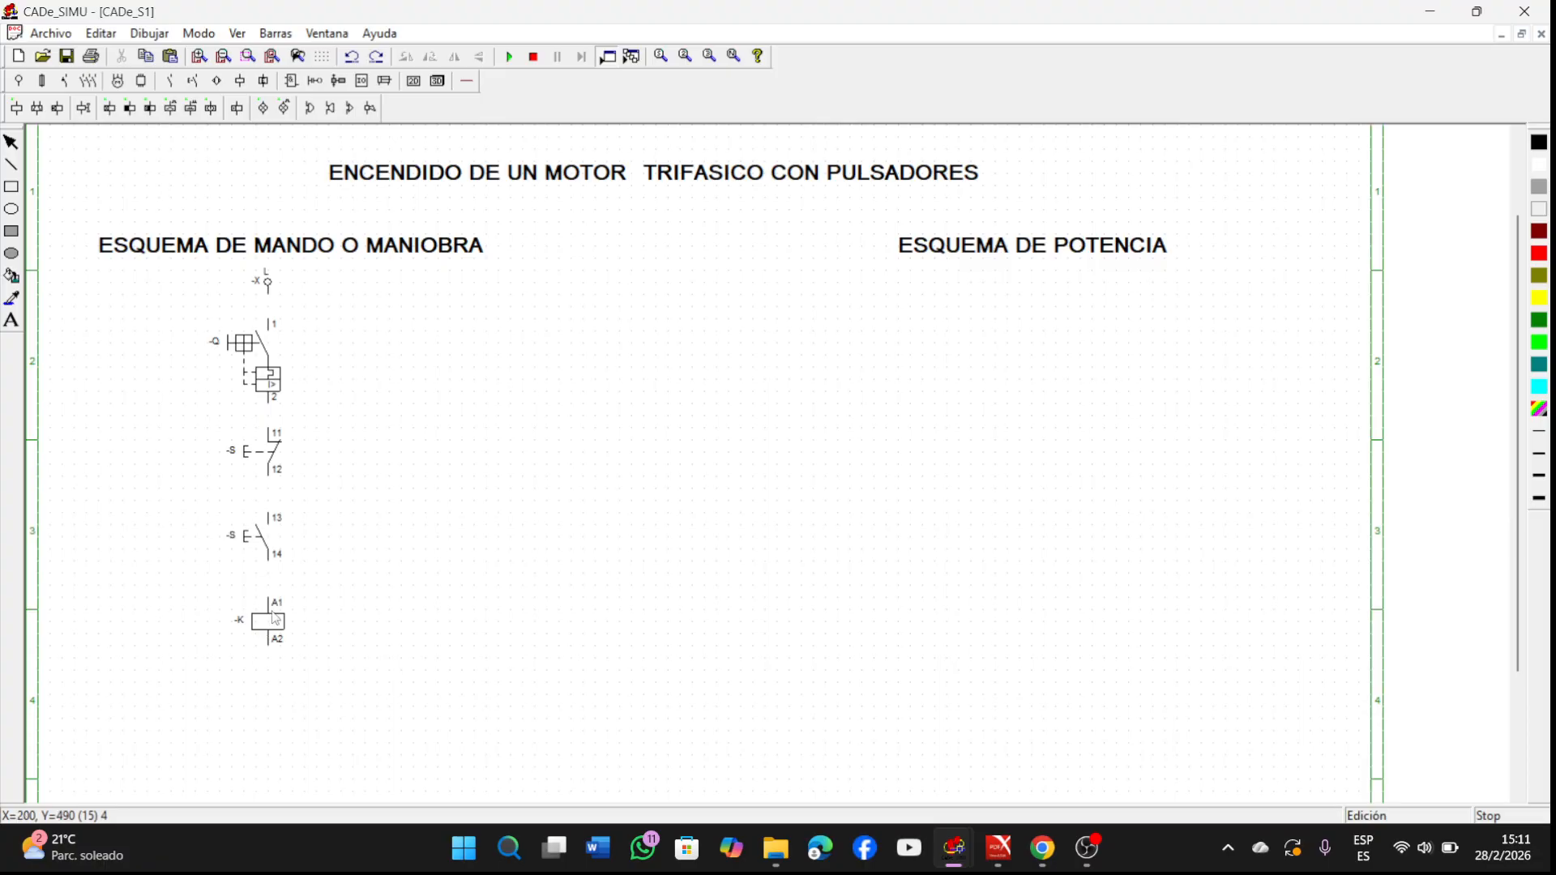
click(66, 81)
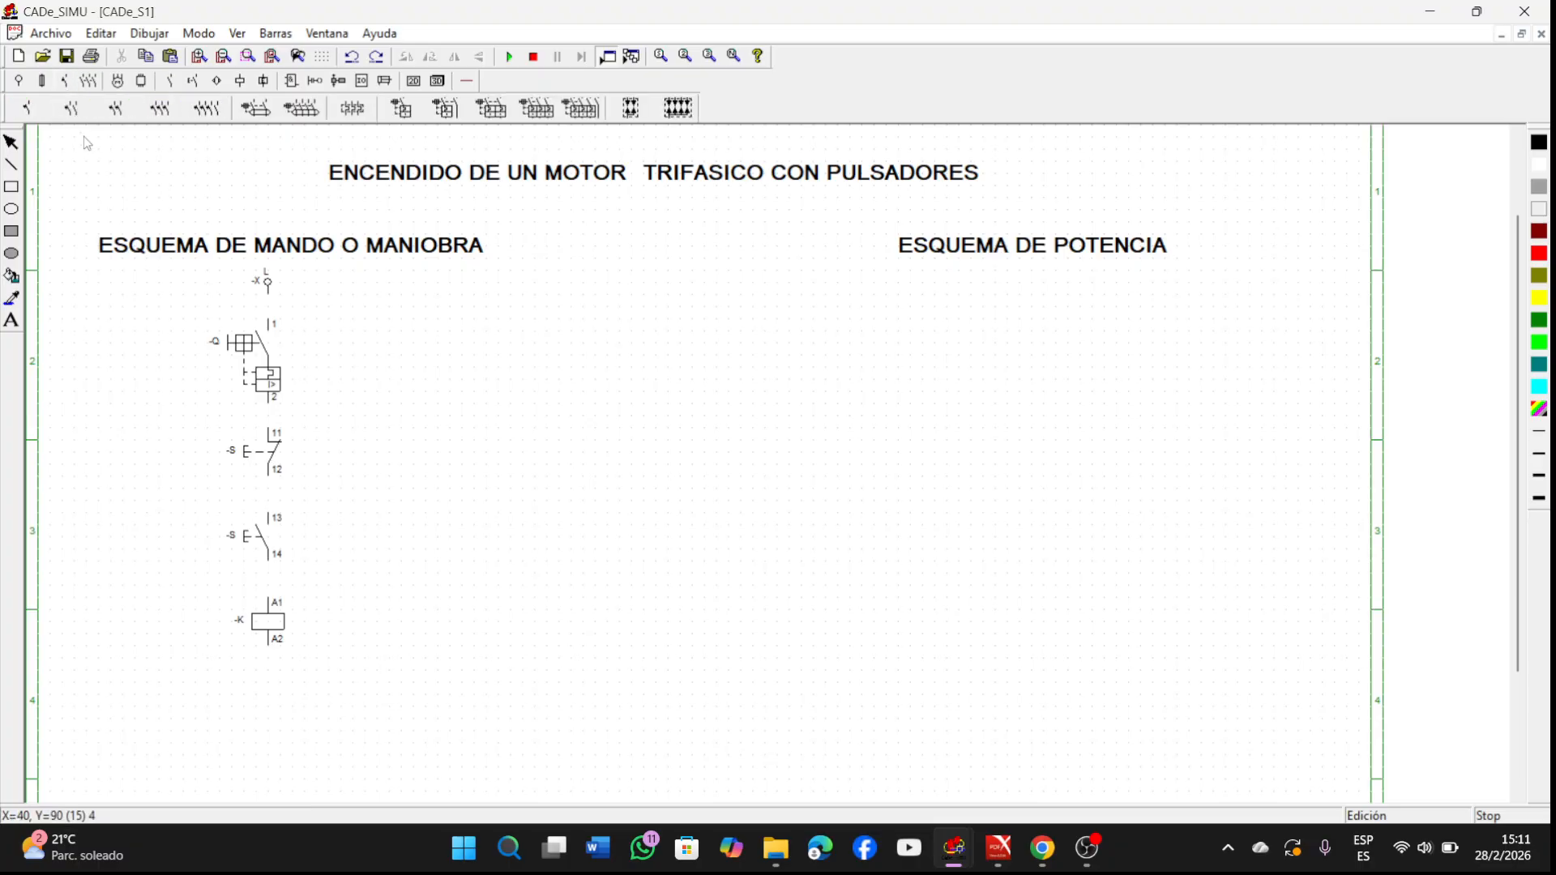
click(27, 110)
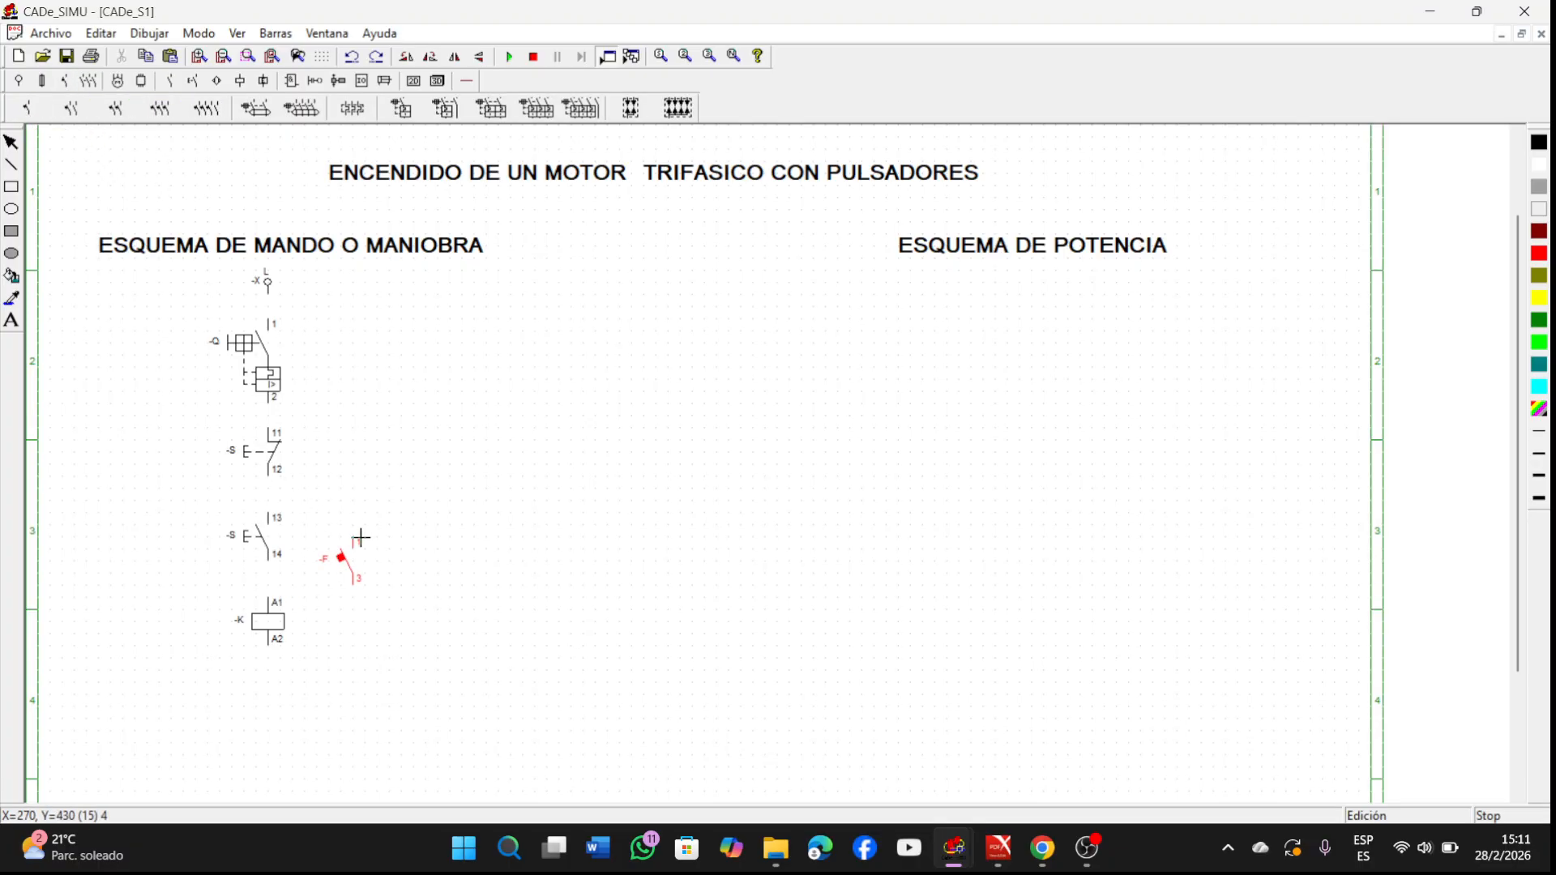
key(Escape)
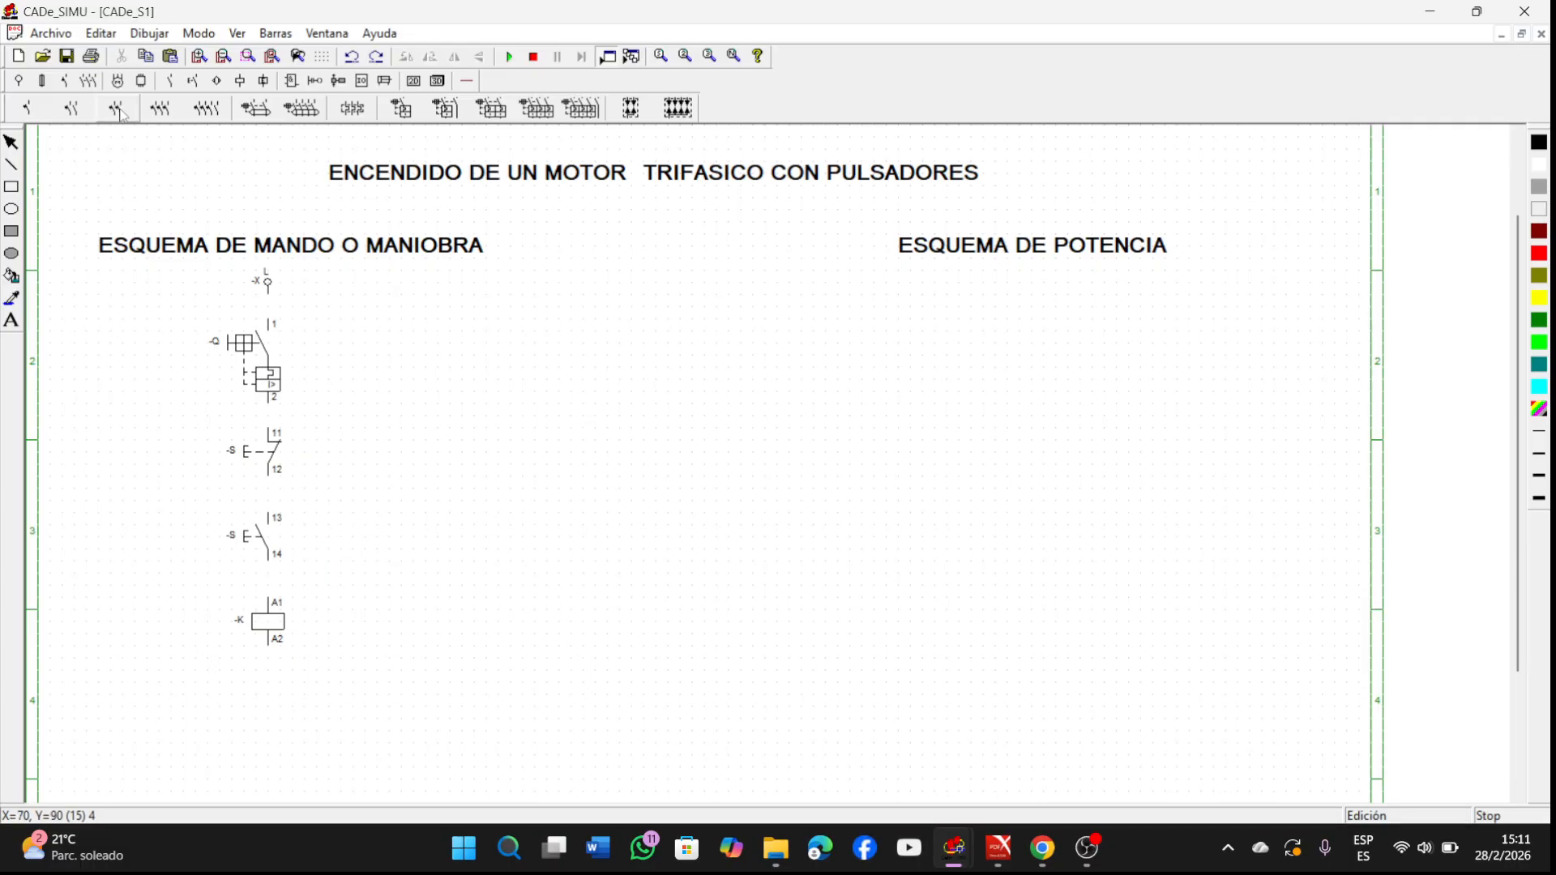
Step: Place a normally open contactor contact to the right of the normally open pushbutton and a signal lamp to the right of the coil
click(170, 80)
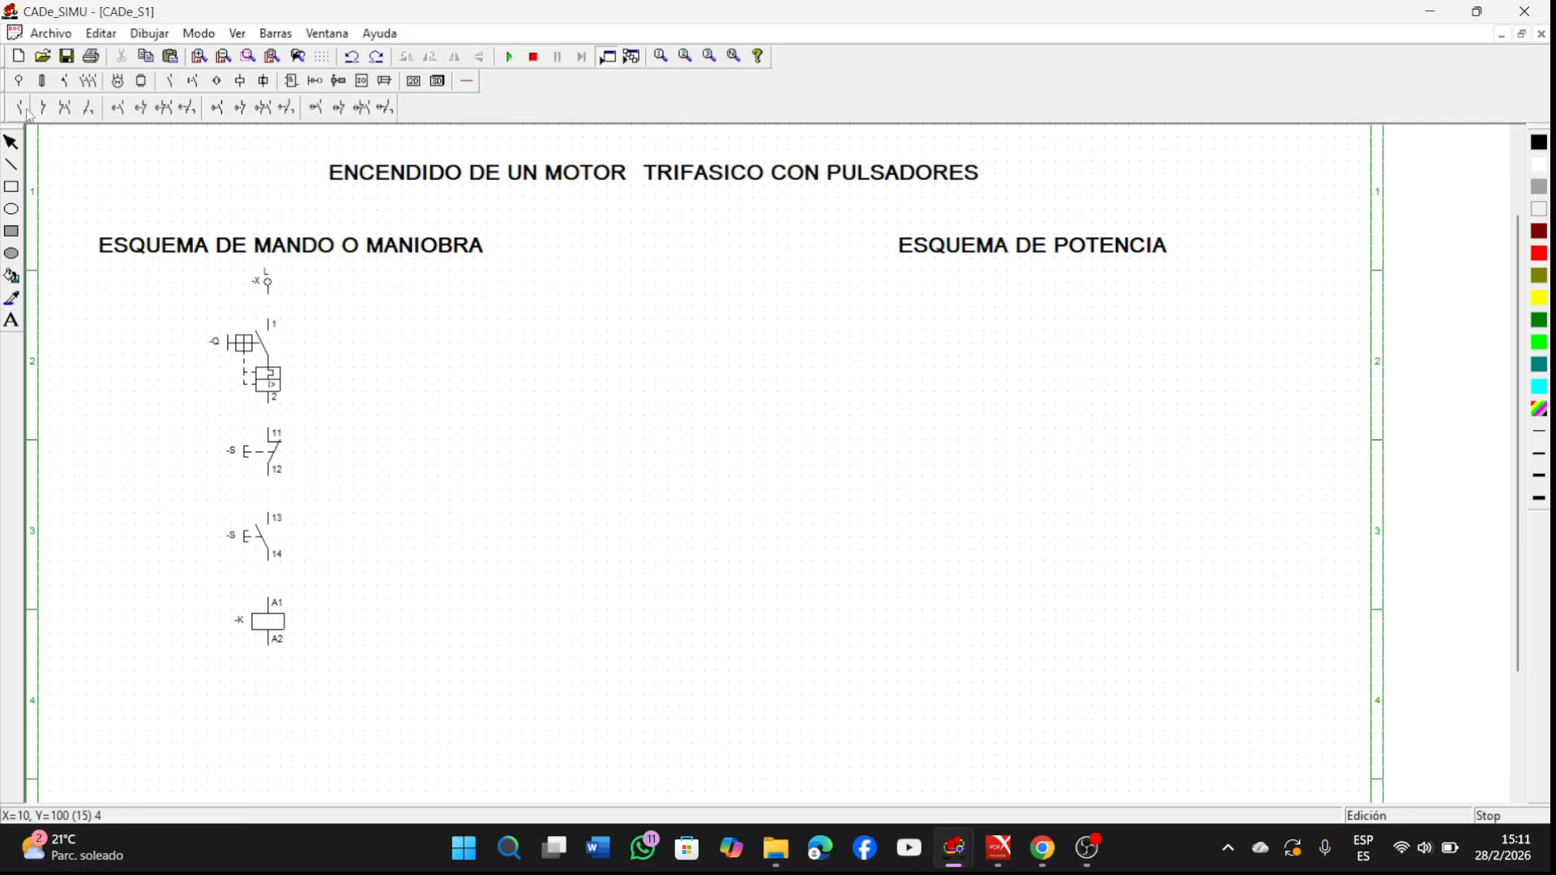
click(24, 109)
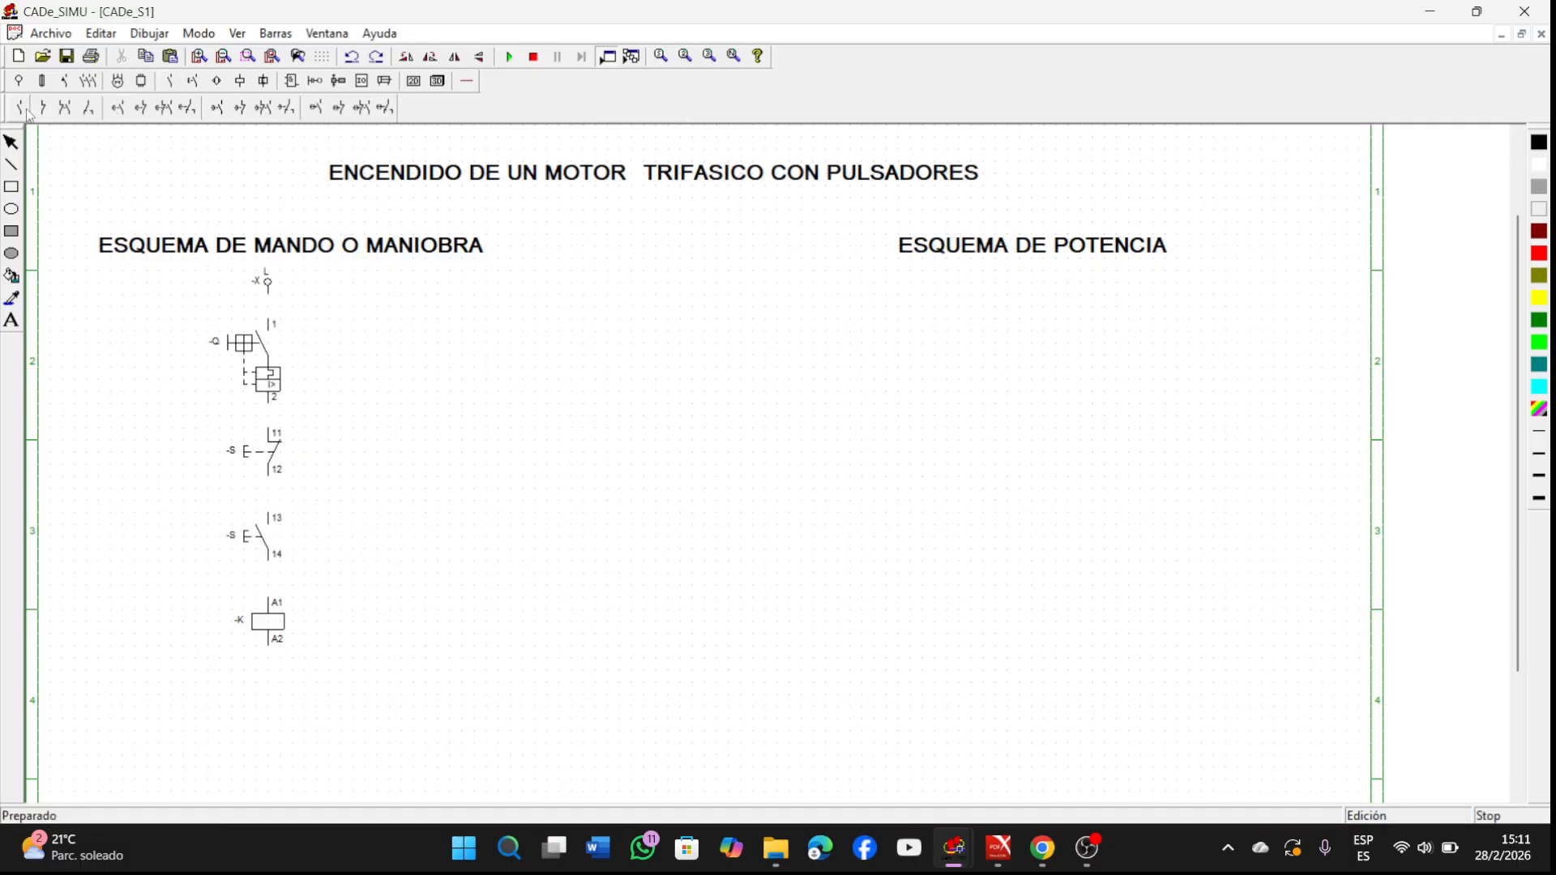
click(367, 517)
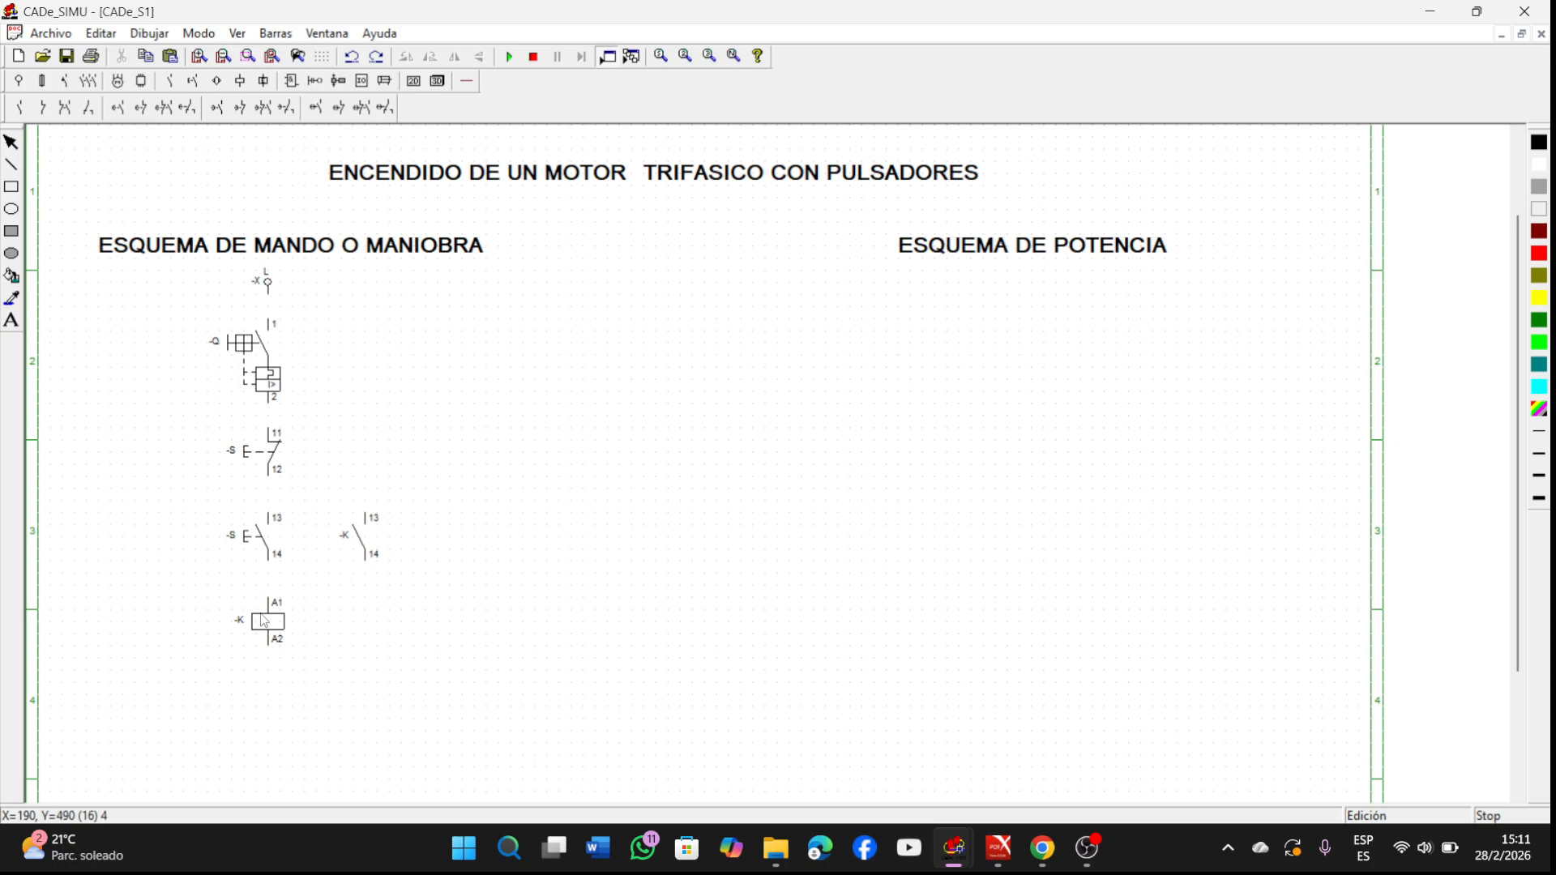
click(240, 81)
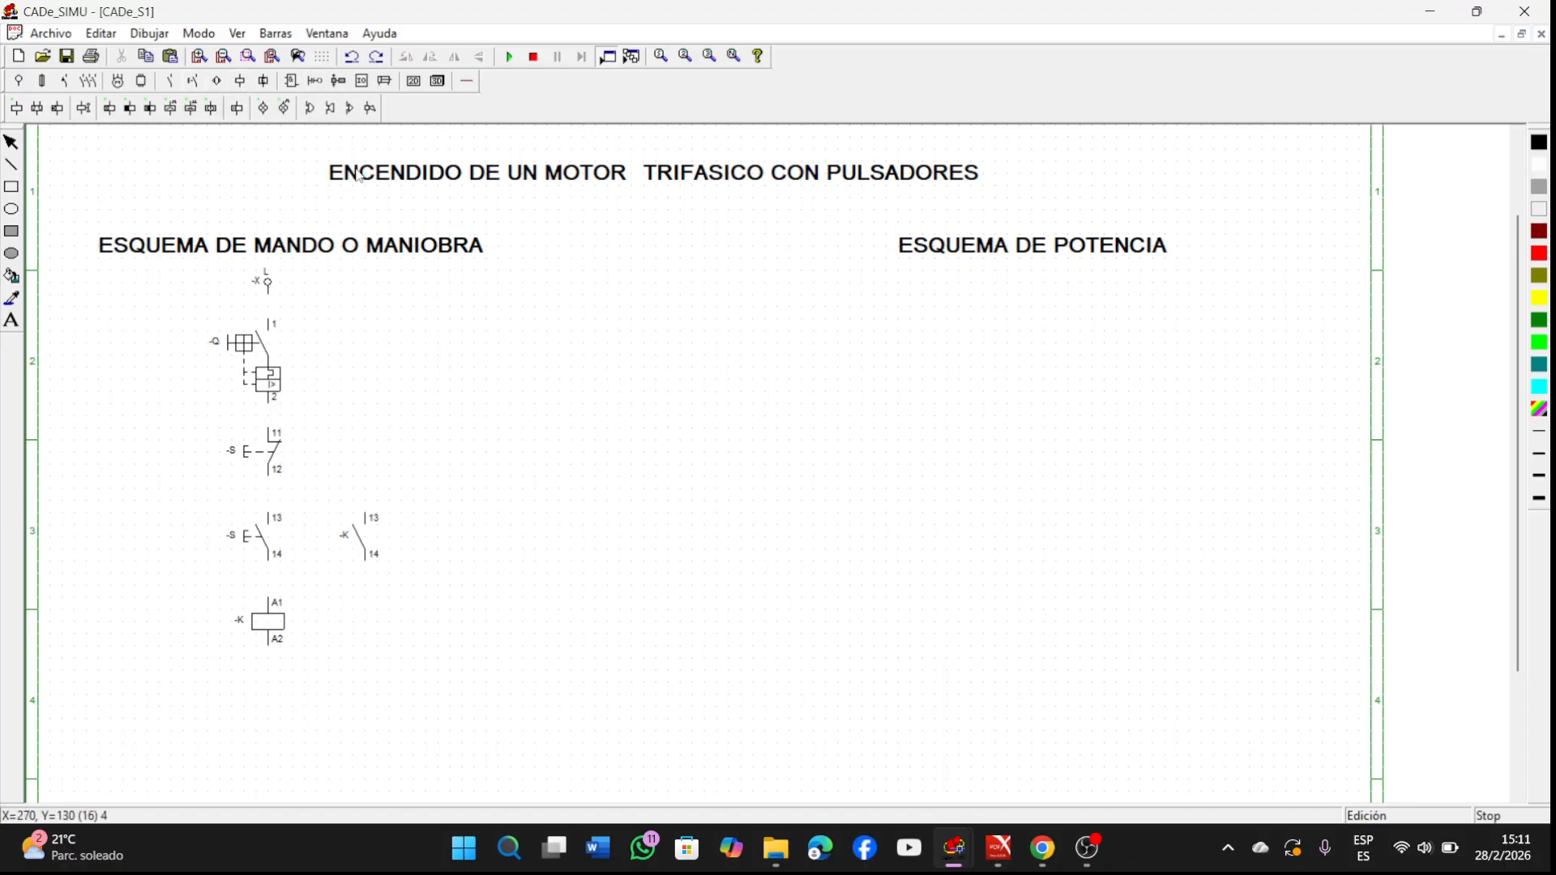
click(264, 109)
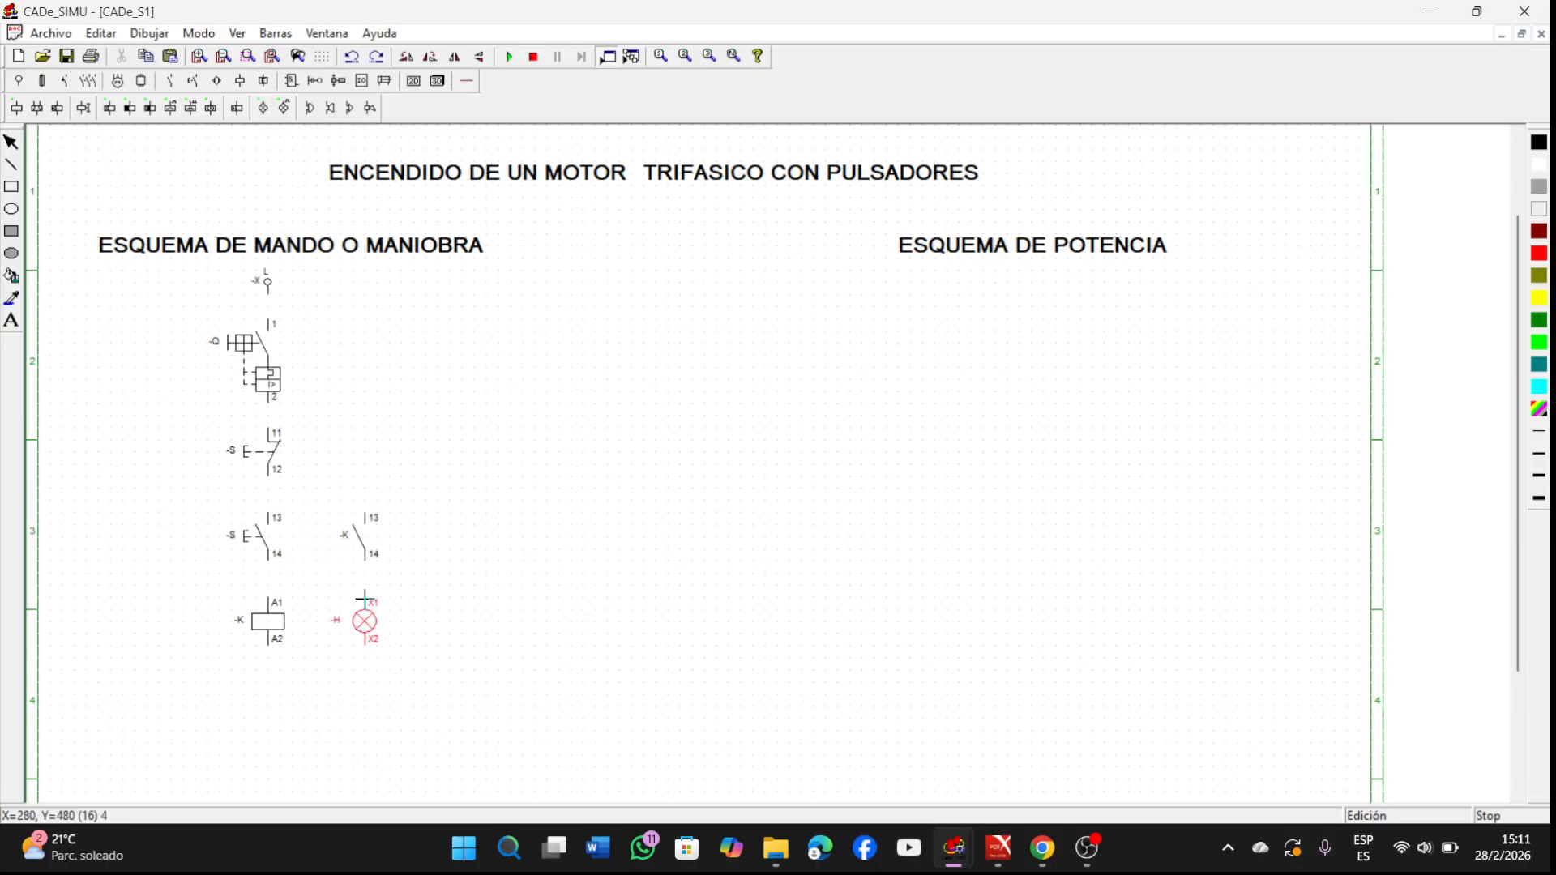
click(364, 599)
Step: Place a neutral N supply terminal below and to the left of the contactor coil
scroll(389, 656, down, 1)
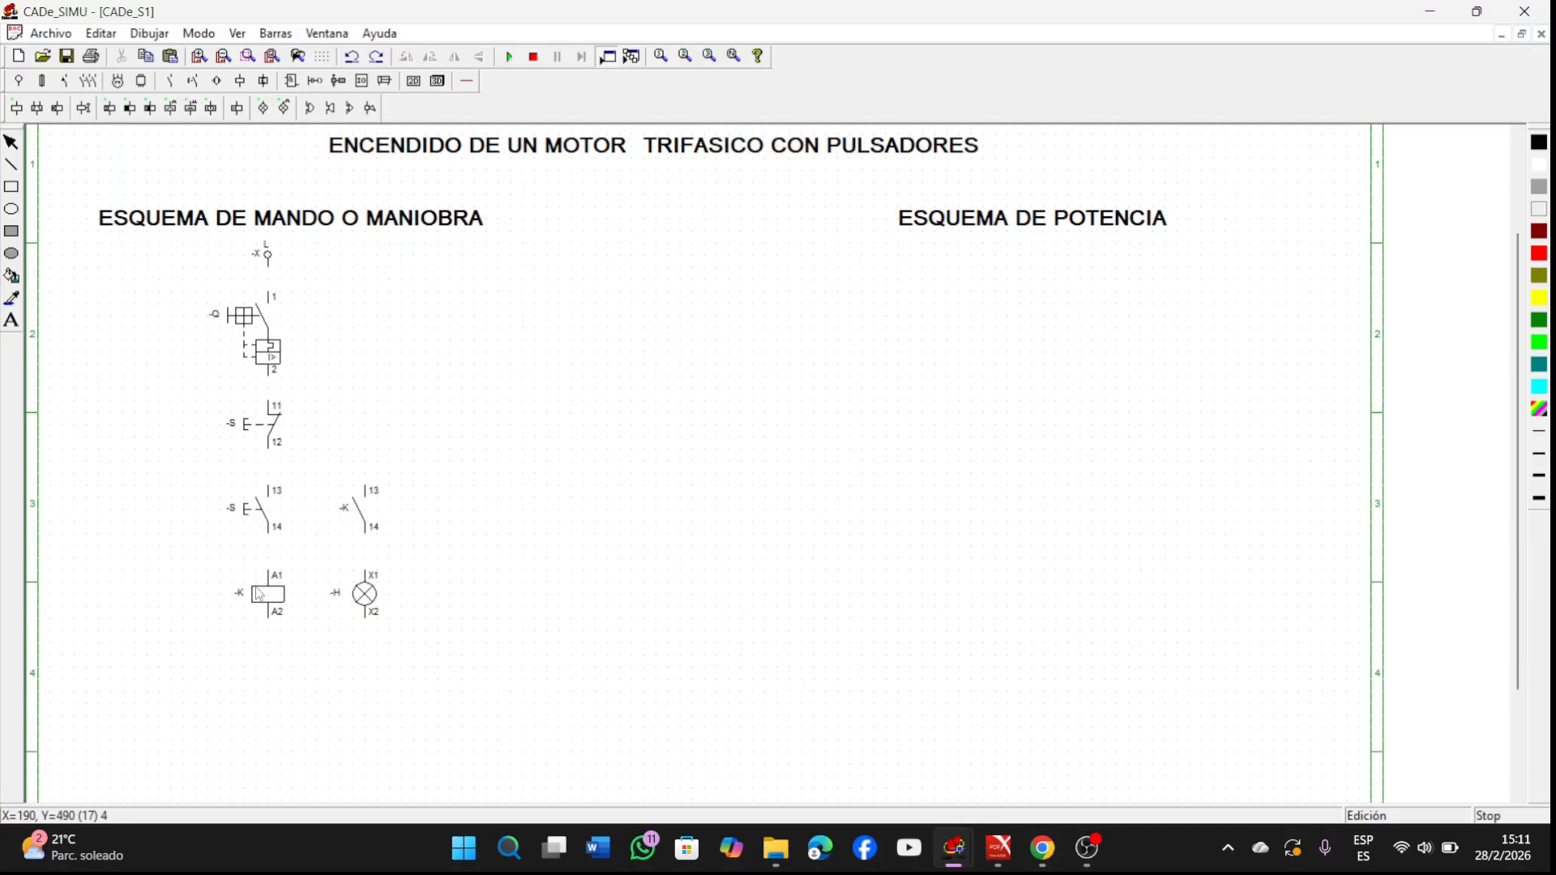
scroll(260, 593, down, 1)
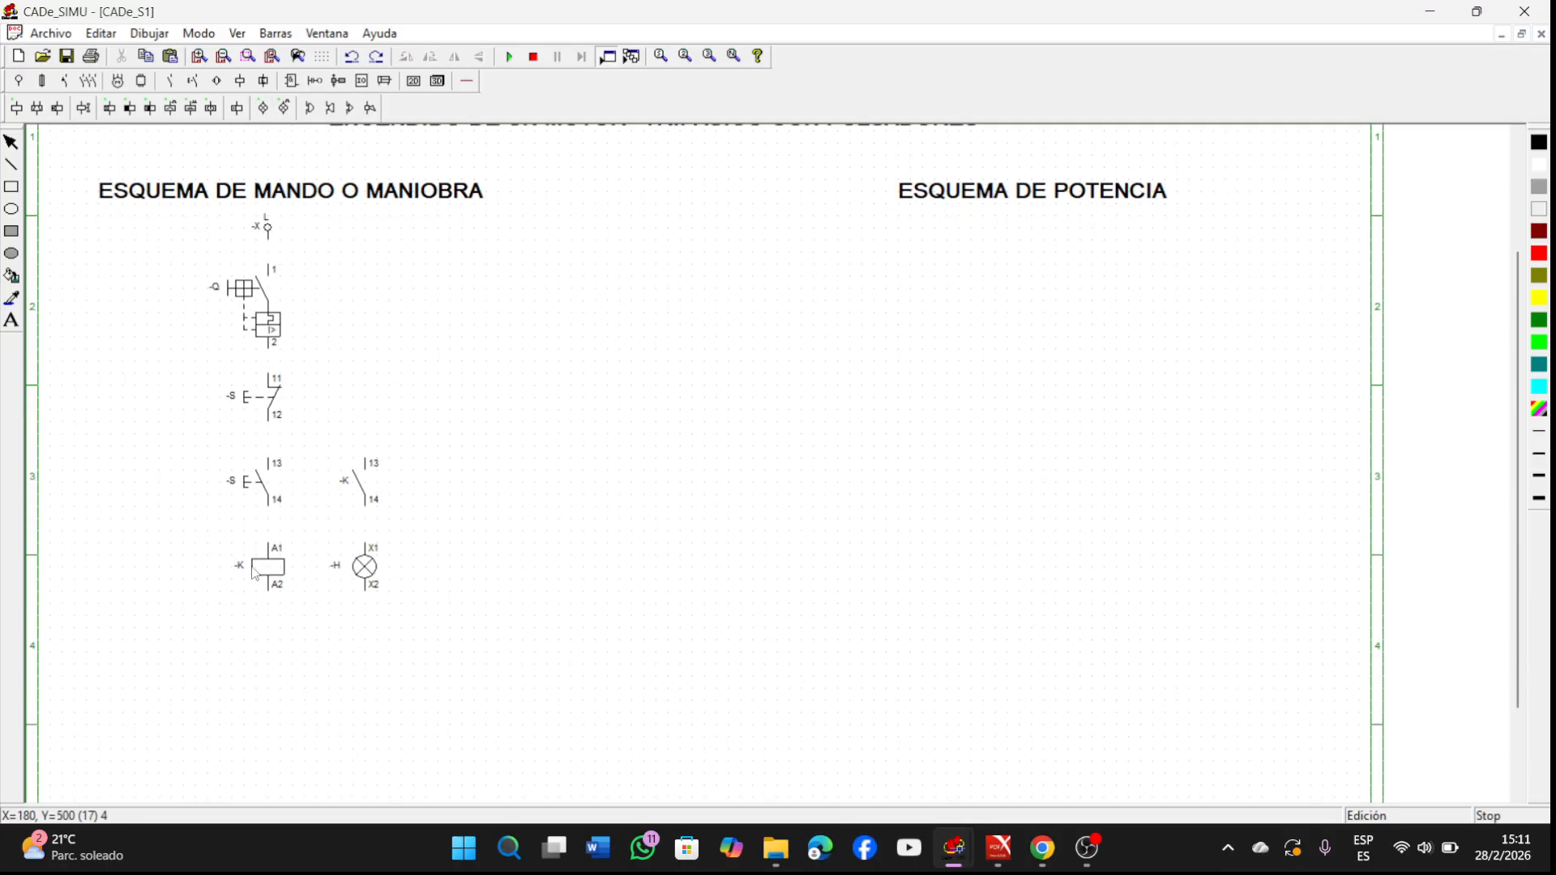
click(18, 81)
click(65, 108)
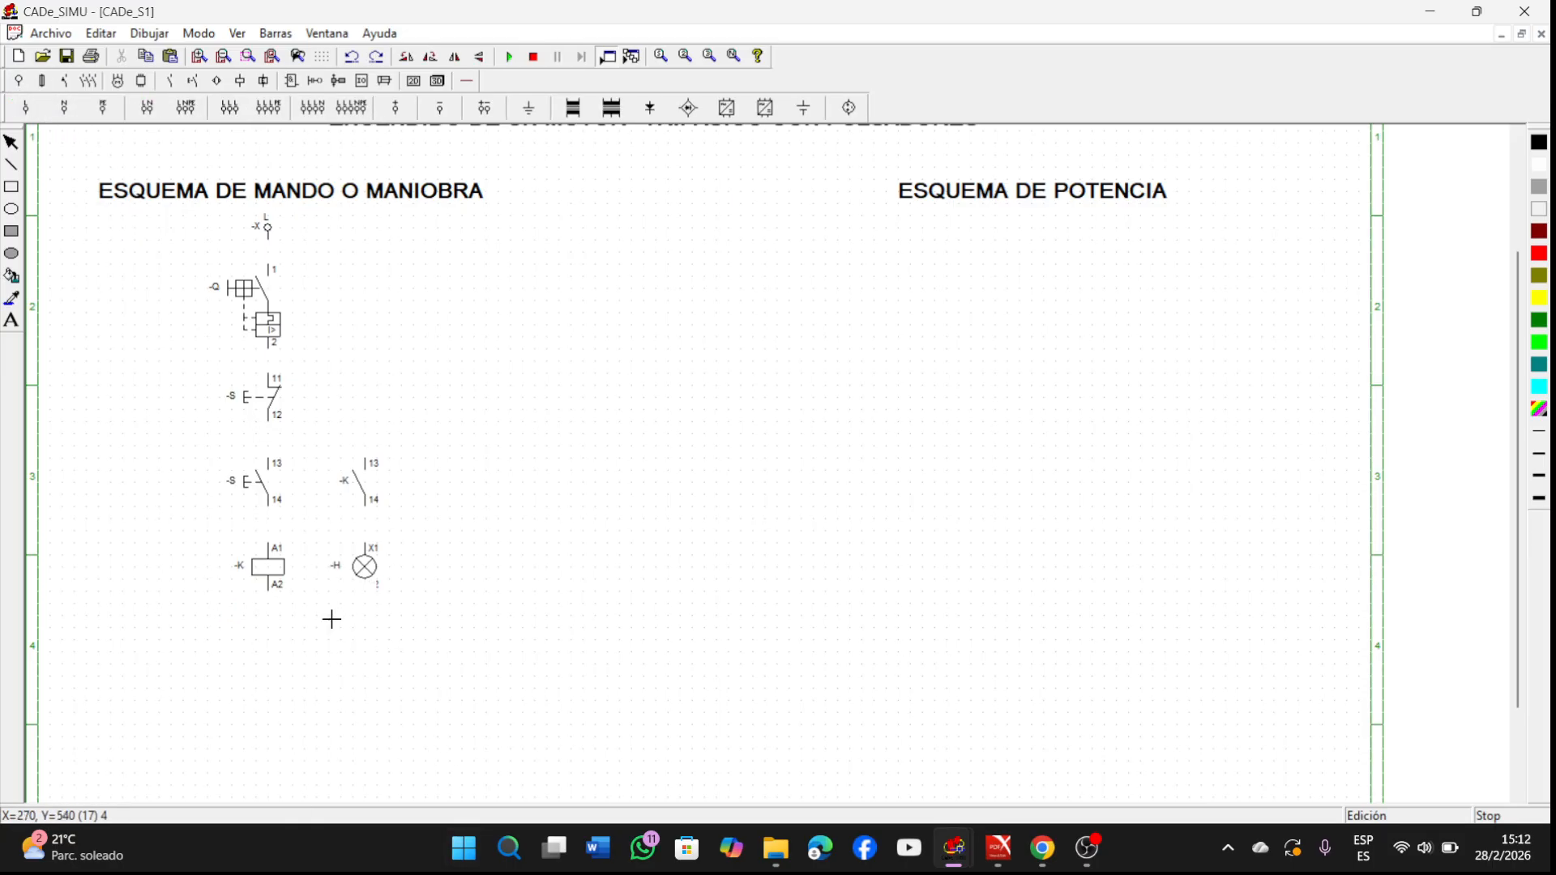
click(204, 670)
Step: Wire the L terminal, circuit breaker, both pushbuttons and coil terminal A1 in series with phase cable
click(468, 81)
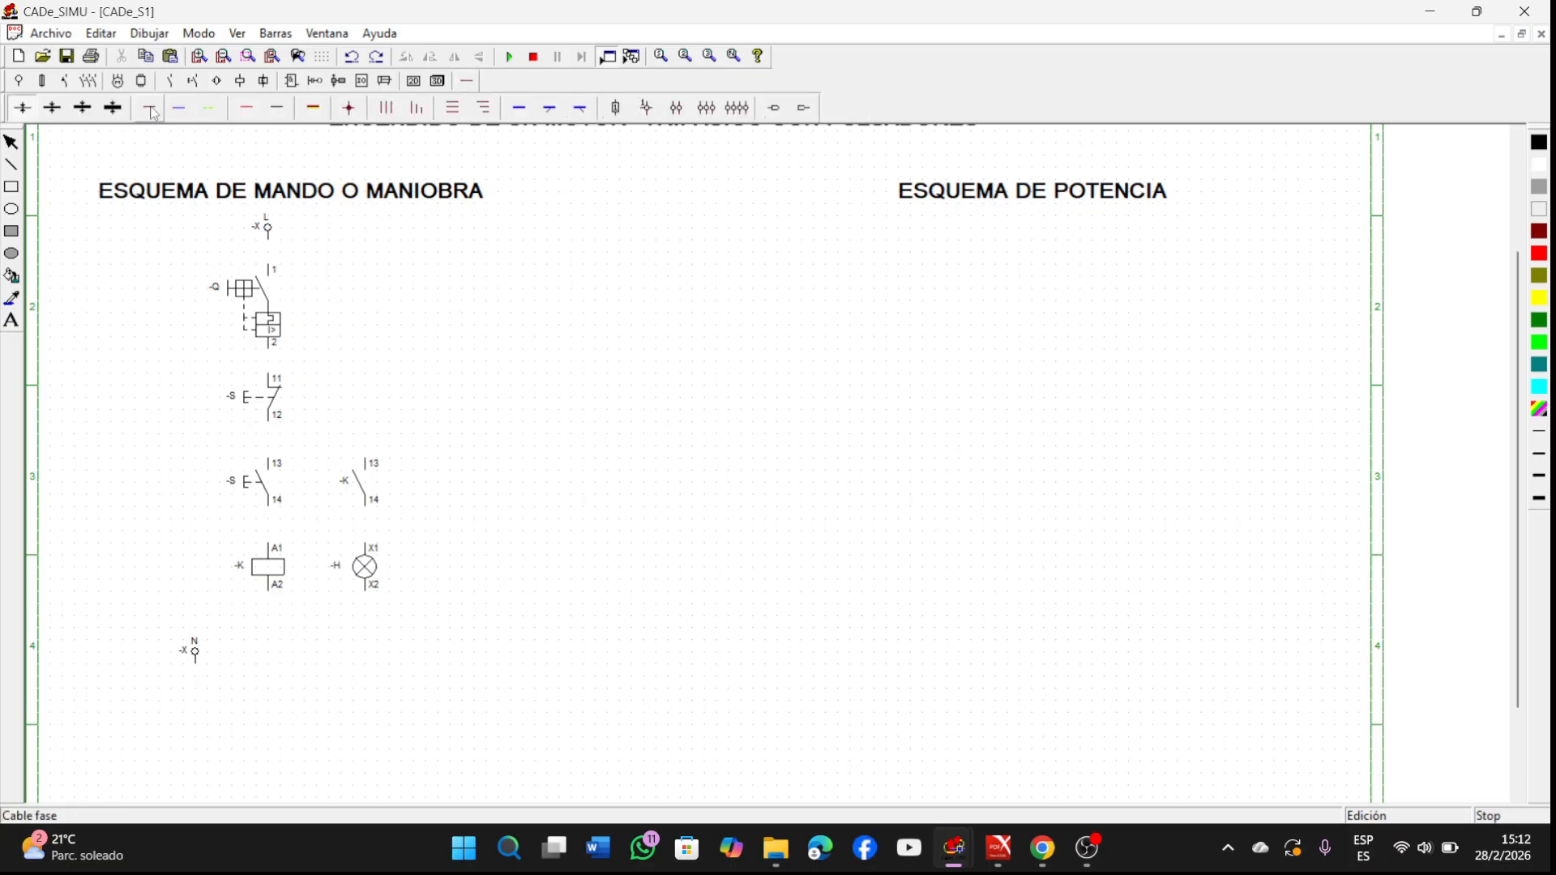
click(152, 109)
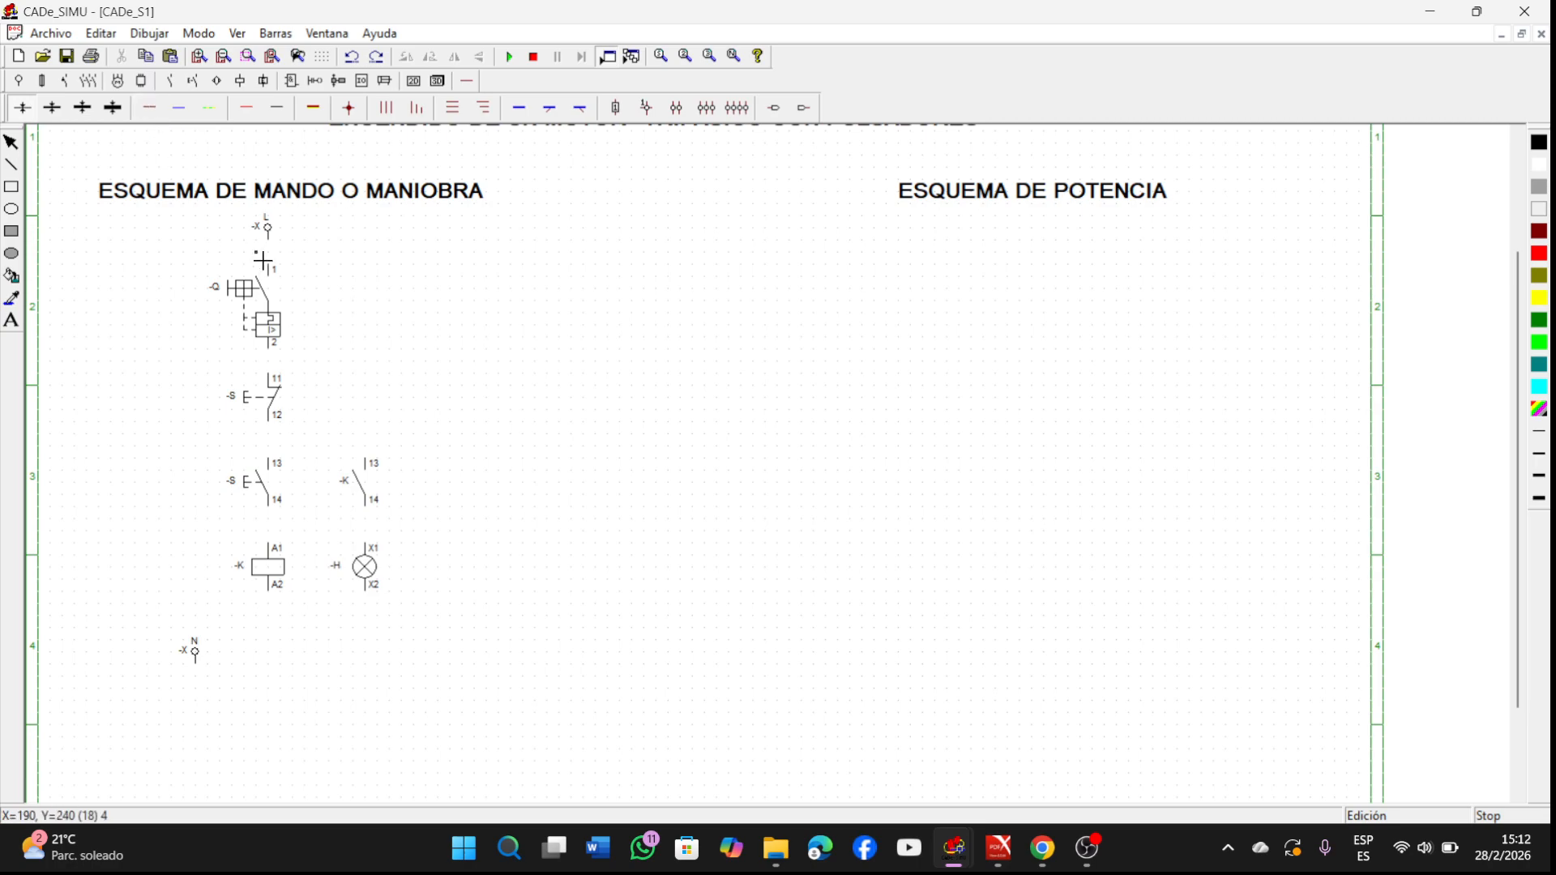
drag(276, 242, 278, 264)
drag(275, 428, 278, 456)
drag(273, 512, 279, 541)
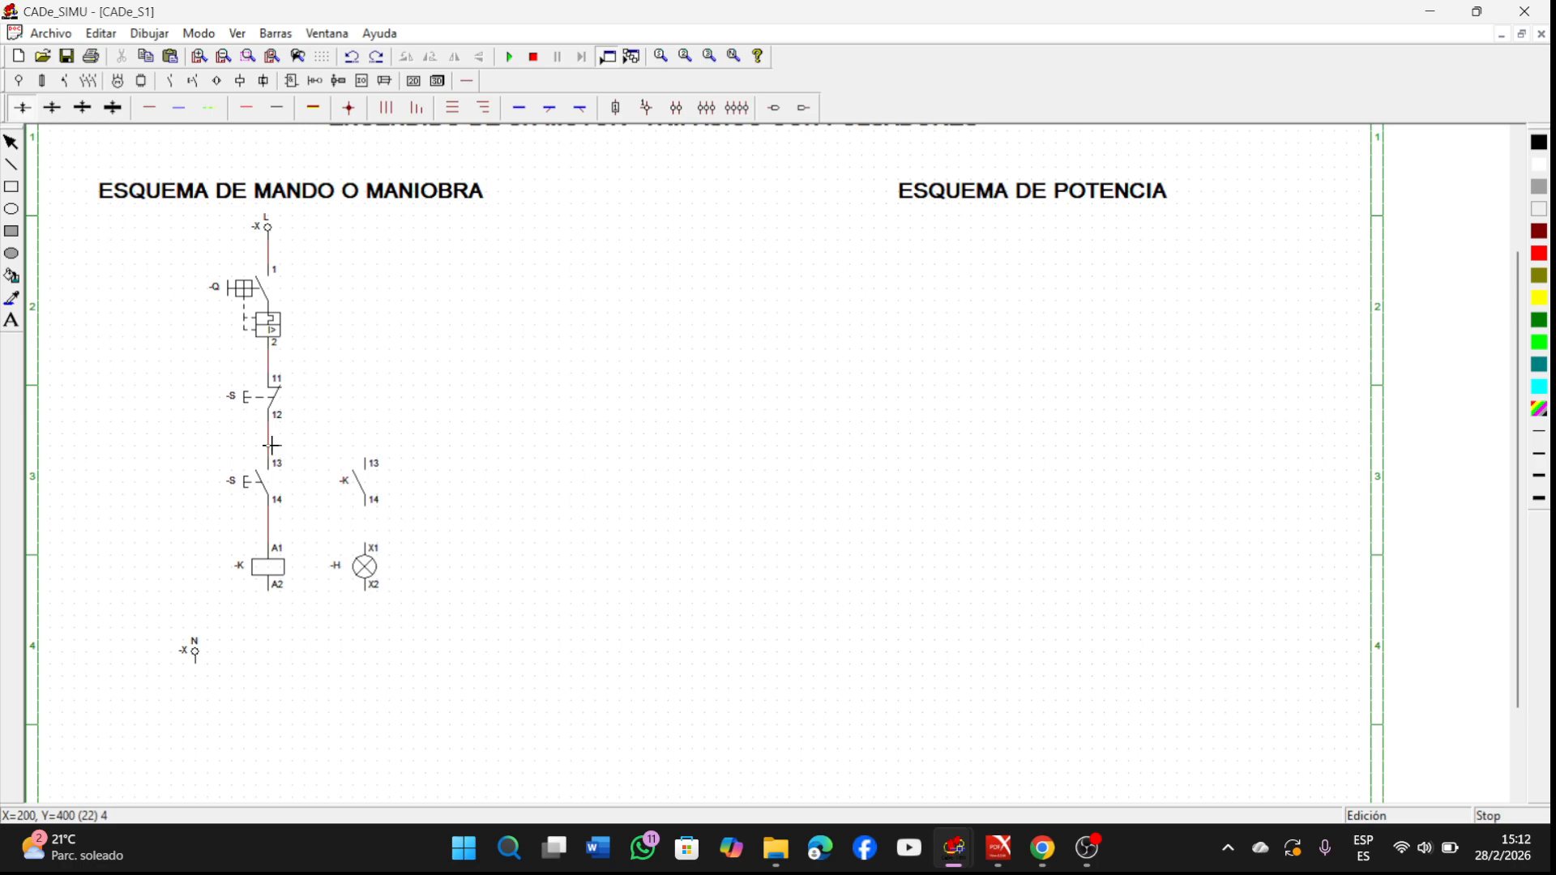
Step: Wire the K contact in parallel with the normally open pushbutton and connect lamp terminal X1 to the coil's phase line
mouse_move(271, 445)
mouse_down()
mouse_move(366, 447)
mouse_move(370, 471)
mouse_up()
drag(271, 527, 369, 520)
mouse_move(269, 531)
mouse_down()
mouse_move(367, 532)
mouse_move(375, 551)
mouse_up()
right_click(681, 559)
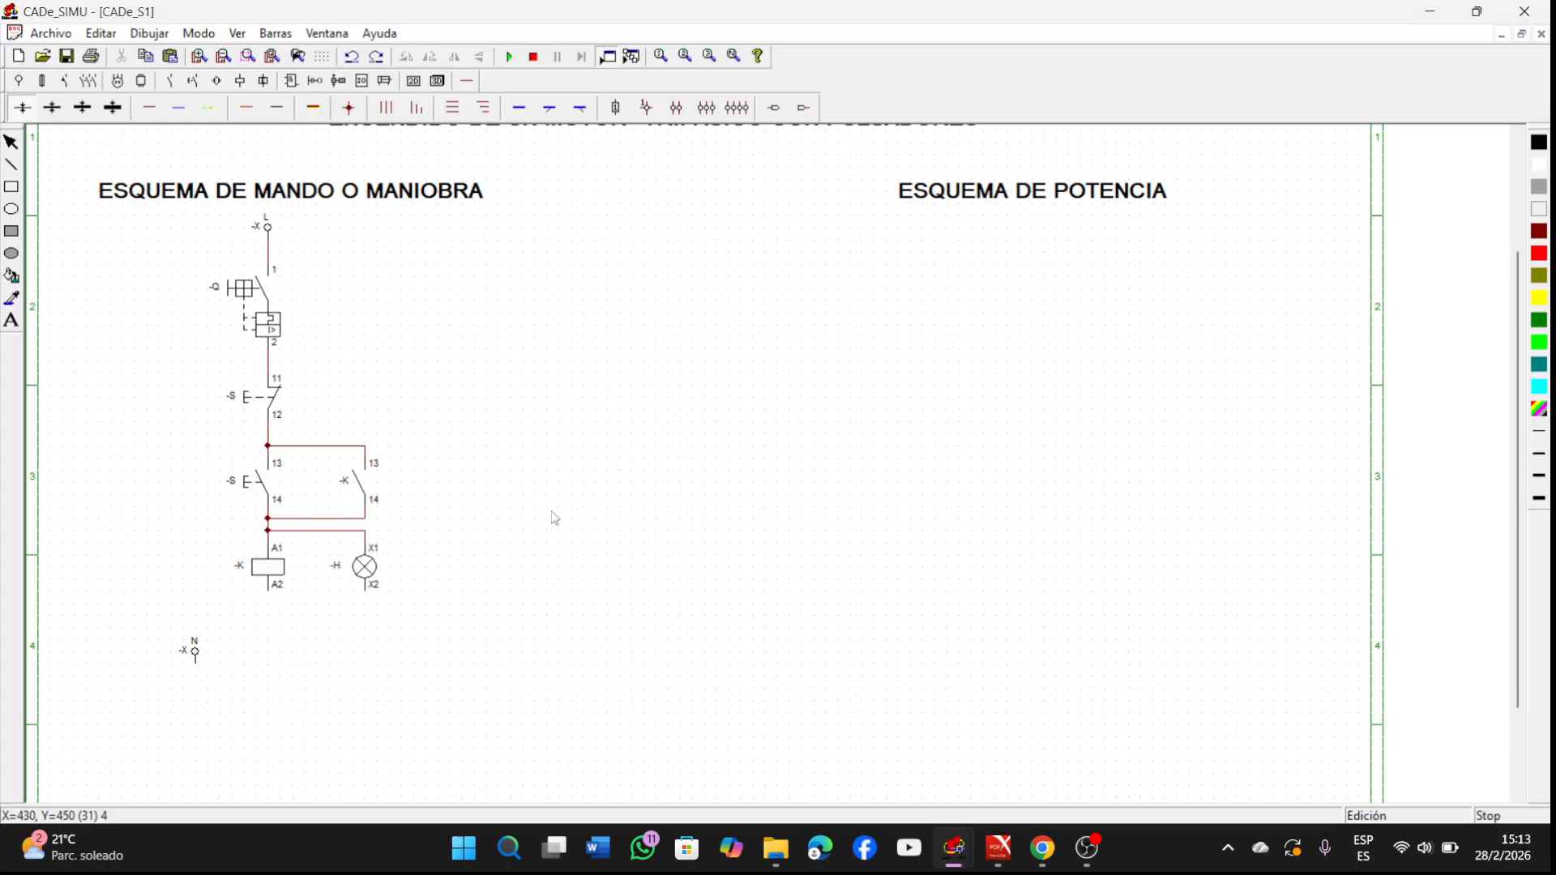
Step: Draw a horizontal neutral line from the N terminal and connect coil terminal A2 and lamp terminal X2 to it
click(180, 110)
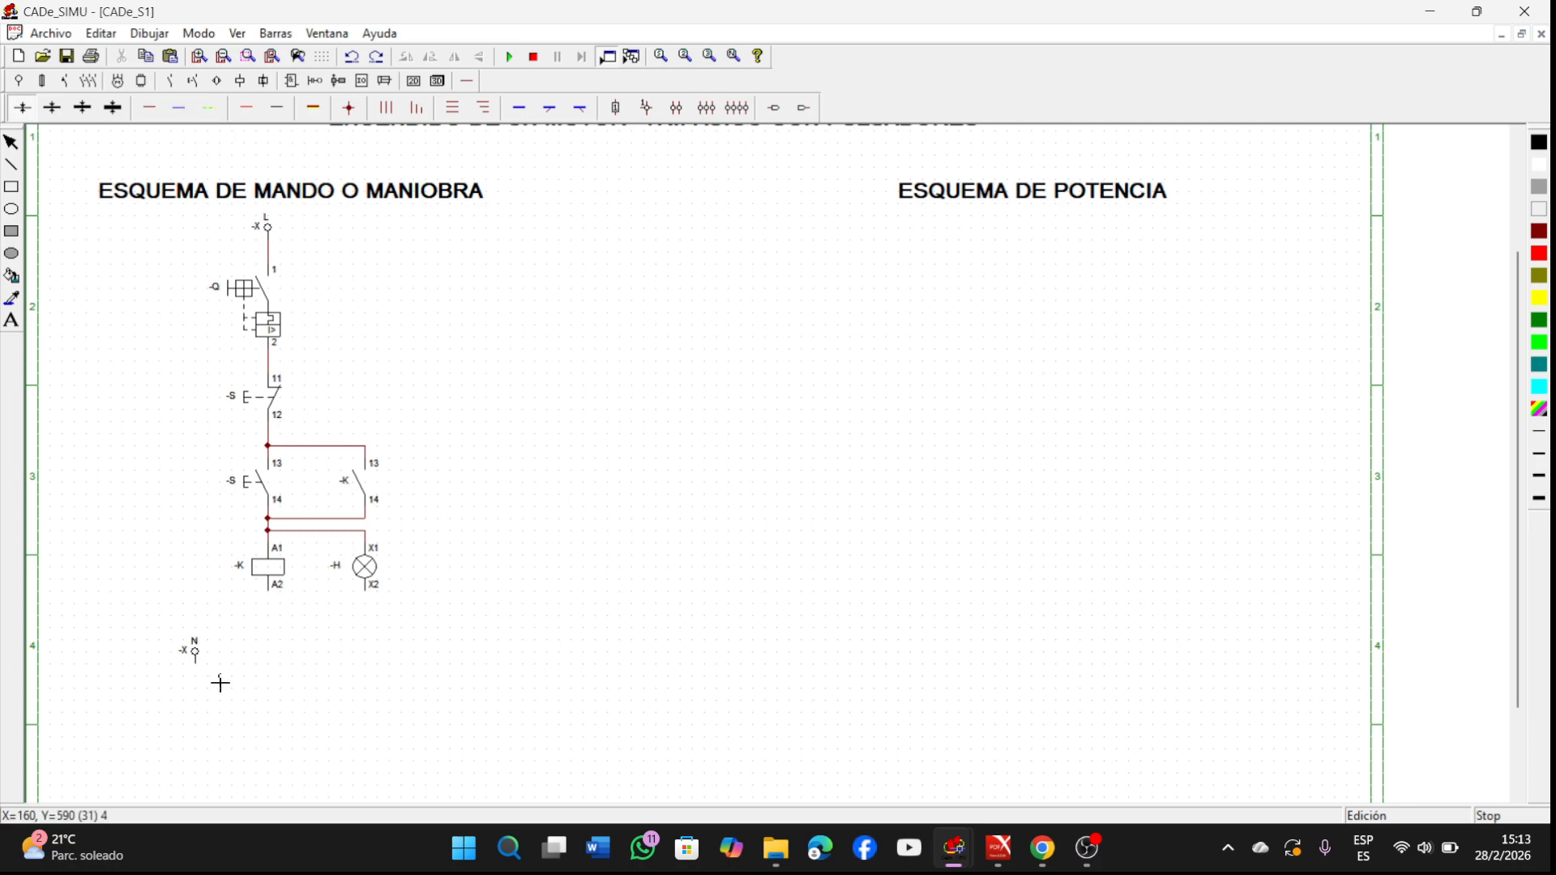
drag(202, 667, 459, 689)
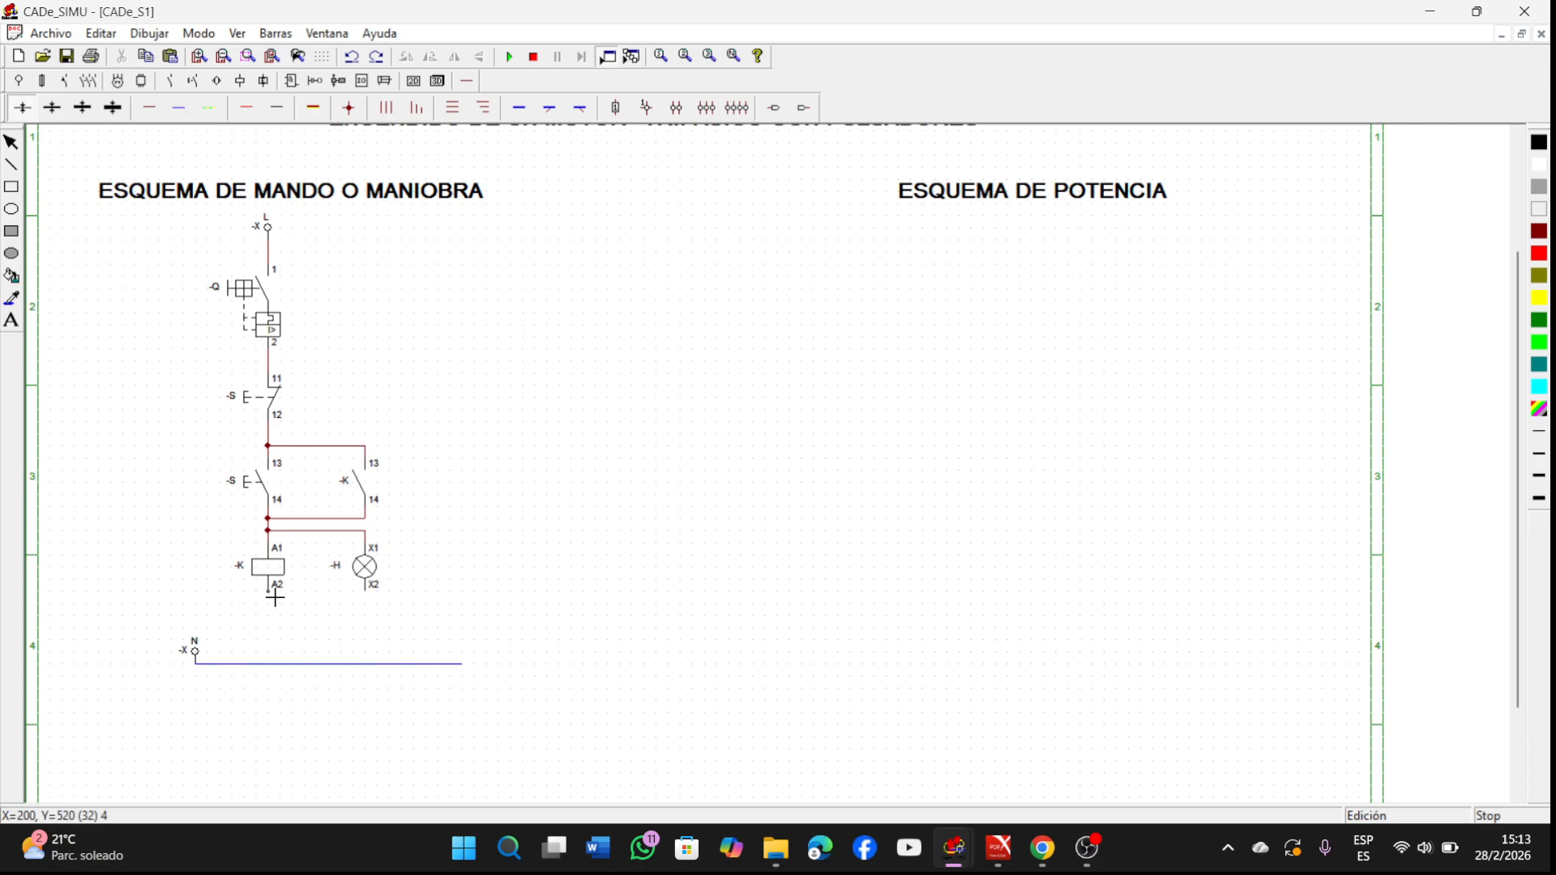
drag(275, 597, 275, 663)
drag(366, 586, 381, 664)
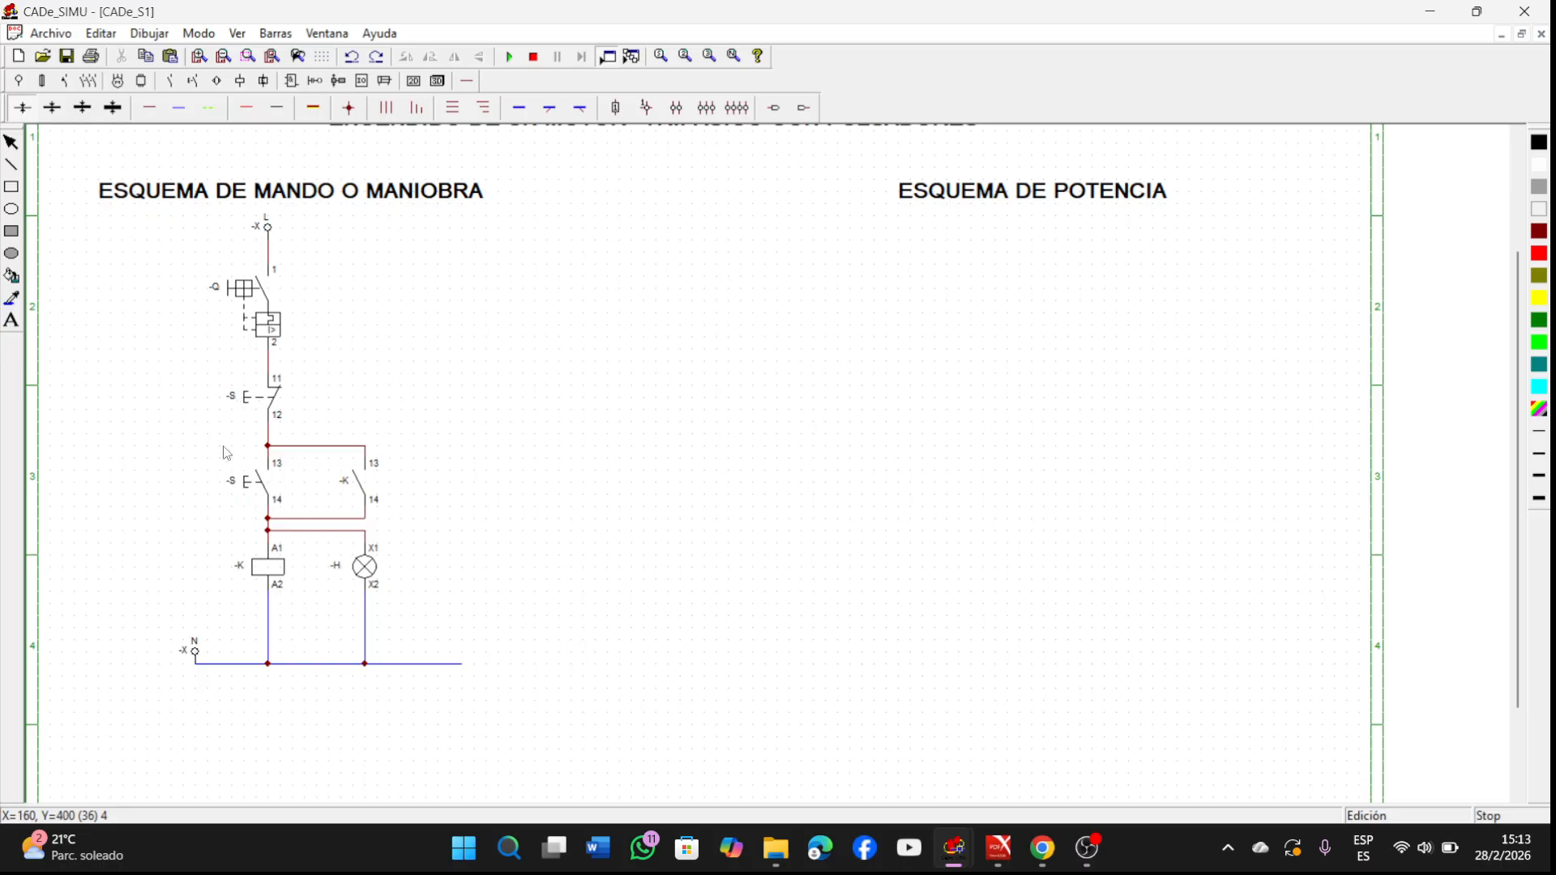
Step: Name the normally closed pushbutton -S1
double_click(233, 403)
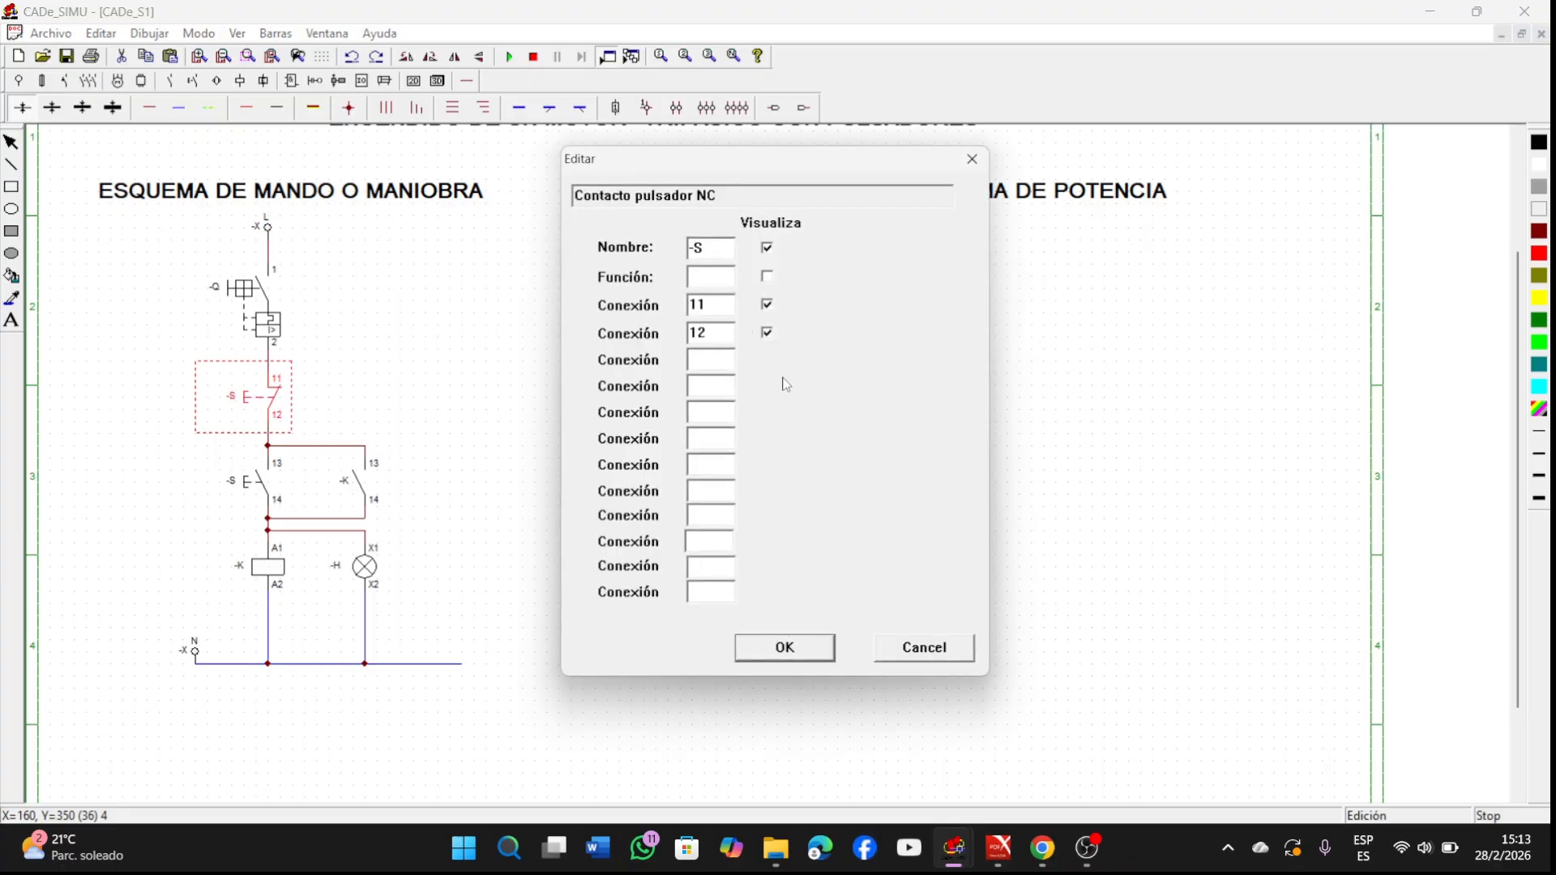
click(778, 651)
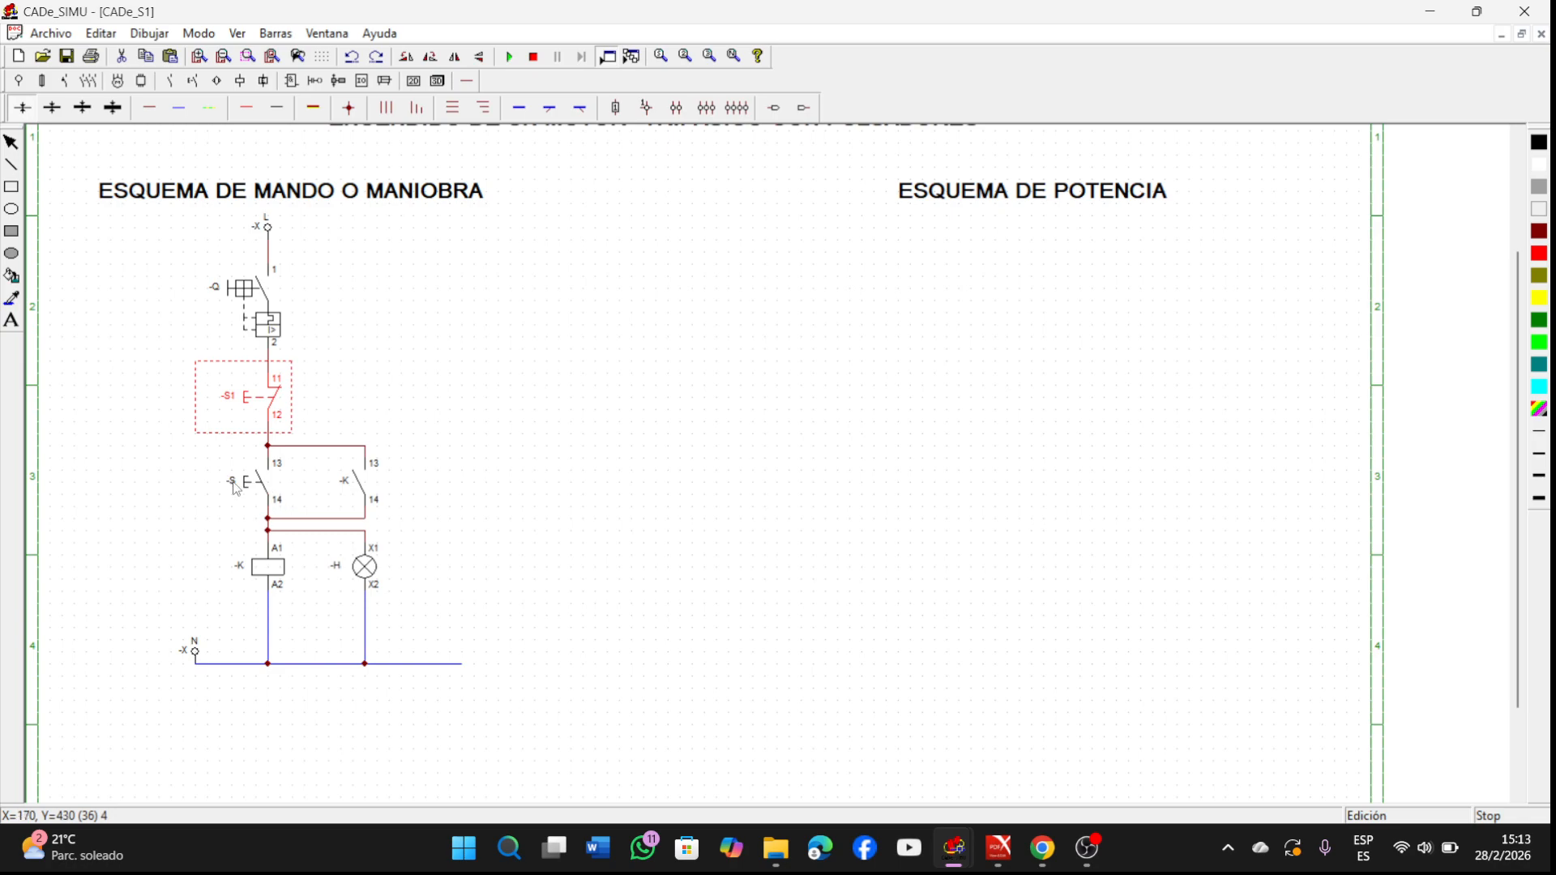
Step: Name the normally open pushbutton in the control schematic -S2
double_click(232, 483)
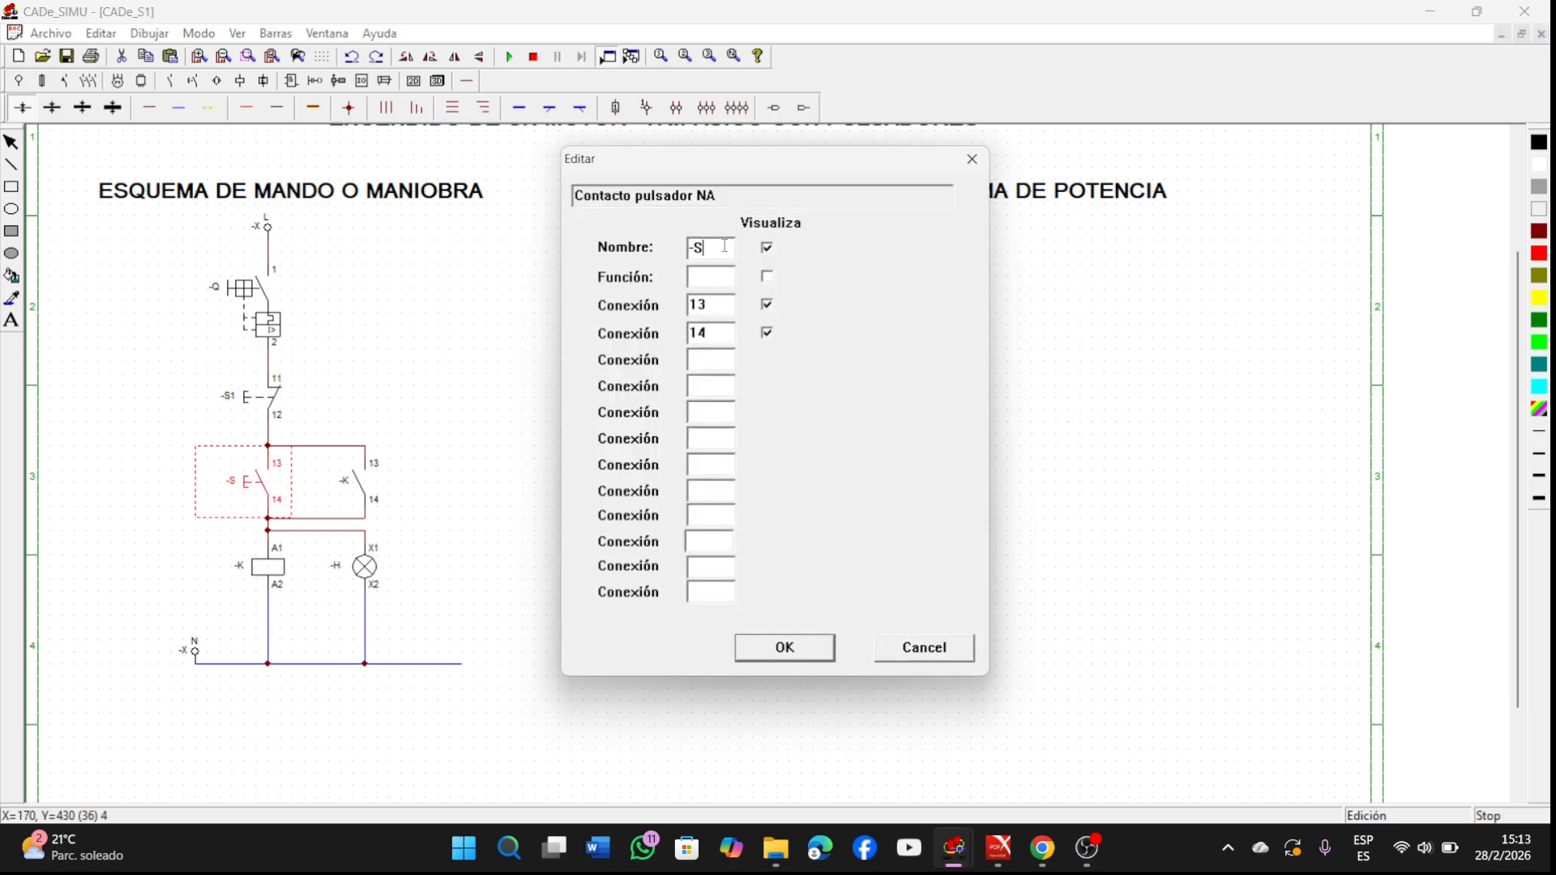
text(2)
click(785, 647)
Step: Rename both the coil and the auxiliary contact parallel to pushbutton -S2 as -KM
click(243, 567)
double_click(240, 568)
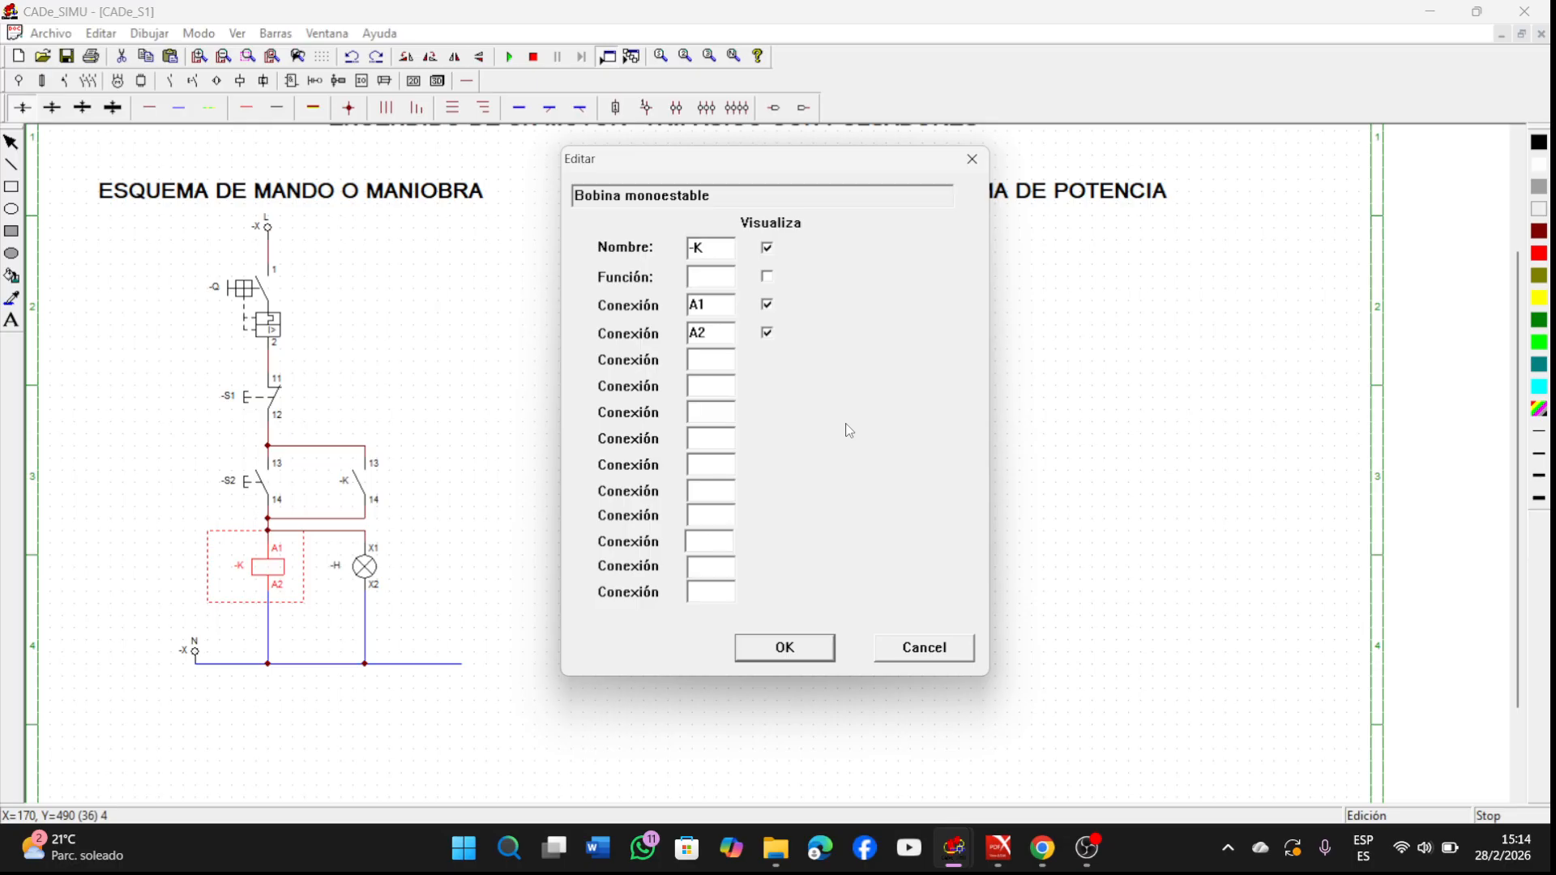
text(M)
click(791, 647)
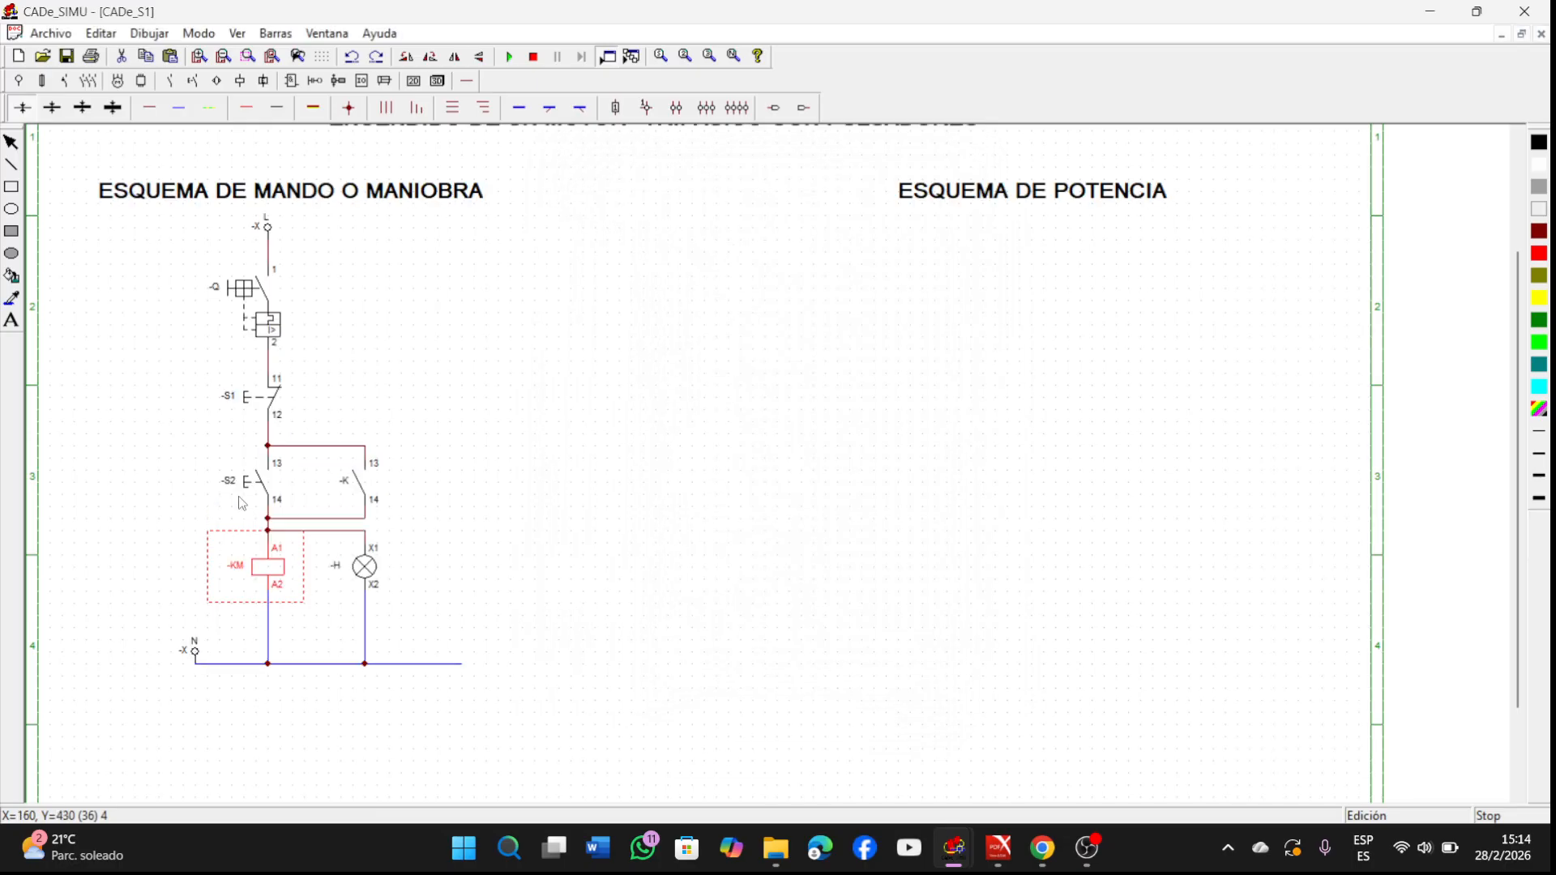
click(355, 484)
double_click(355, 484)
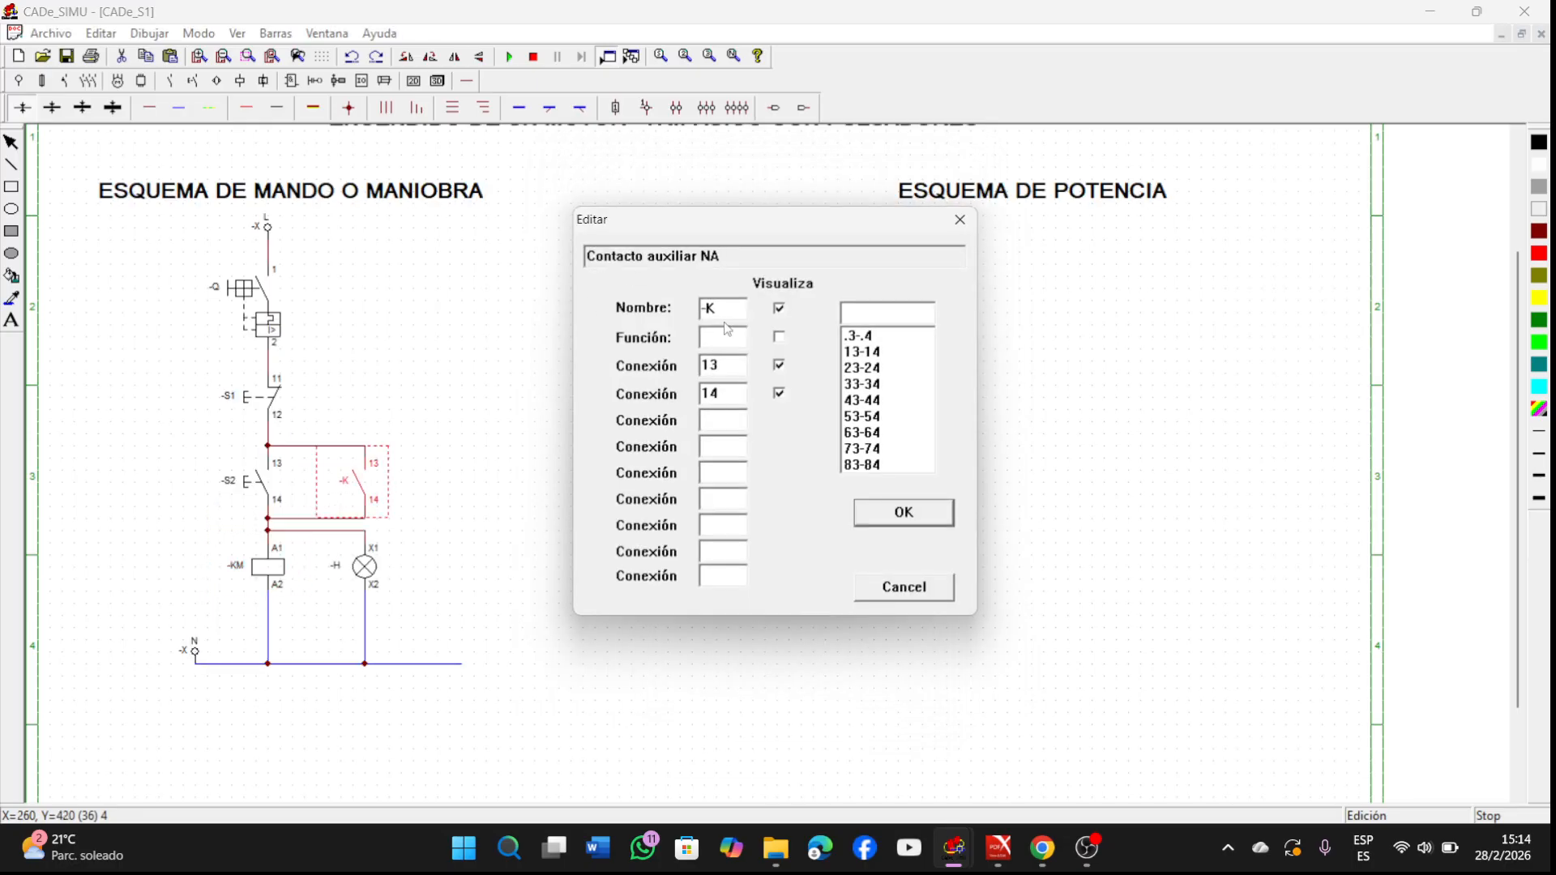
text(M)
click(892, 517)
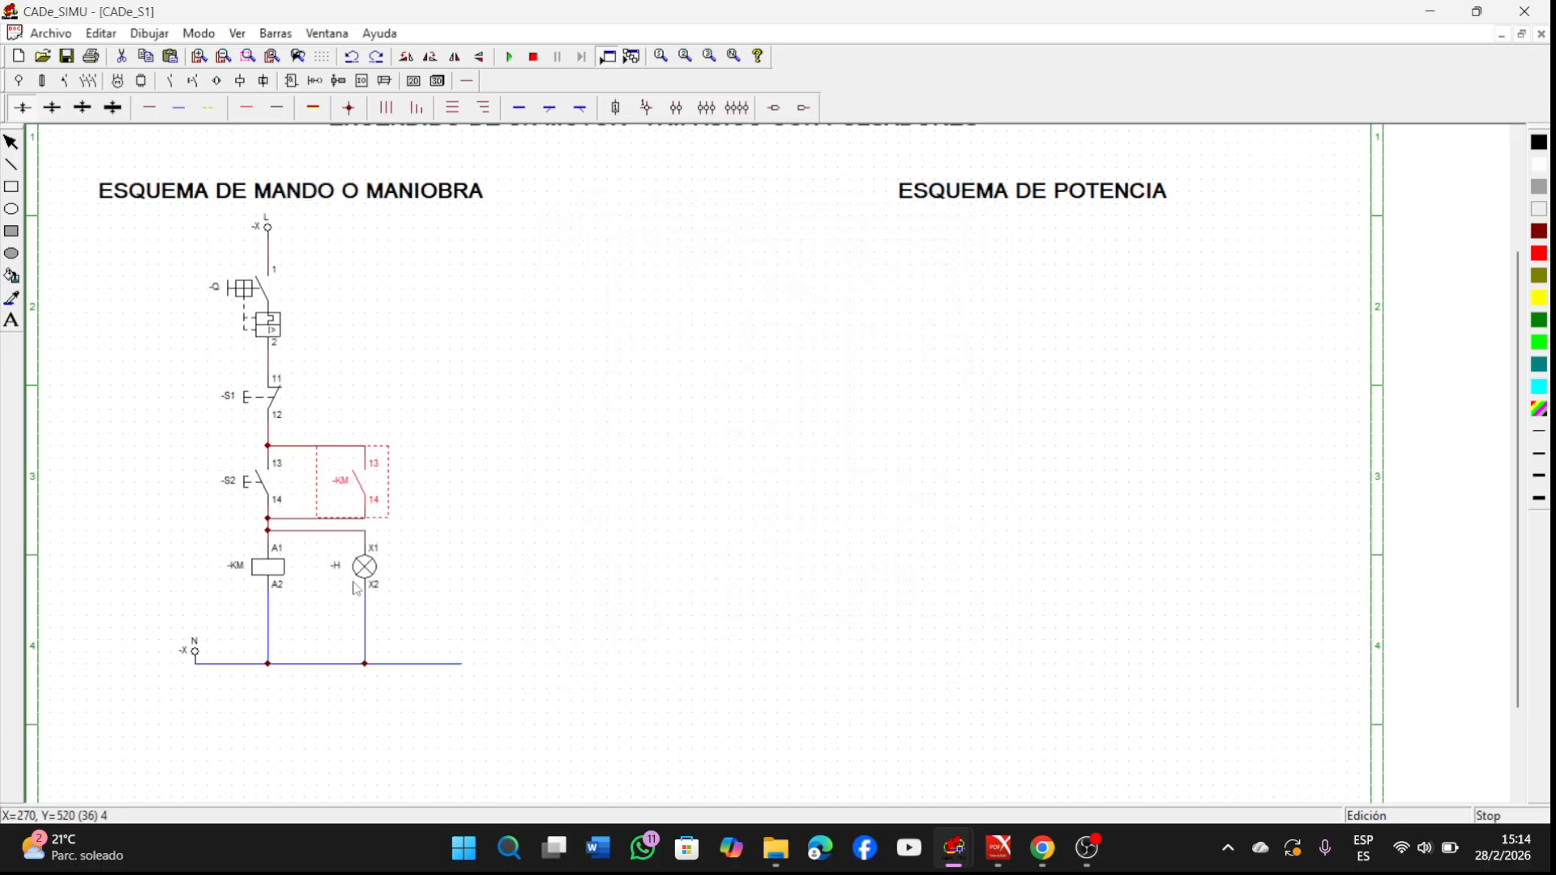
click(662, 471)
Step: Simulate the control circuit by closing breaker -Q and twice operating start pushbutton -S2 and stop pushbutton -S1, and end the simulation
click(509, 58)
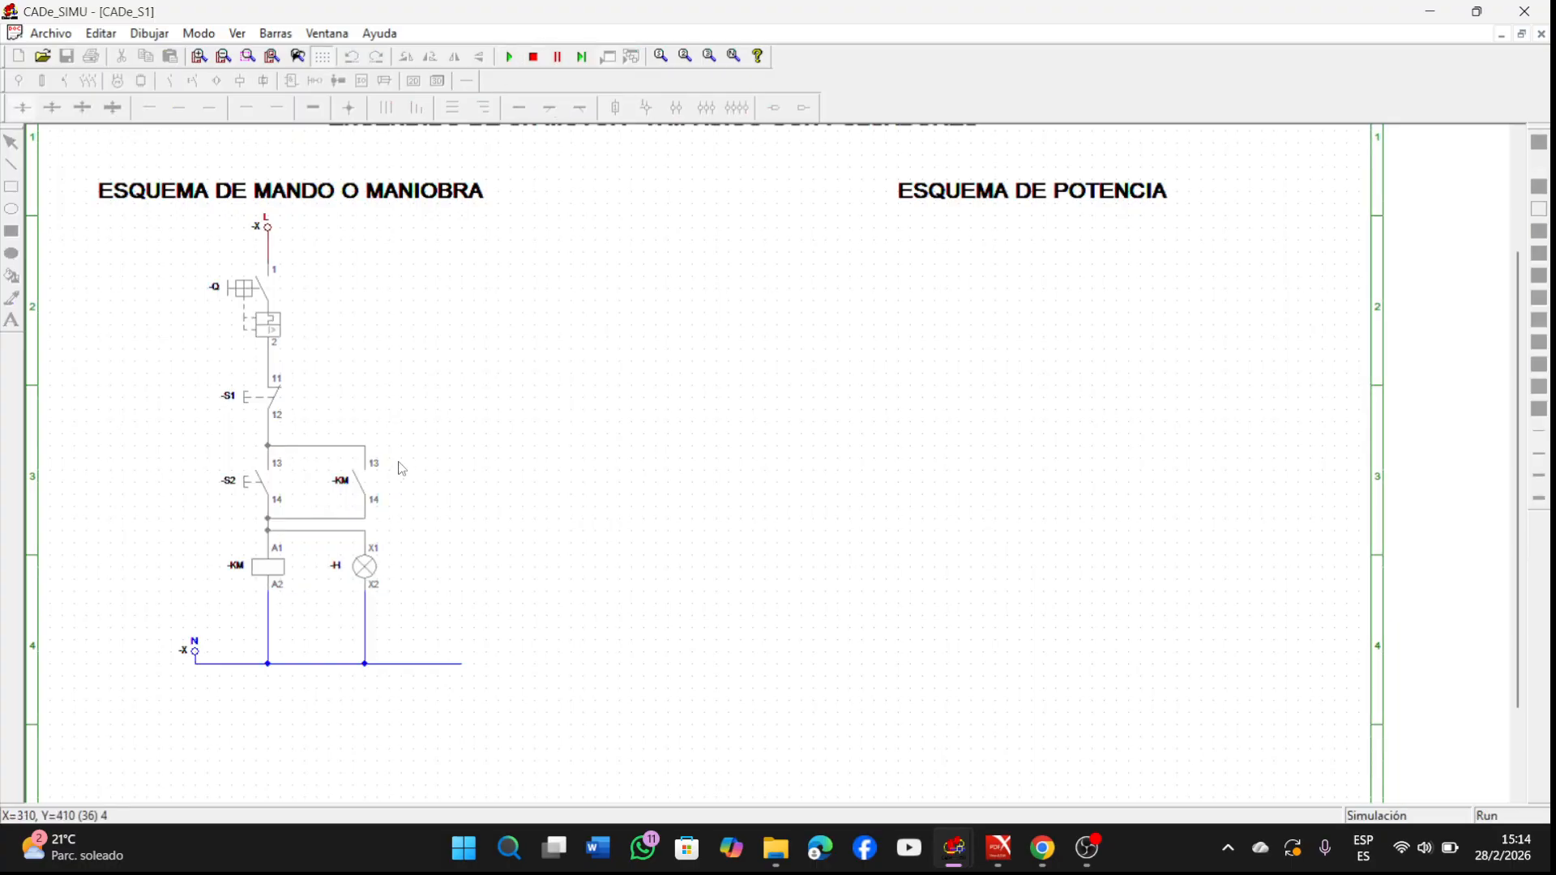
click(268, 290)
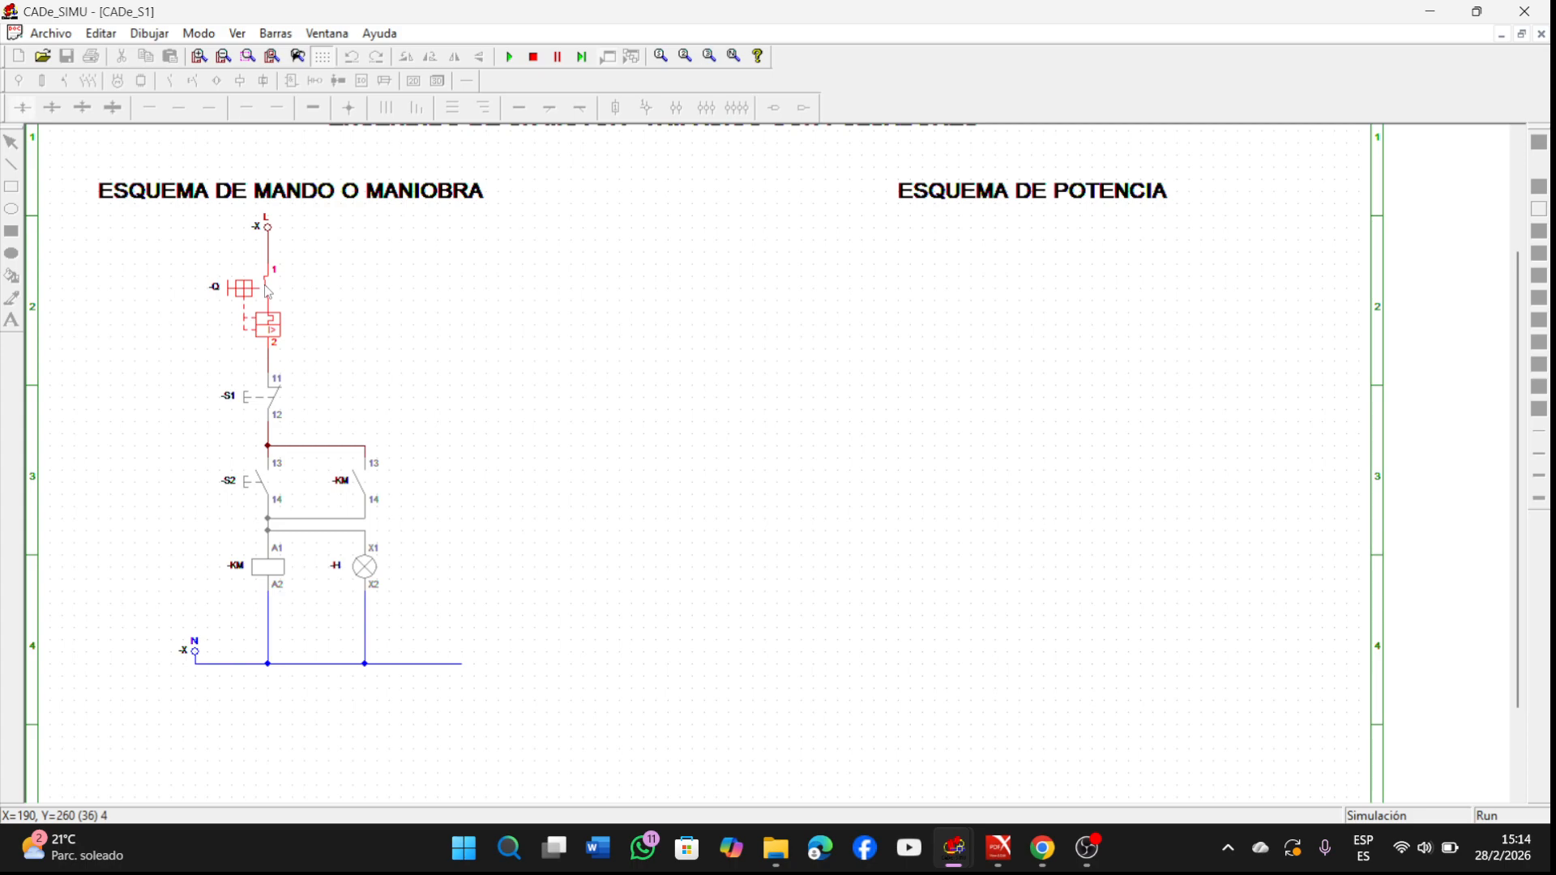
click(265, 483)
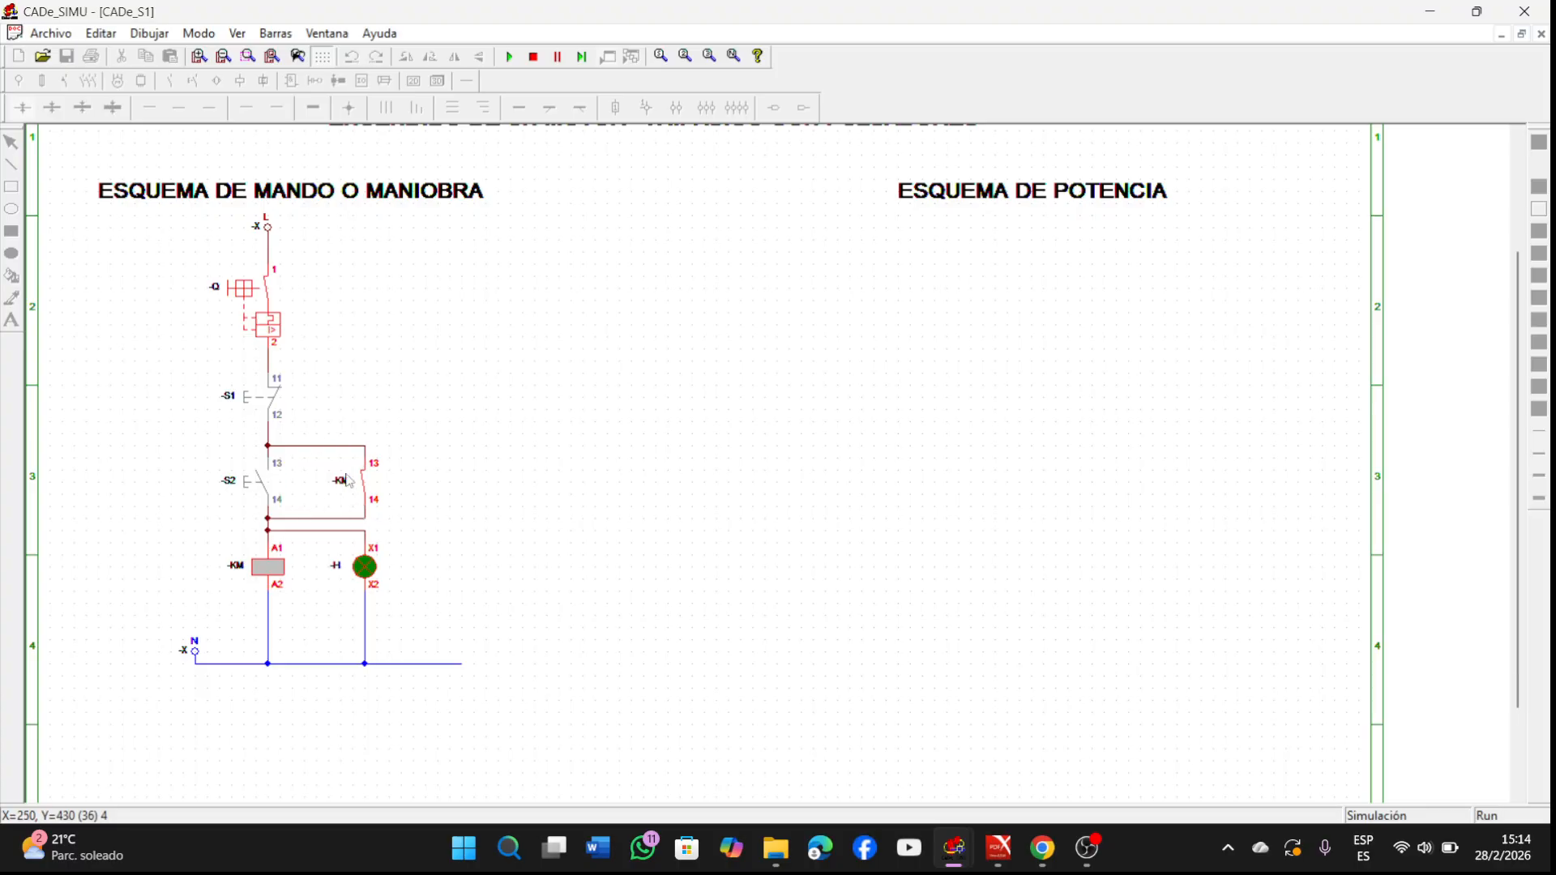
click(268, 405)
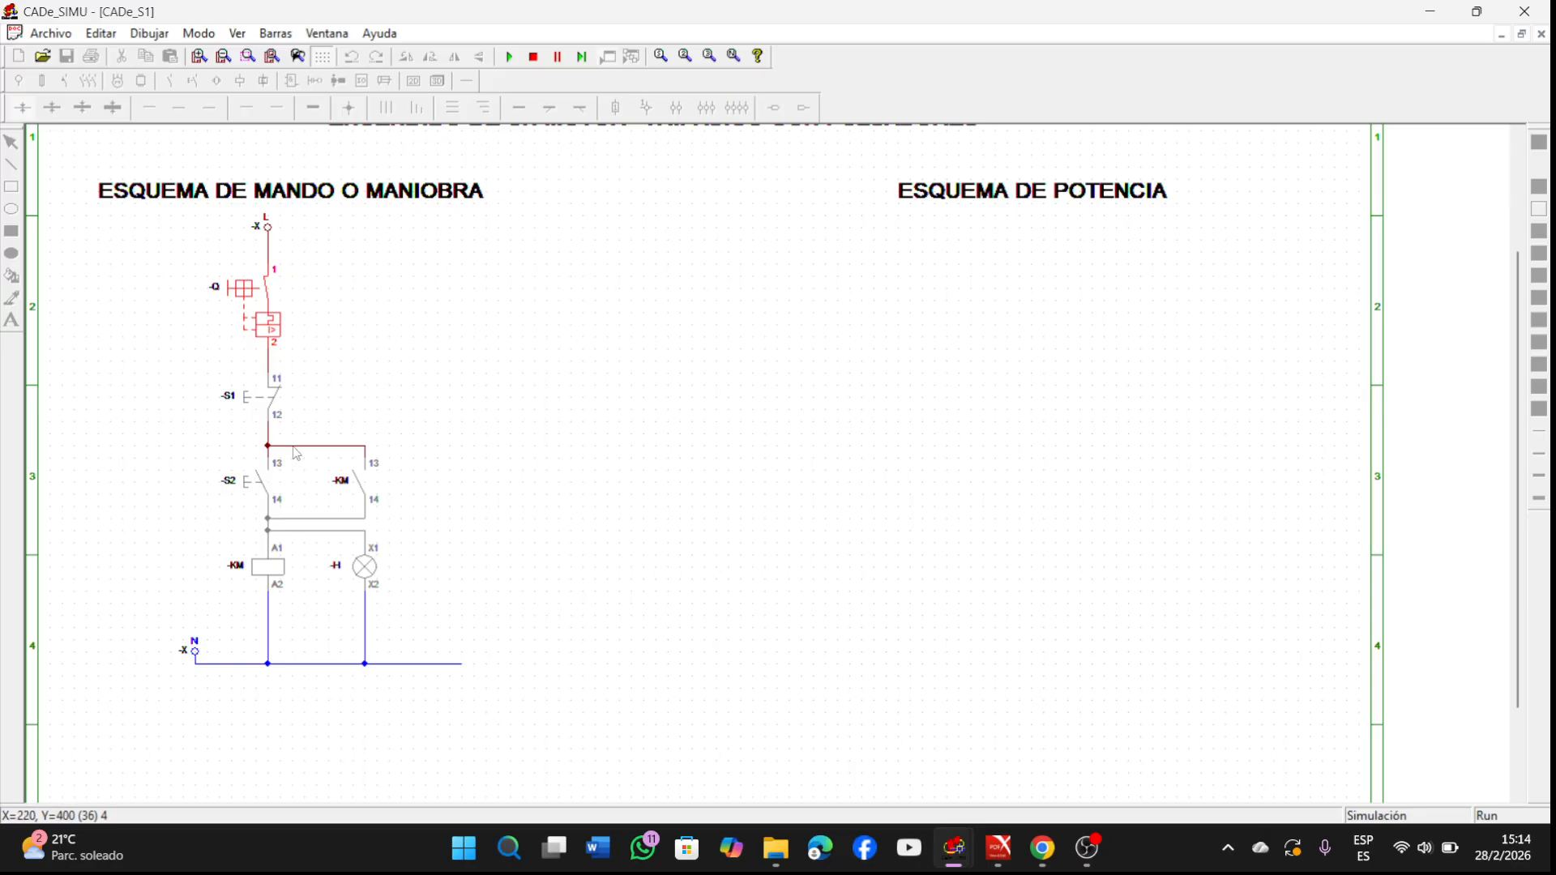
click(258, 482)
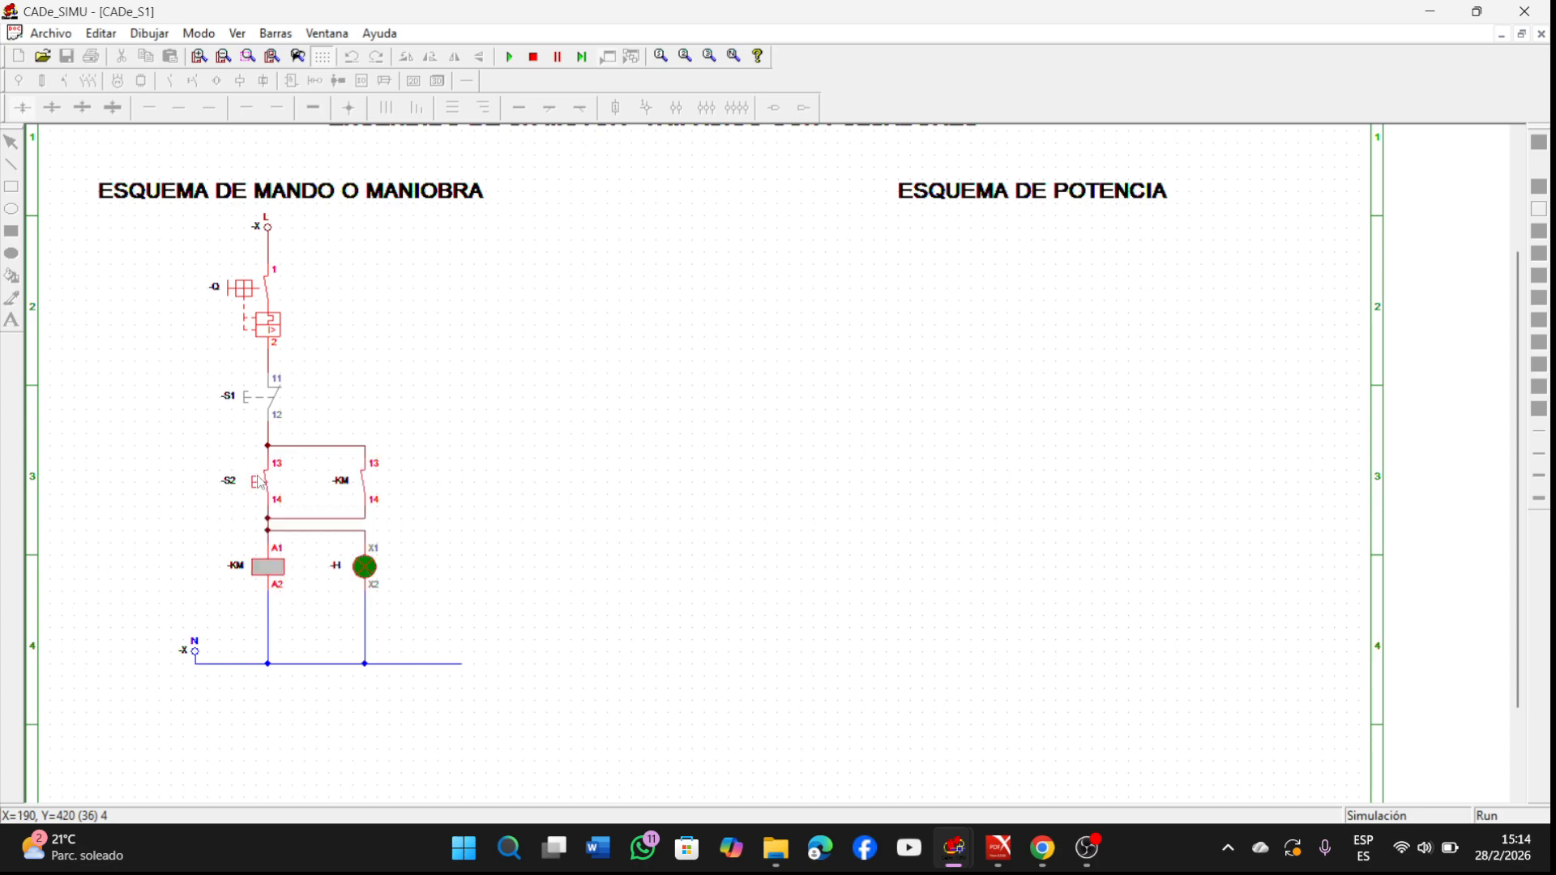
click(248, 396)
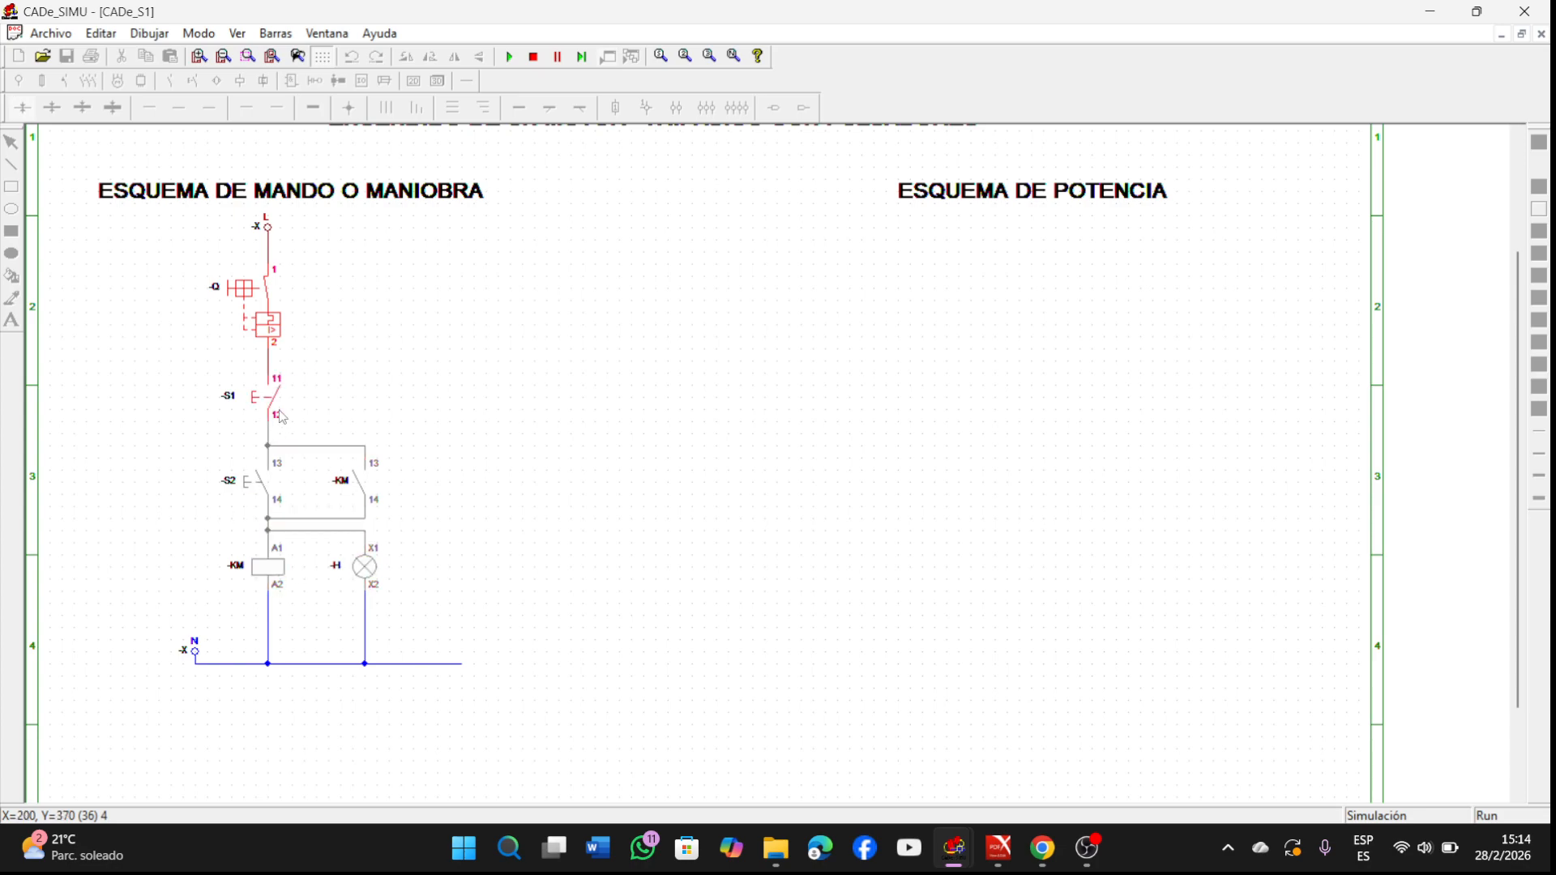
click(535, 58)
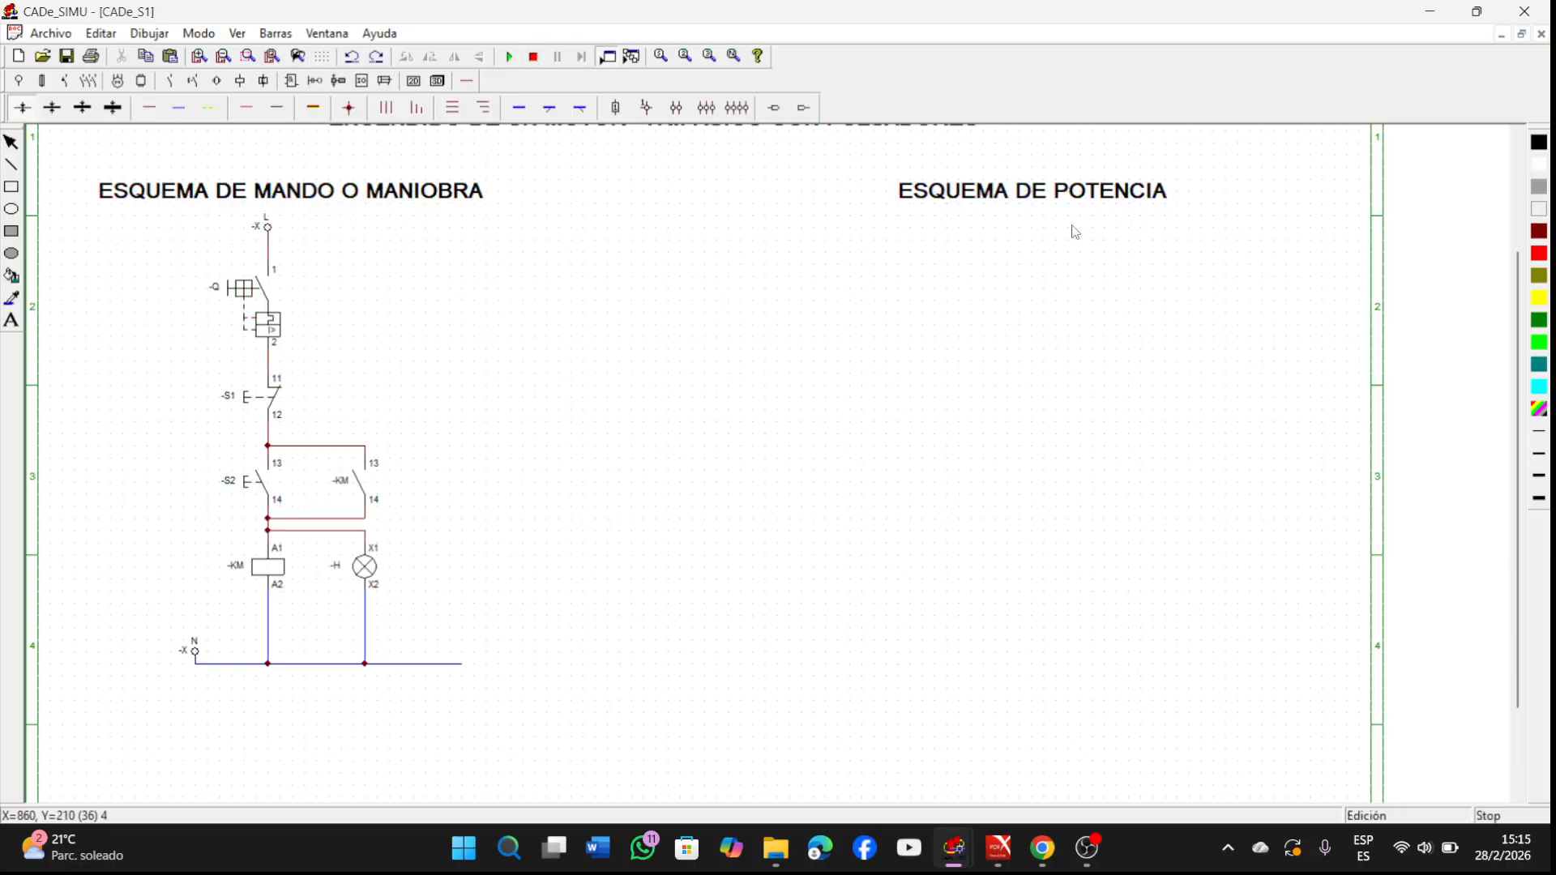
Step: Place the L1-L2-L3 supply terminals under the ESQUEMA DE POTENCIA heading and a three-pole circuit breaker -Q aligned below them
click(38, 82)
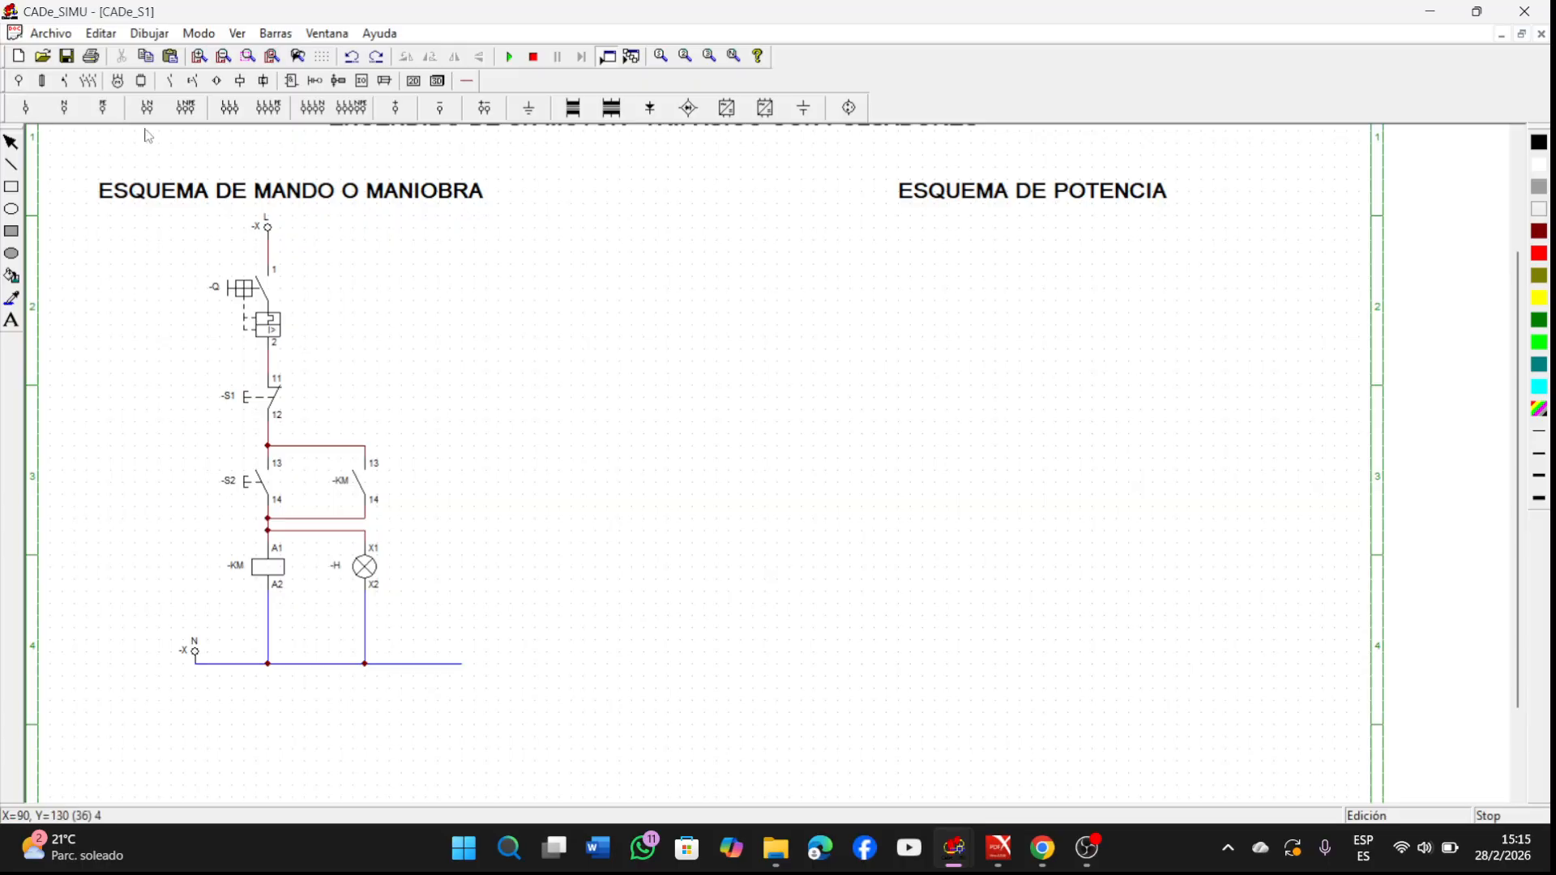
click(229, 111)
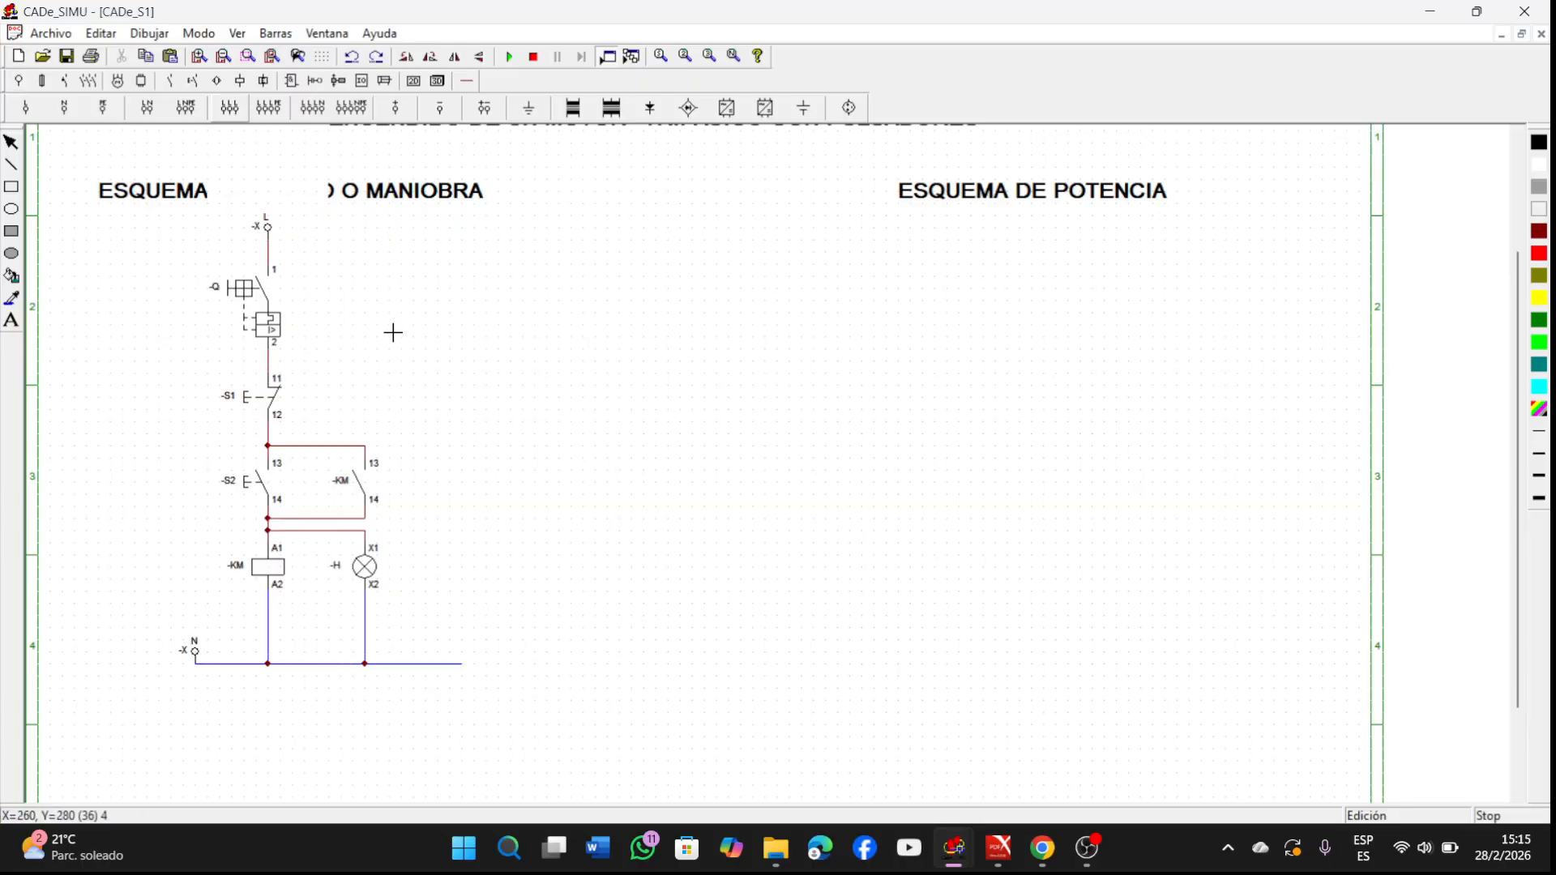
click(1007, 257)
right_click(939, 439)
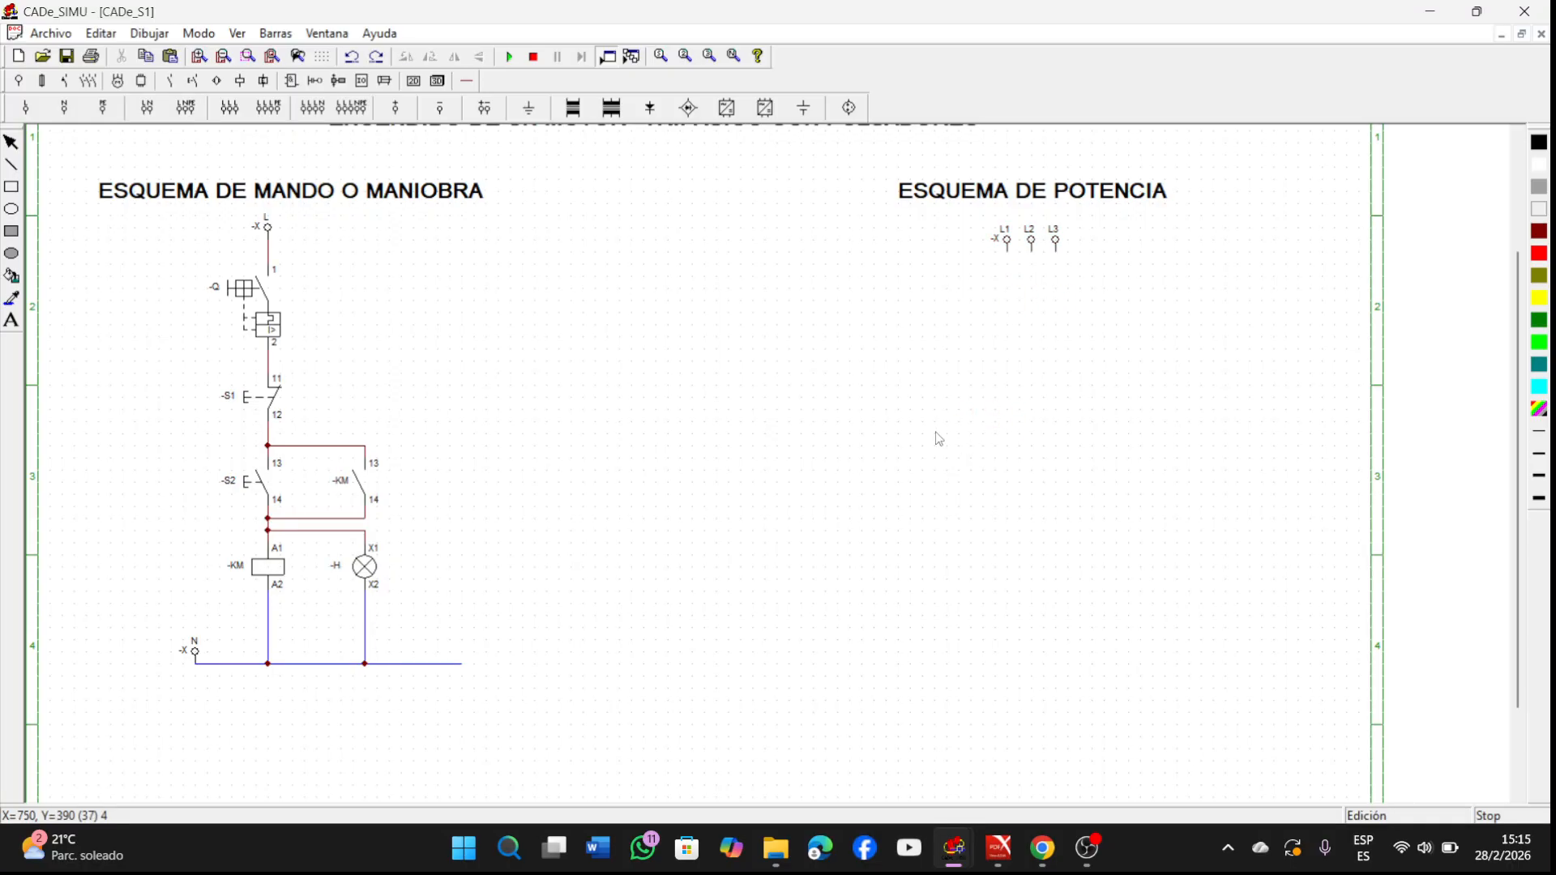
click(72, 81)
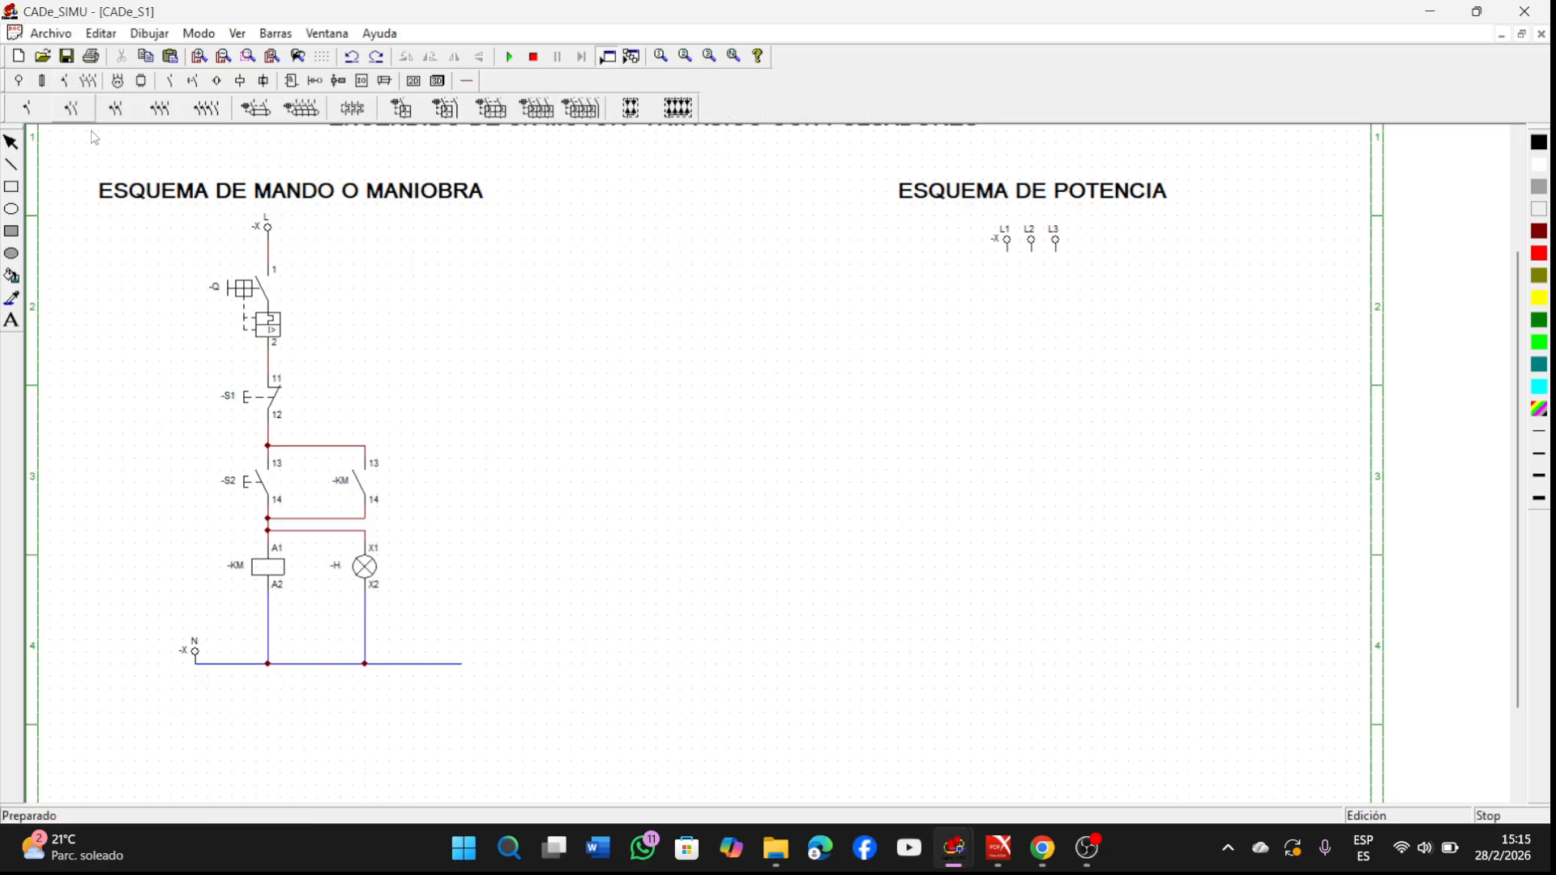
click(536, 116)
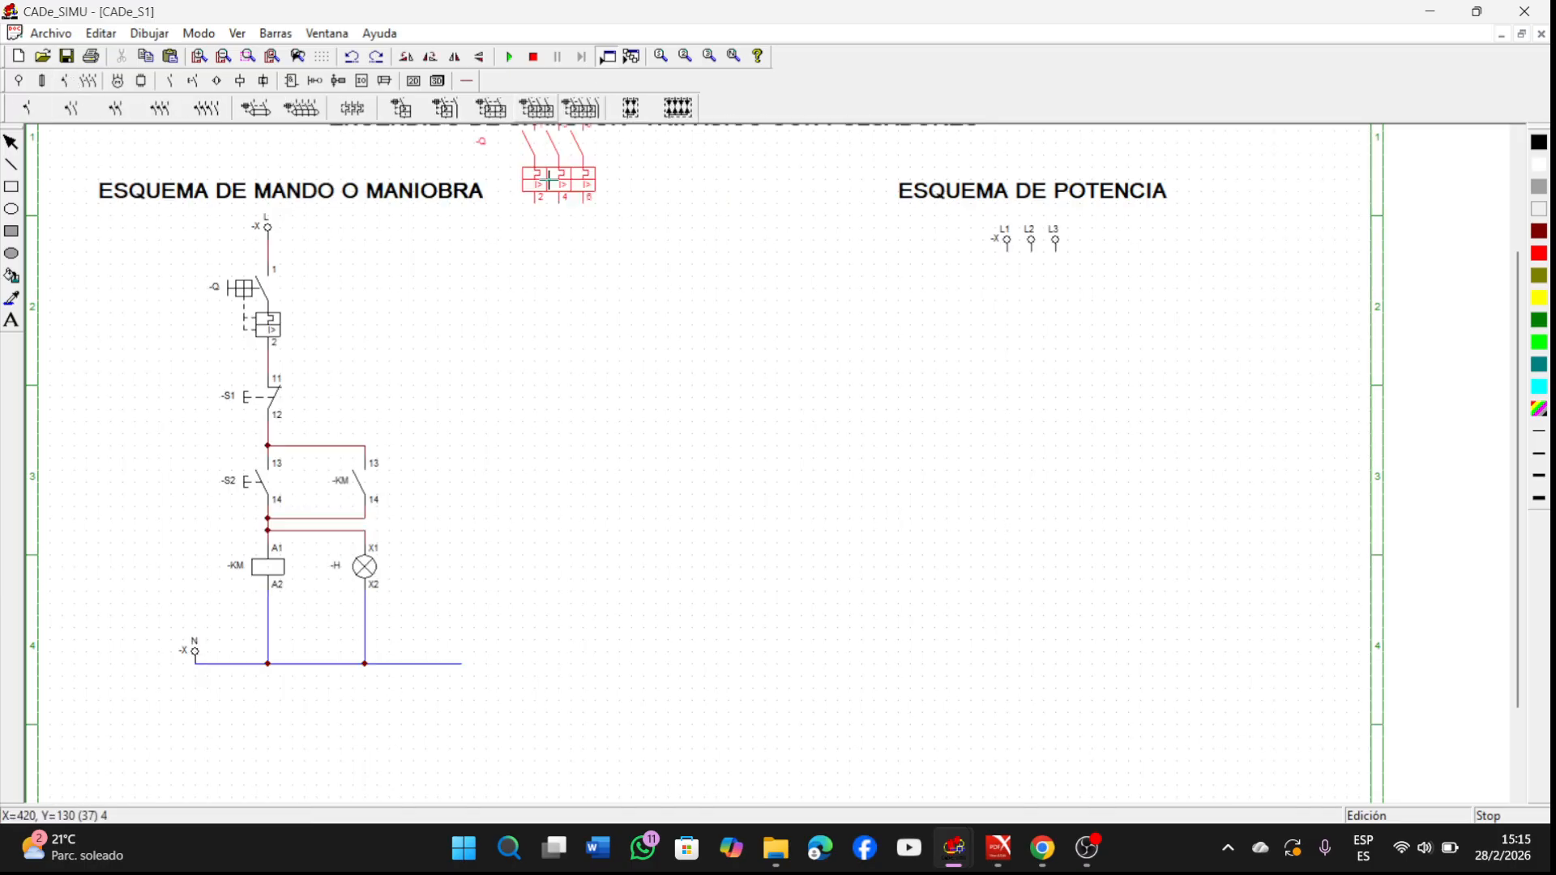
click(1016, 290)
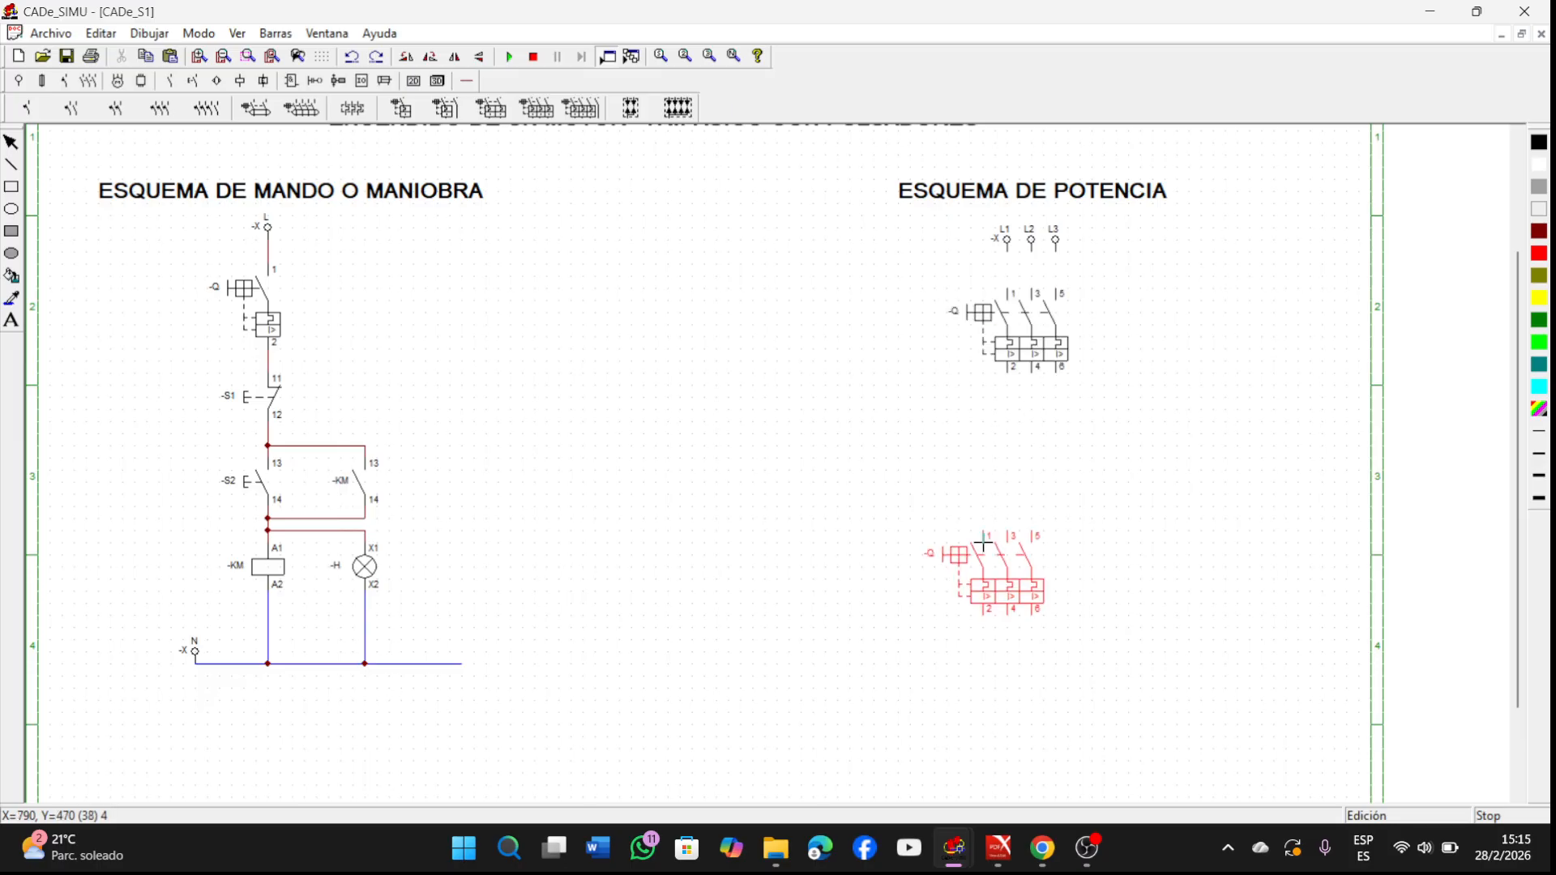
key(Escape)
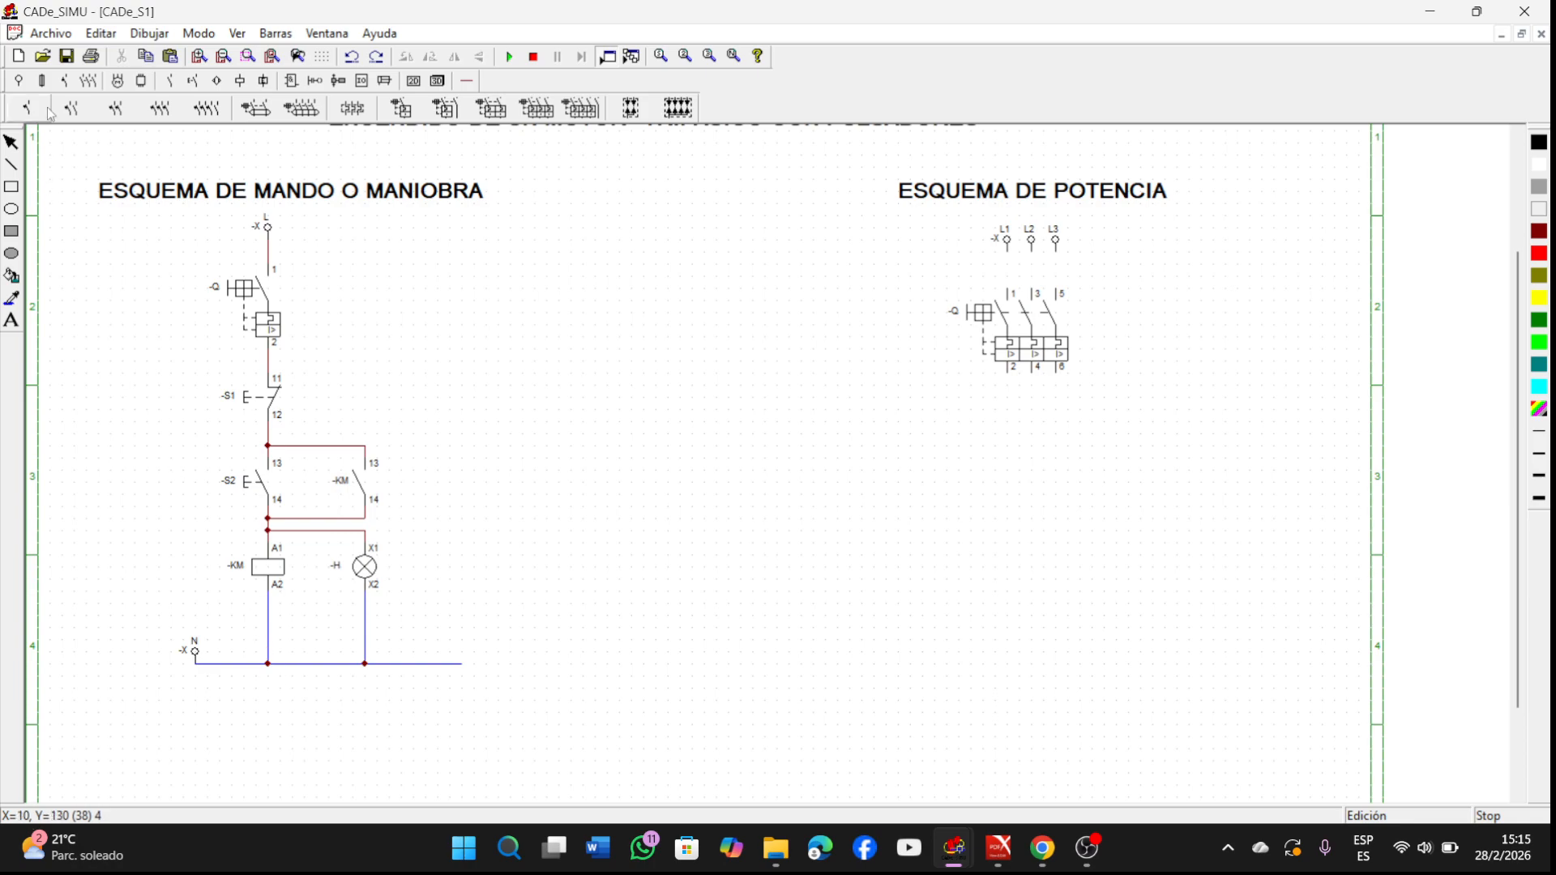
Step: Add the three-pole contactor contacts -KM below the power breaker and a three-phase motor with U1, V1, W1 and PE terminals beneath them
click(85, 85)
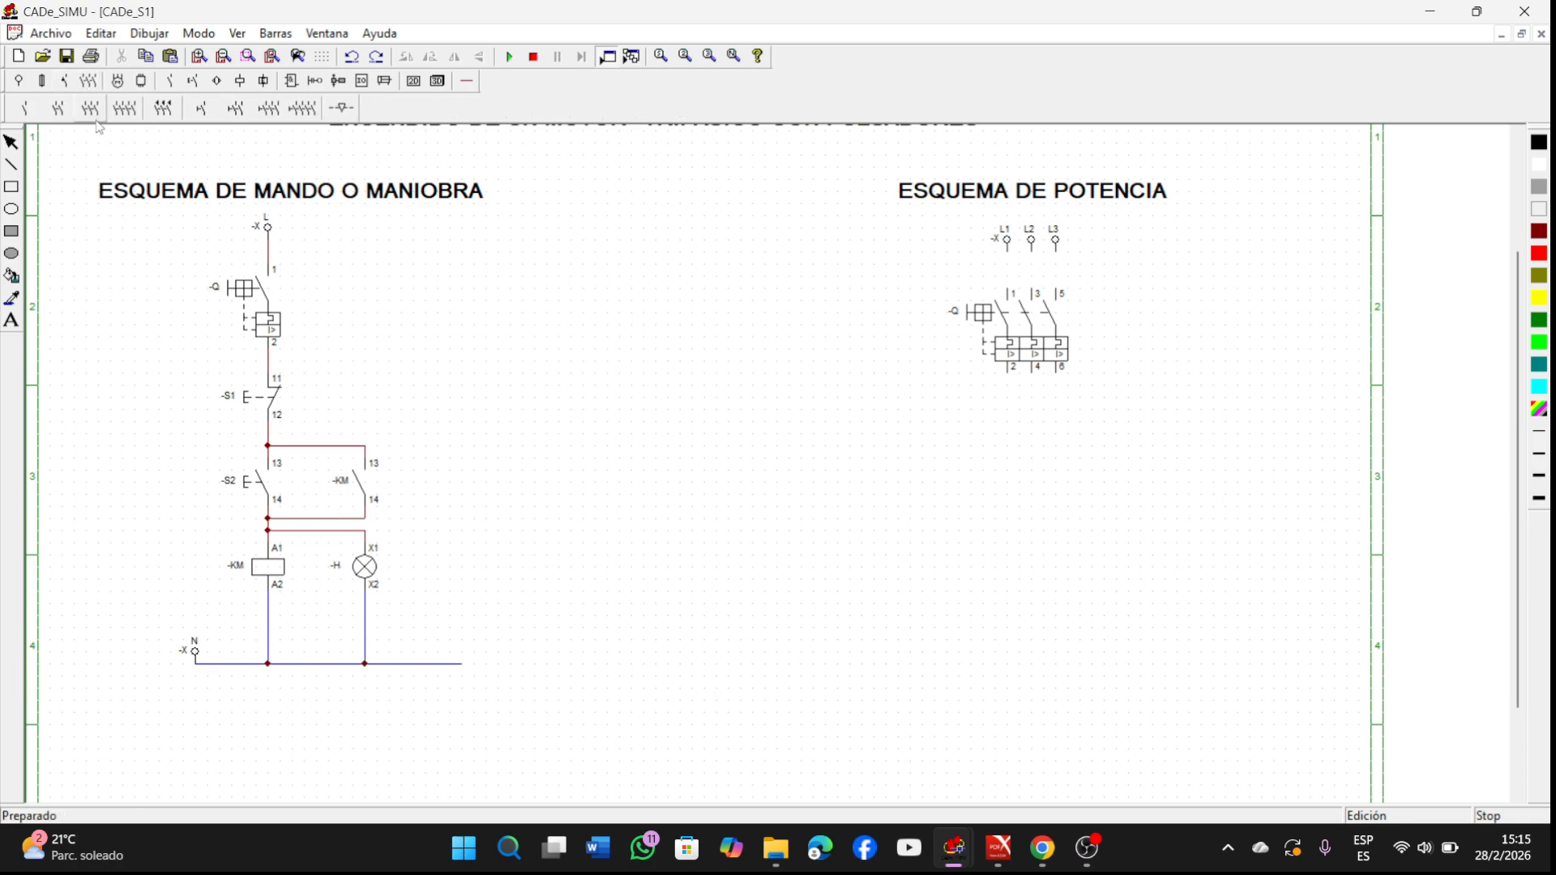
click(90, 113)
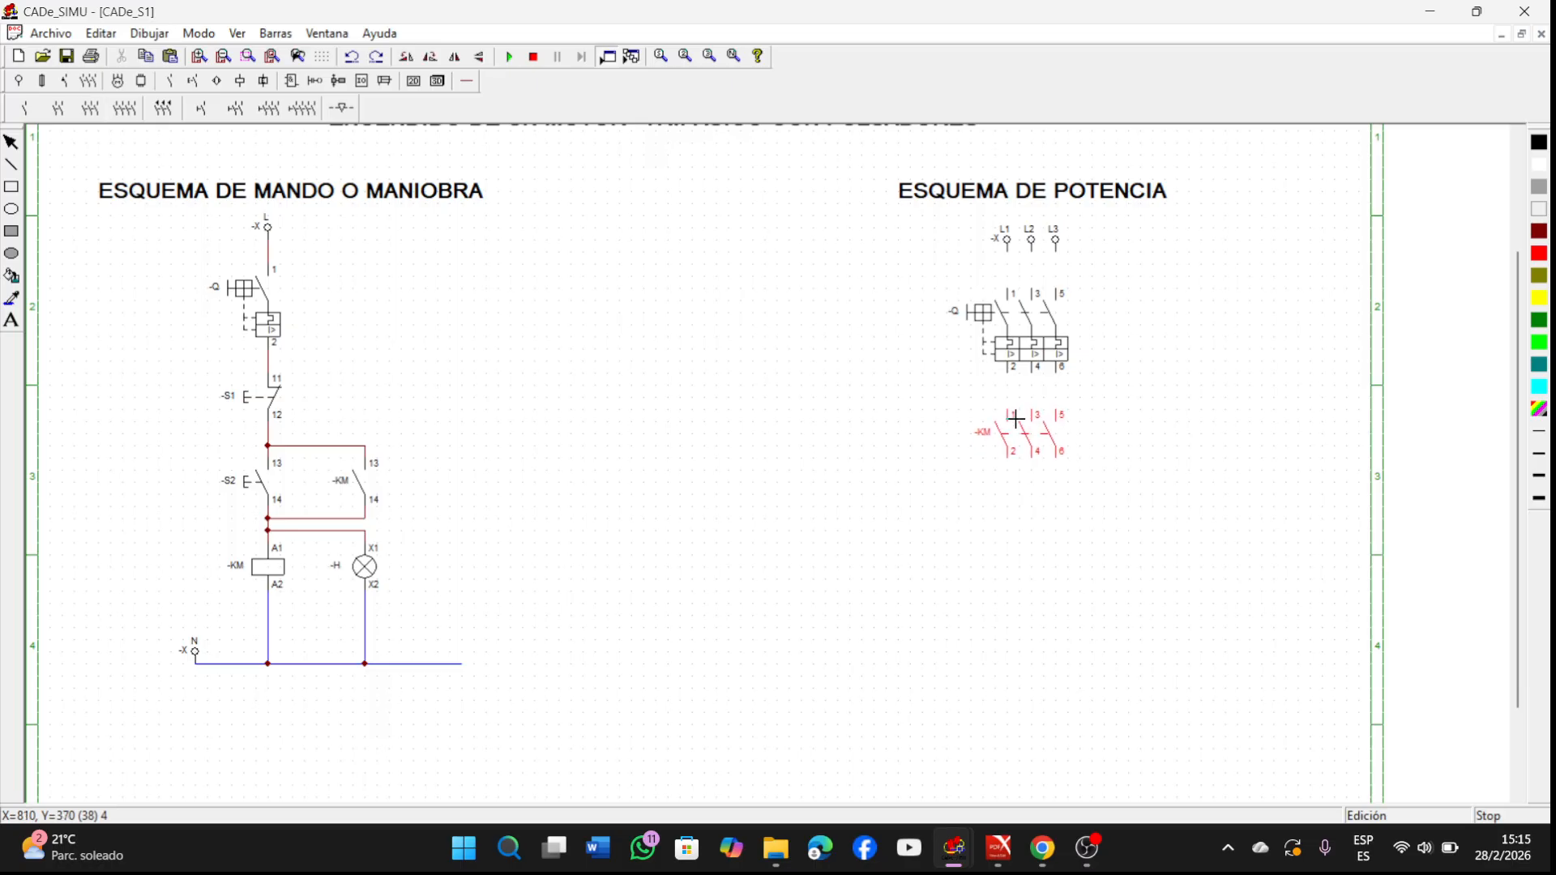
click(1016, 419)
right_click(1126, 669)
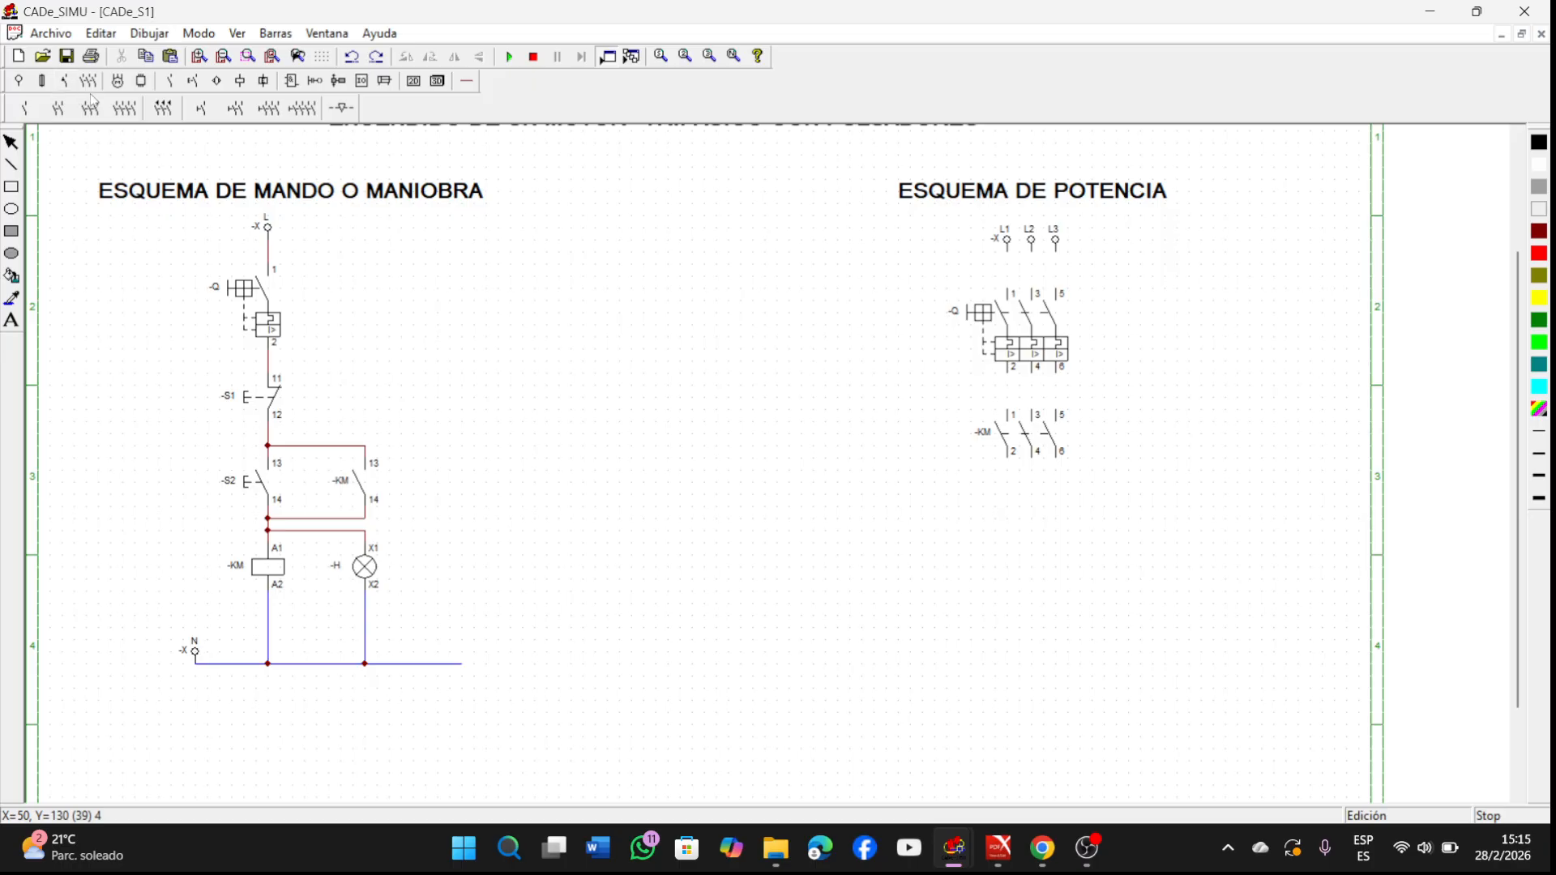
click(120, 82)
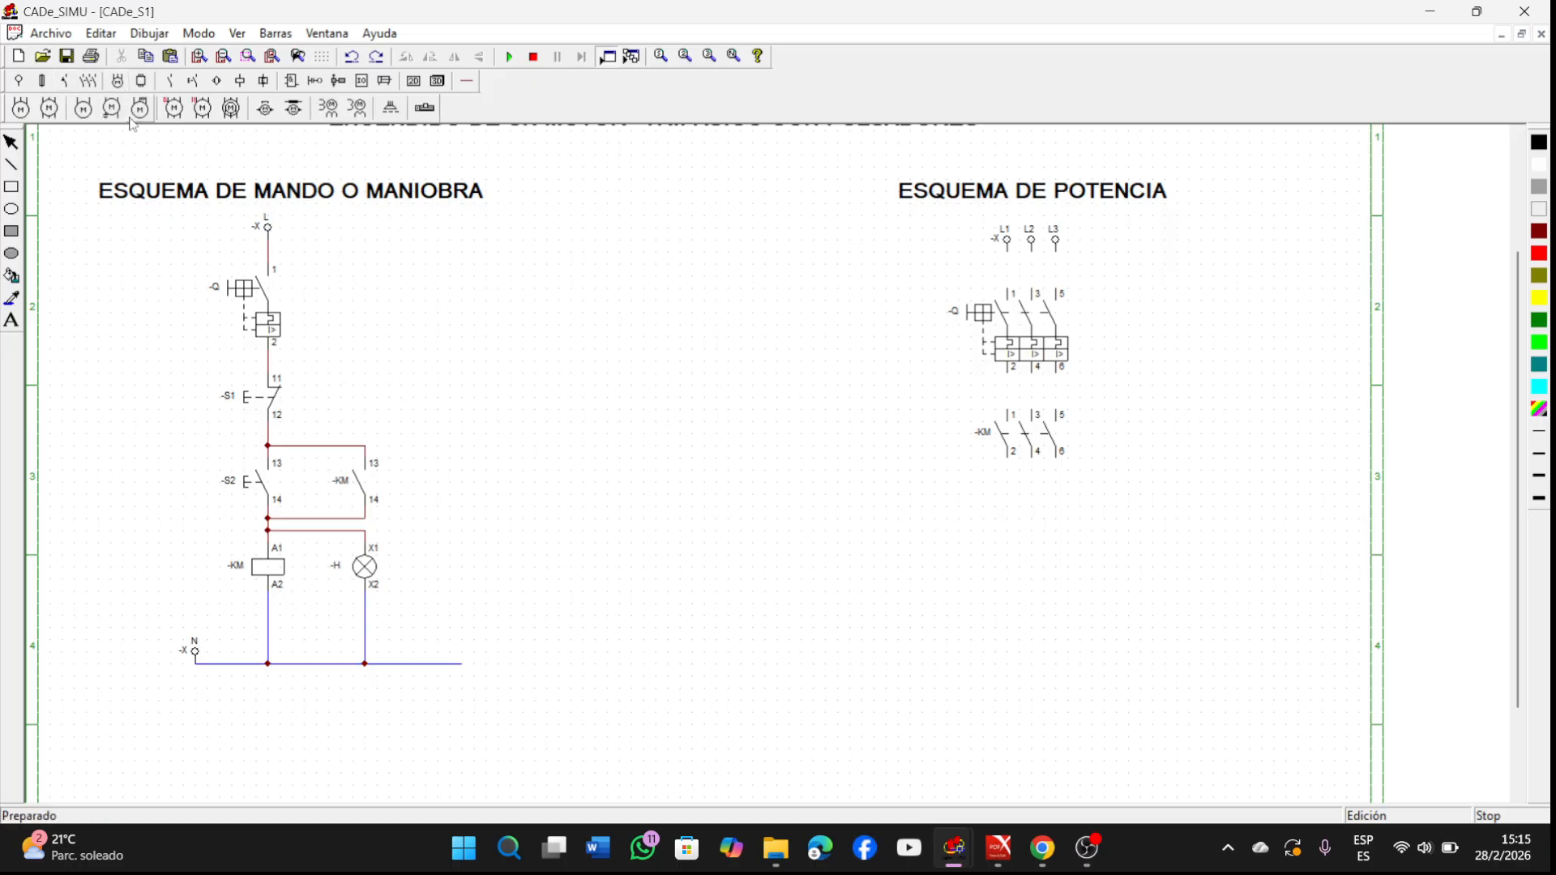
click(21, 108)
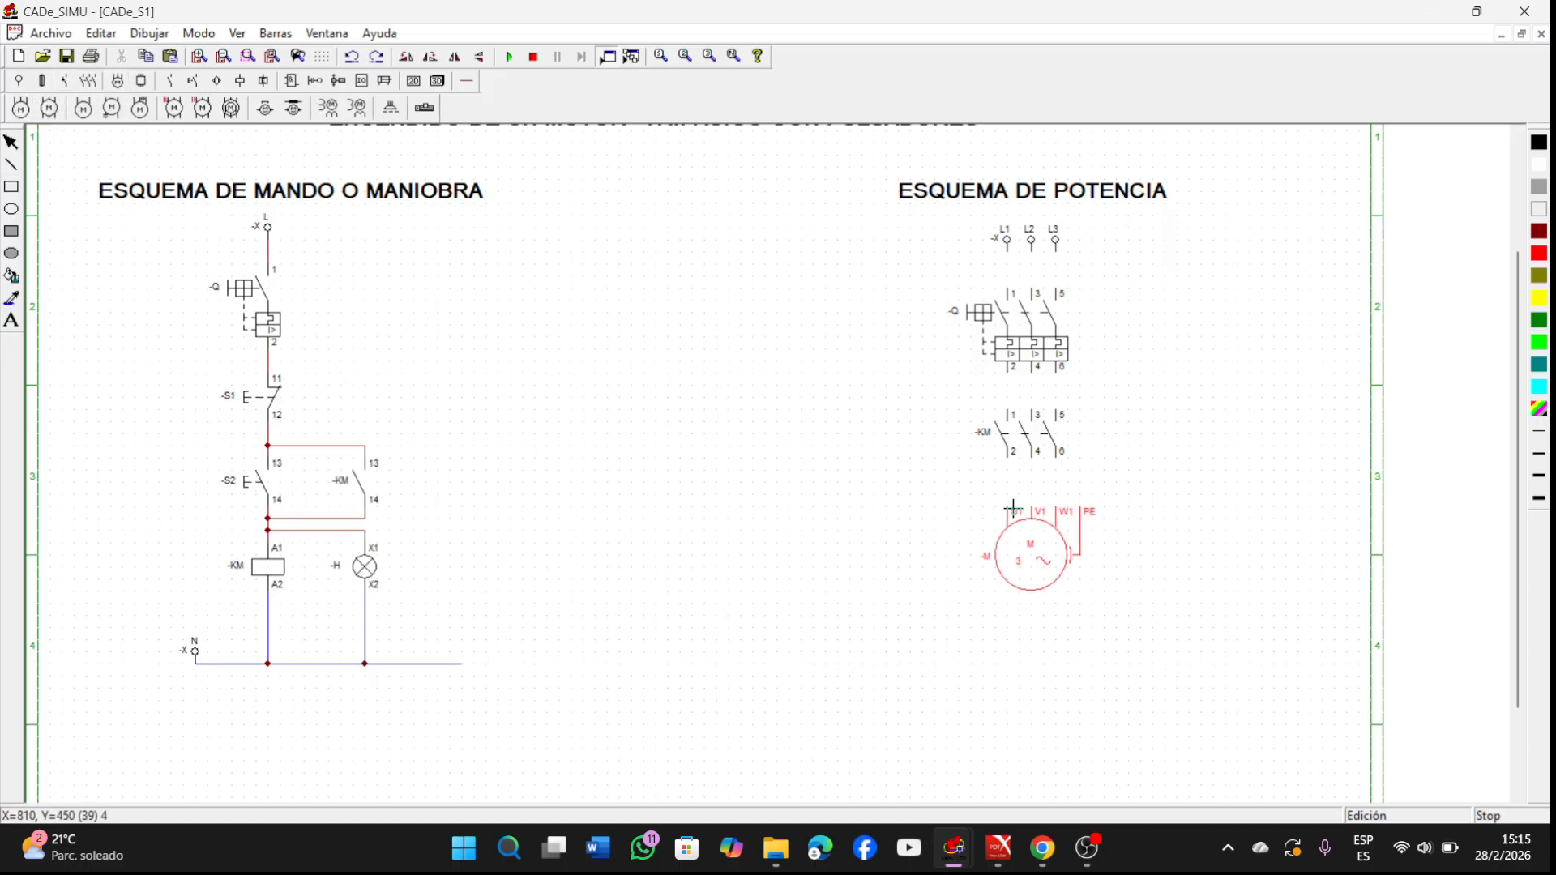
click(1017, 508)
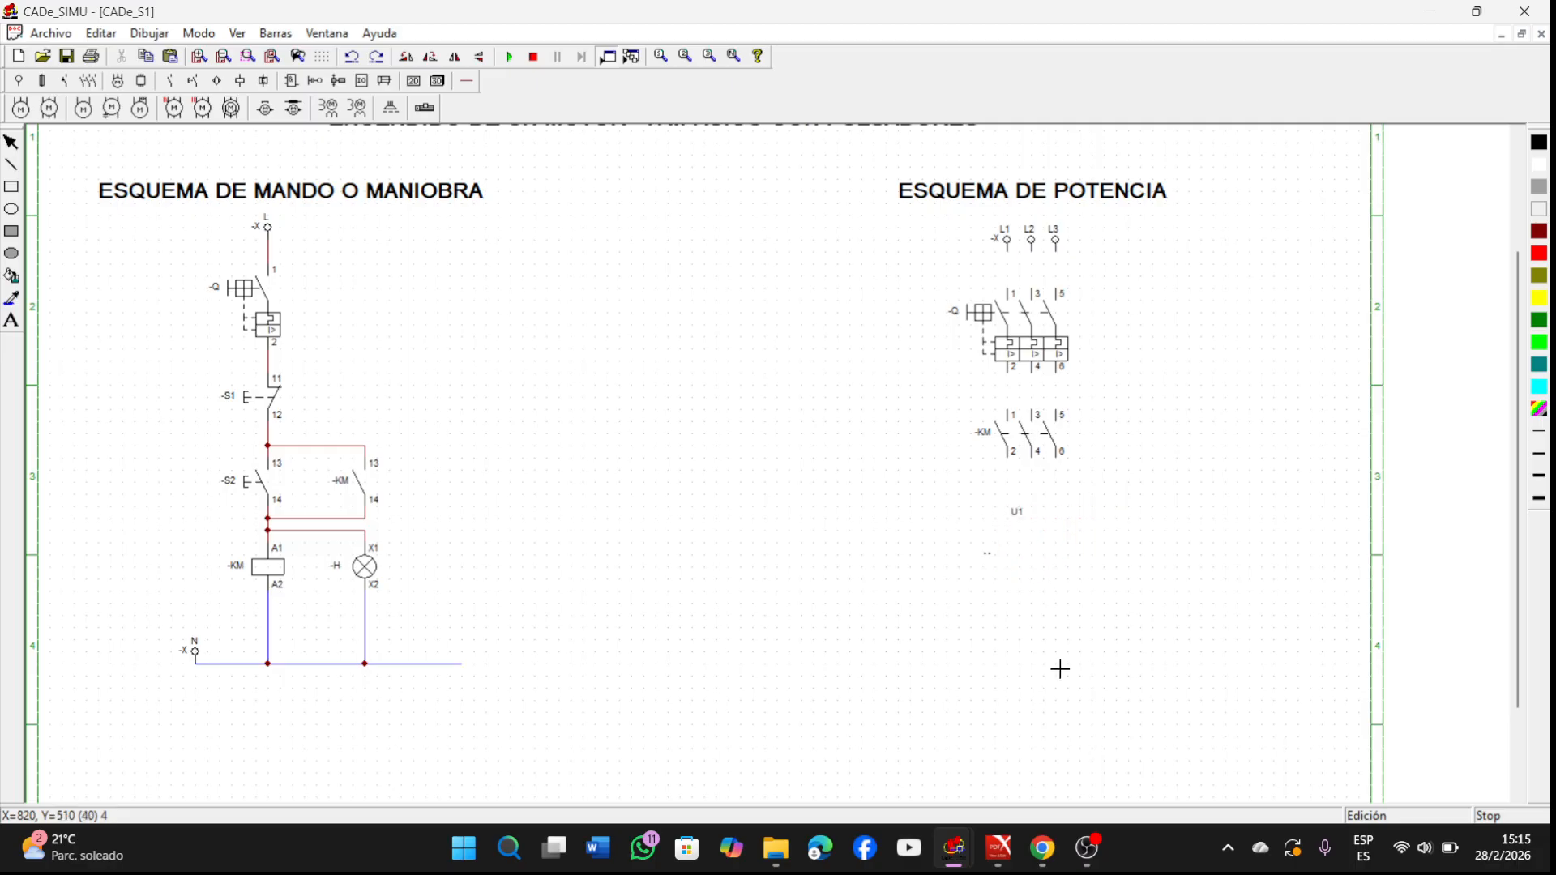
right_click(1206, 646)
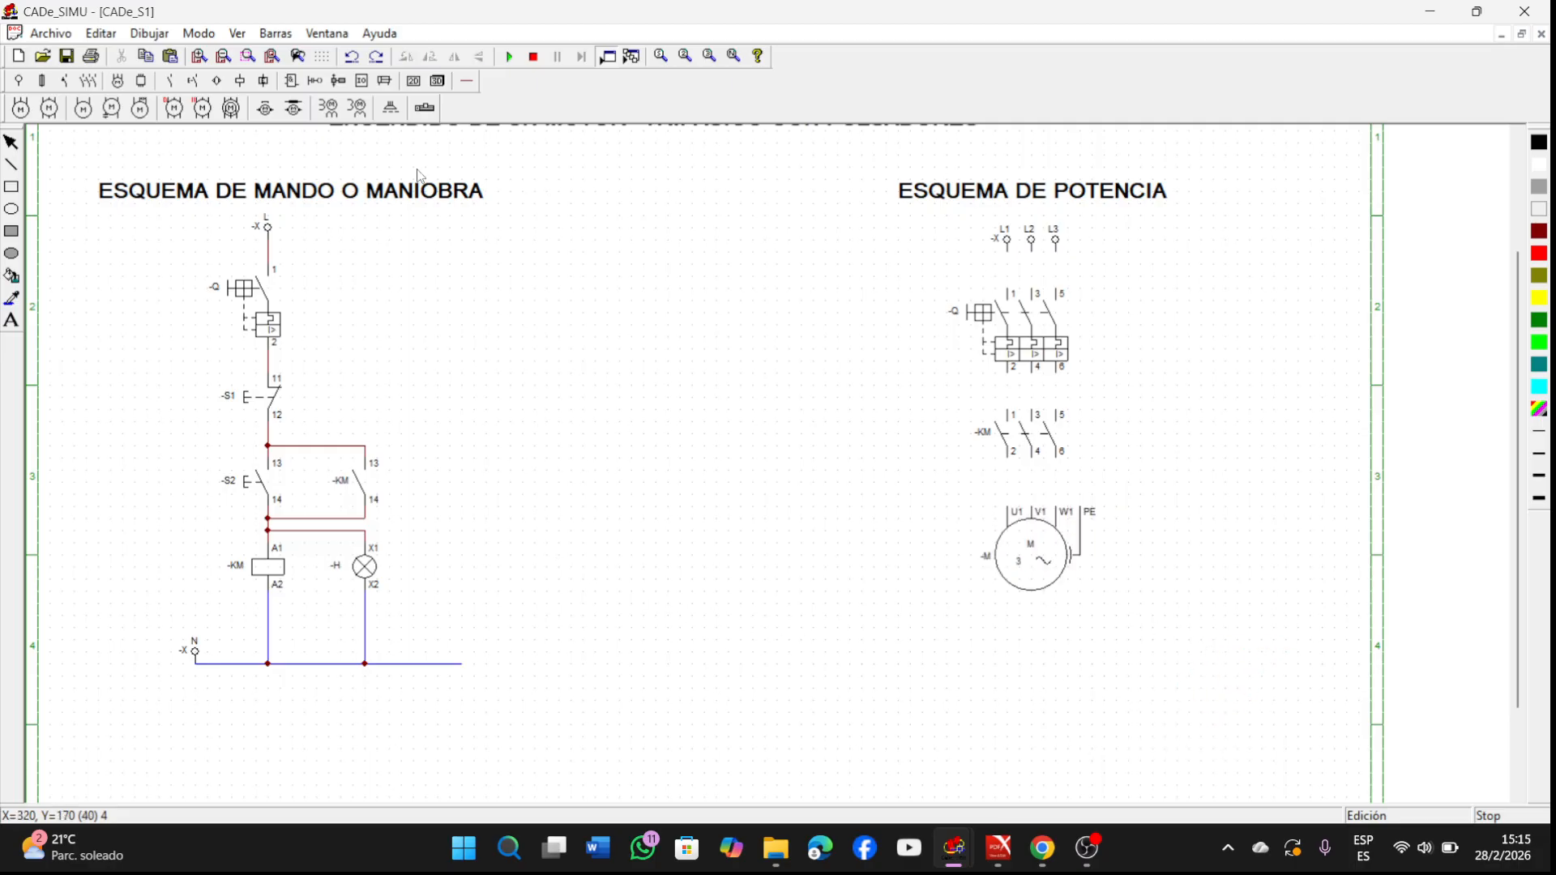
Step: Wire the power schematic with three-phase cable from L1-L2-L3 through breaker -Q and contactor -KM to motor terminals U1, V1 and W1
click(466, 80)
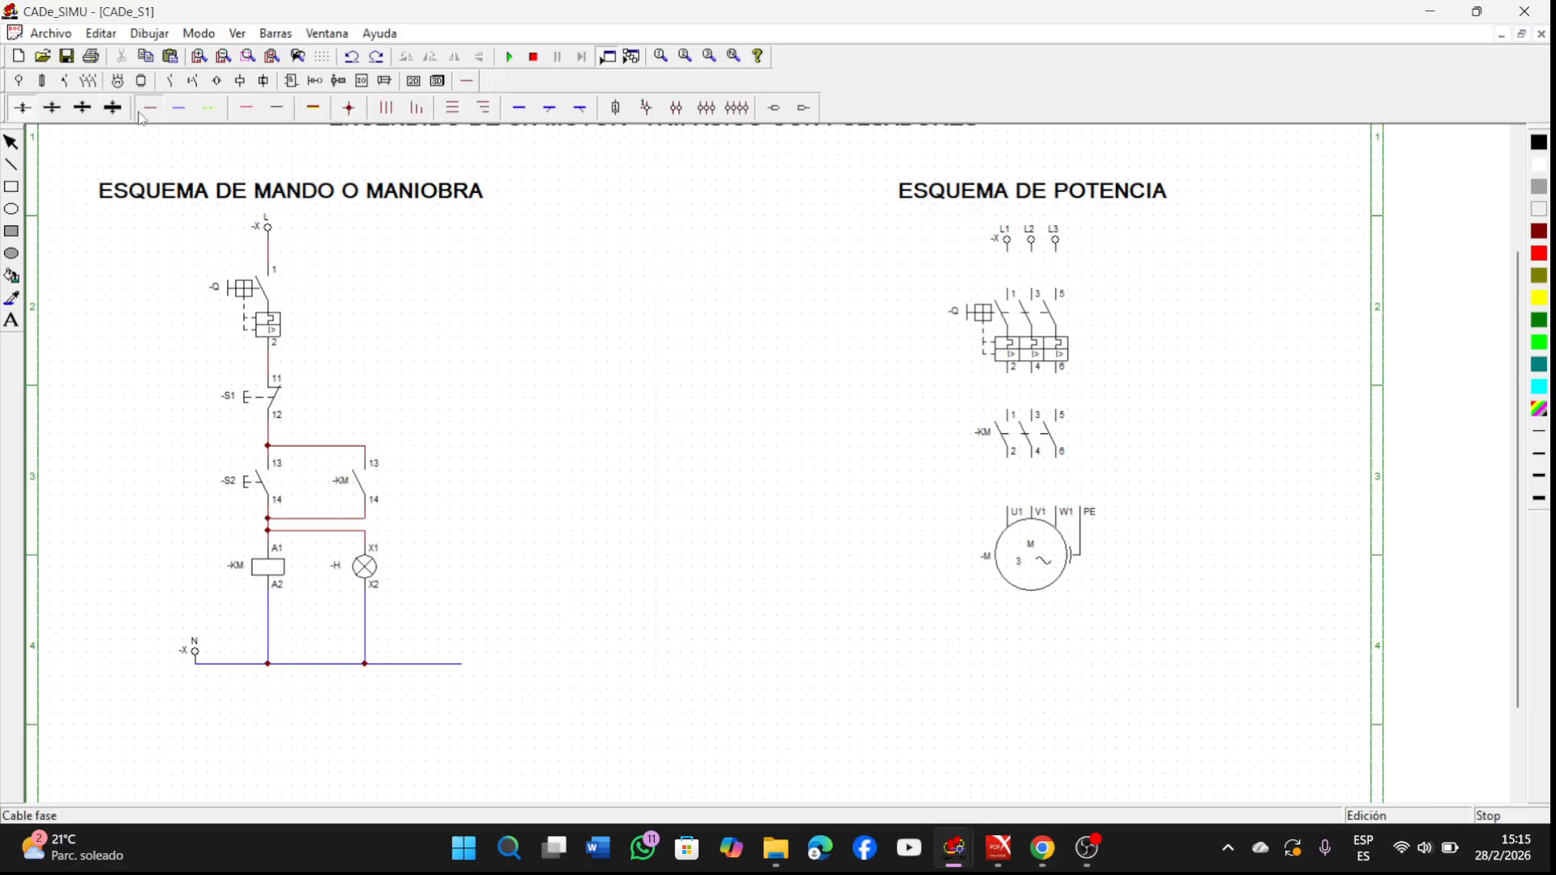
click(388, 110)
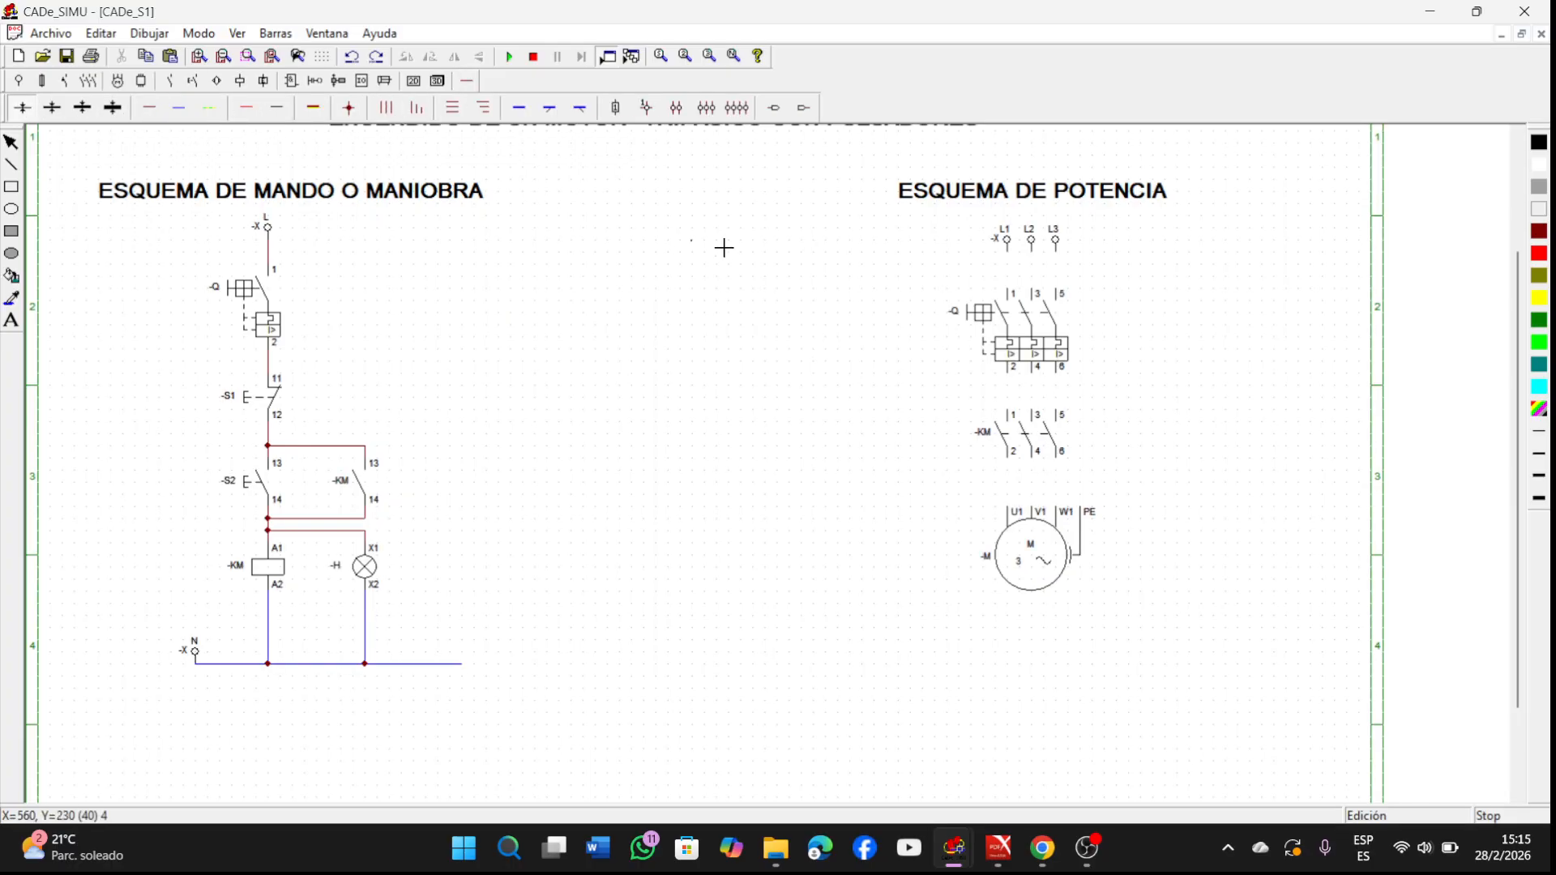
drag(1011, 256, 1015, 296)
drag(1009, 372, 1015, 488)
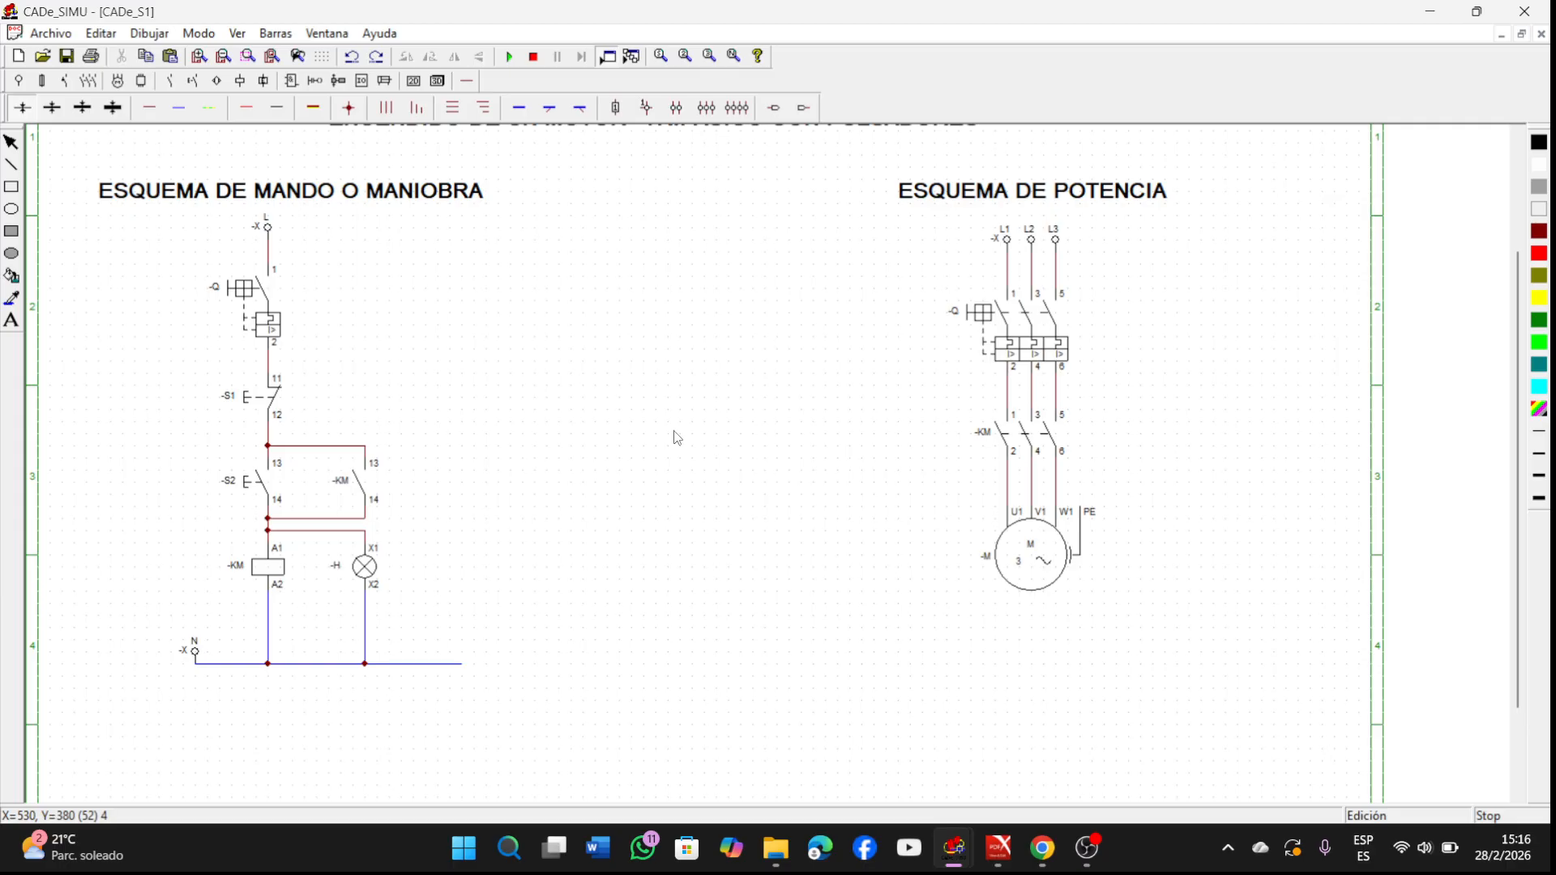
Step: Simulate both schematics by closing breaker -Q, starting the motor with -S2, stopping it with -S1 and restarting it with -S2
click(512, 58)
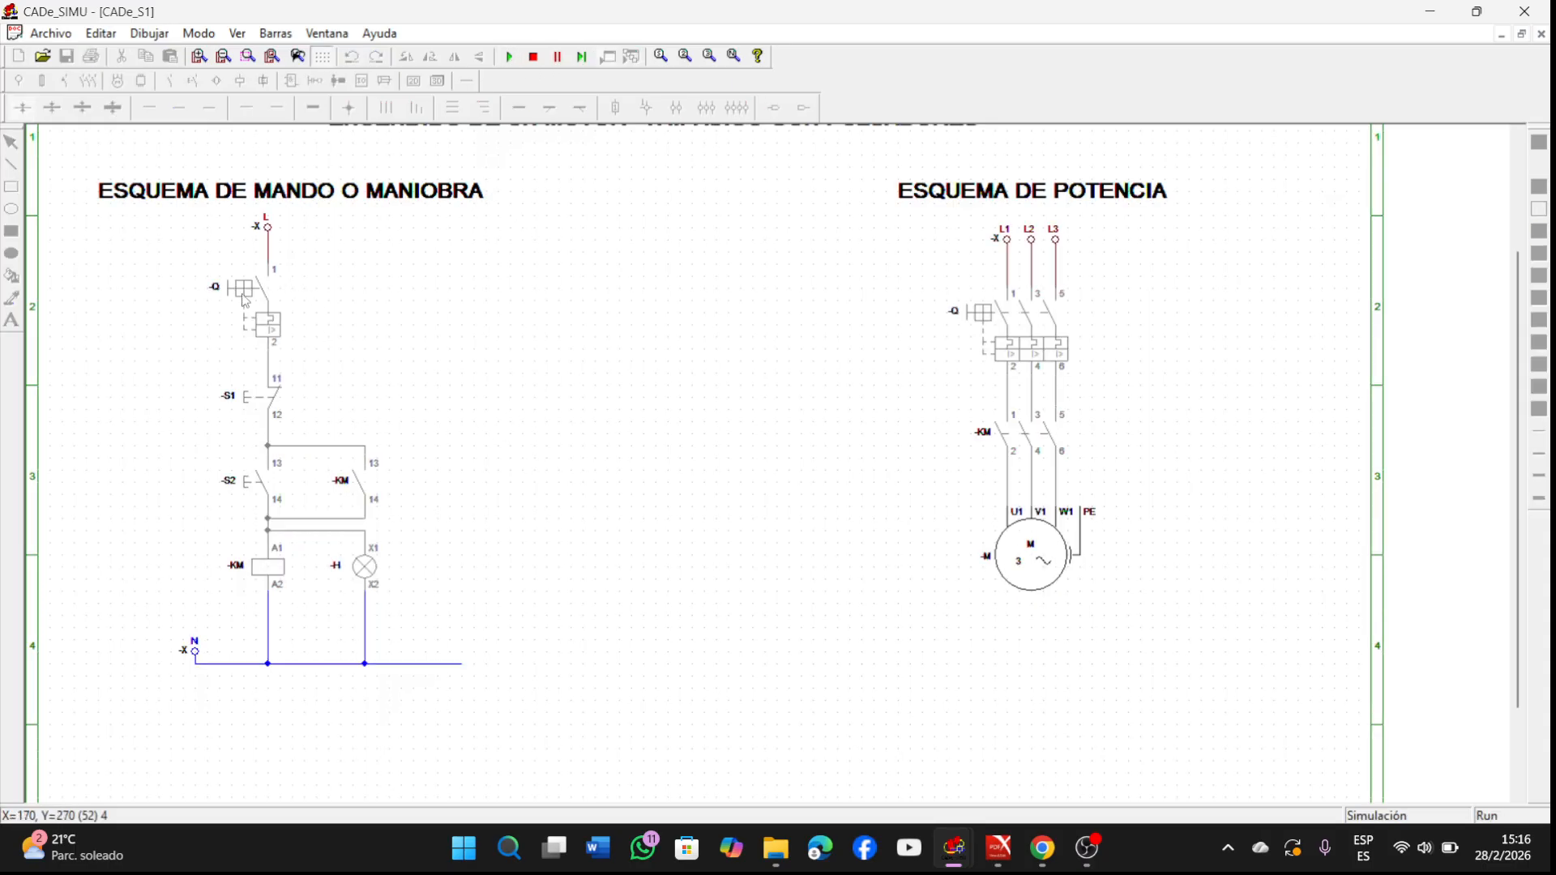
click(246, 301)
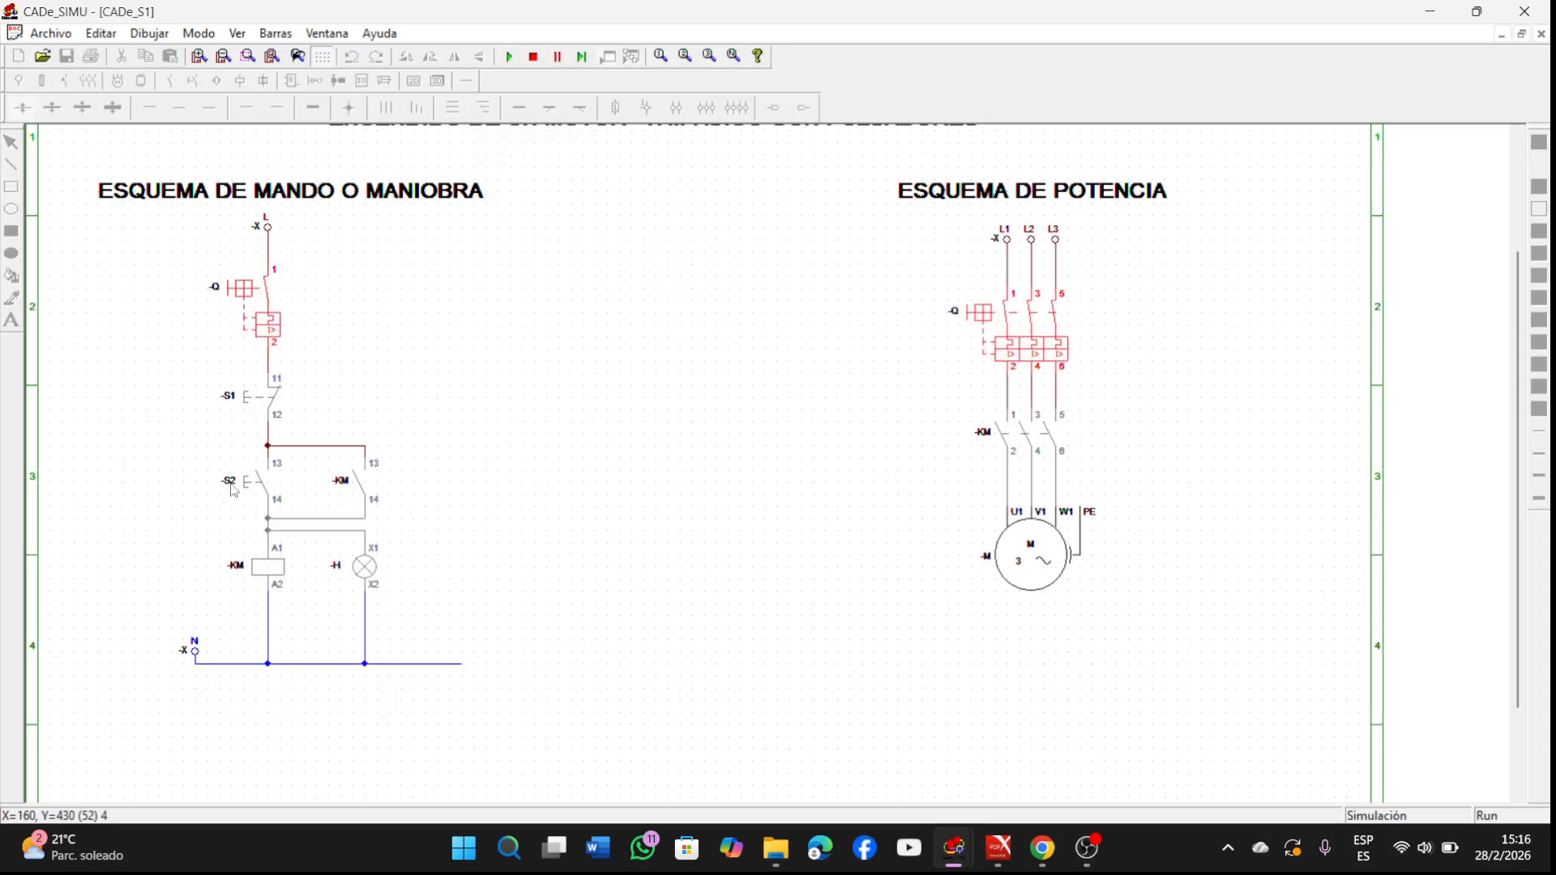
click(265, 484)
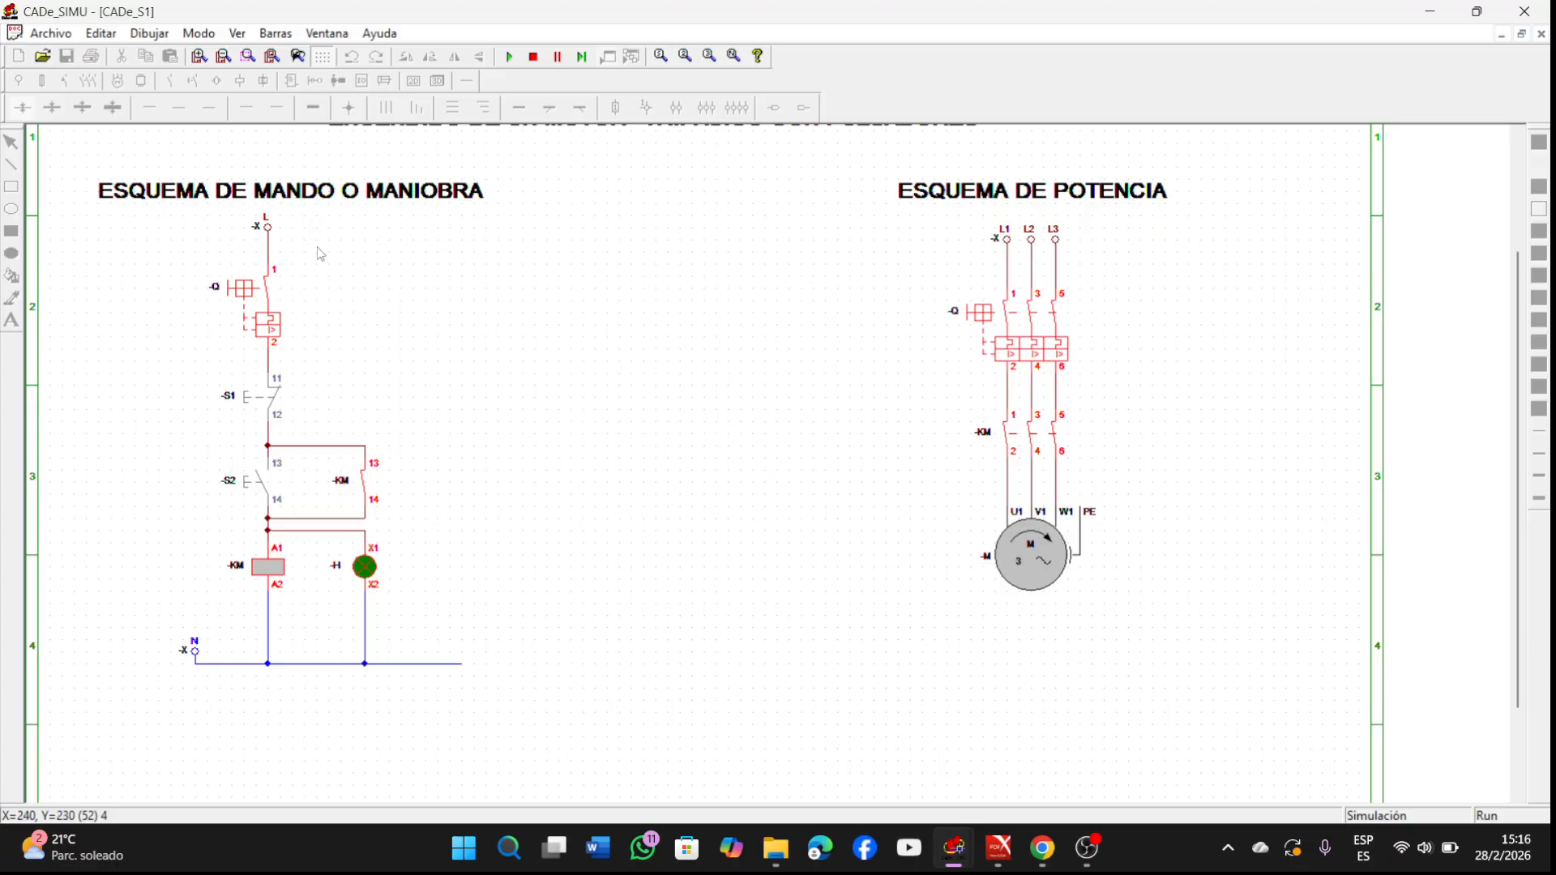
click(272, 403)
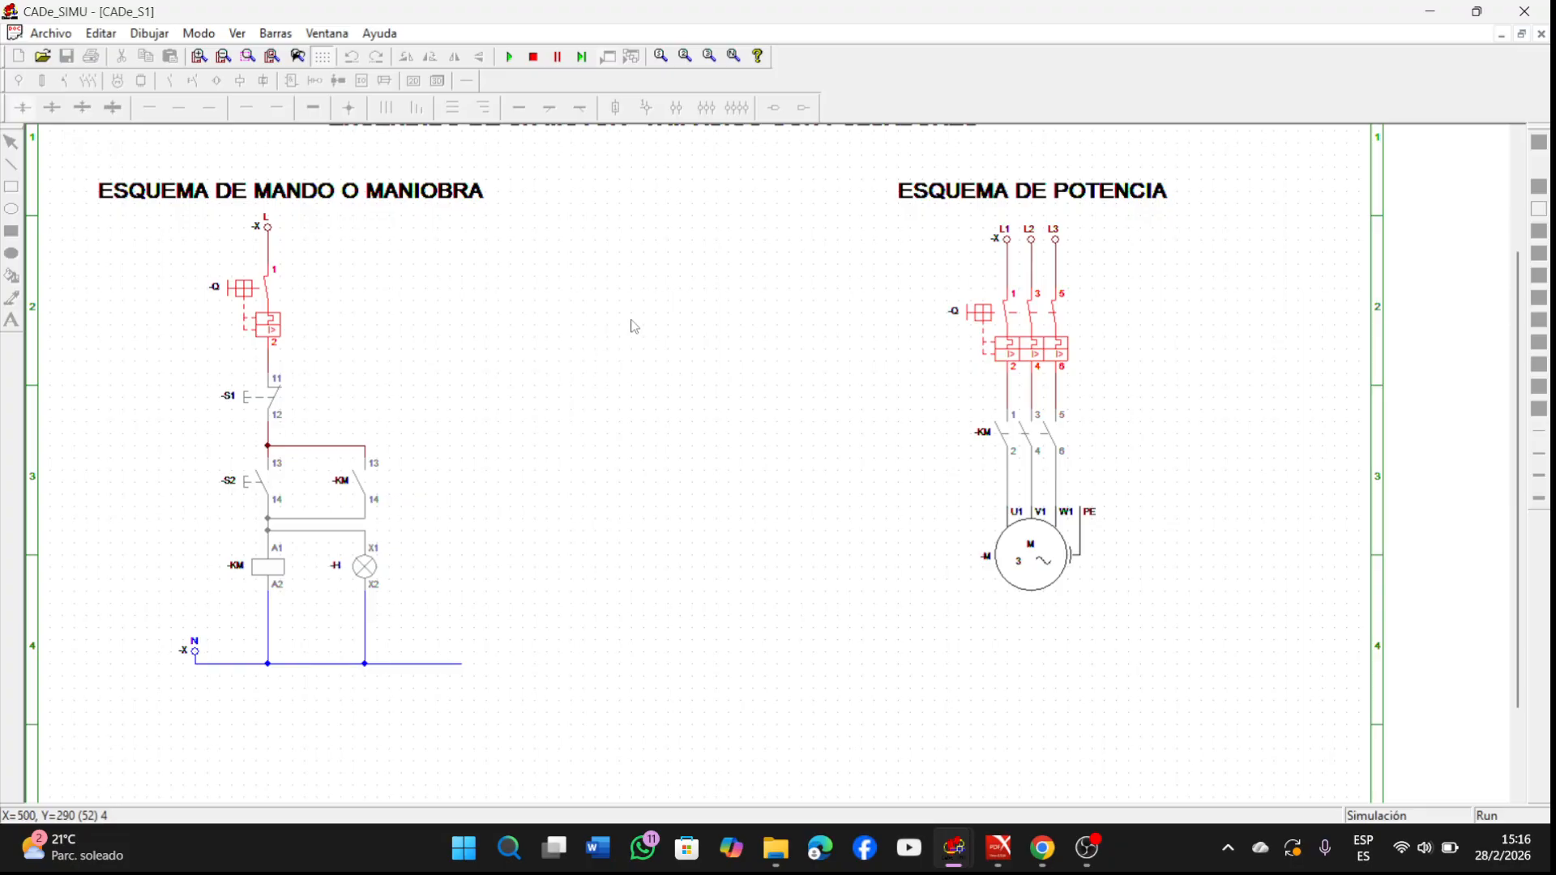
click(264, 491)
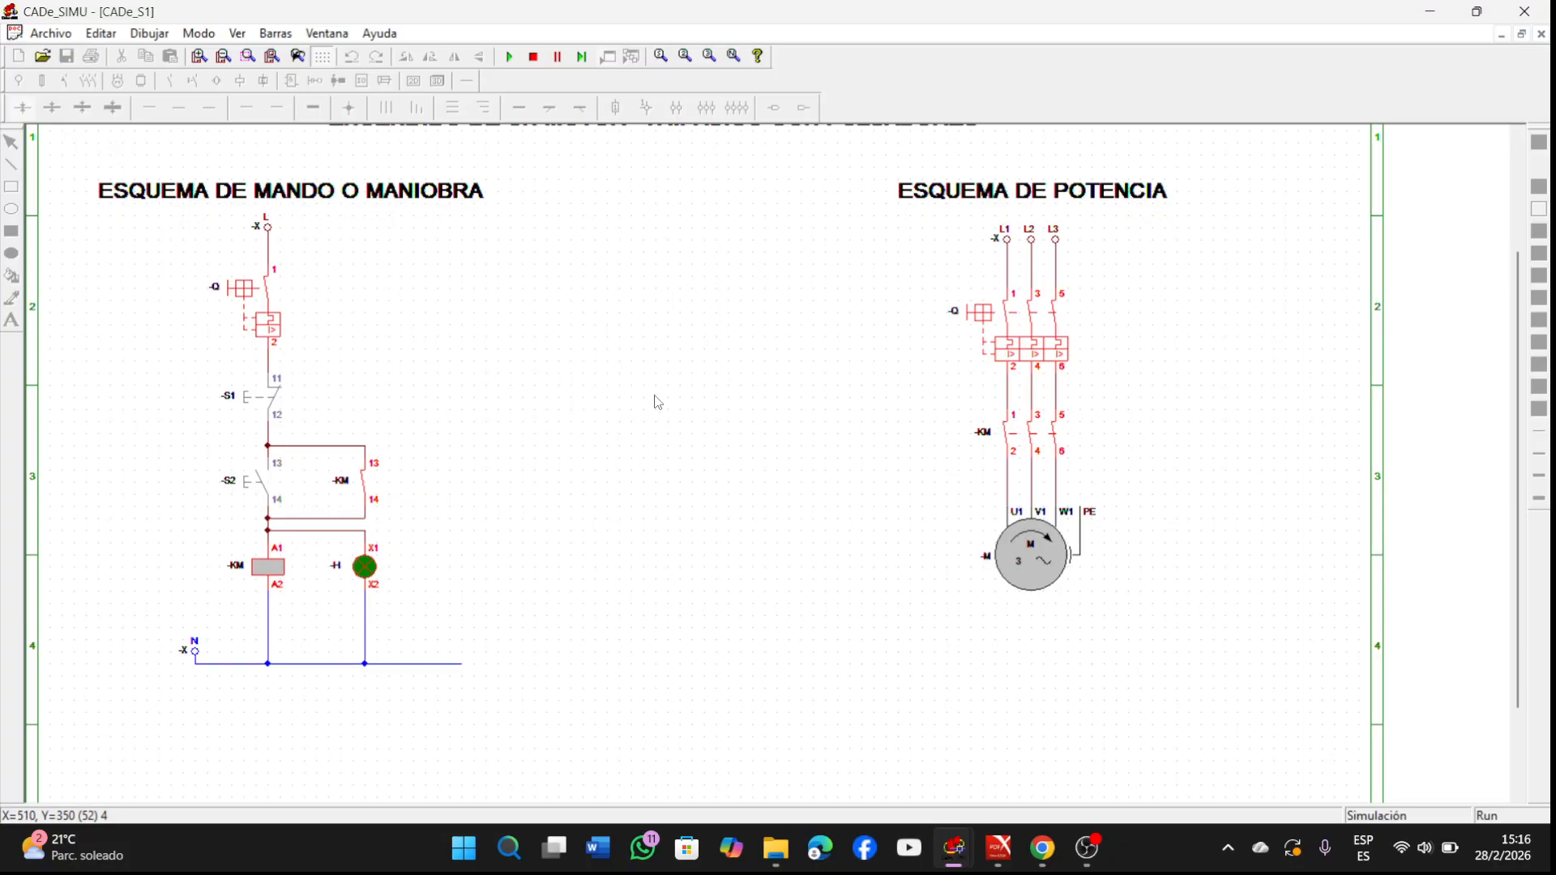
scroll(604, 350, up, 1)
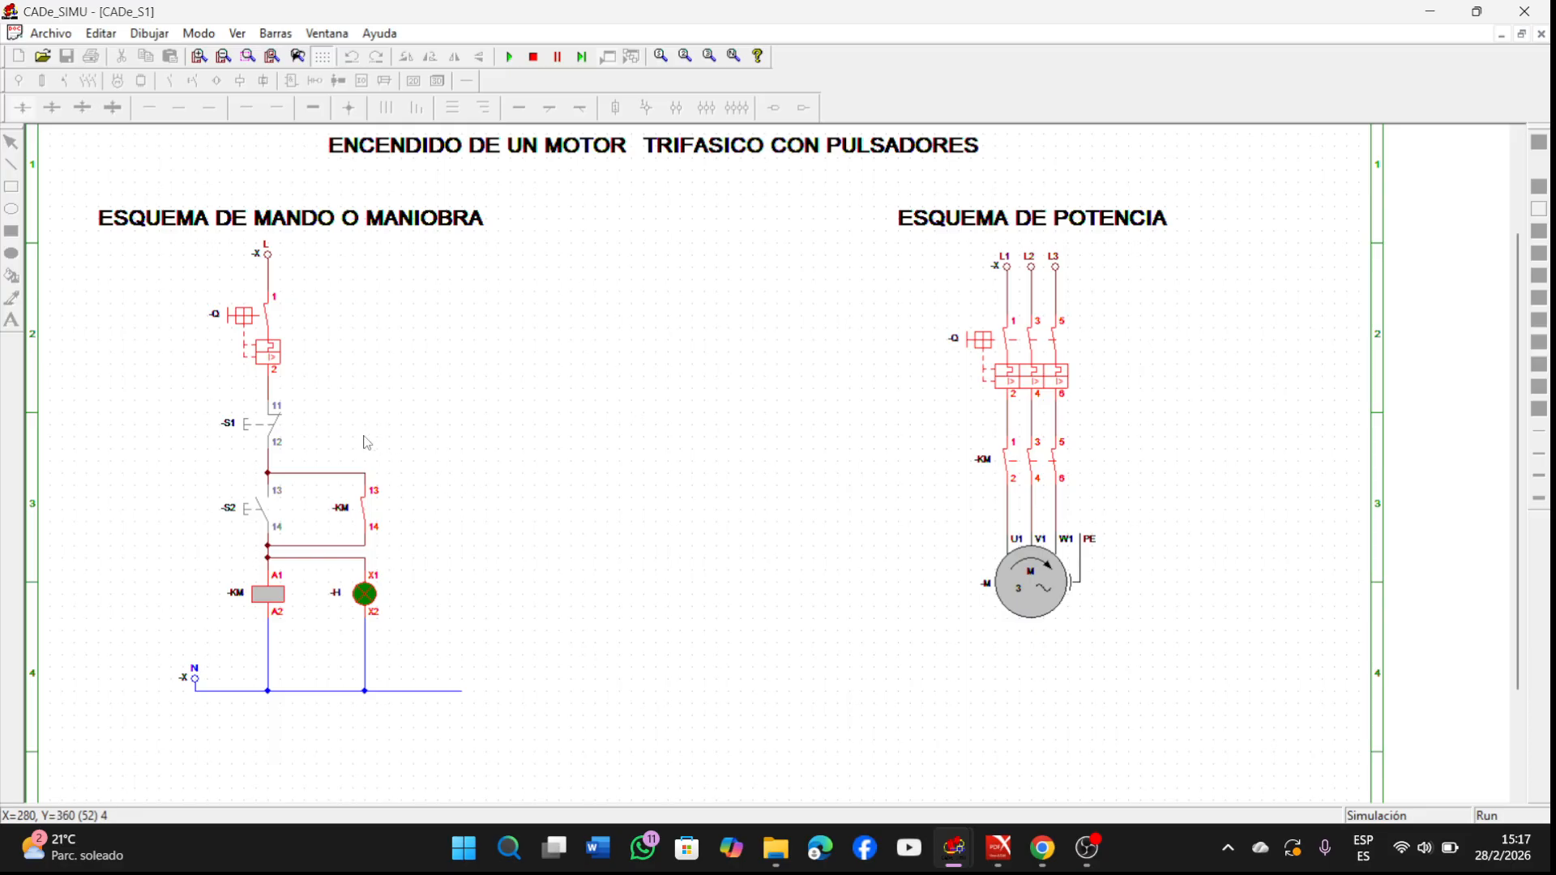
Step: Stop the simulated motor with -S1, restart it with -S2, and operate stop pushbutton -S1 once more
click(281, 435)
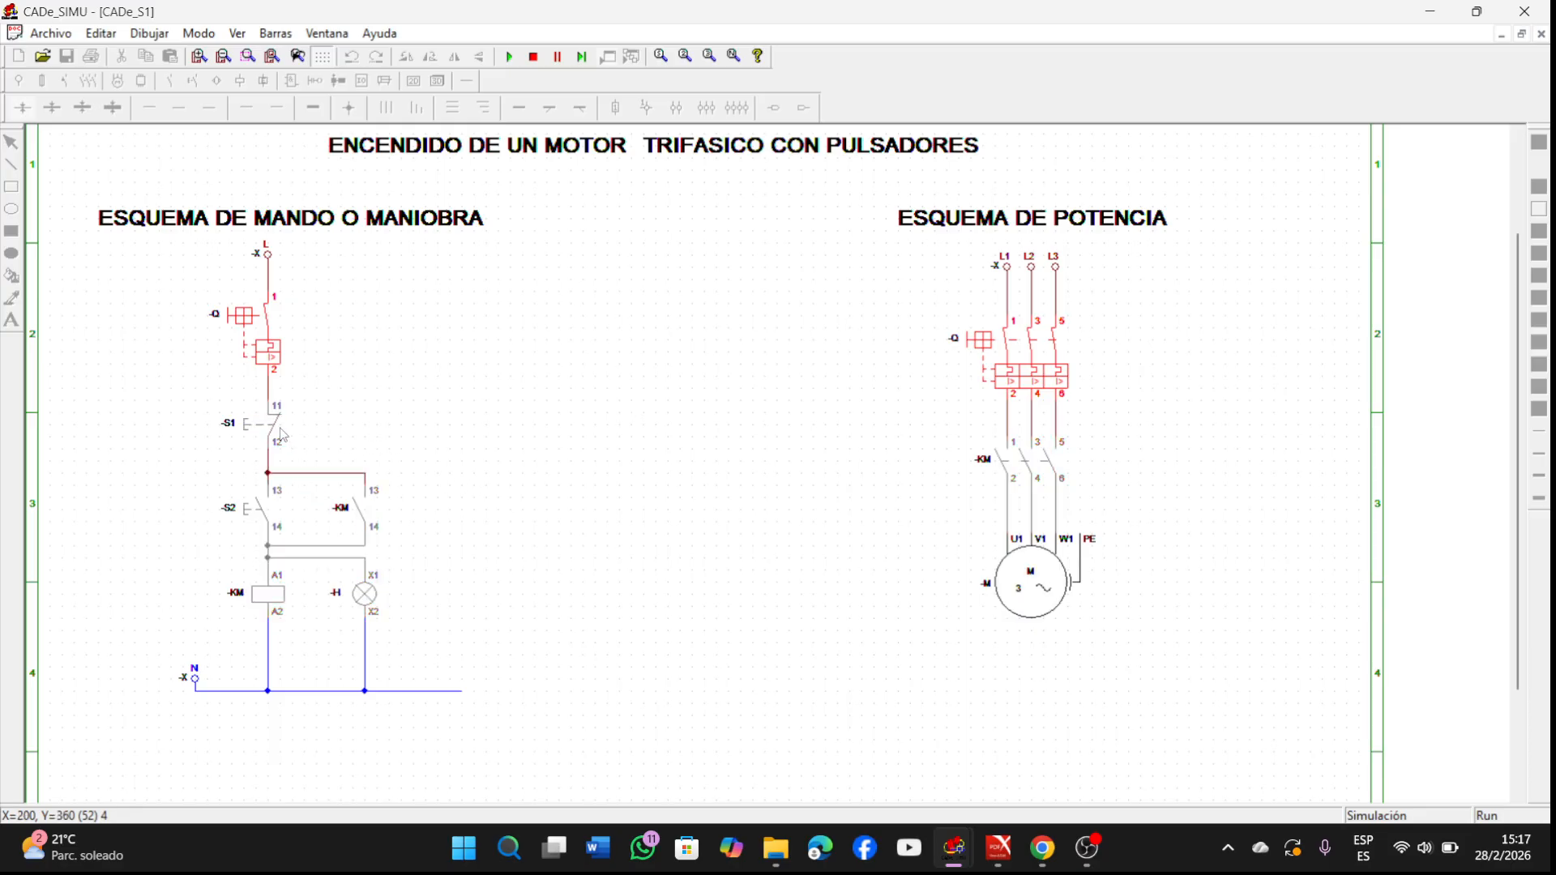
click(272, 515)
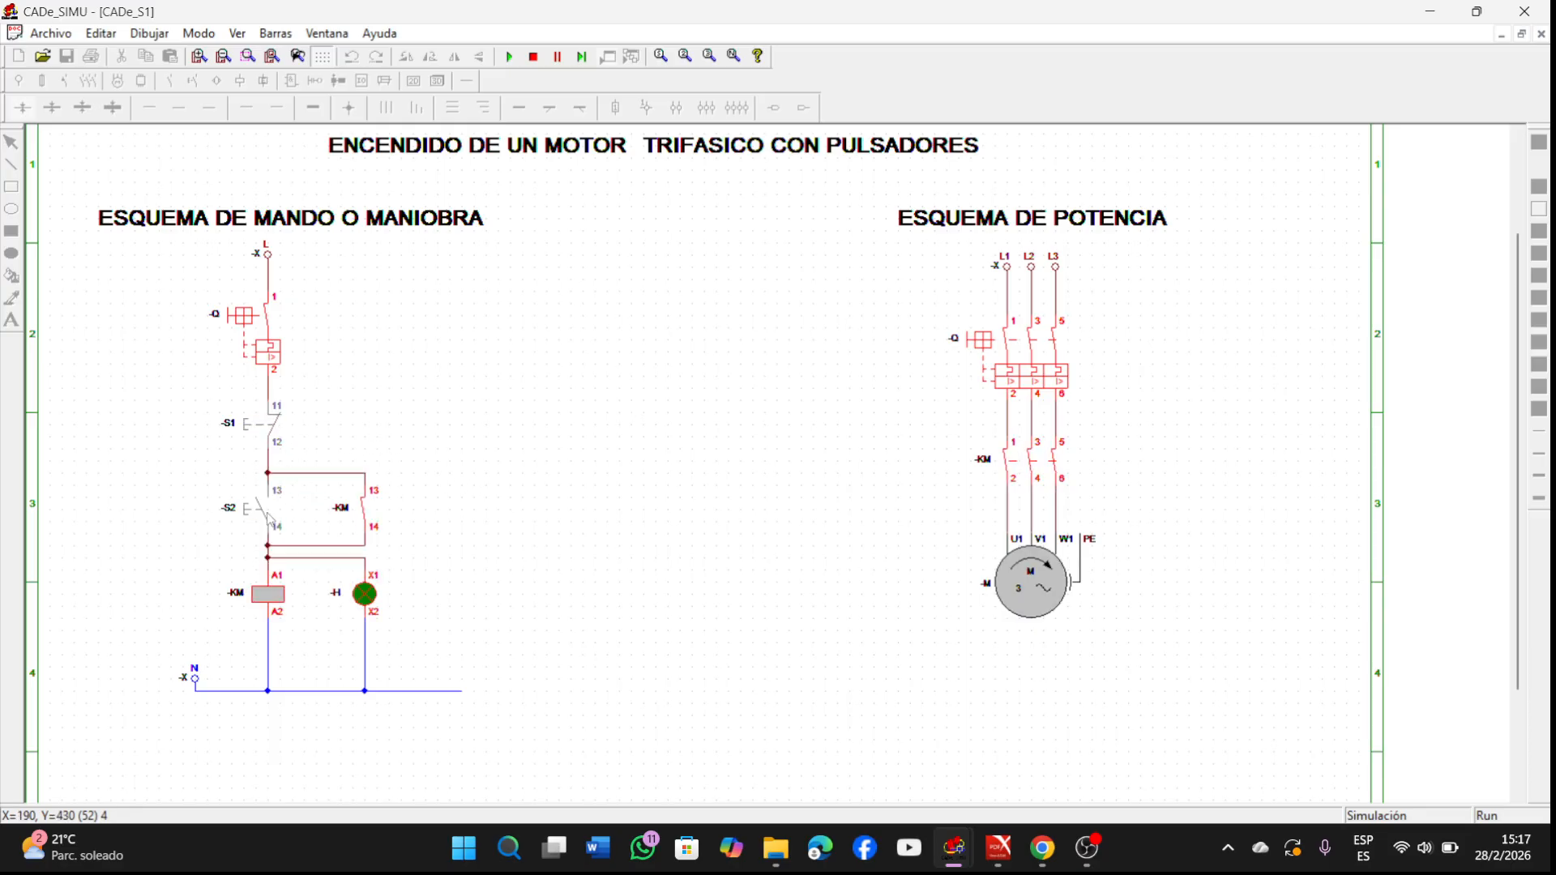
click(275, 417)
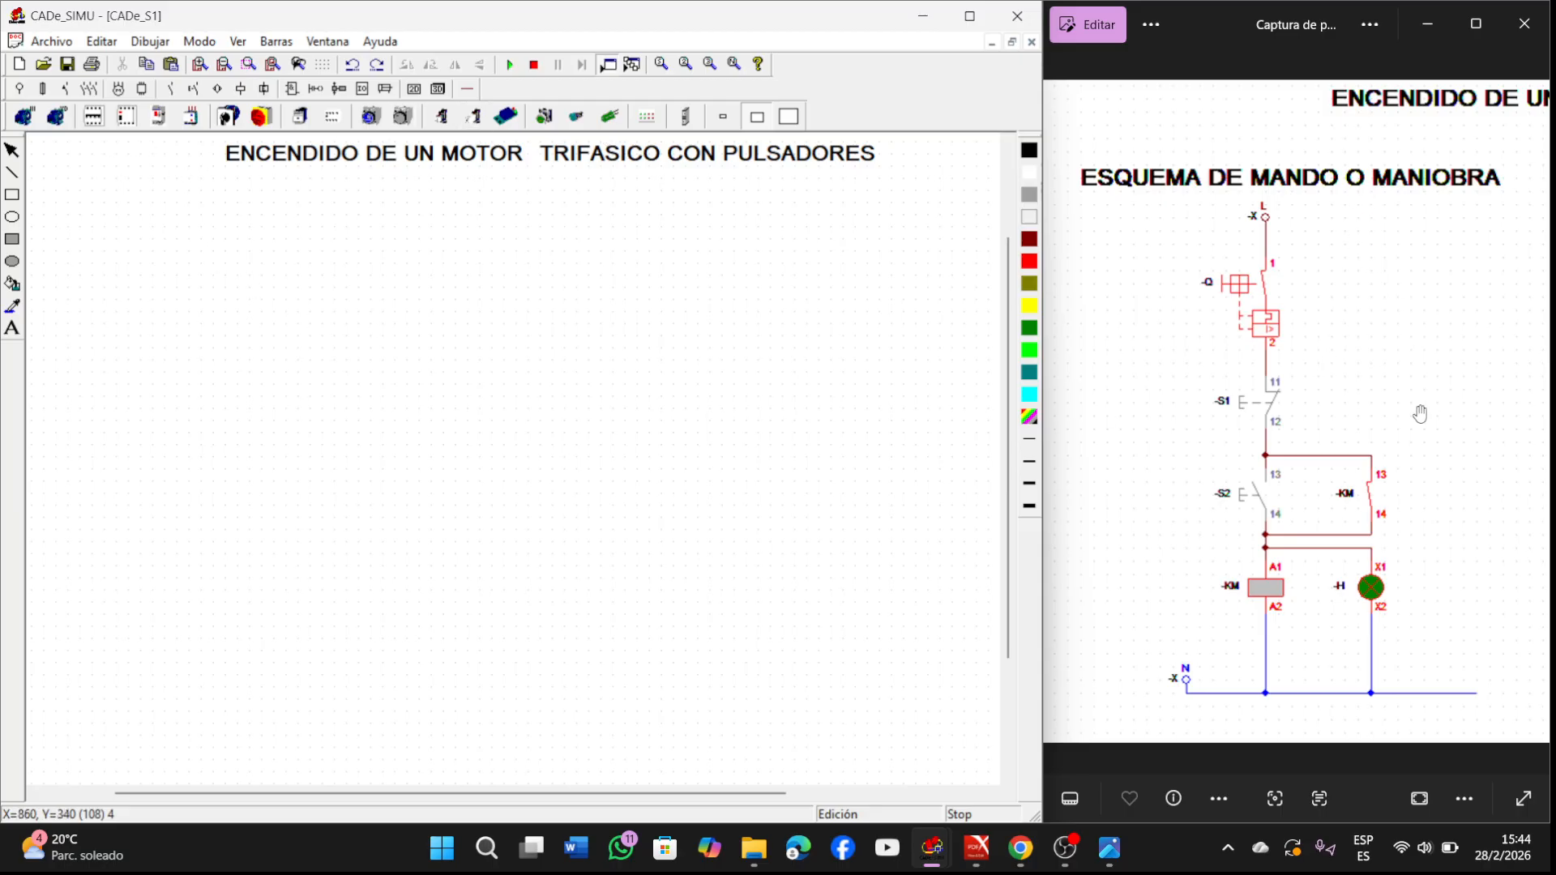
drag(1412, 416, 1236, 438)
drag(1396, 461, 1070, 497)
drag(1267, 493, 1161, 503)
drag(1338, 496, 1427, 474)
drag(1122, 470, 1469, 420)
drag(1206, 488, 1382, 462)
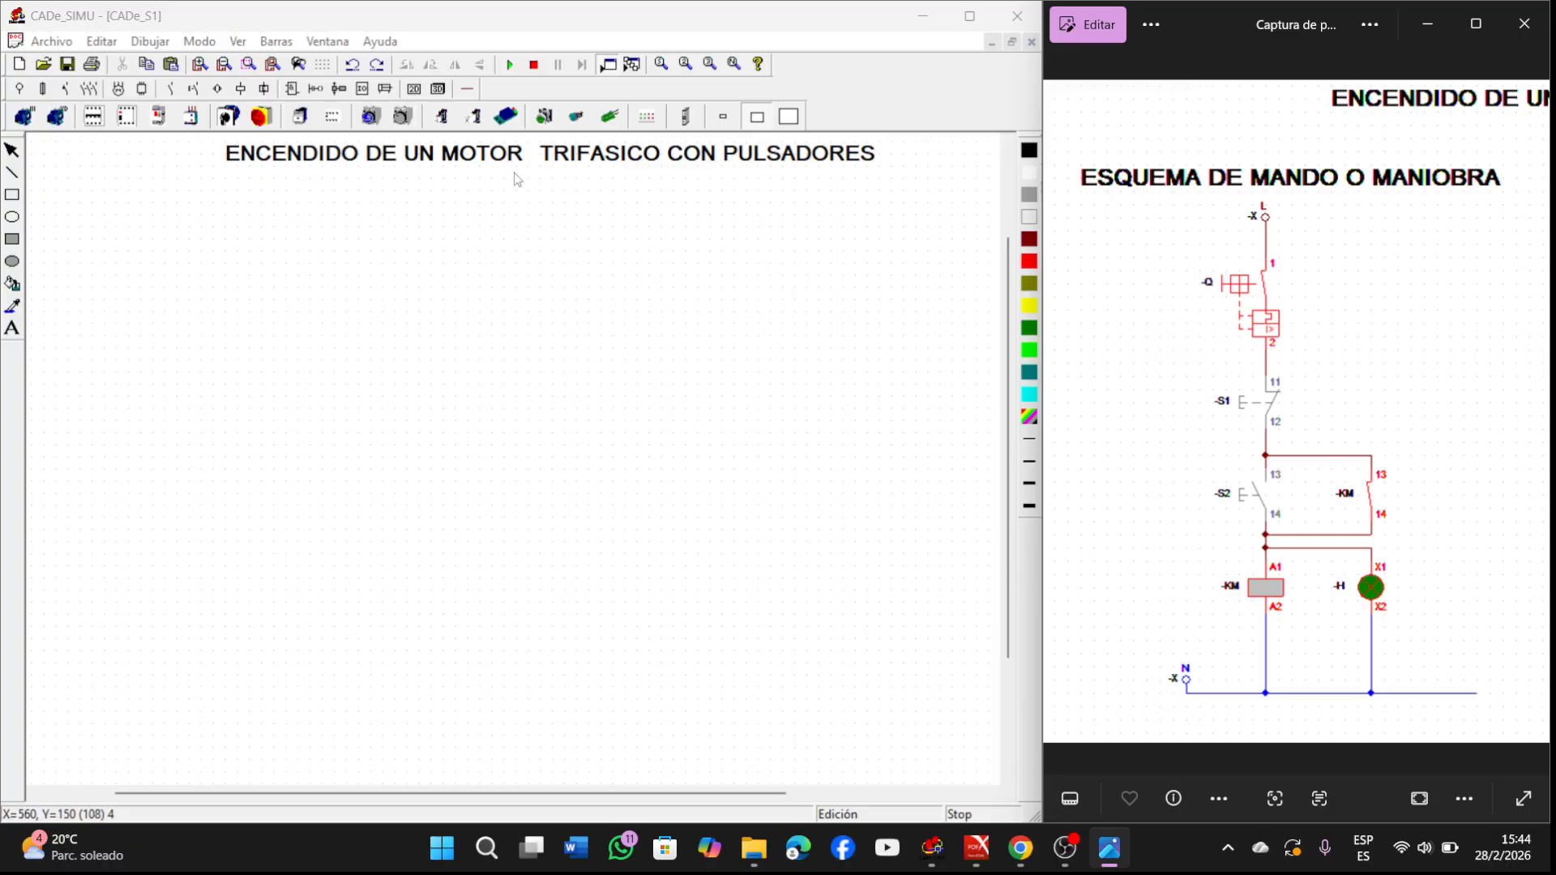
Step: Place circuit breaker -F below the title, set it to the small Imagen 3D IN version and shift it slightly down
click(92, 123)
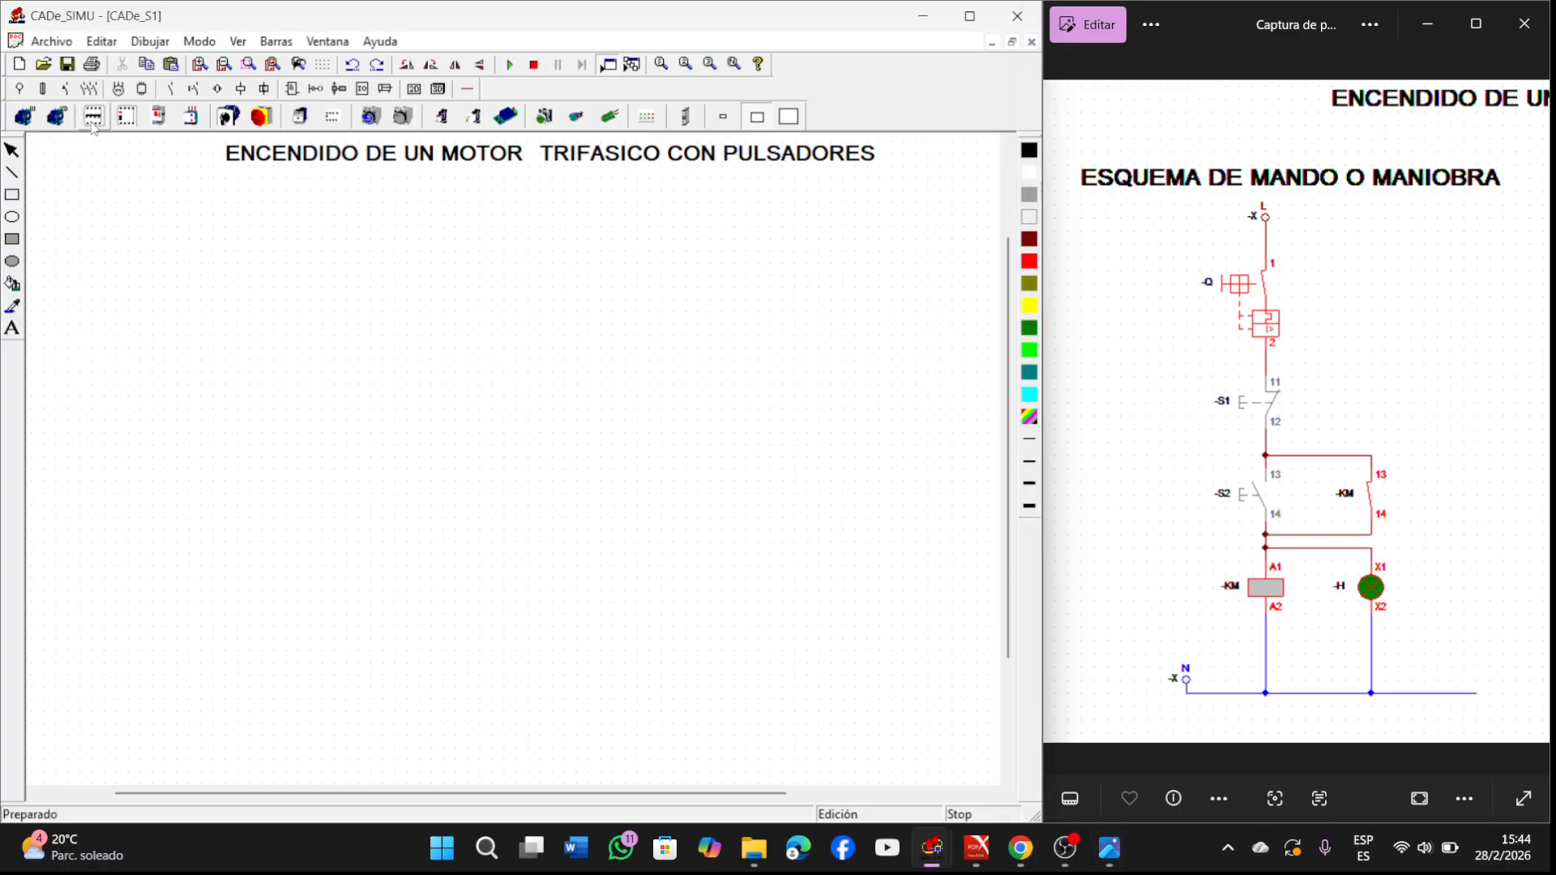
click(150, 277)
right_click(400, 528)
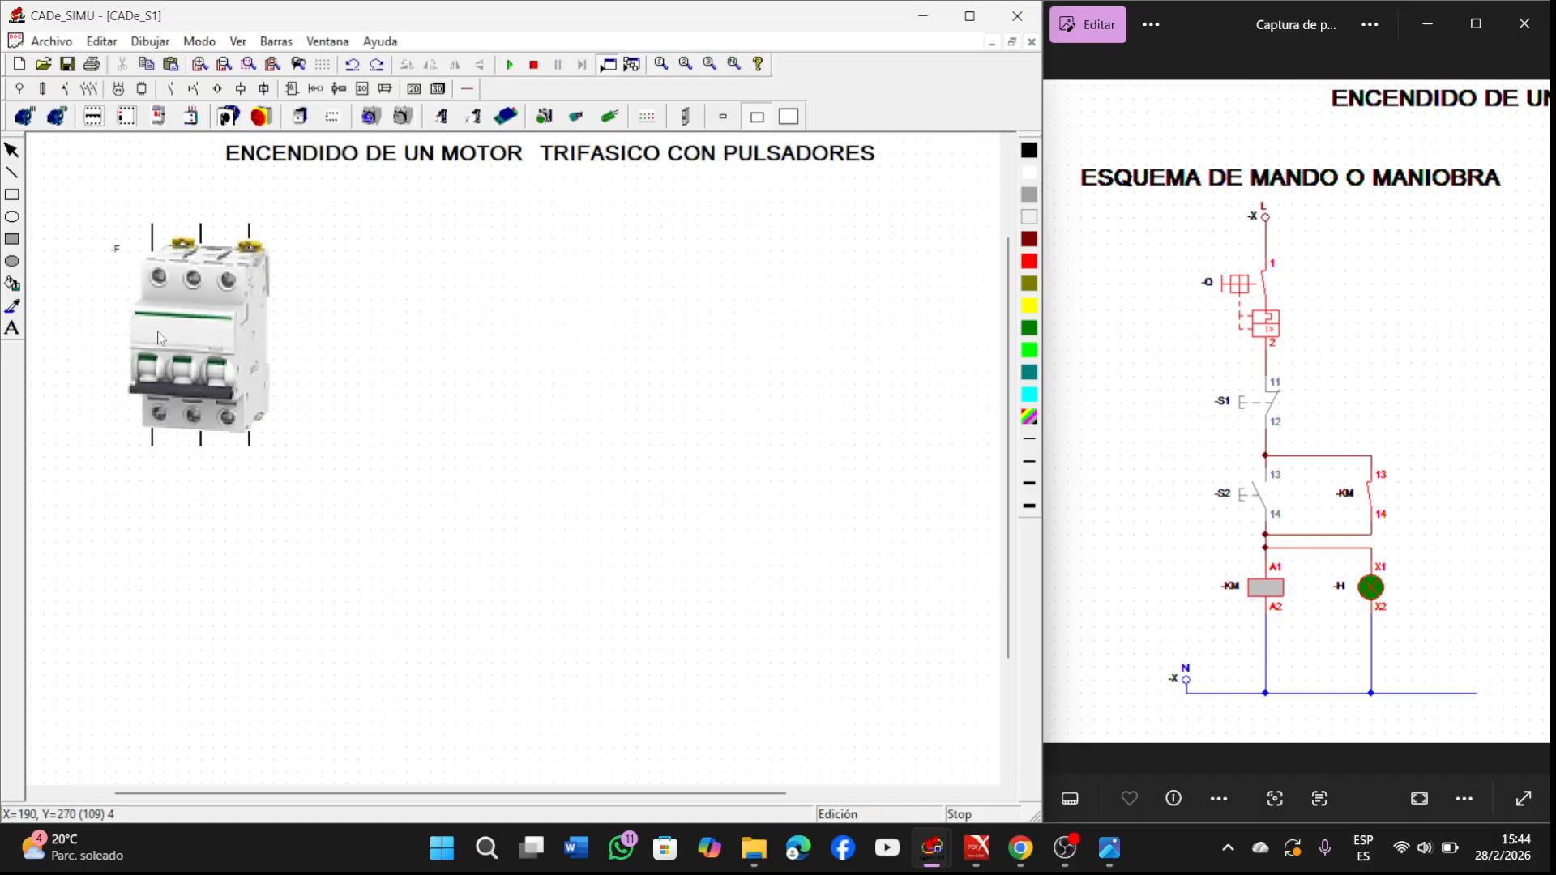
double_click(205, 338)
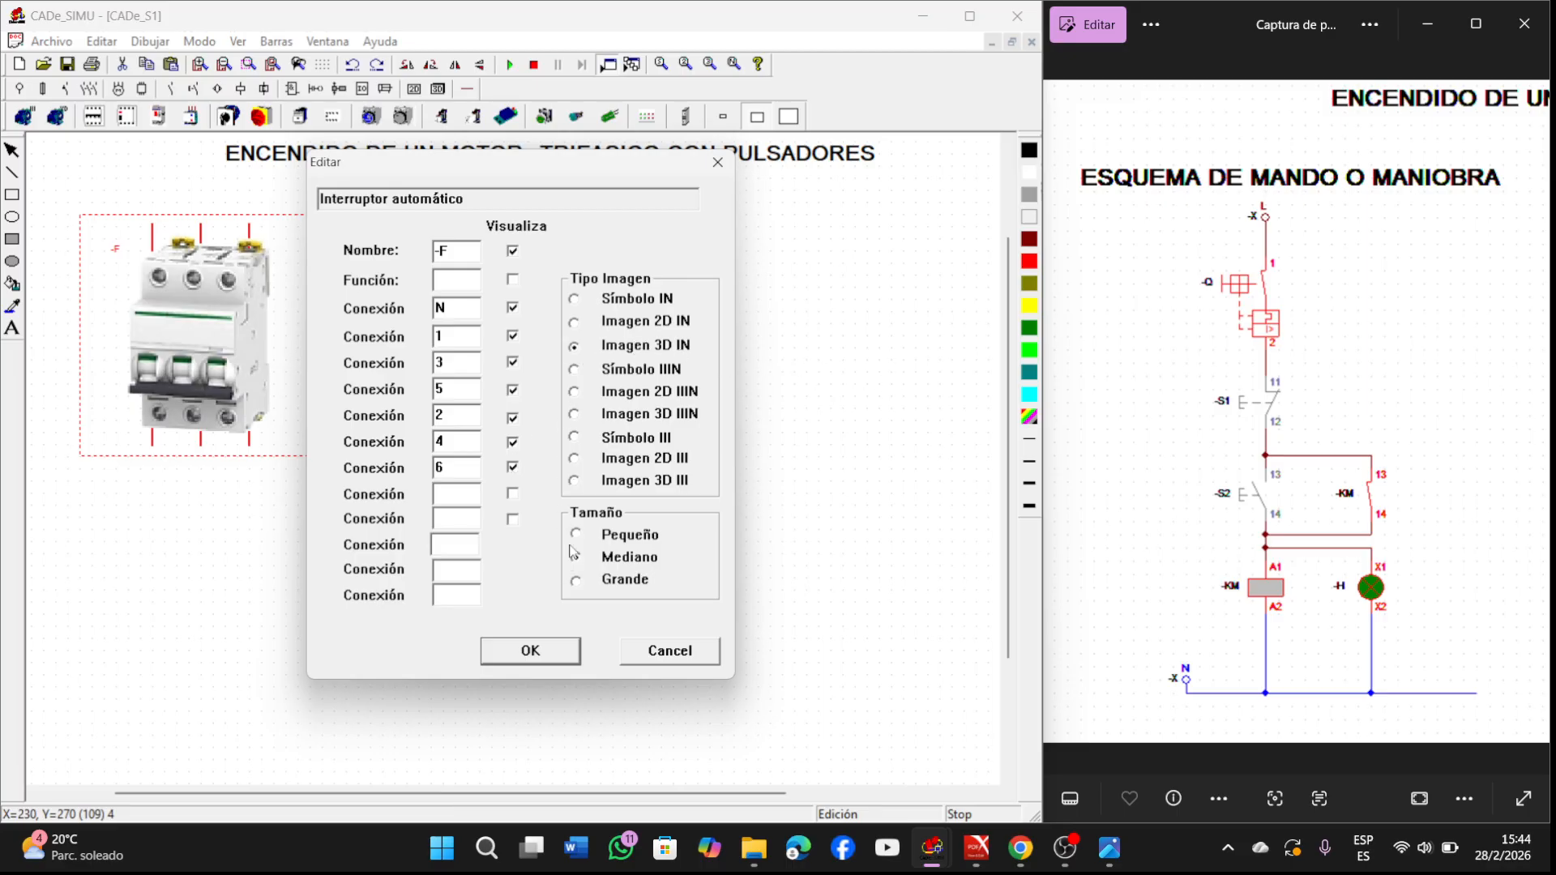
click(529, 651)
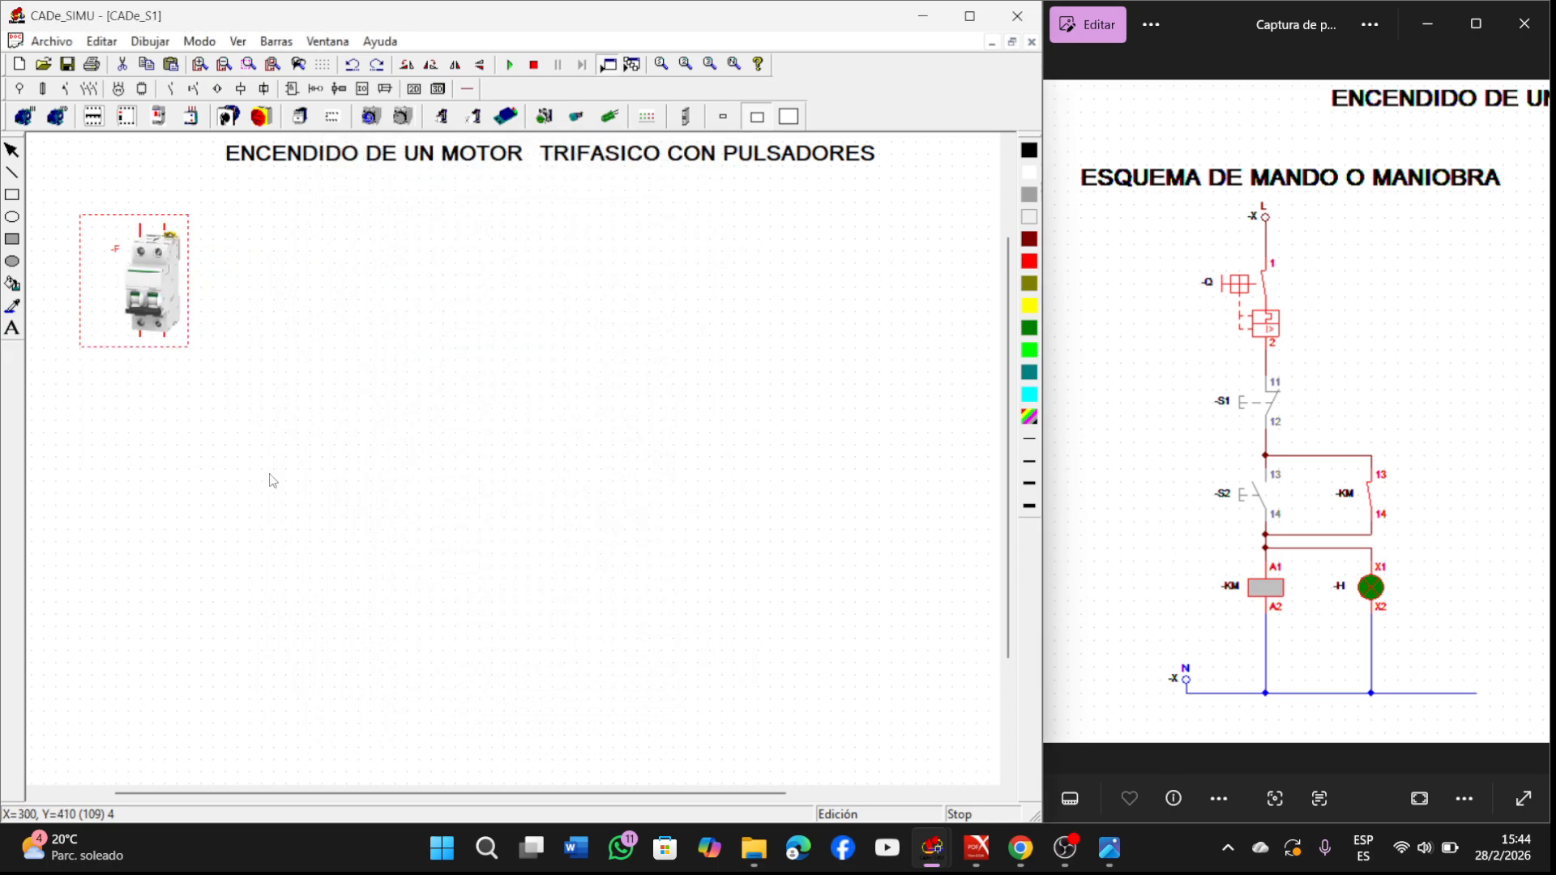
drag(136, 293, 138, 363)
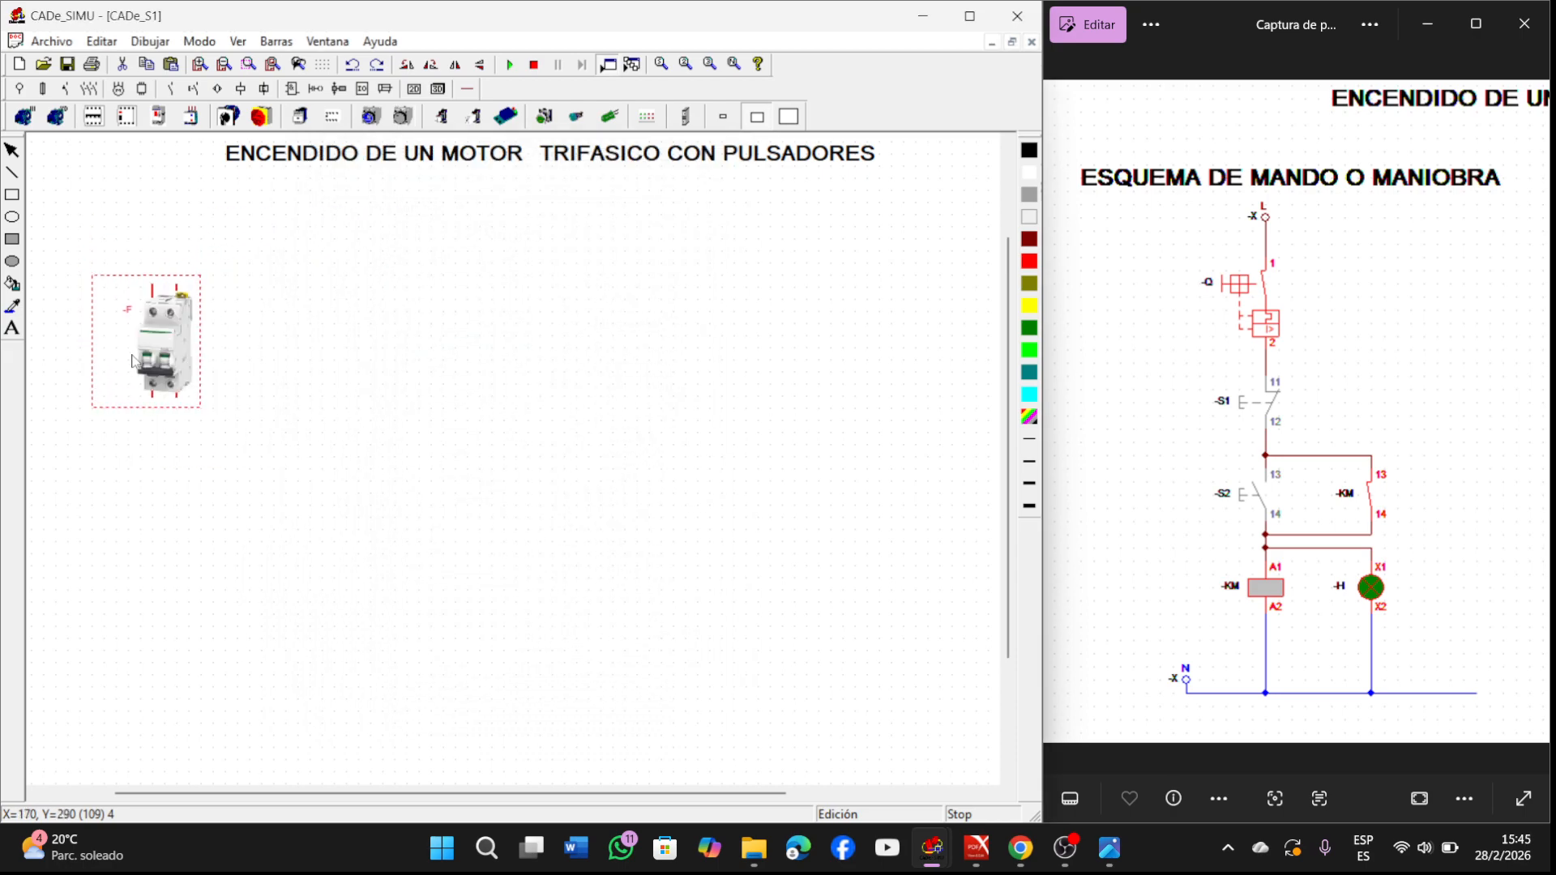
click(322, 376)
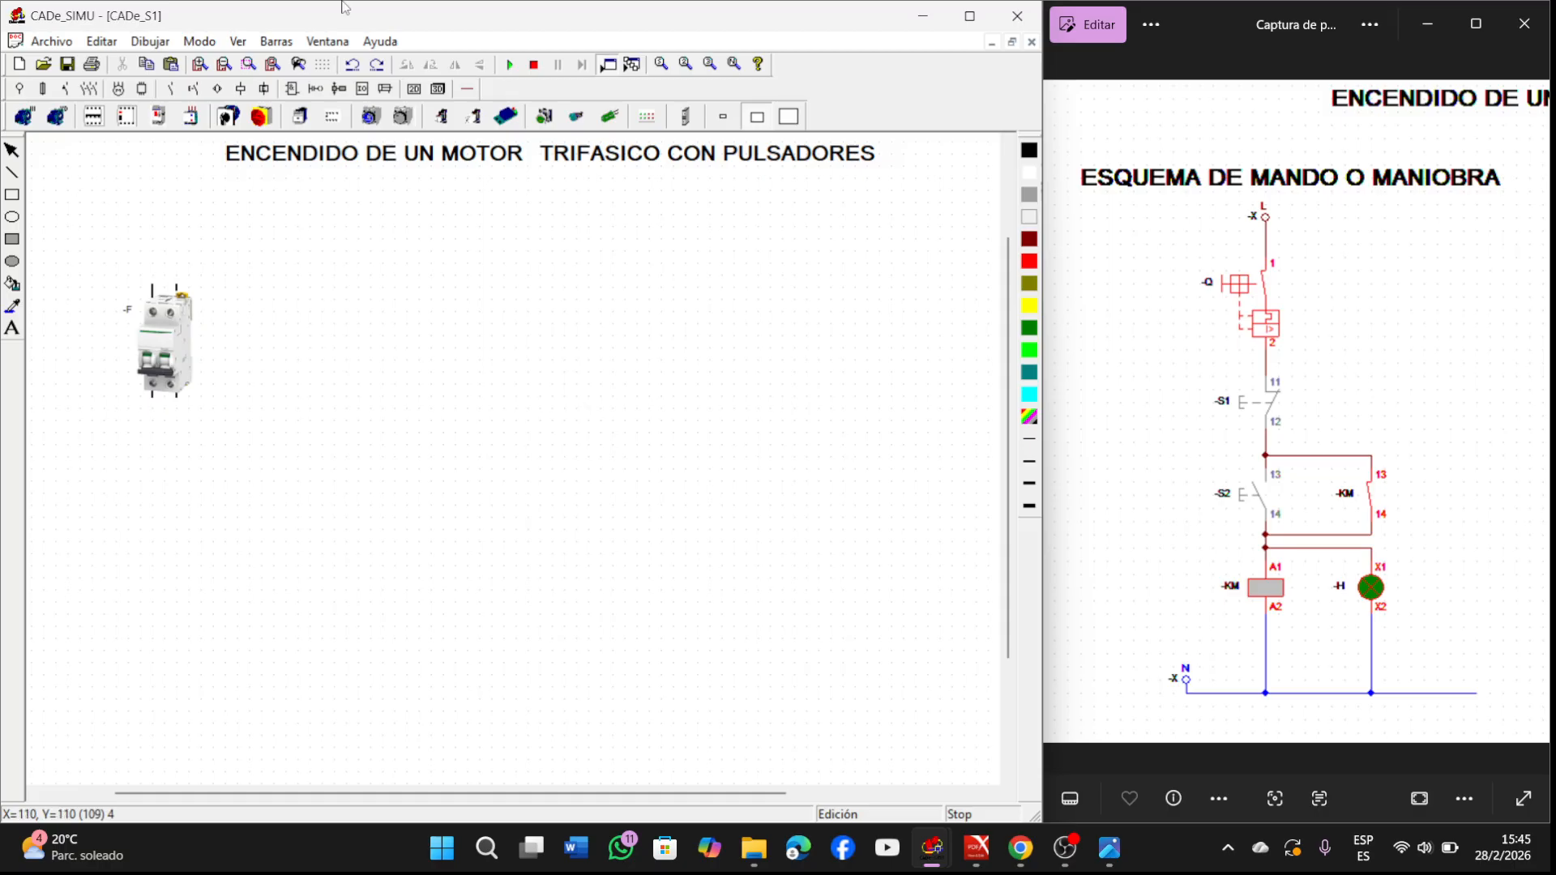
Step: Place two green 3D pushbuttons -S below breaker -F, aligned vertically with each other
click(545, 117)
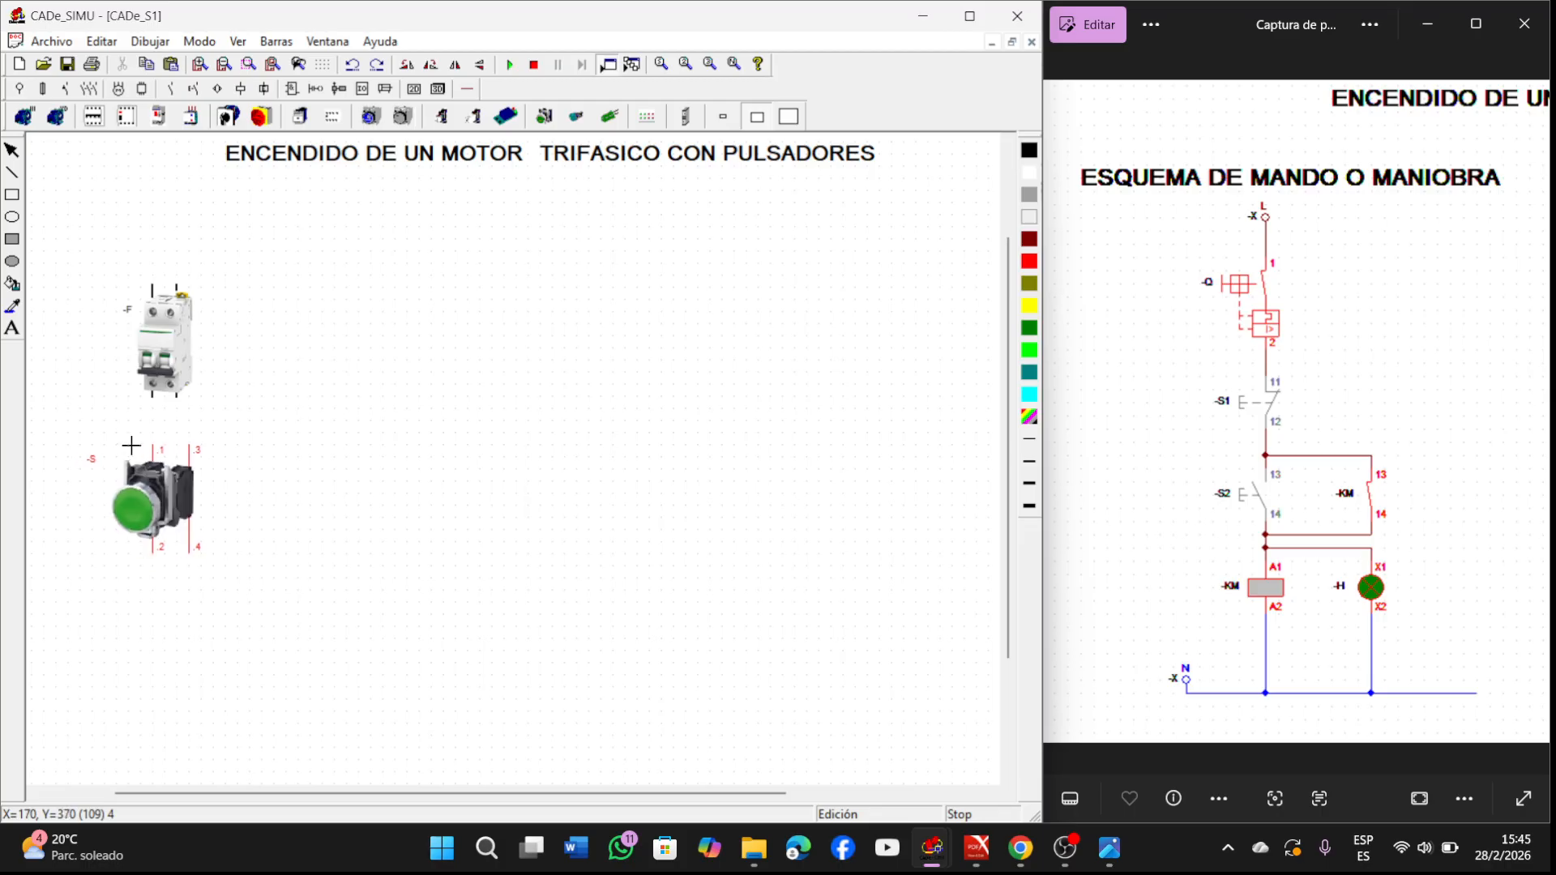
click(133, 445)
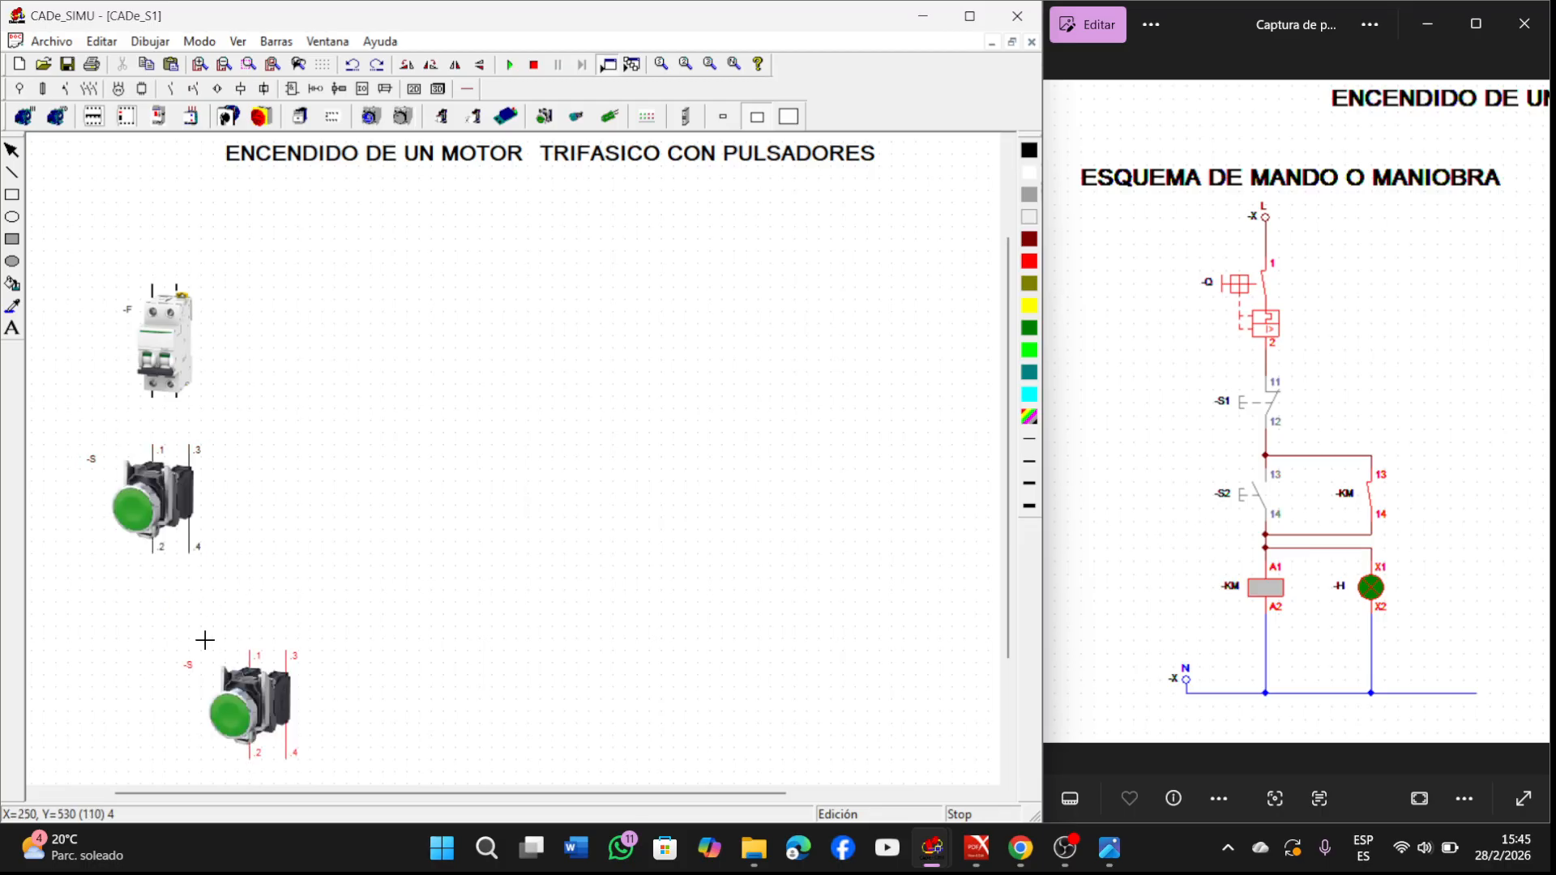
click(152, 612)
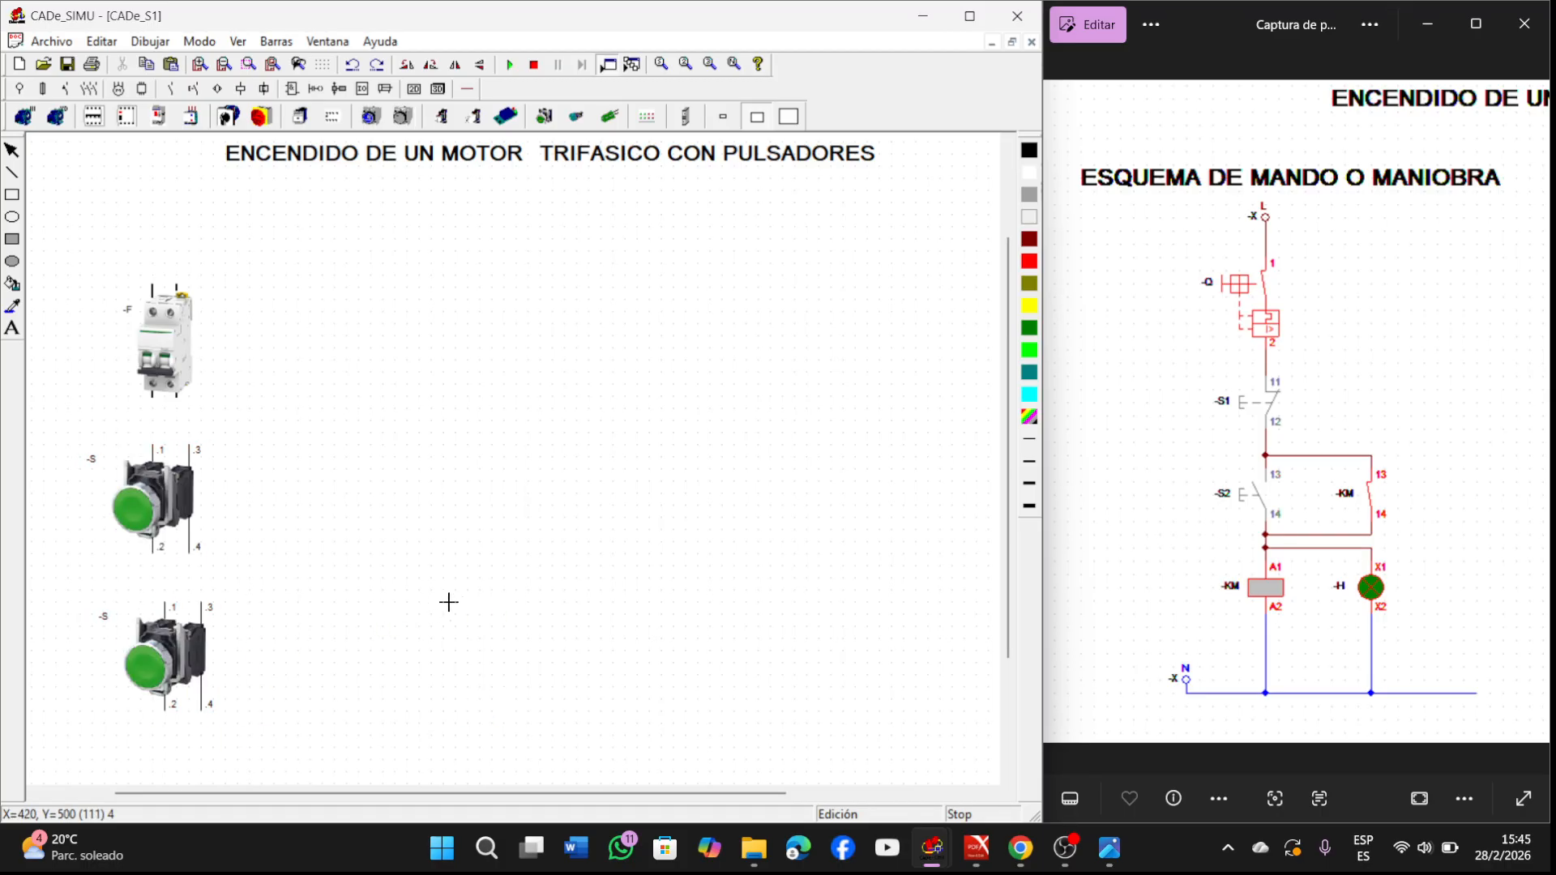
key(Escape)
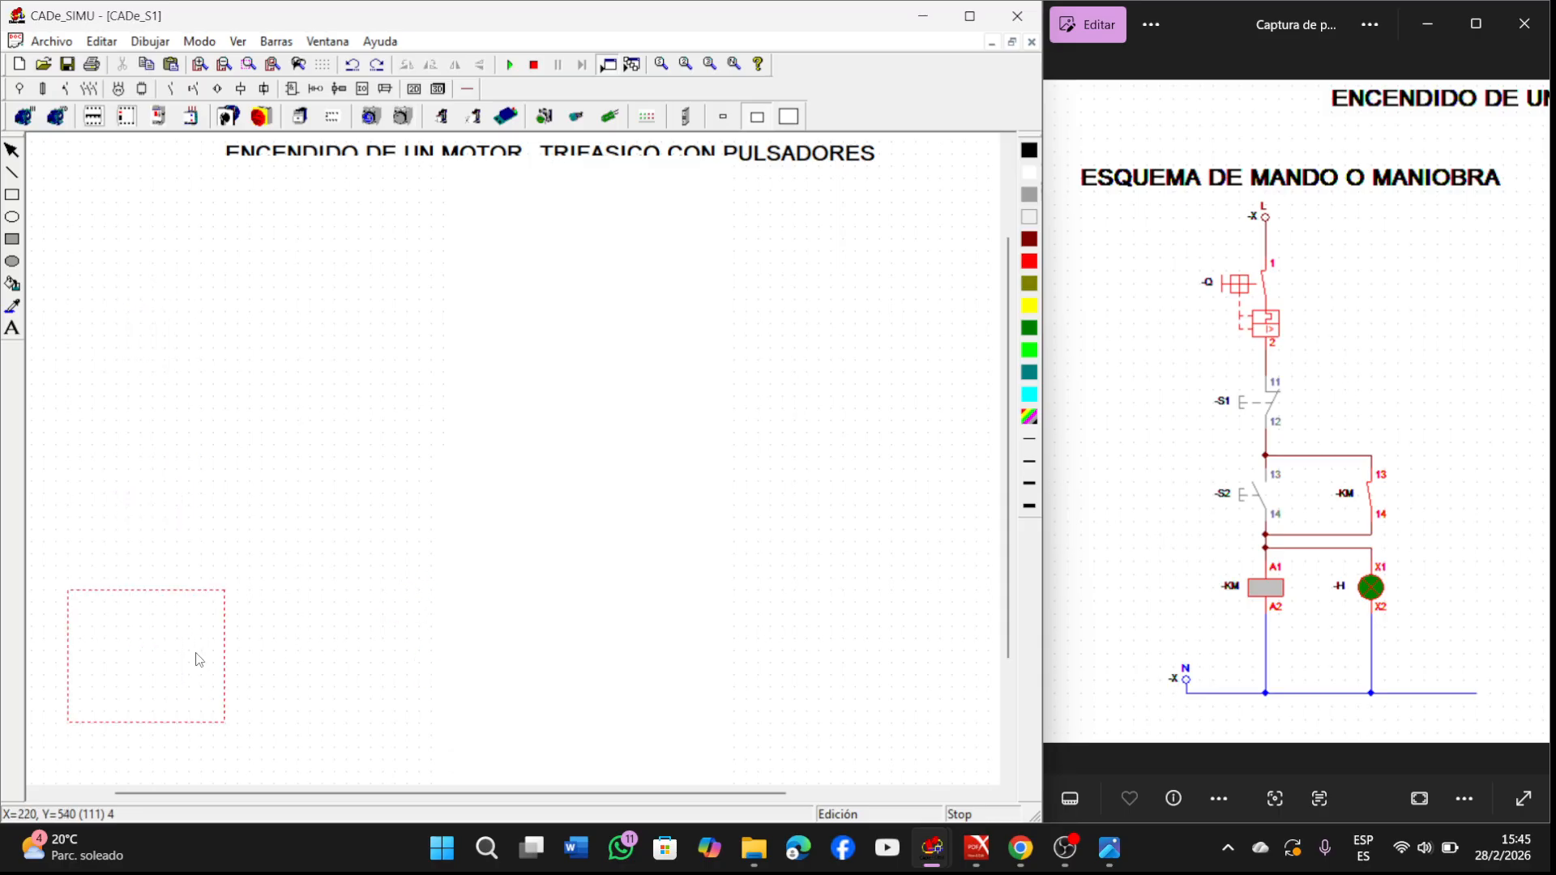
drag(198, 653, 172, 646)
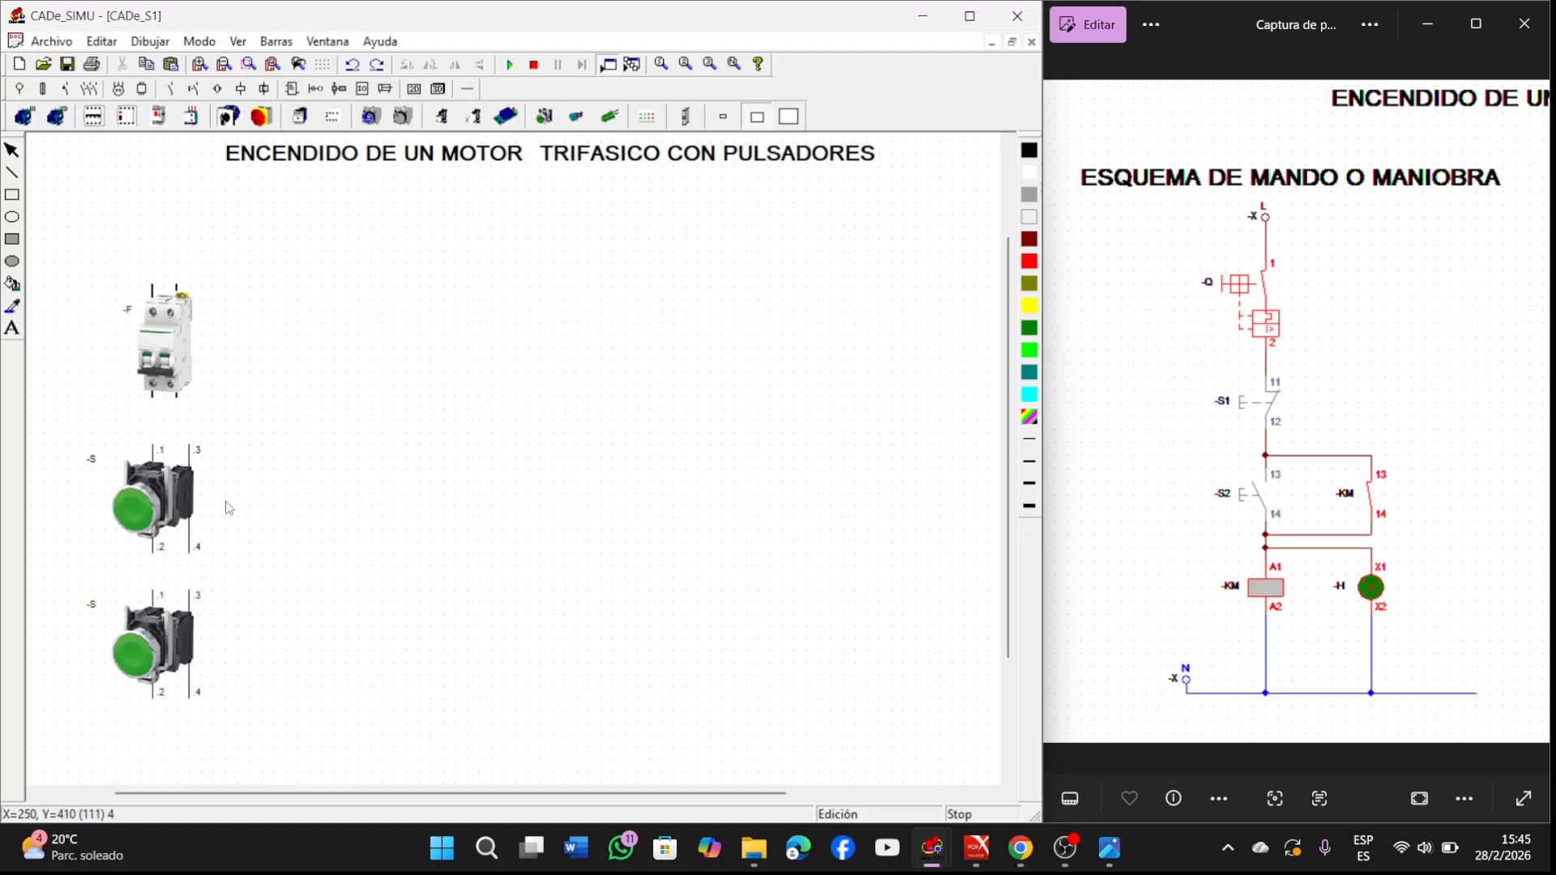
Step: Try displaying the upper pushbutton -S as Símbolo instead of a 3D image
double_click(160, 503)
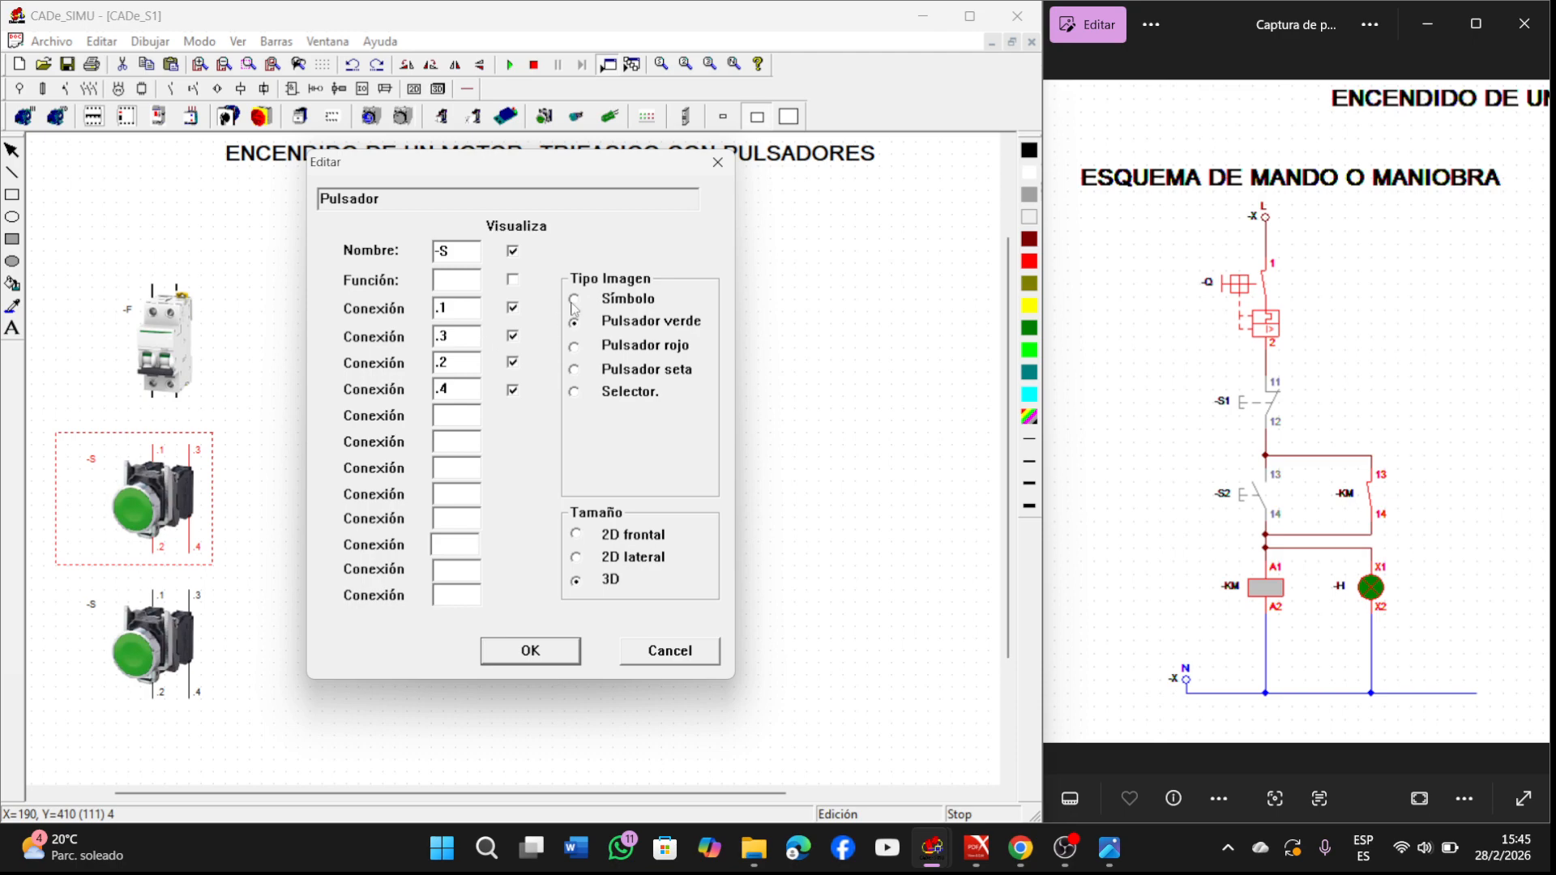
click(531, 651)
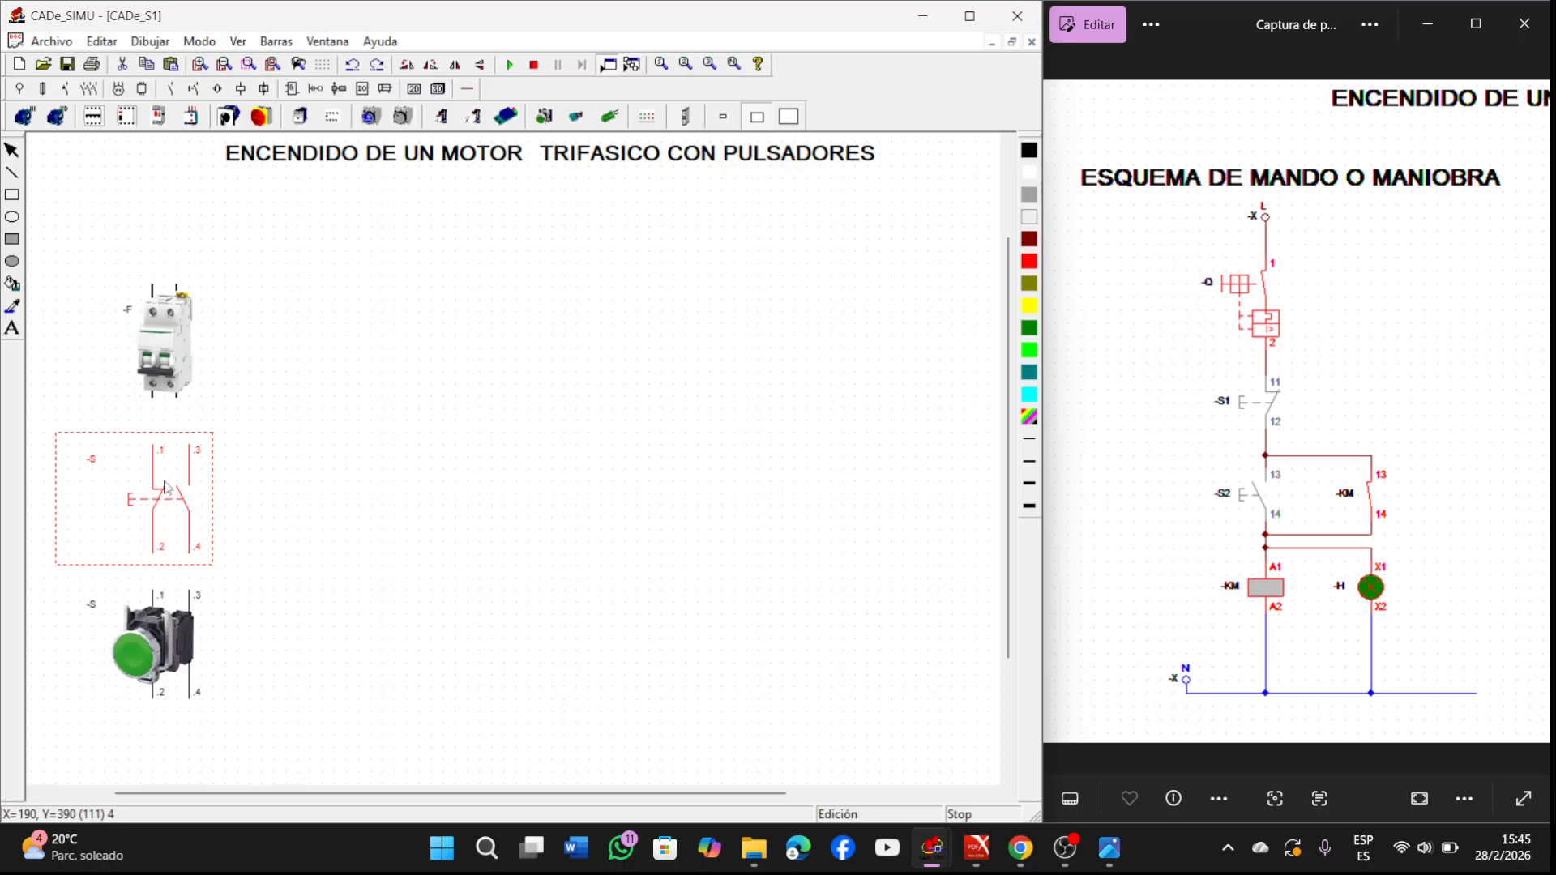
drag(197, 450, 185, 486)
click(256, 517)
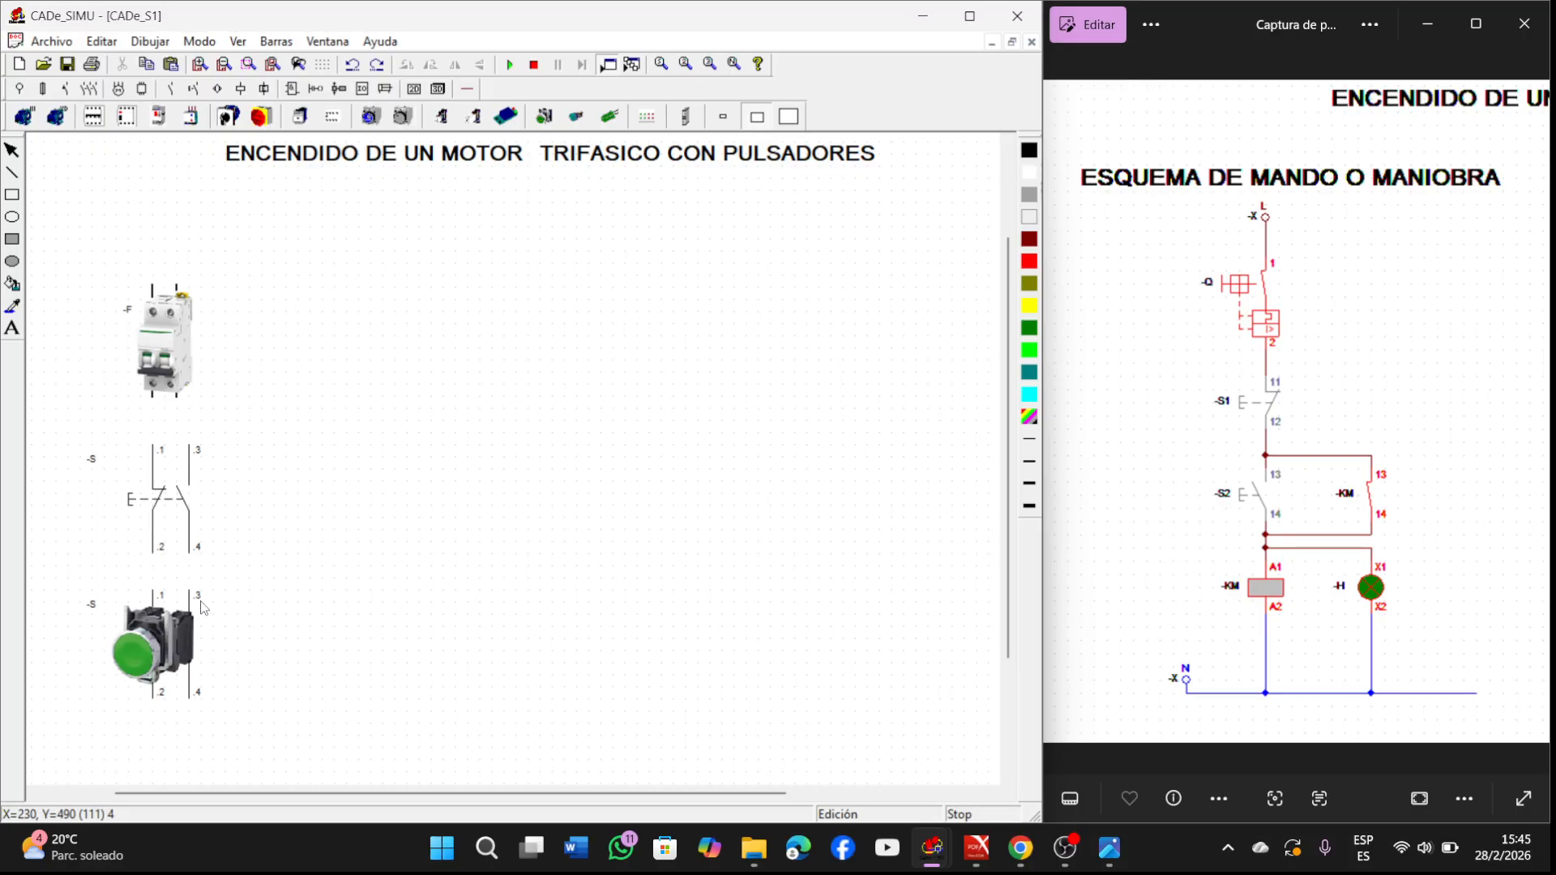
Step: Set the upper pushbutton -S to Pulsador rojo in 3D and move the green pushbutton slightly lower
double_click(176, 512)
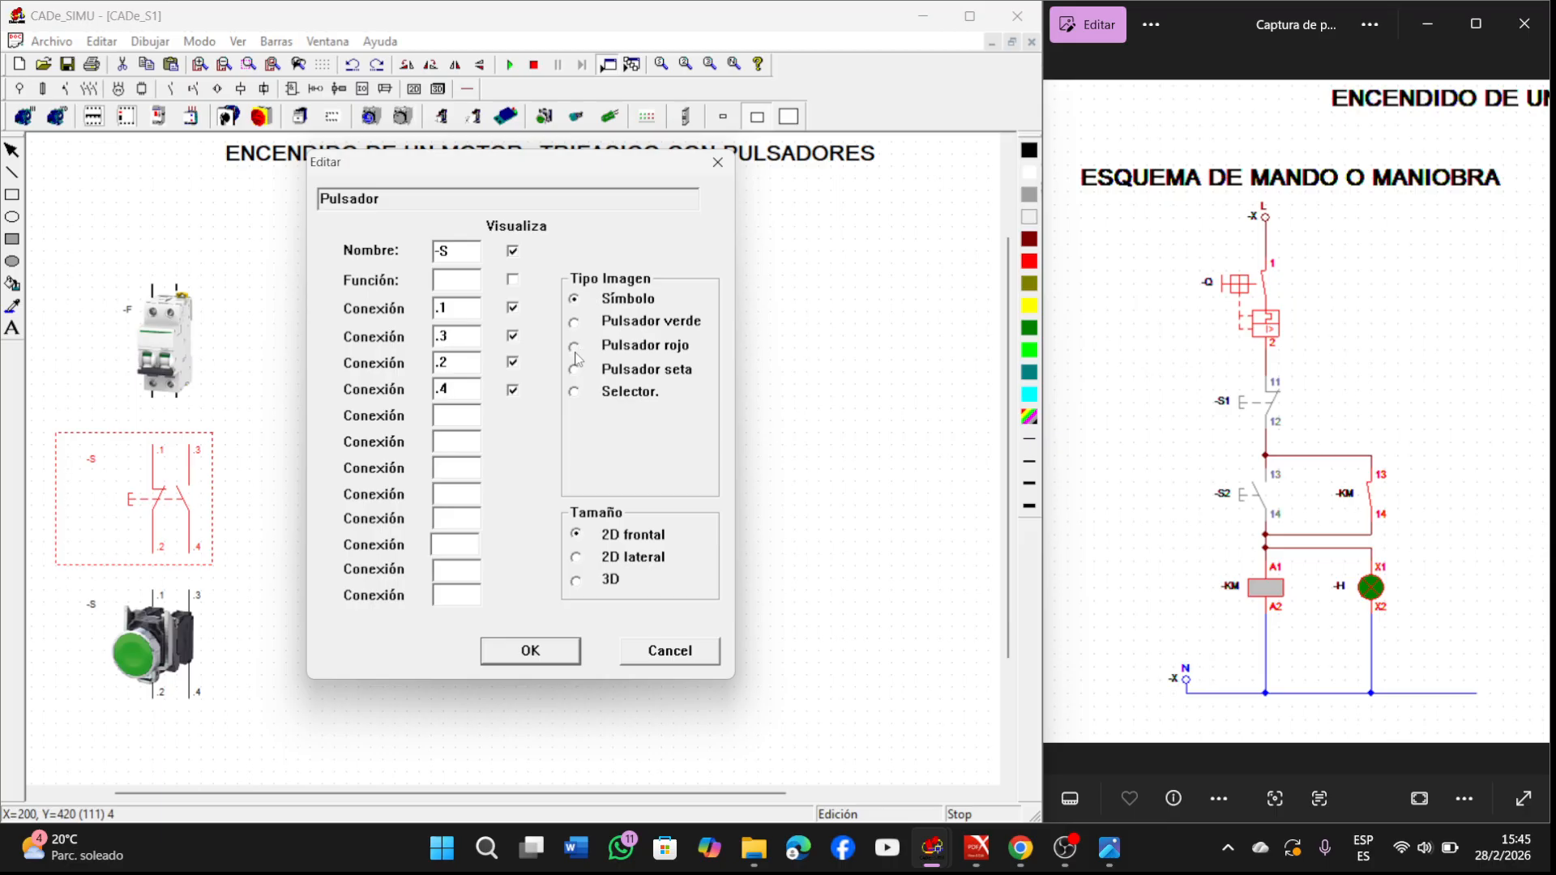
click(531, 651)
double_click(170, 513)
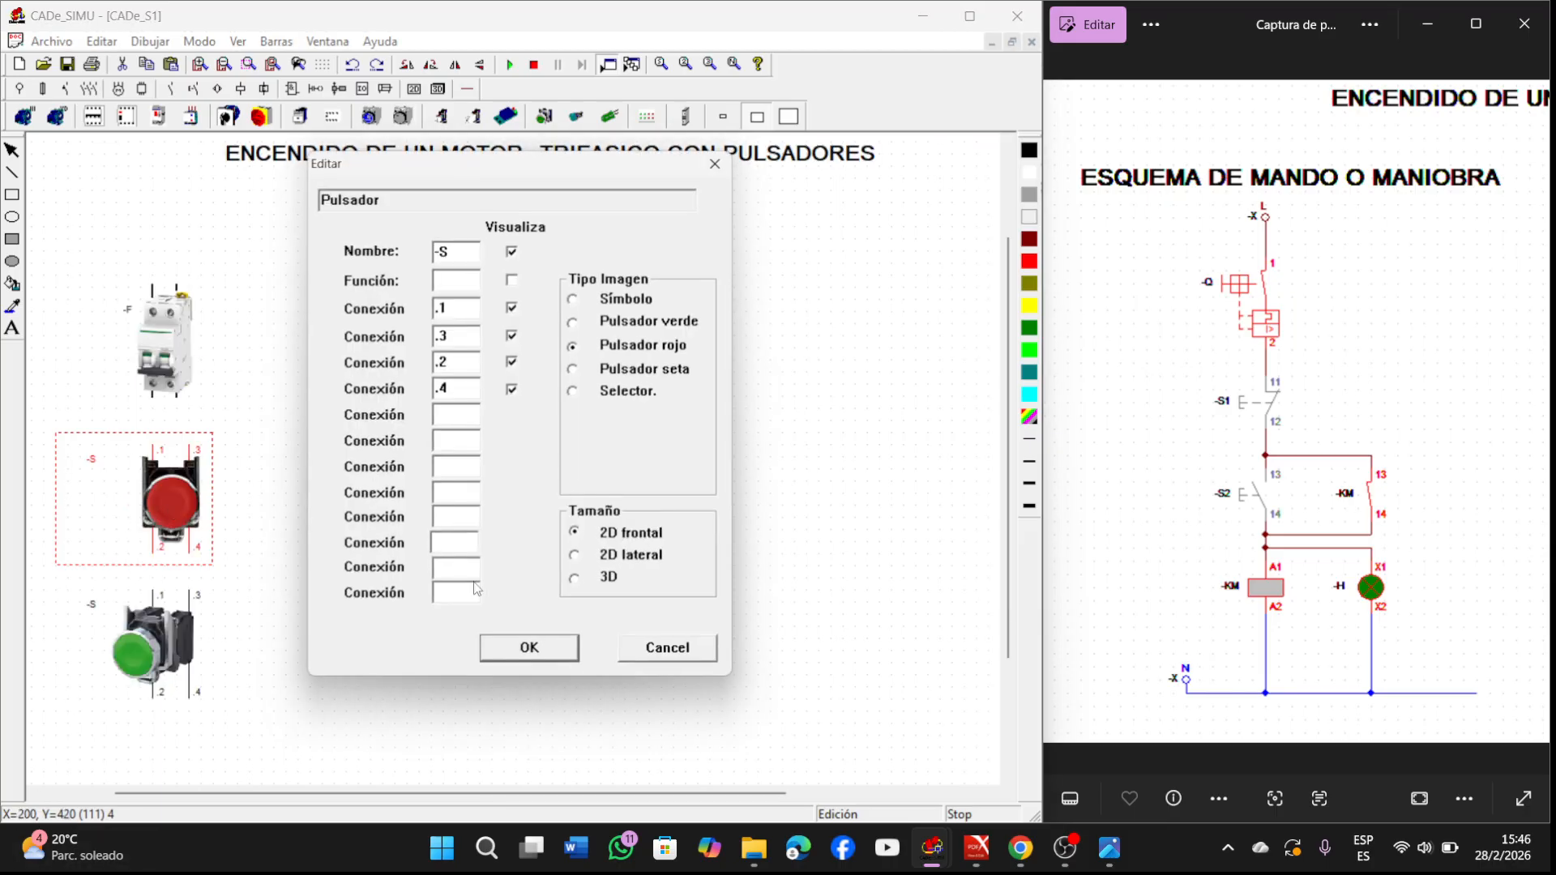
click(564, 651)
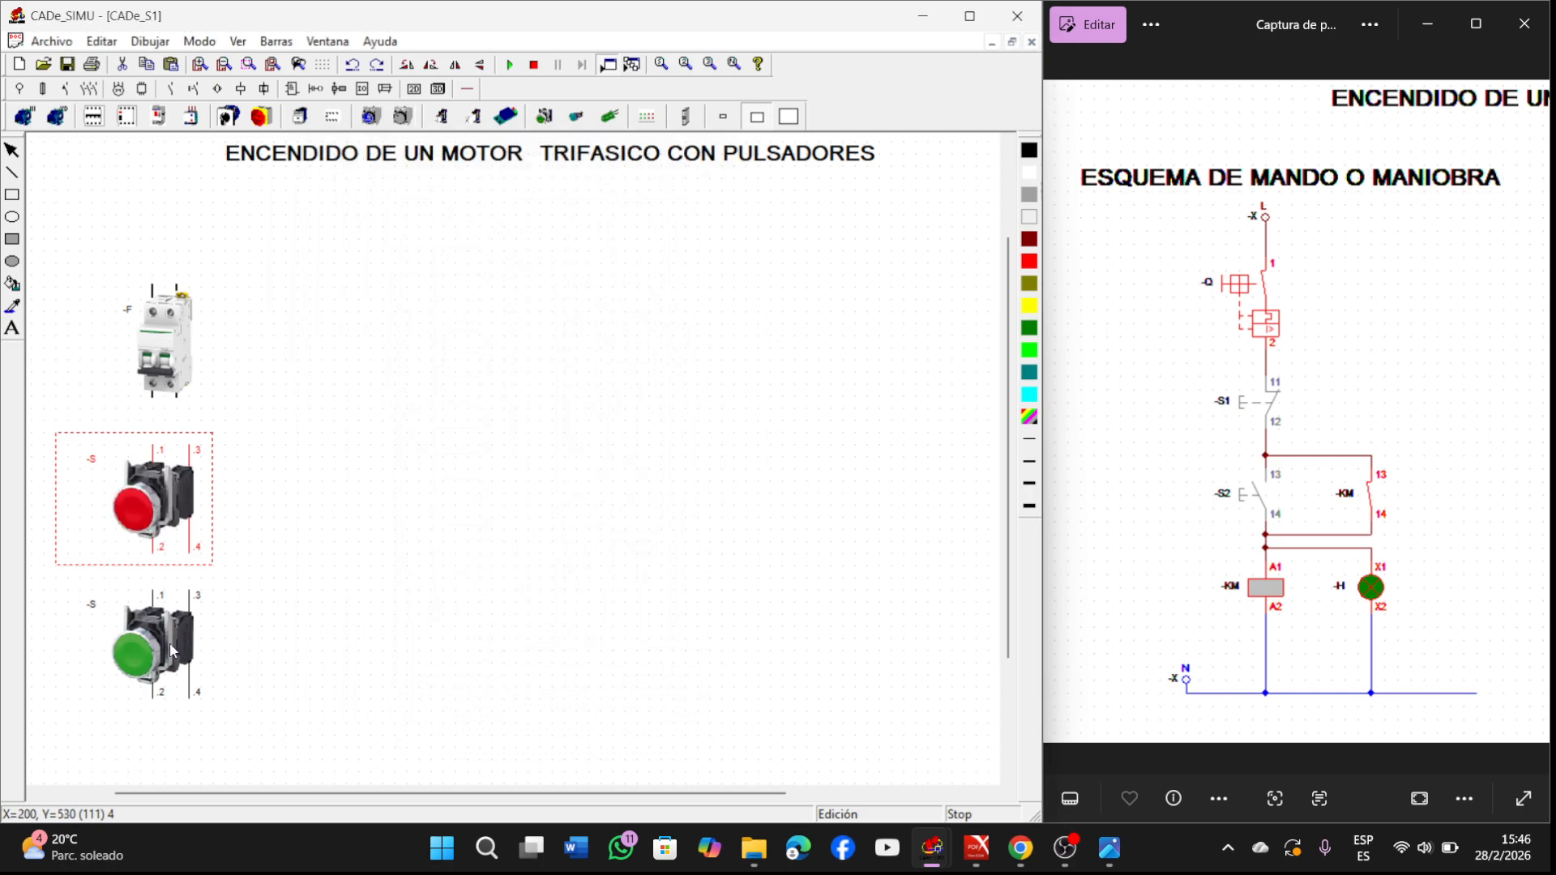
drag(171, 648, 172, 661)
click(293, 613)
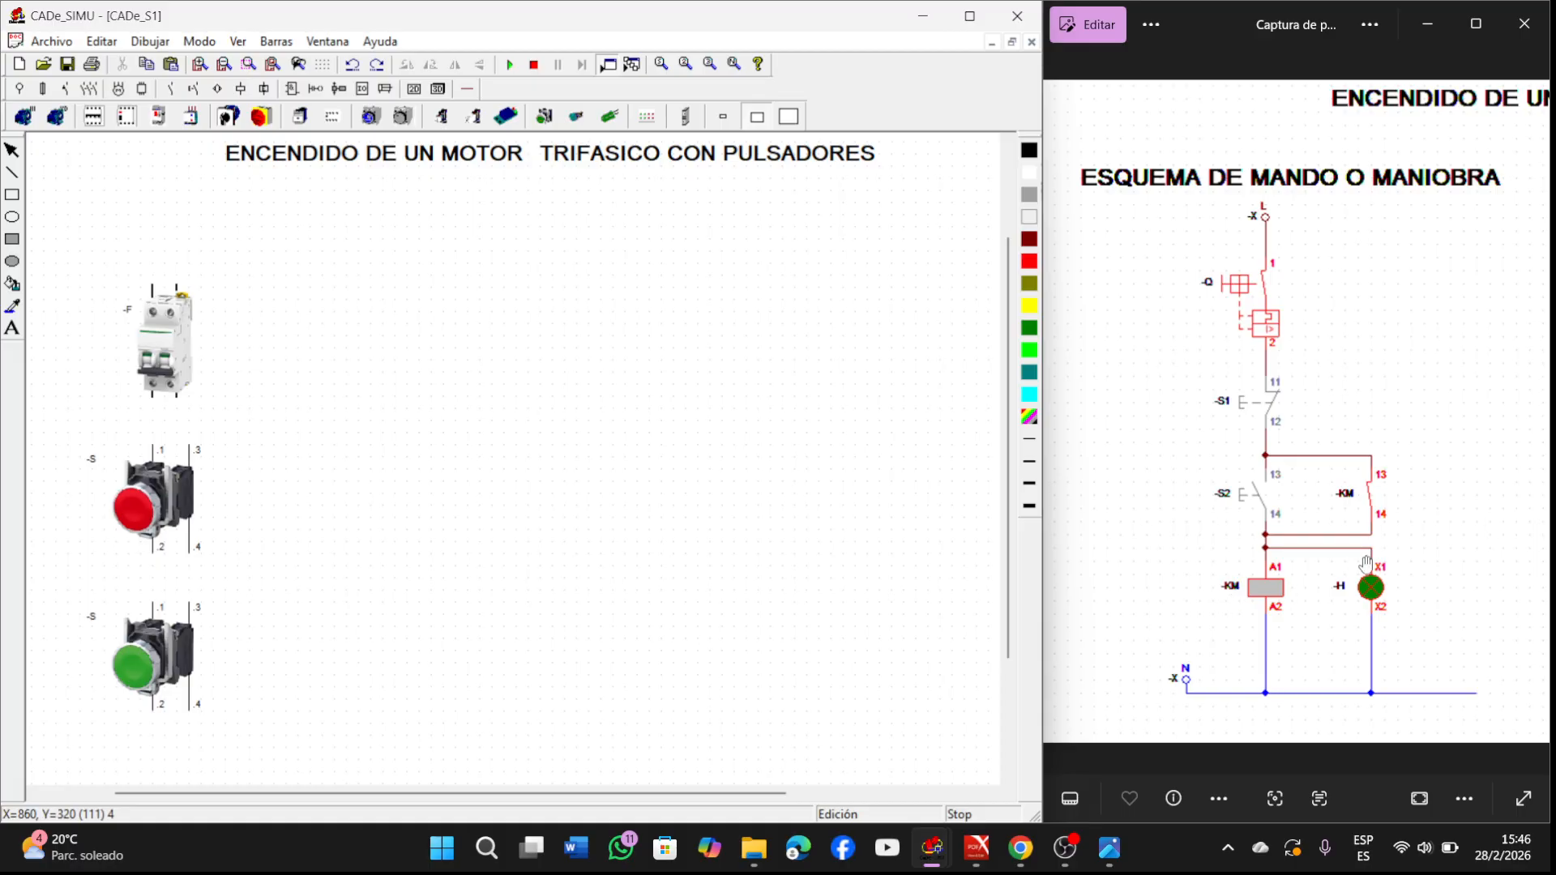
Step: Examine the control schematic in the reference screenshot, including the -KM coil, its holding contact and lamp -H
mouse_move(1399, 562)
mouse_down()
mouse_move(1220, 562)
mouse_move(1422, 553)
mouse_up()
drag(1228, 591, 1431, 590)
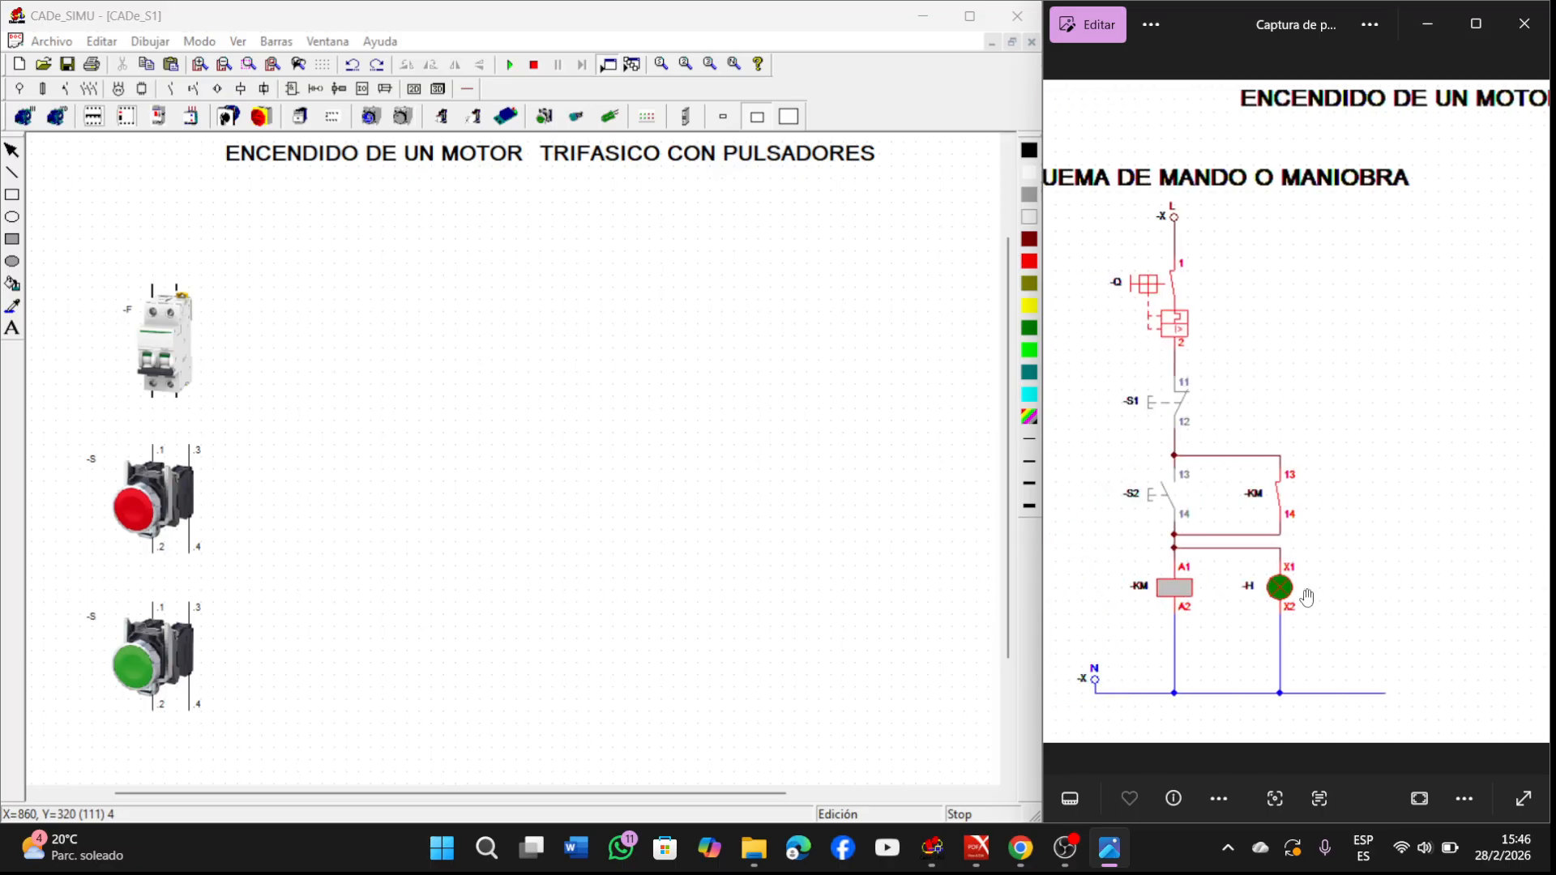
drag(1306, 594, 1479, 571)
scroll(327, 172, down, 5)
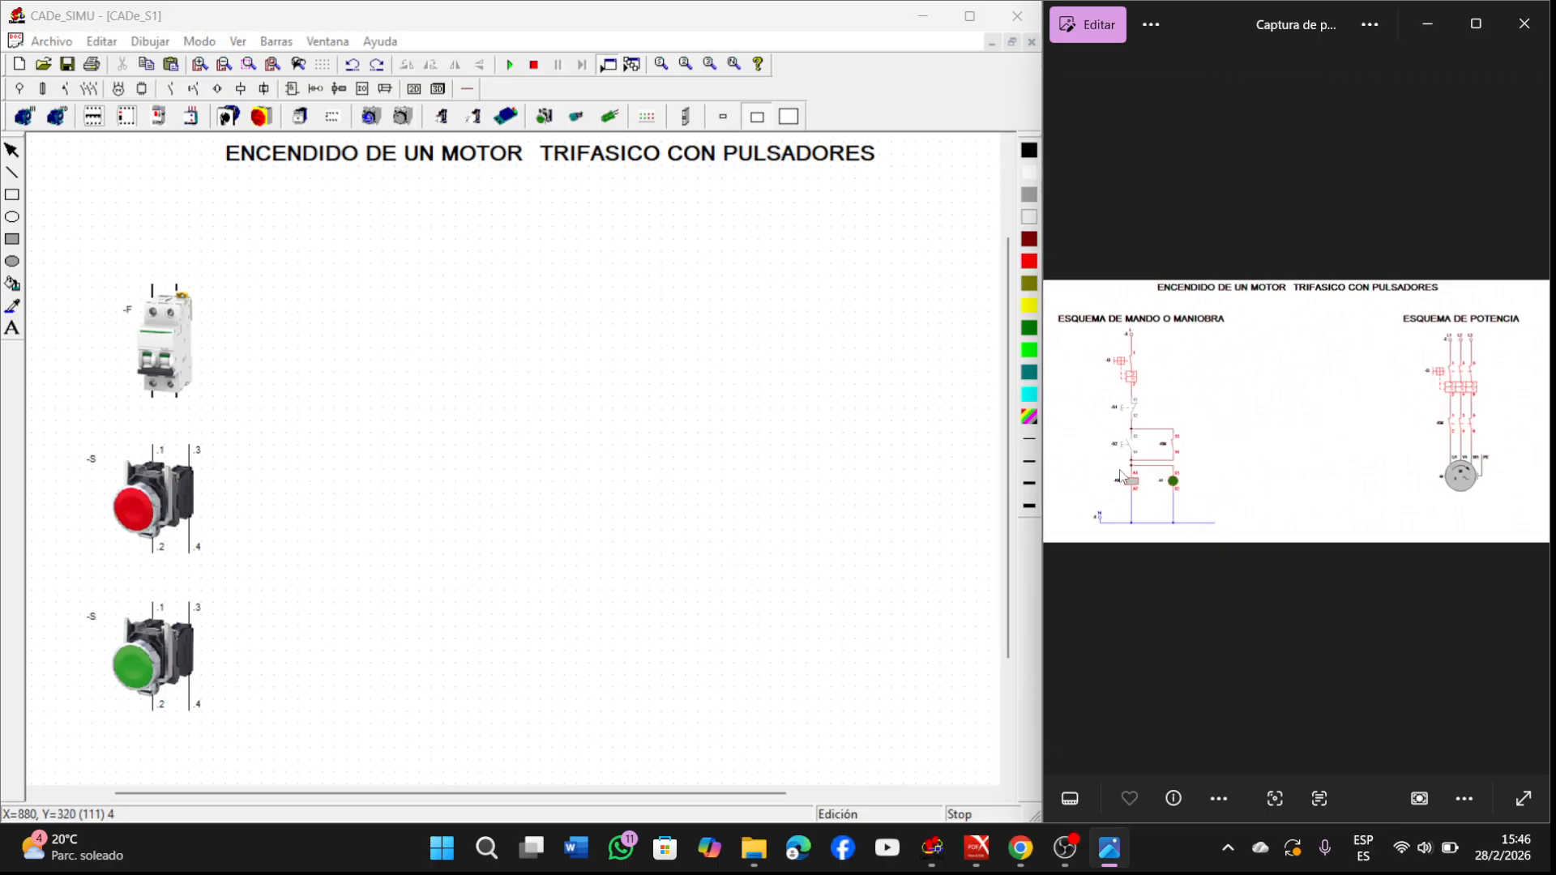
scroll(1213, 468, up, 1)
scroll(1212, 468, up, 3)
drag(1127, 517, 1403, 527)
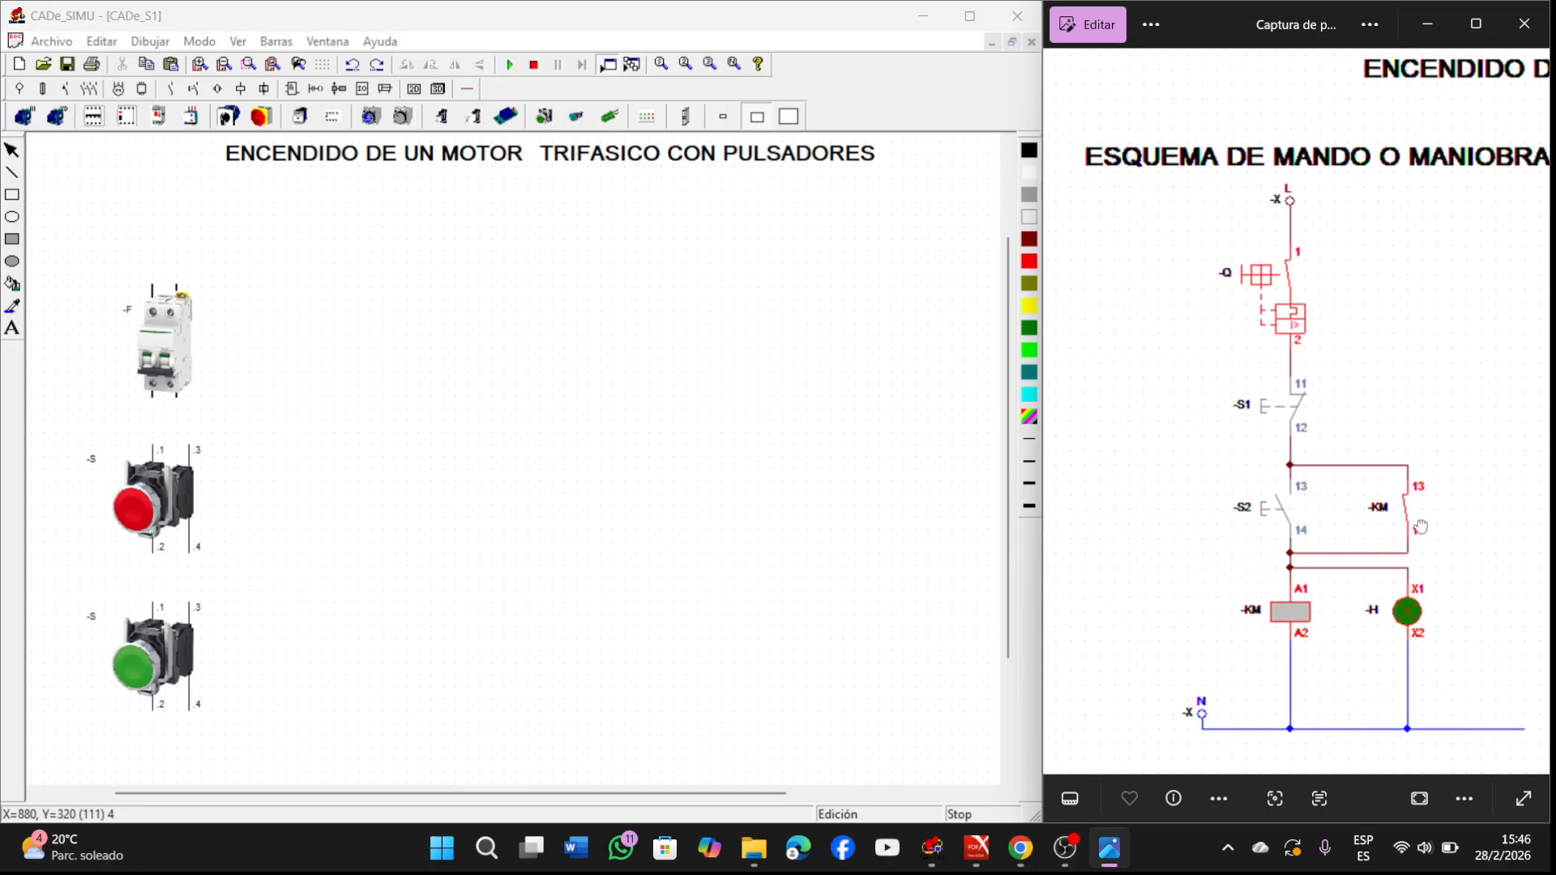
scroll(1403, 527, down, 1)
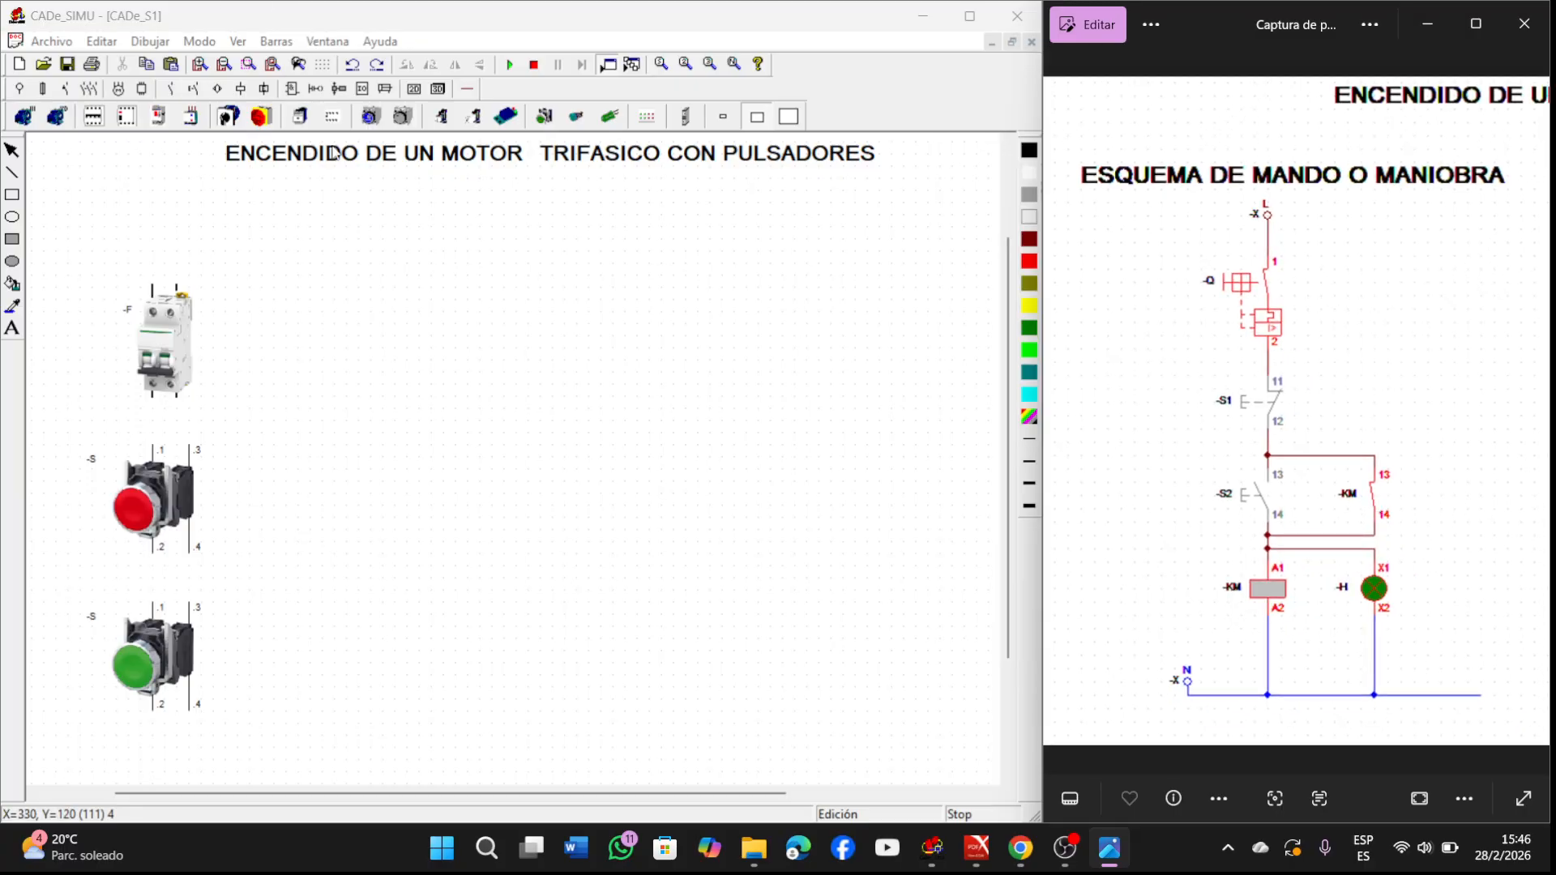
Step: Place a 3D contactor -KM beside the pushbuttons, set its size to Pequeño and reposition it in the drawing
click(300, 116)
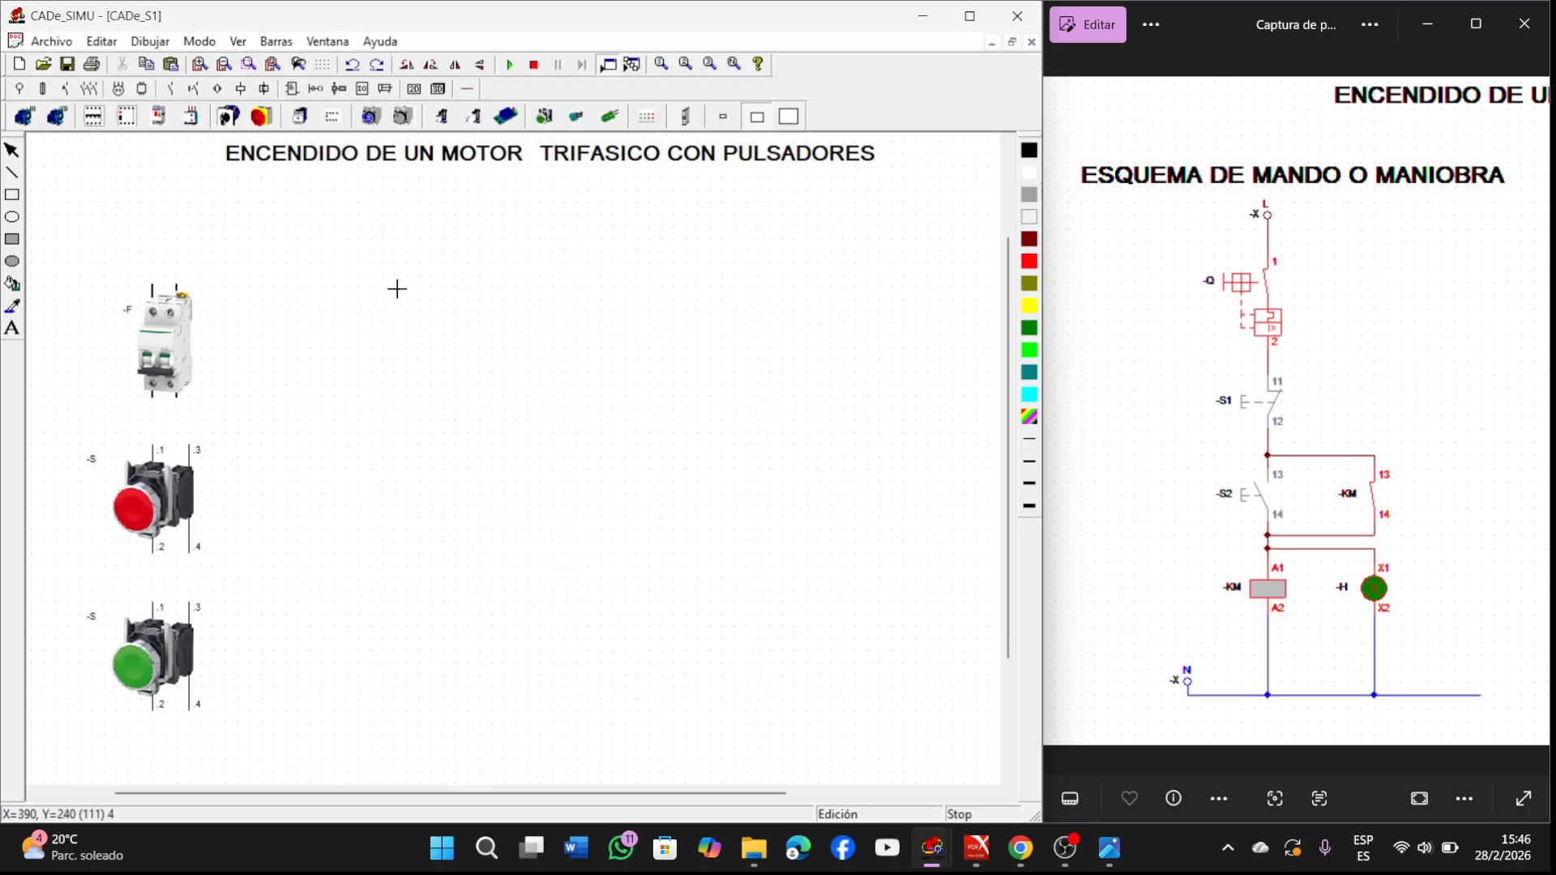
click(377, 256)
double_click(444, 401)
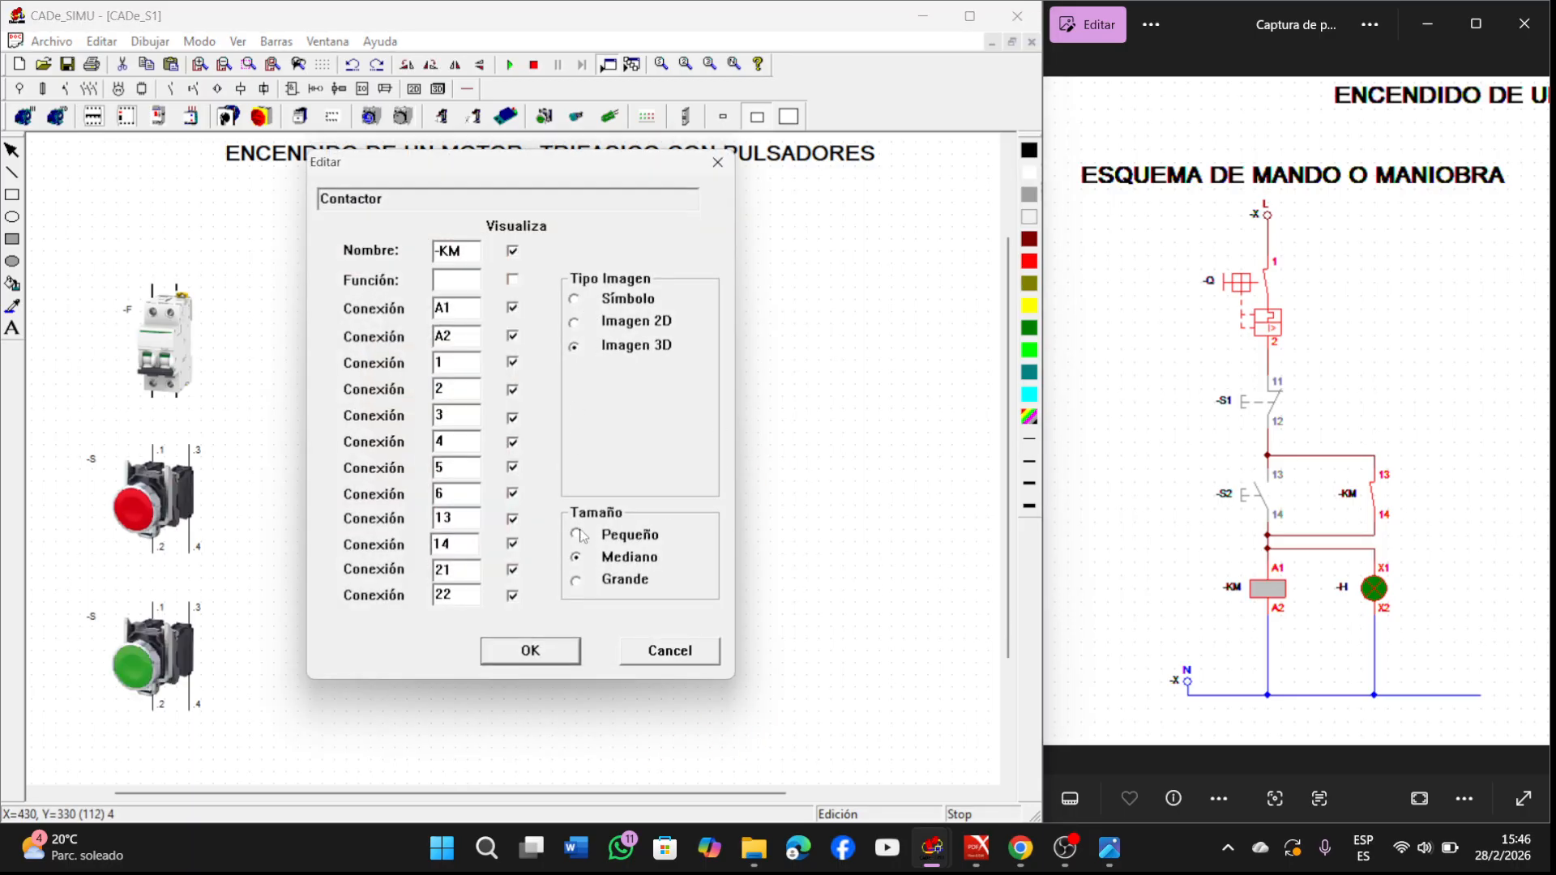
click(578, 535)
click(531, 651)
drag(462, 374, 478, 471)
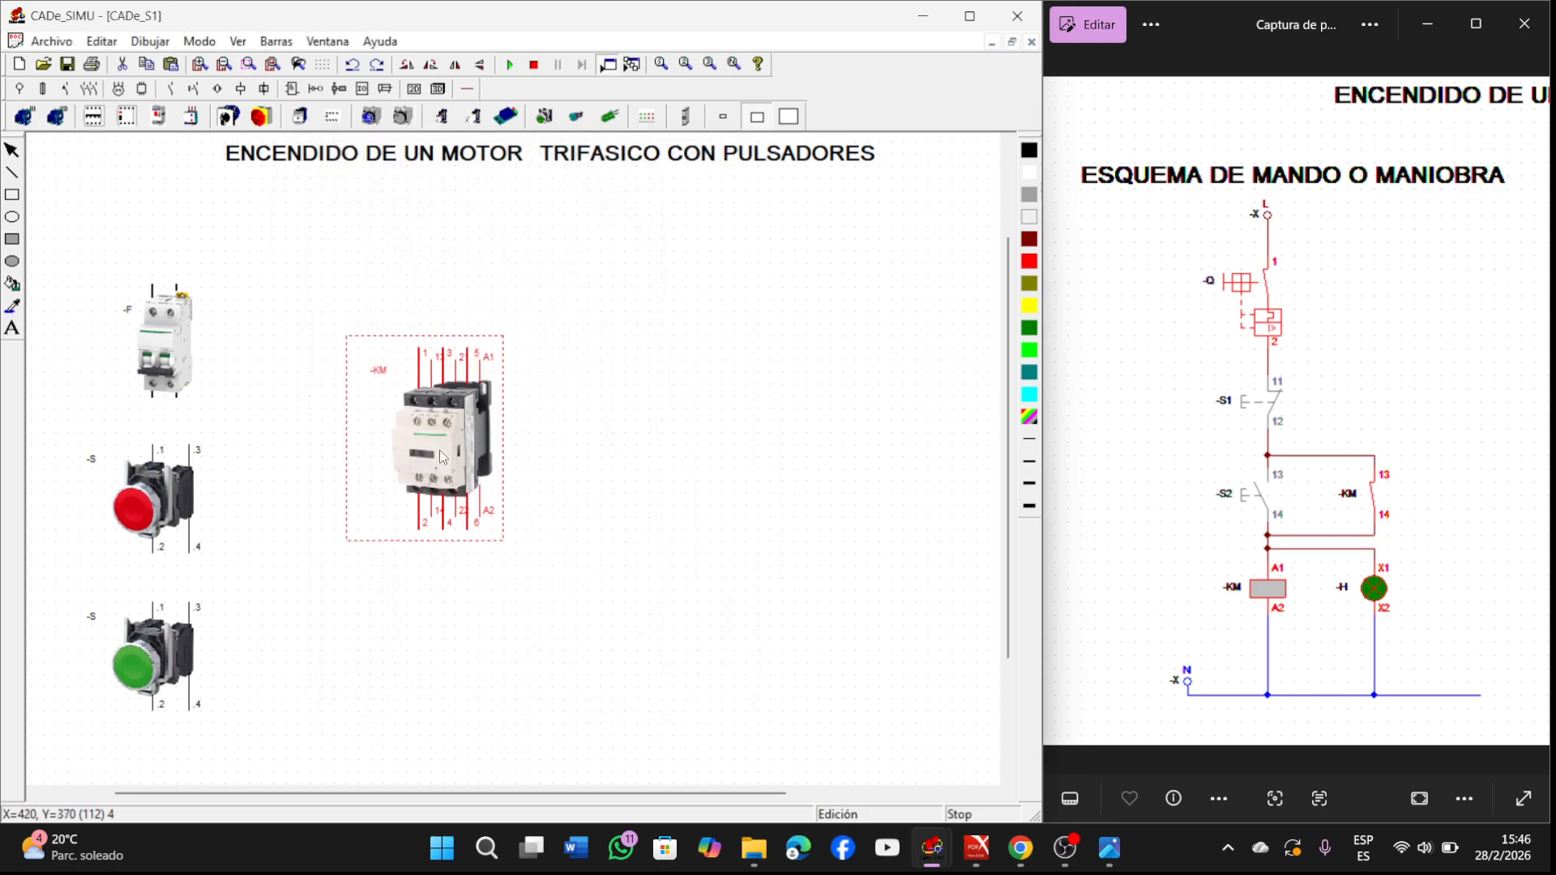
Step: Display contactor -KM as Símbolo and compare its coil and contacts with the reference control schematic
double_click(442, 457)
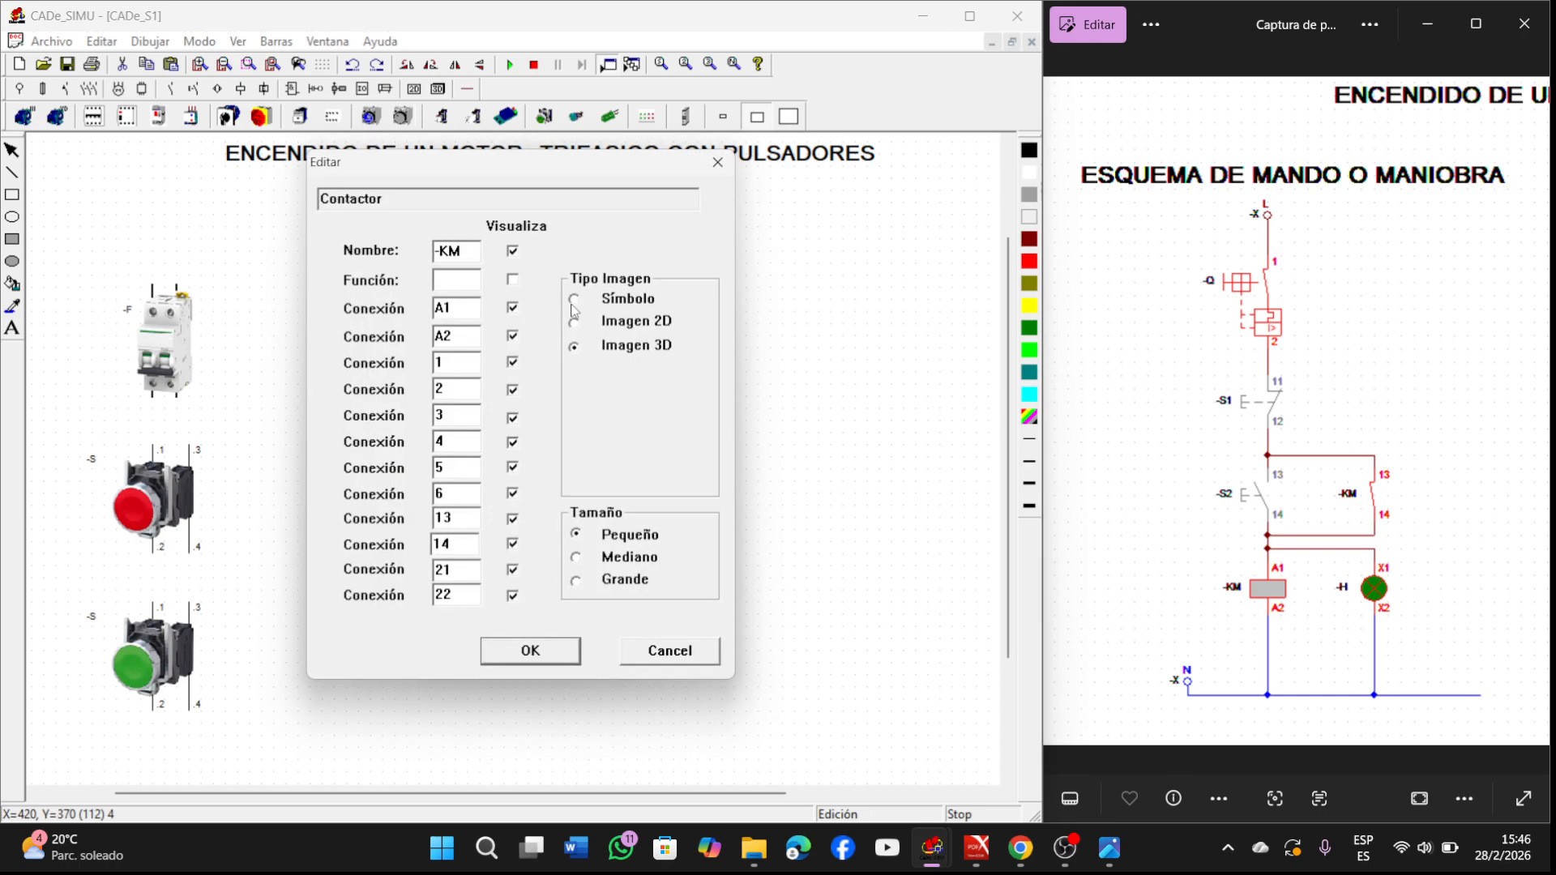
click(531, 651)
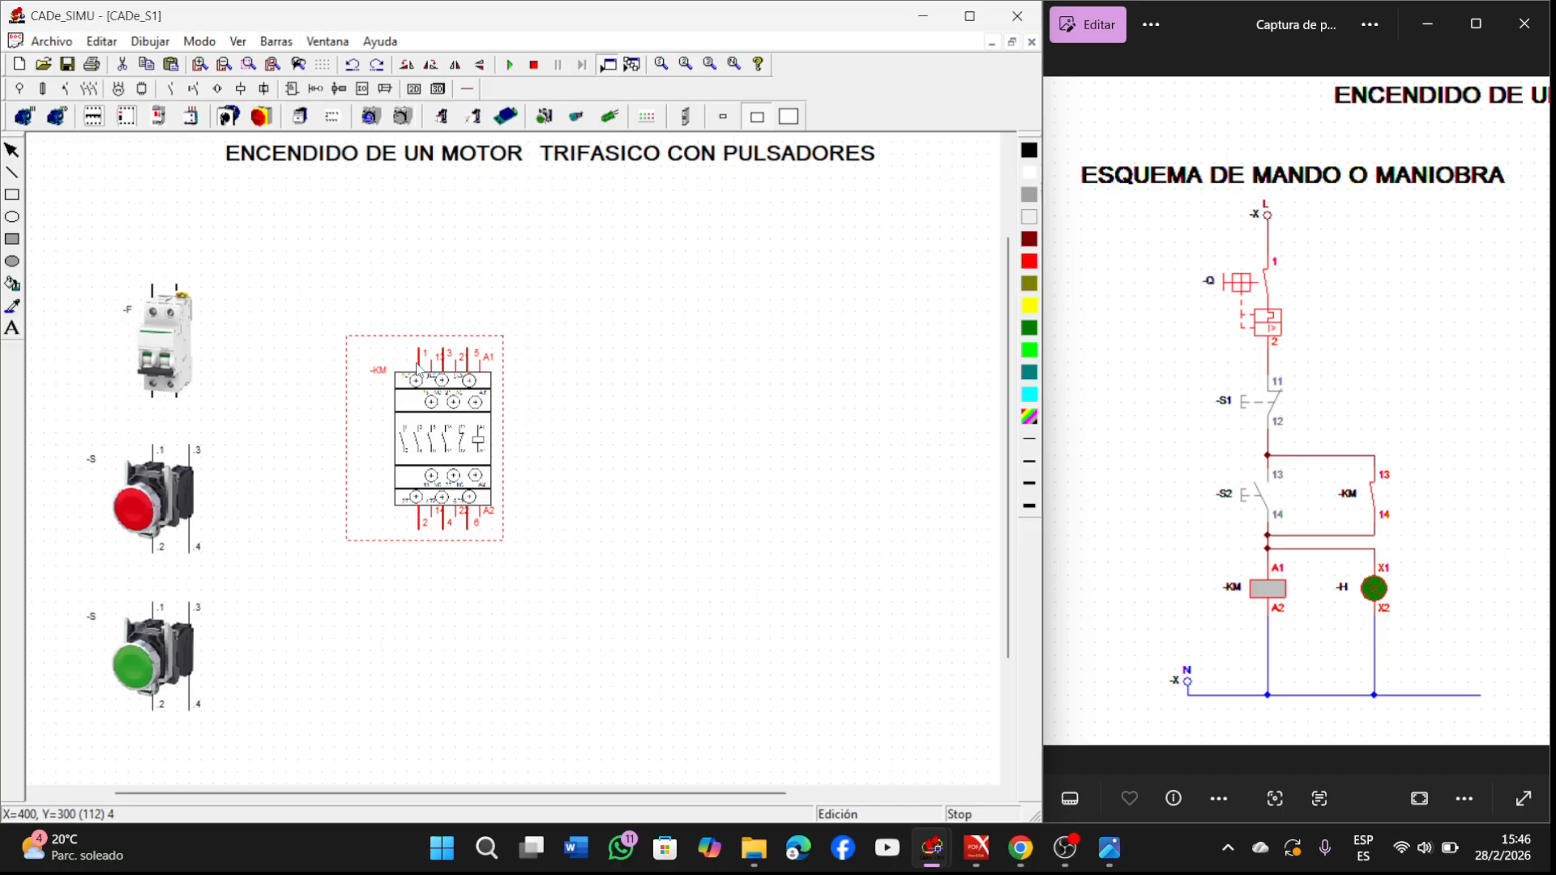
drag(1362, 480, 1220, 480)
drag(1297, 474, 1392, 543)
drag(1161, 523, 1384, 531)
drag(1089, 510, 1349, 539)
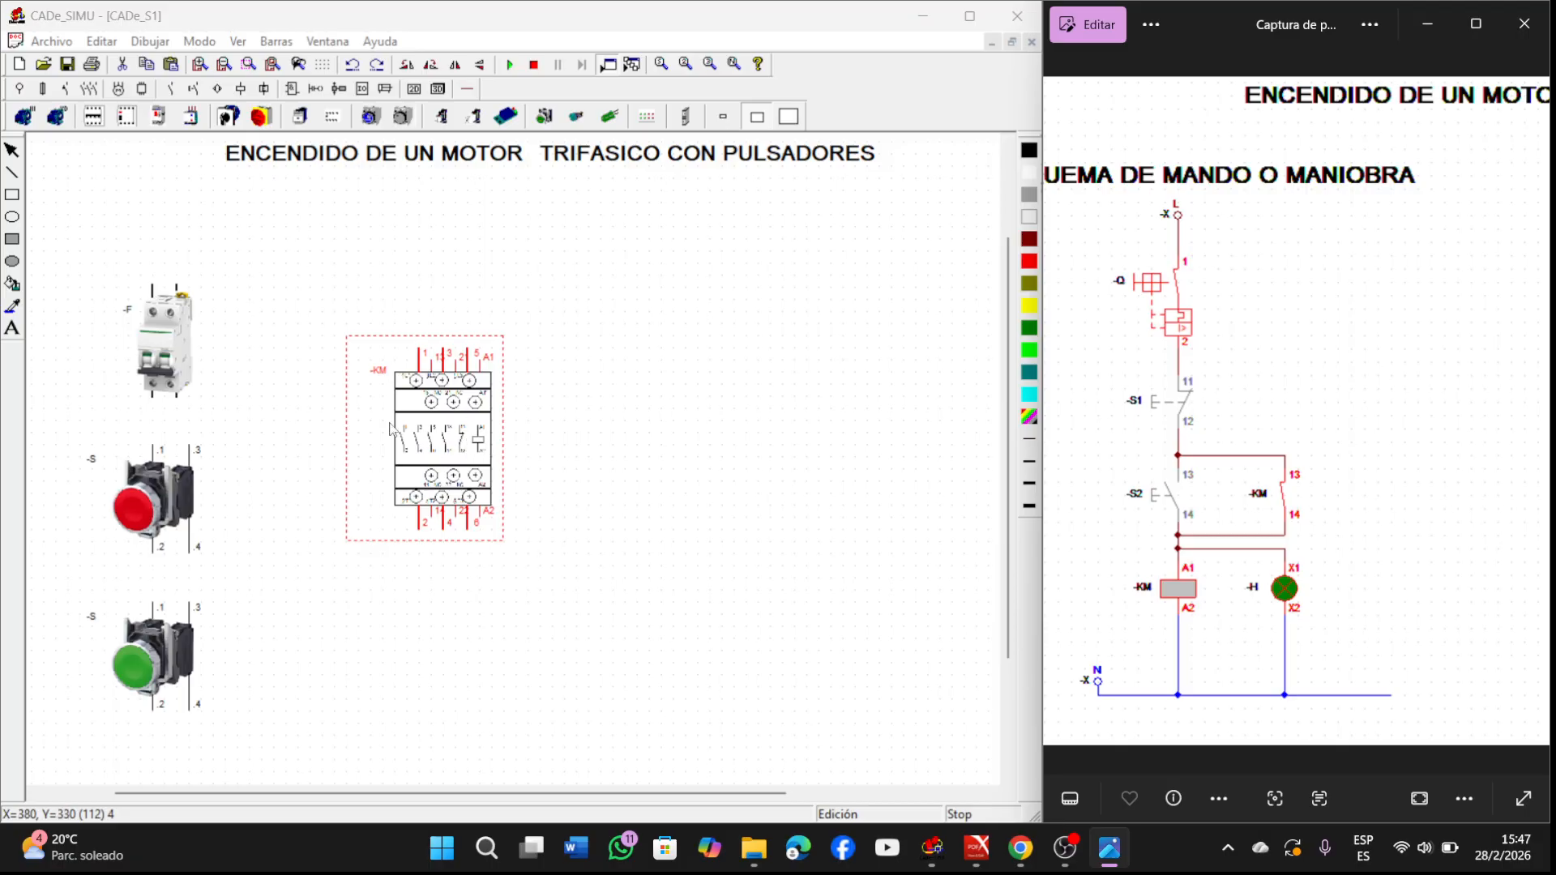
drag(1331, 538, 1293, 538)
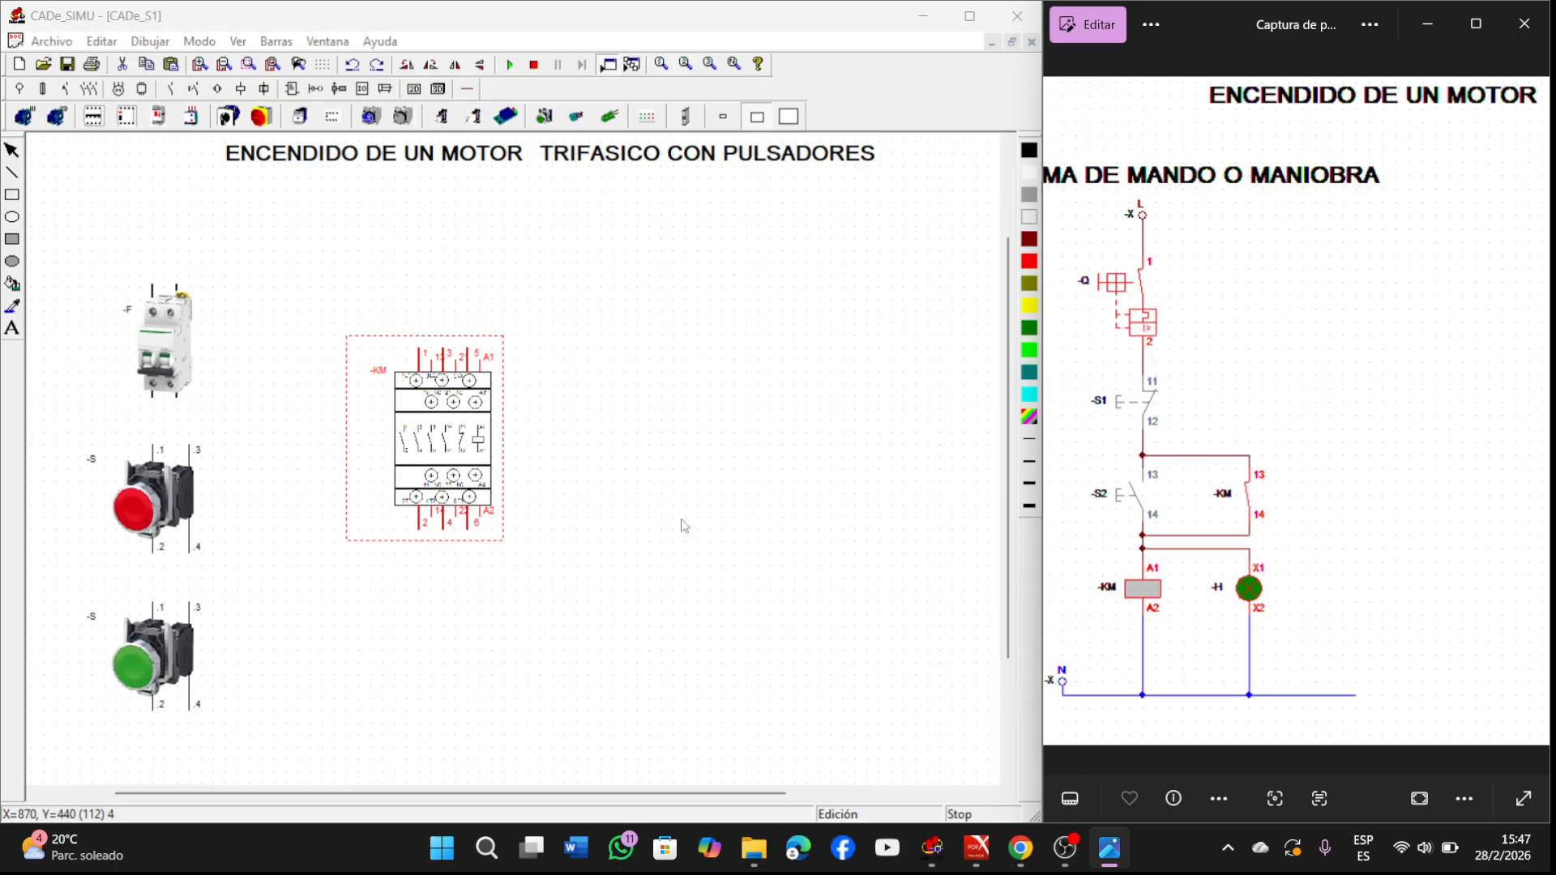
Step: Return contactor -KM to Imagen 3D and move it slightly lower beside the pushbuttons
double_click(430, 452)
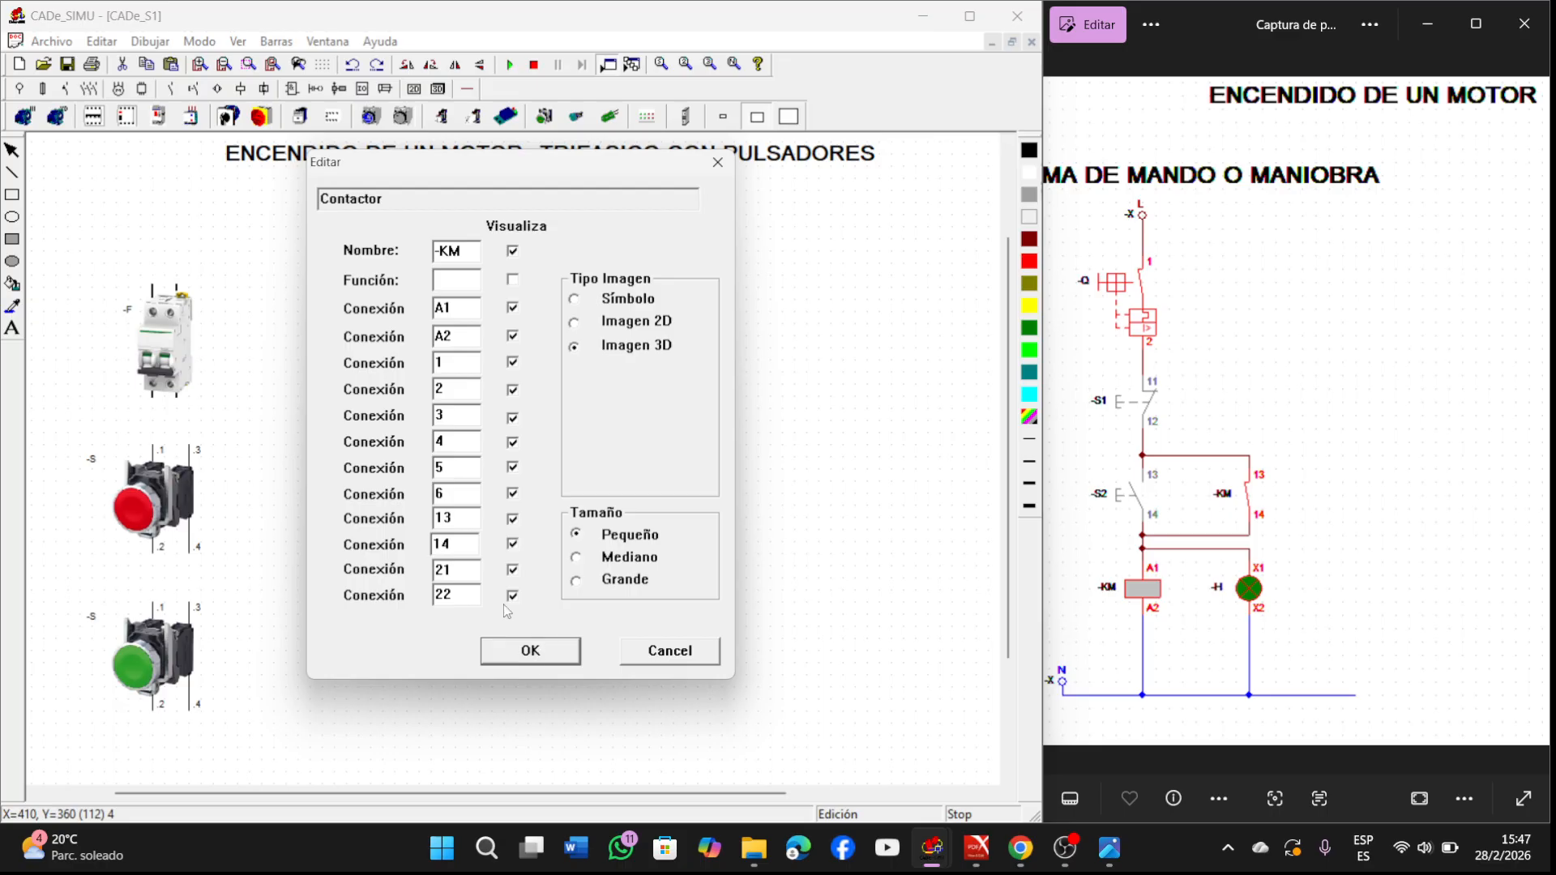
click(527, 649)
drag(487, 489, 478, 528)
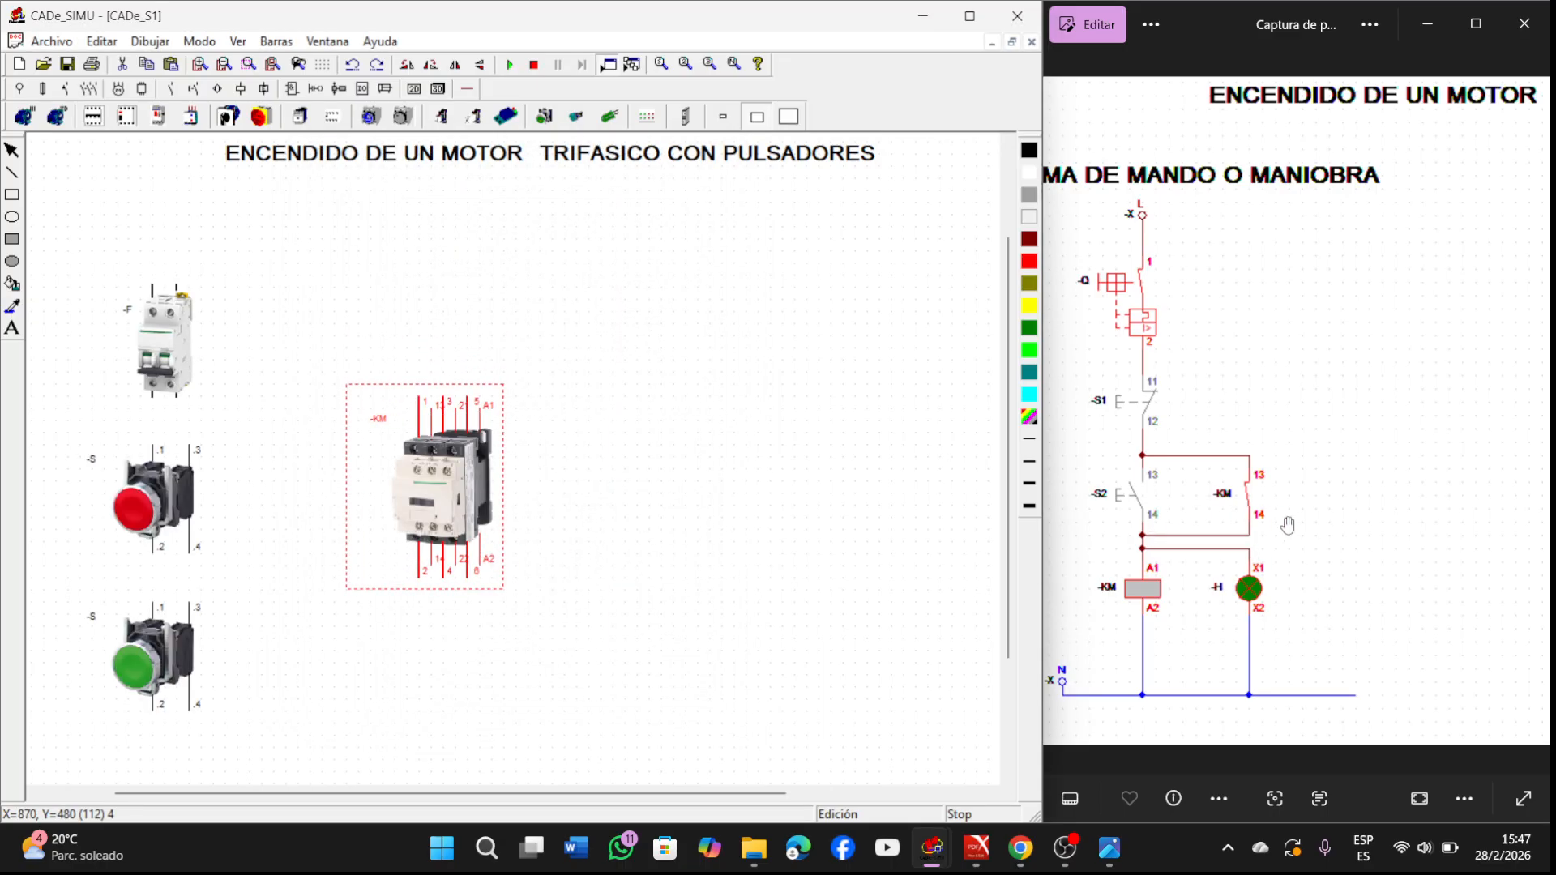
Step: Place a green 3D pilot lamp -H beside contactor -KM
click(575, 118)
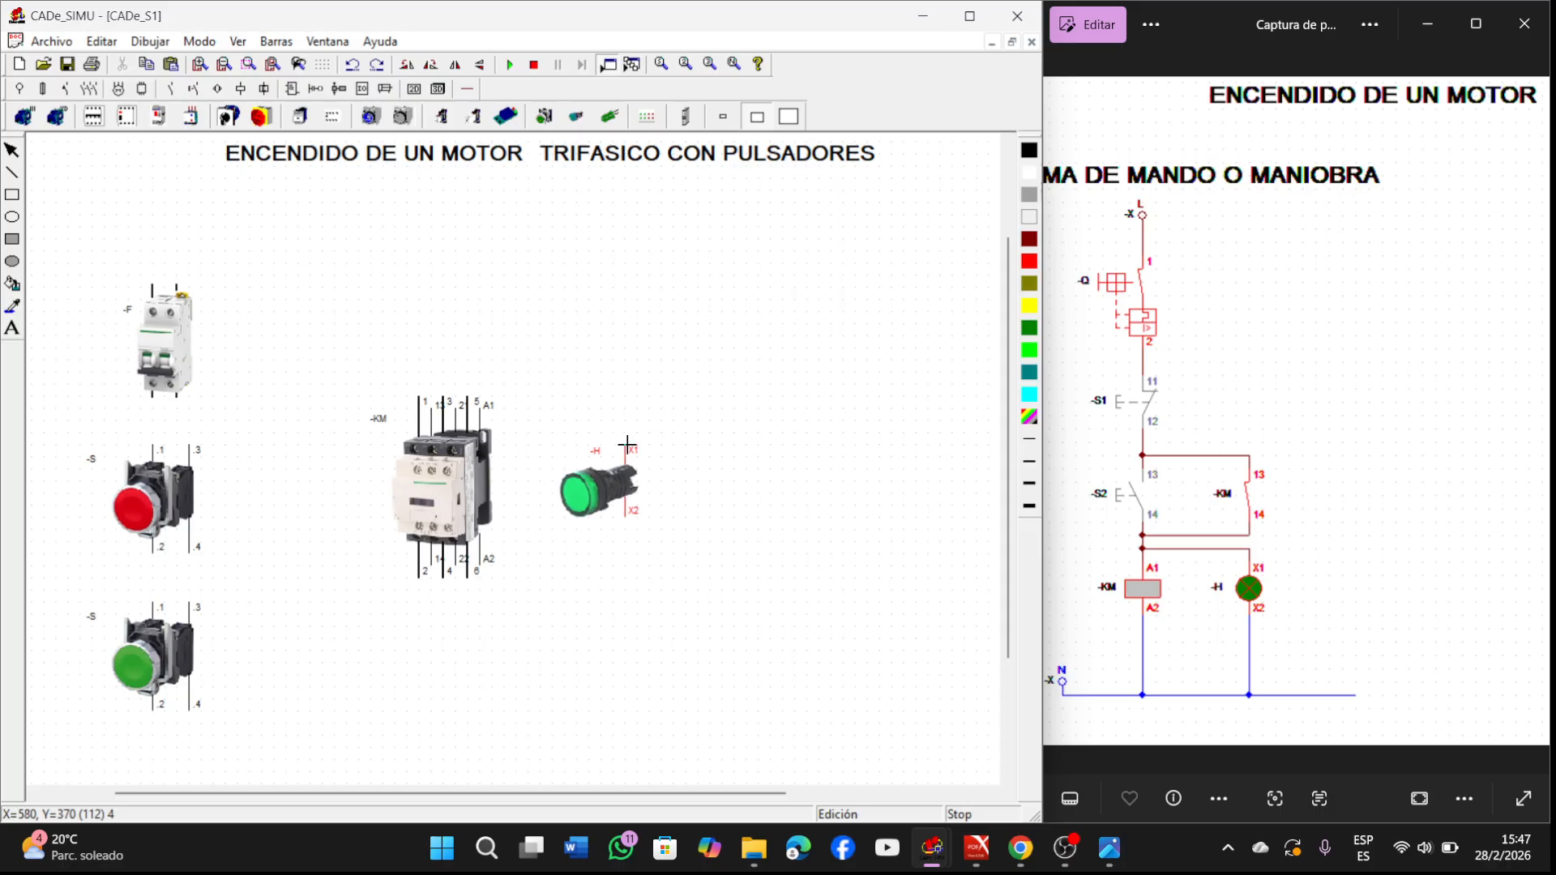
click(627, 444)
Step: Place a three-pole 3D circuit breaker above contactor -KM, following the reference power schematic, and set its size to Pequeño
drag(1304, 479, 1248, 478)
drag(1429, 520, 1167, 555)
drag(1374, 548, 918, 536)
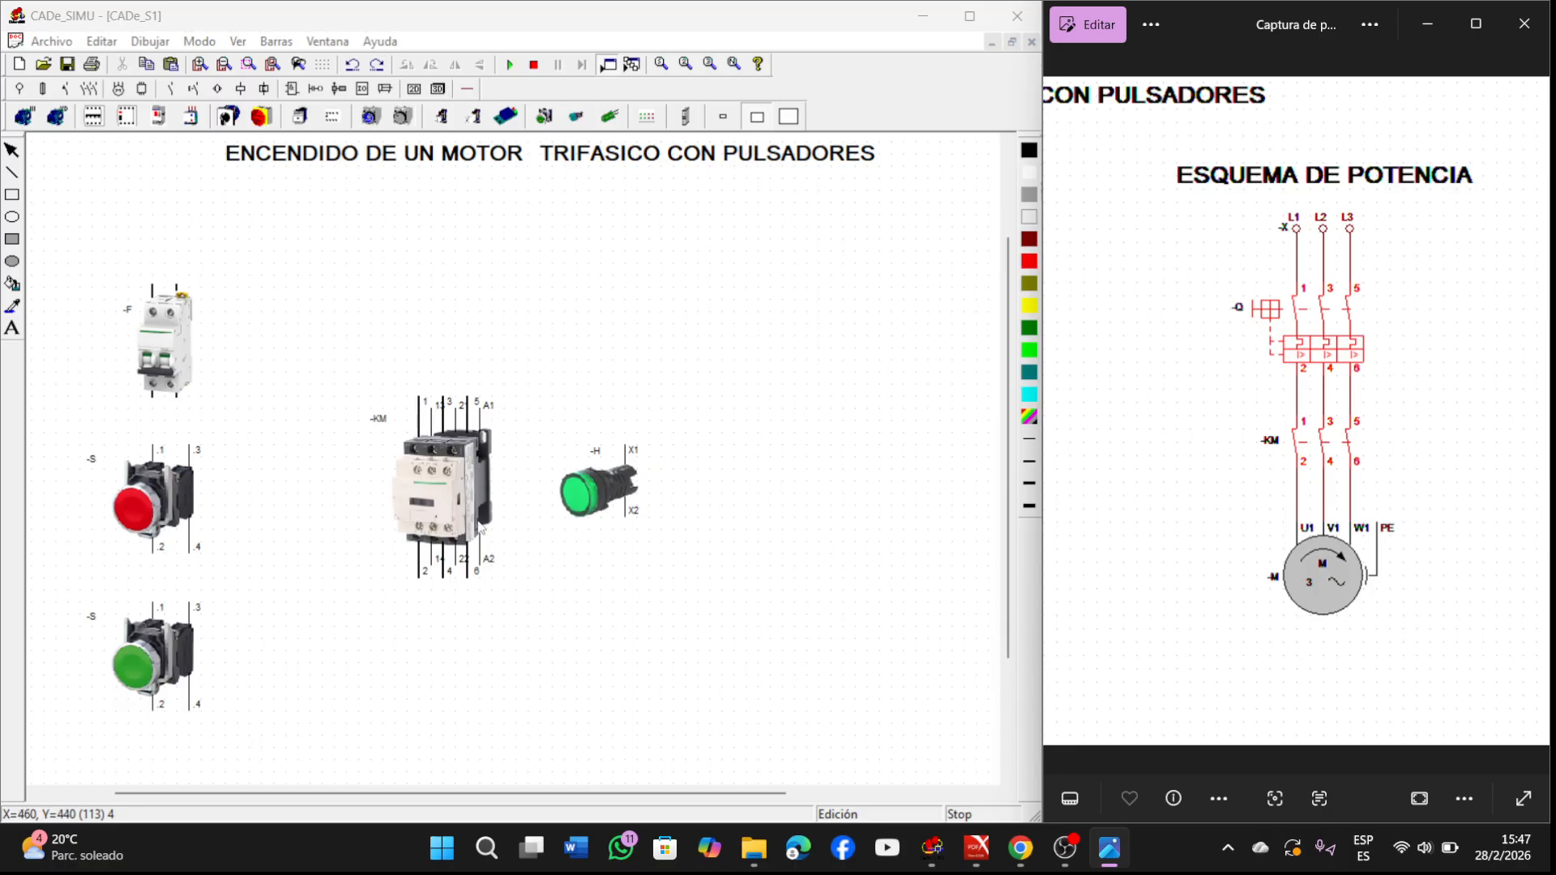
click(98, 121)
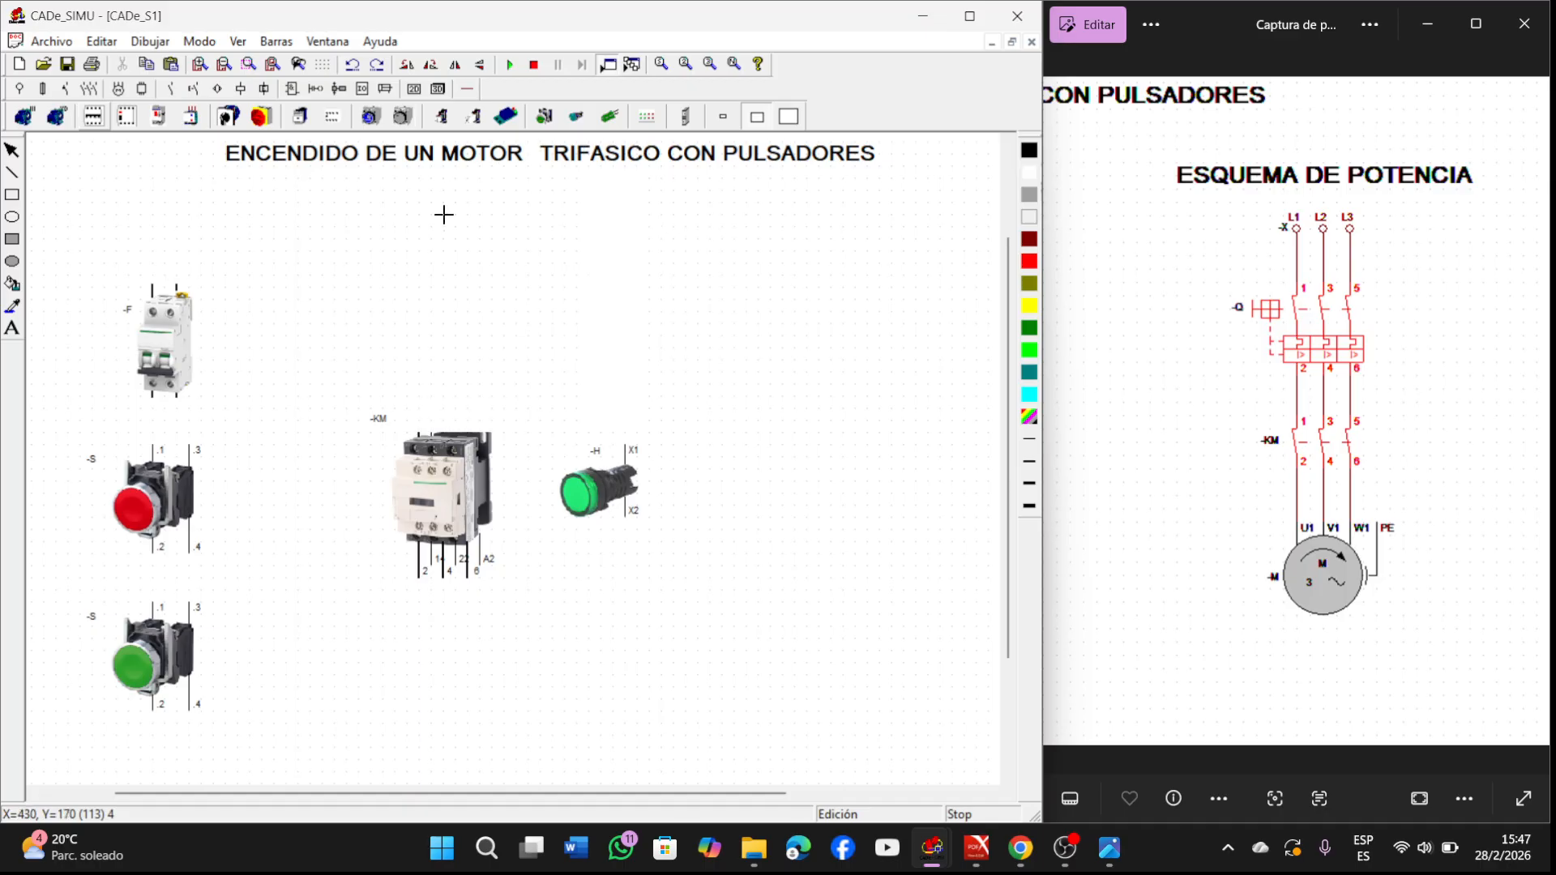
click(395, 205)
right_click(556, 348)
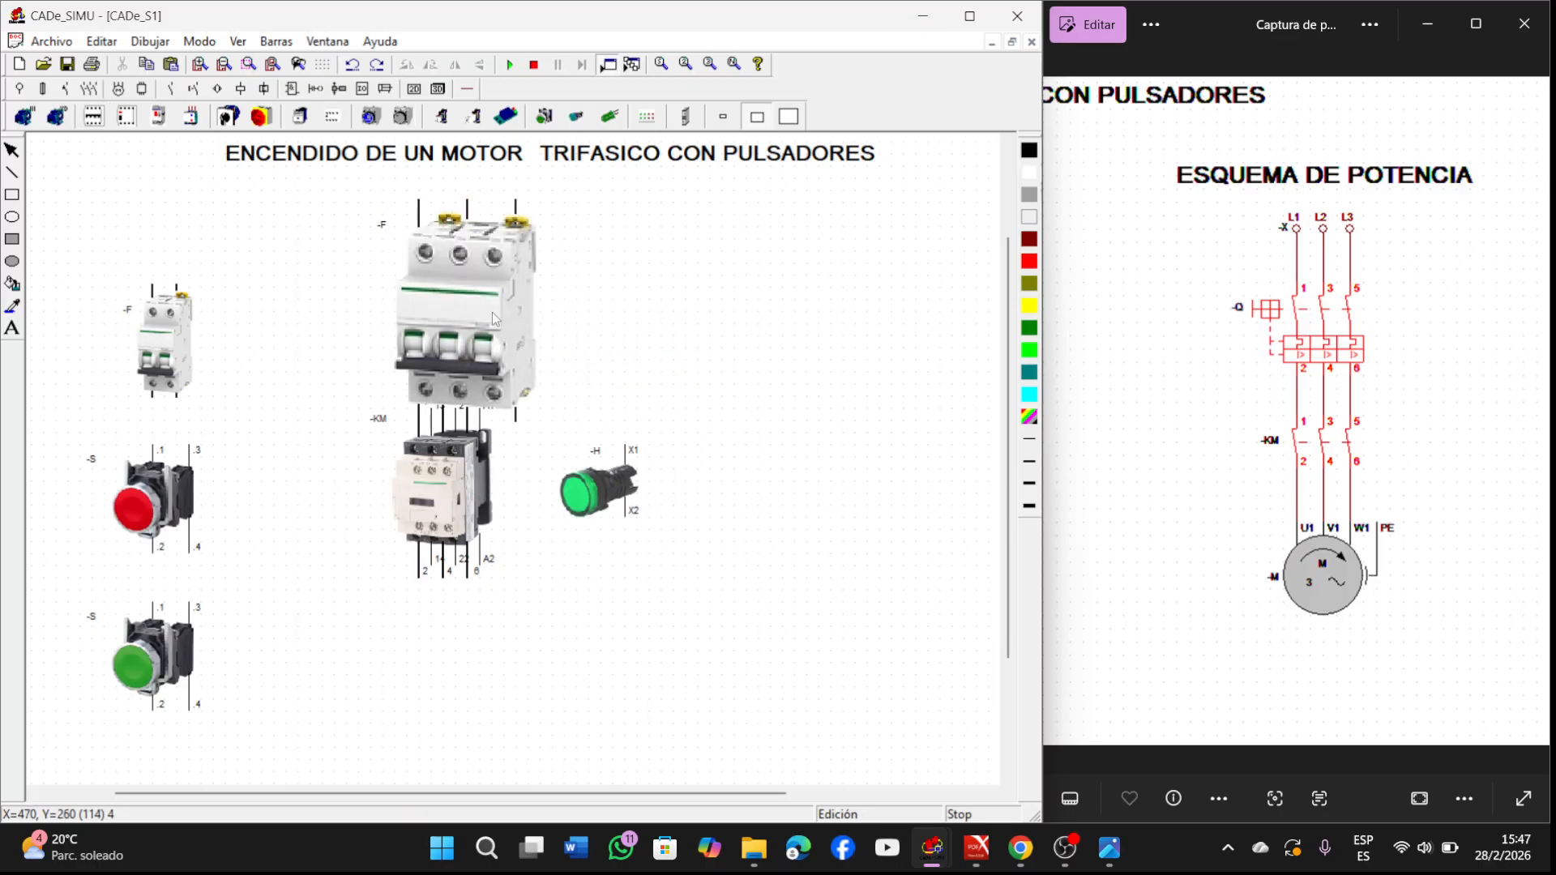
double_click(488, 311)
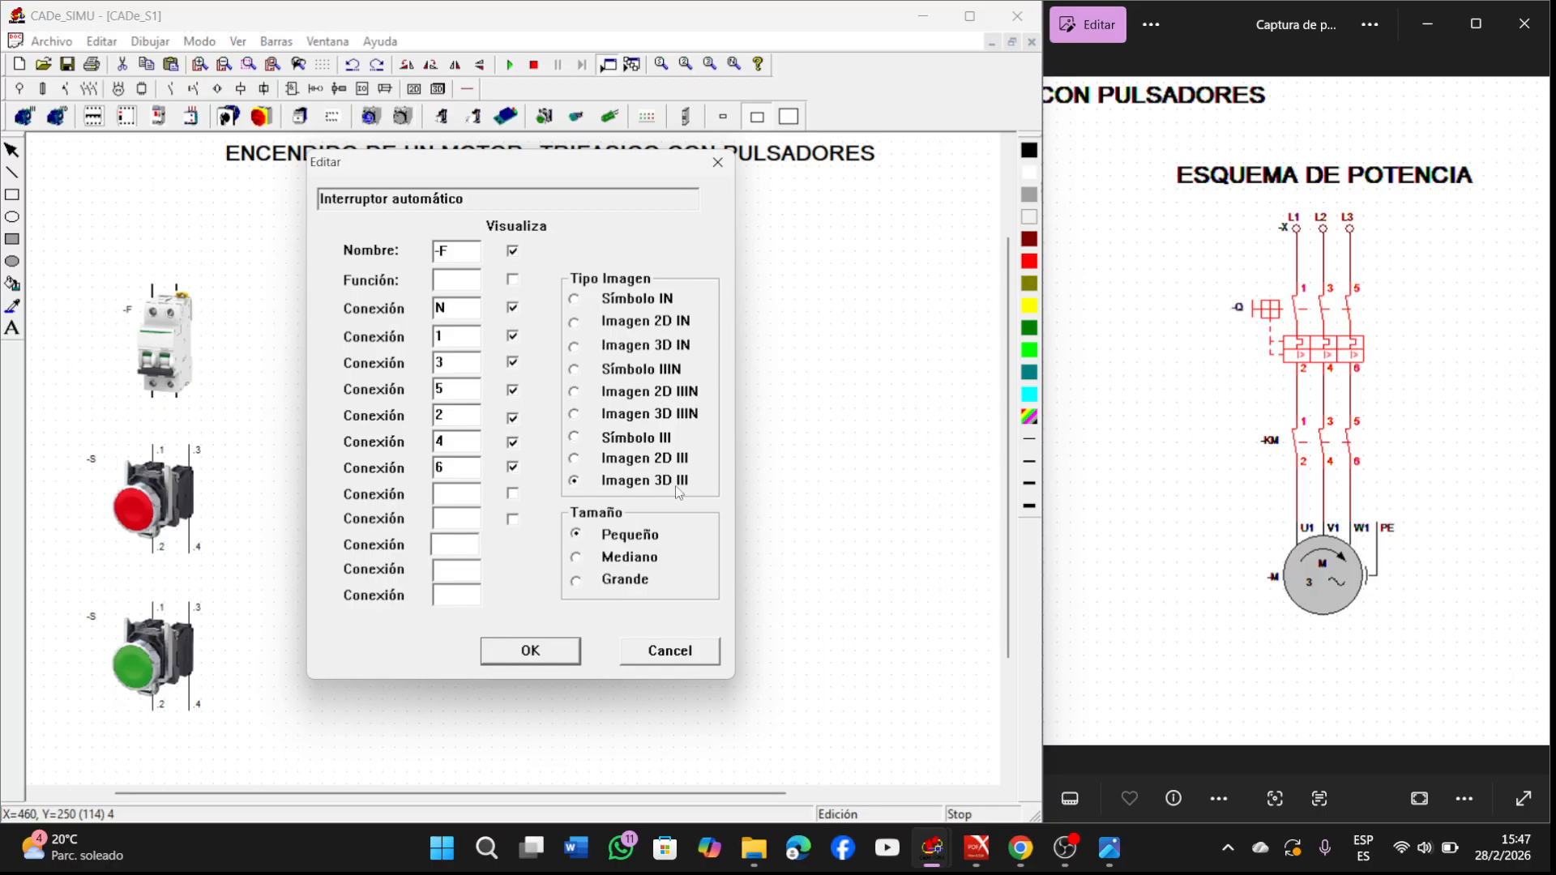
click(530, 651)
Step: Space out the three-pole breaker, contactor -KM and lamp -H away from the pushbuttons, and level the two-pole breaker with the three-pole one
drag(444, 261, 455, 332)
drag(441, 496, 446, 518)
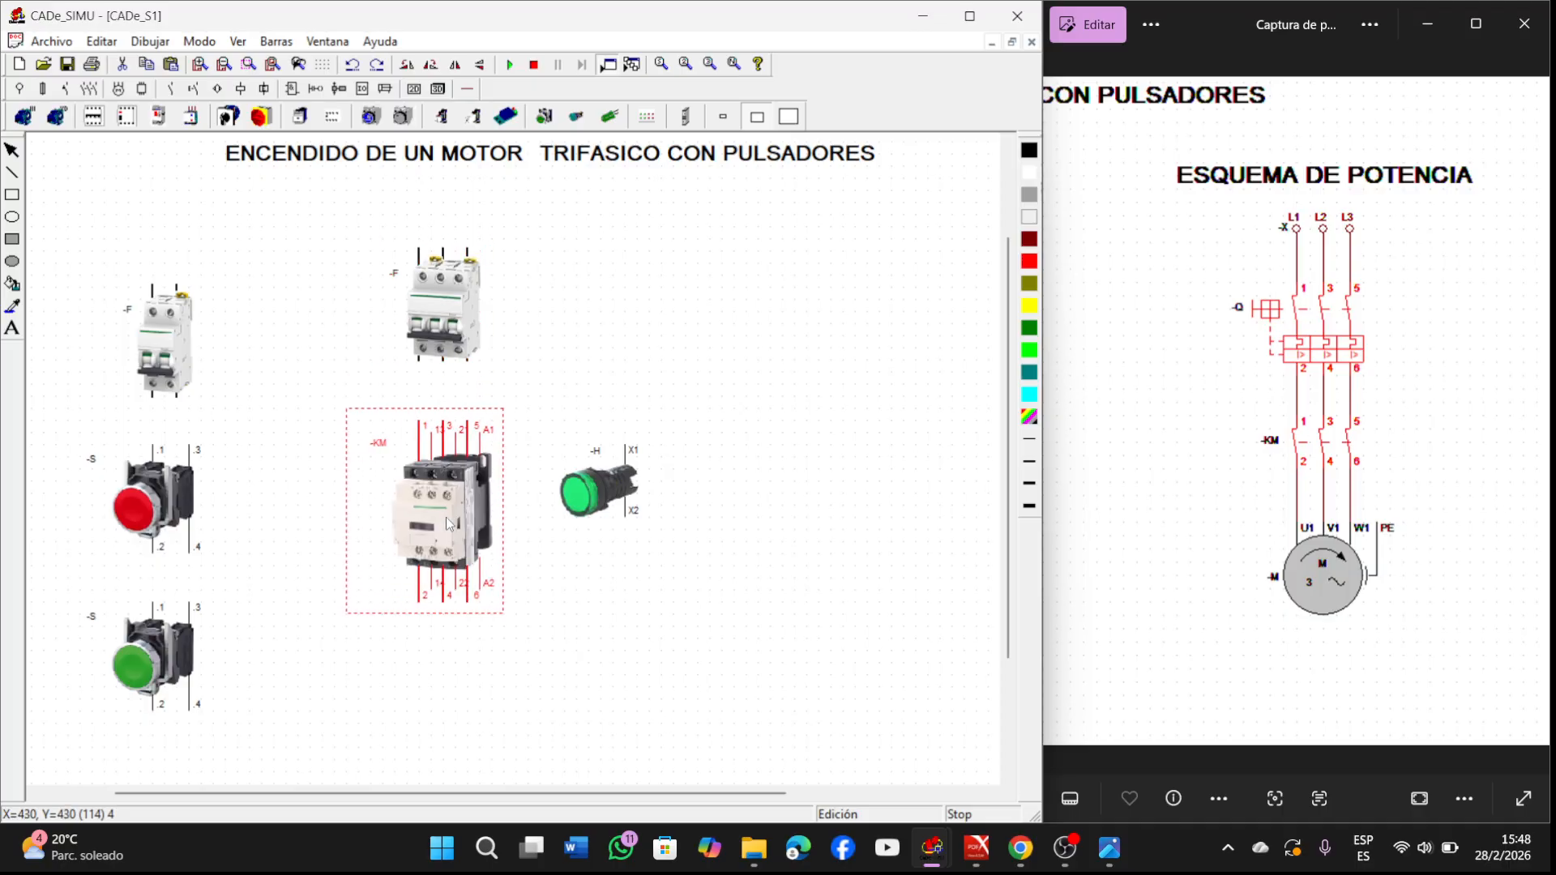
drag(599, 512, 695, 523)
drag(489, 520, 570, 520)
drag(465, 296, 556, 308)
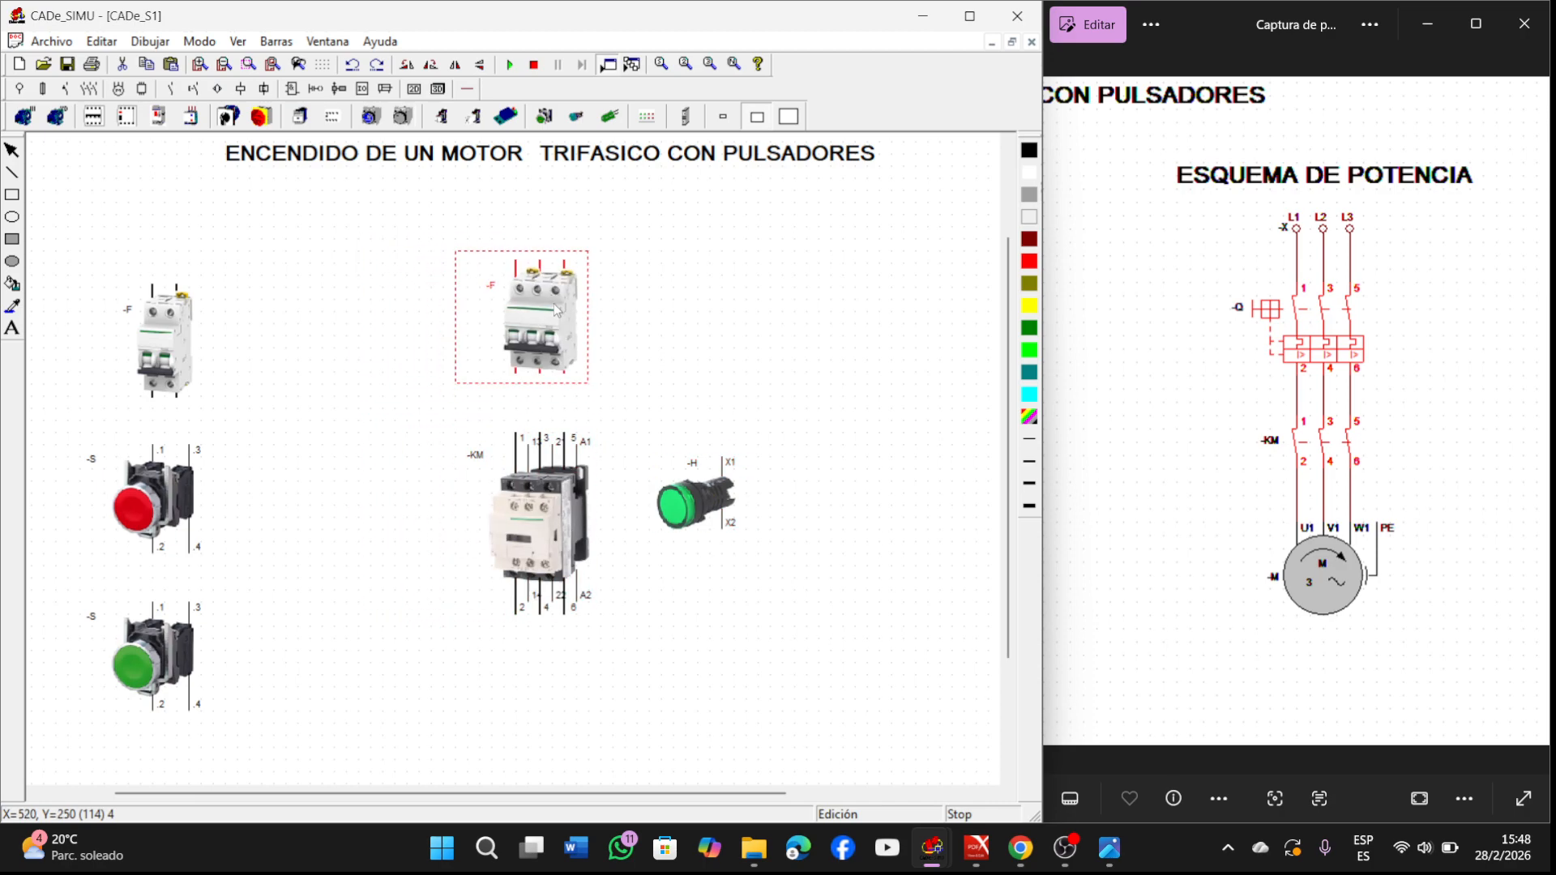
drag(154, 340, 156, 316)
click(150, 467)
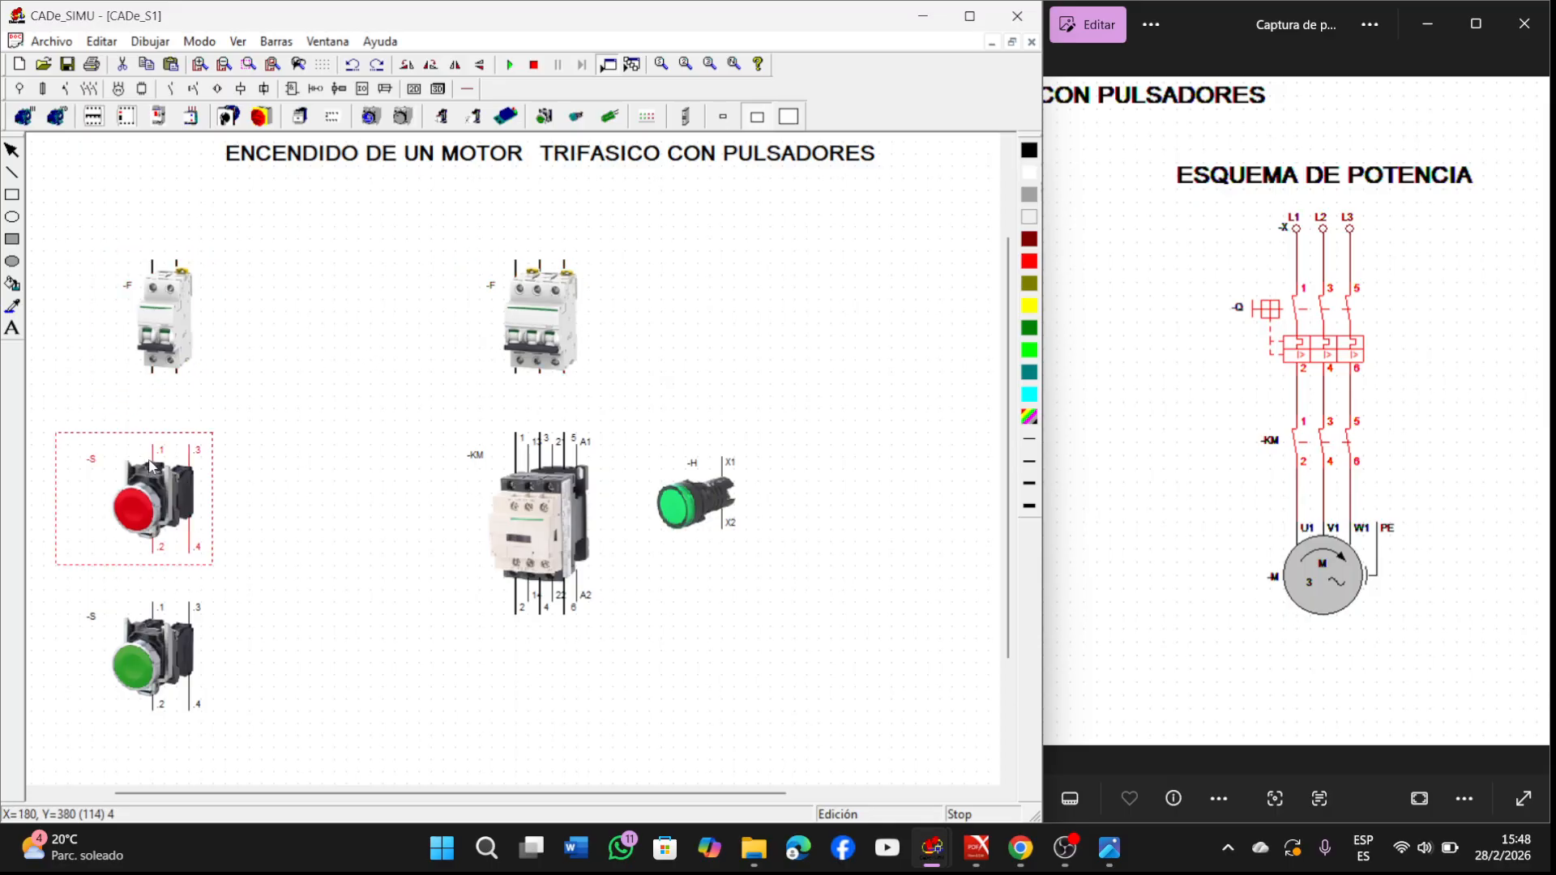
Step: Place one three-phase 3D motor -M below contactor -KM, lined up with its power terminals
click(356, 609)
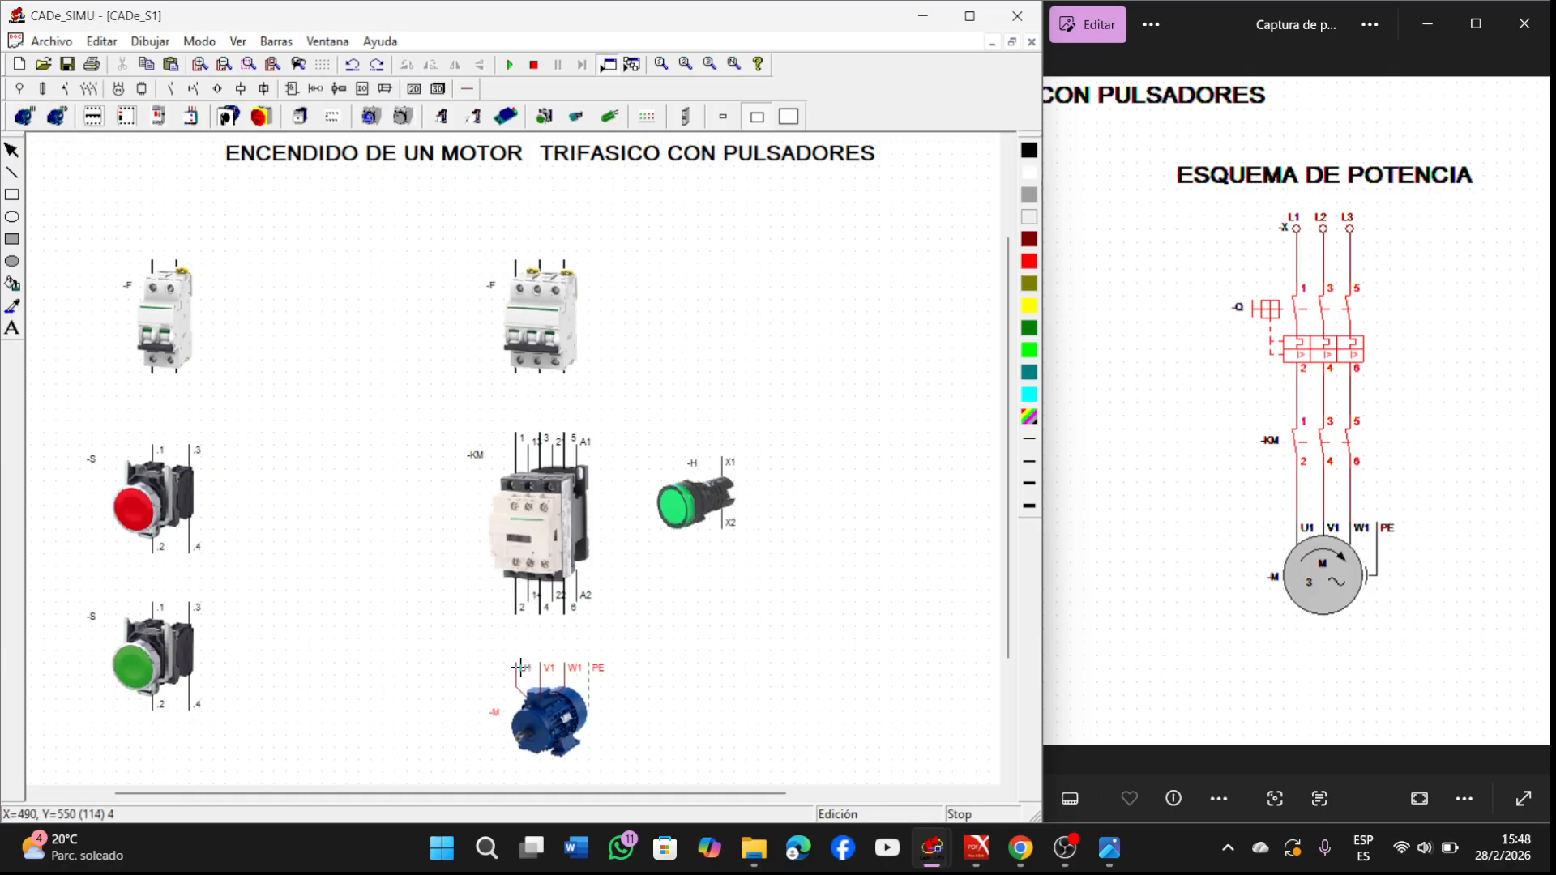
click(522, 672)
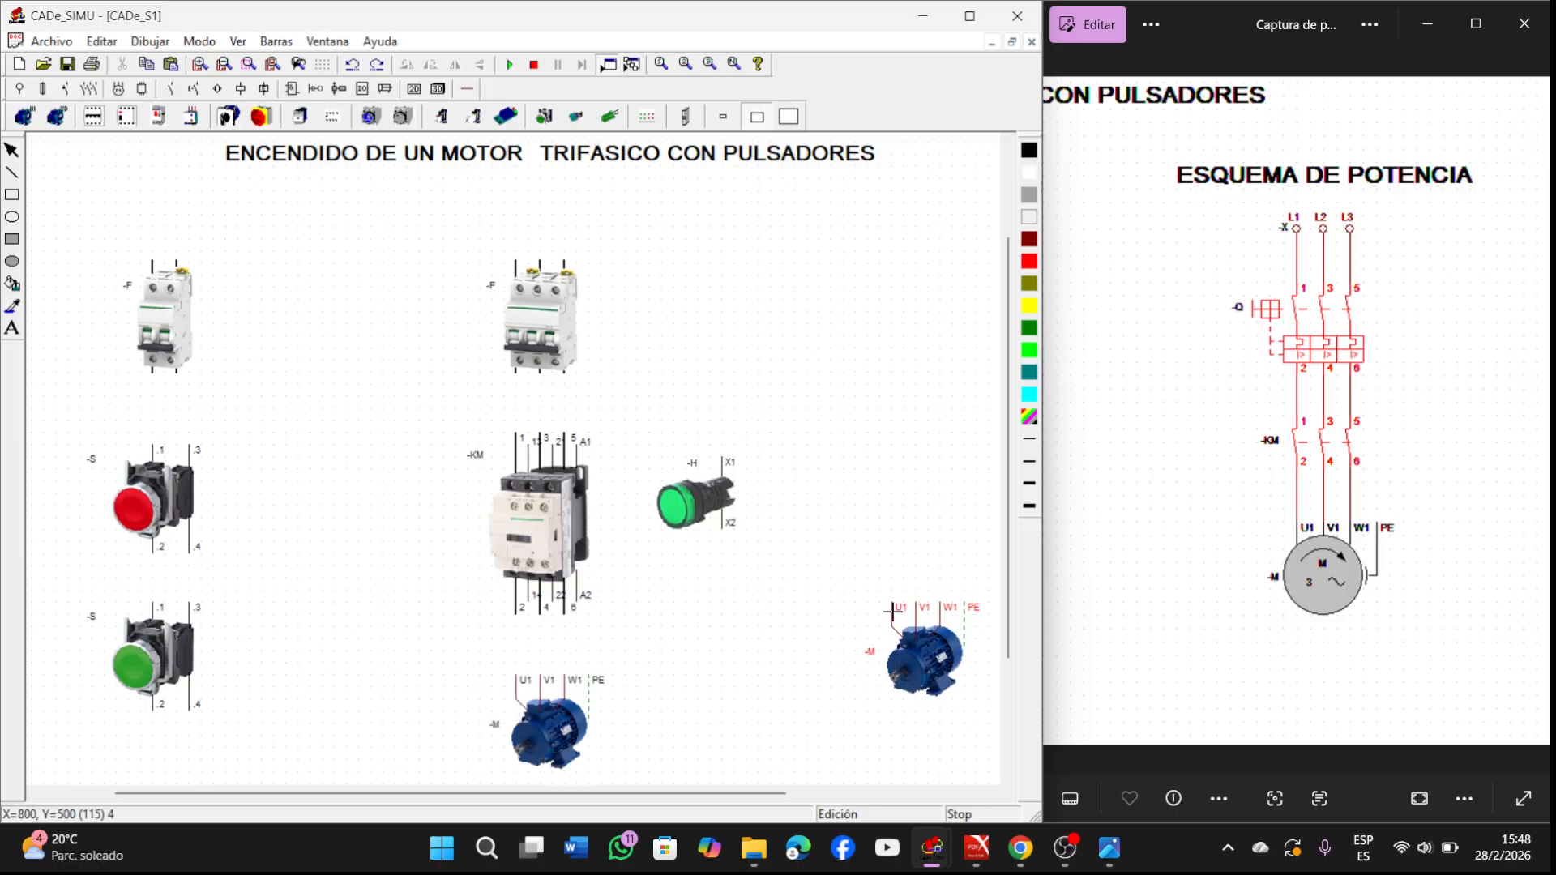
right_click(928, 616)
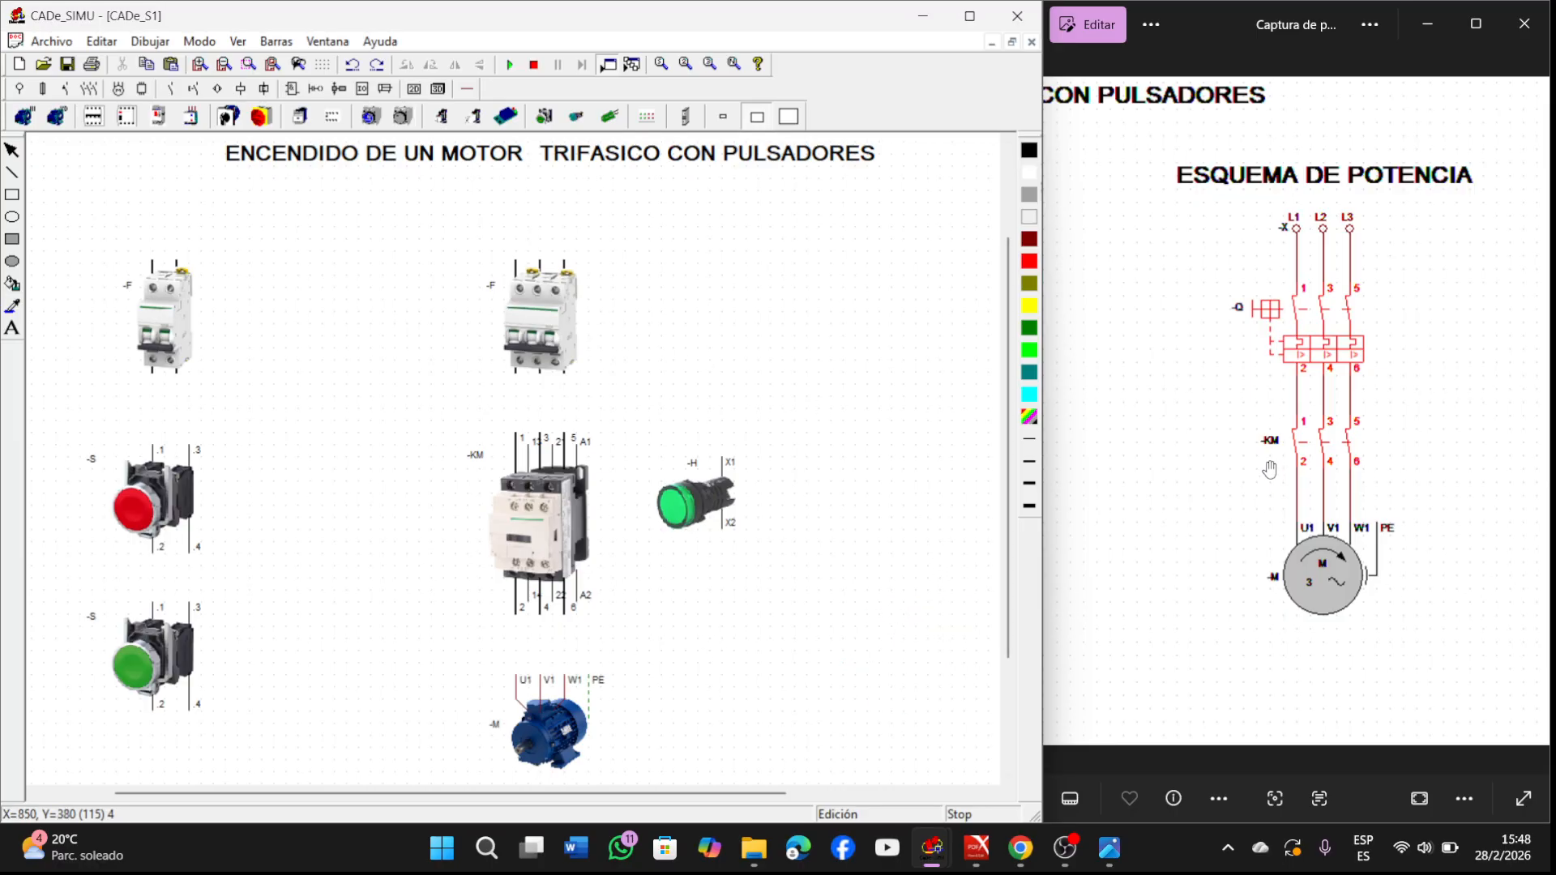
Step: Add supply terminals L and N above the two-pole breaker and a three-phase supply L1, L2, L3 above the three-pole breaker
drag(1171, 483, 1446, 504)
drag(1125, 507, 1358, 496)
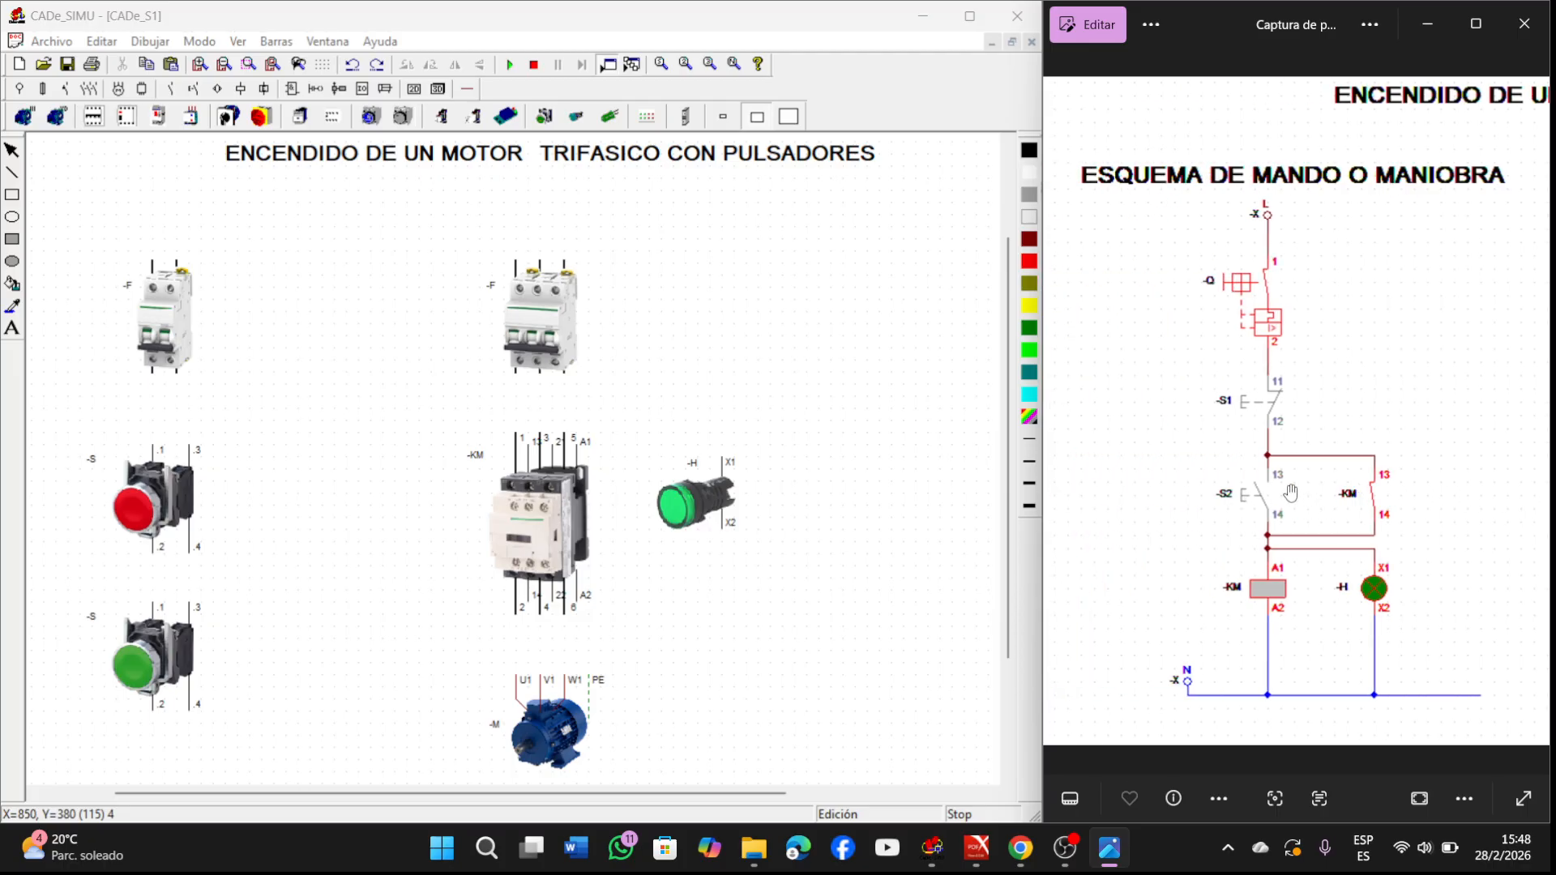
click(467, 89)
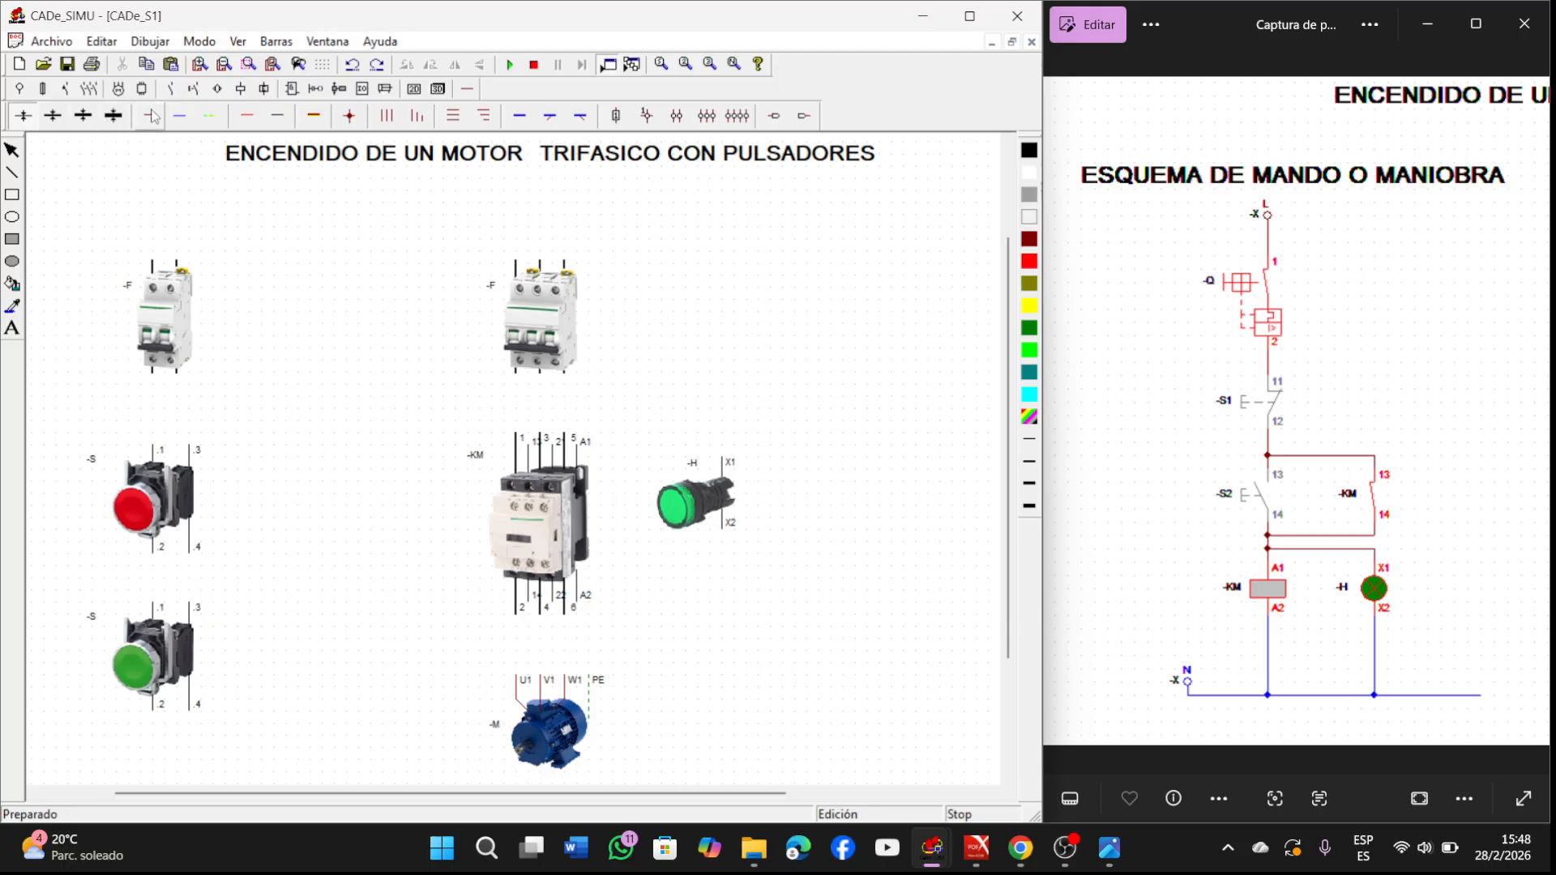
click(20, 89)
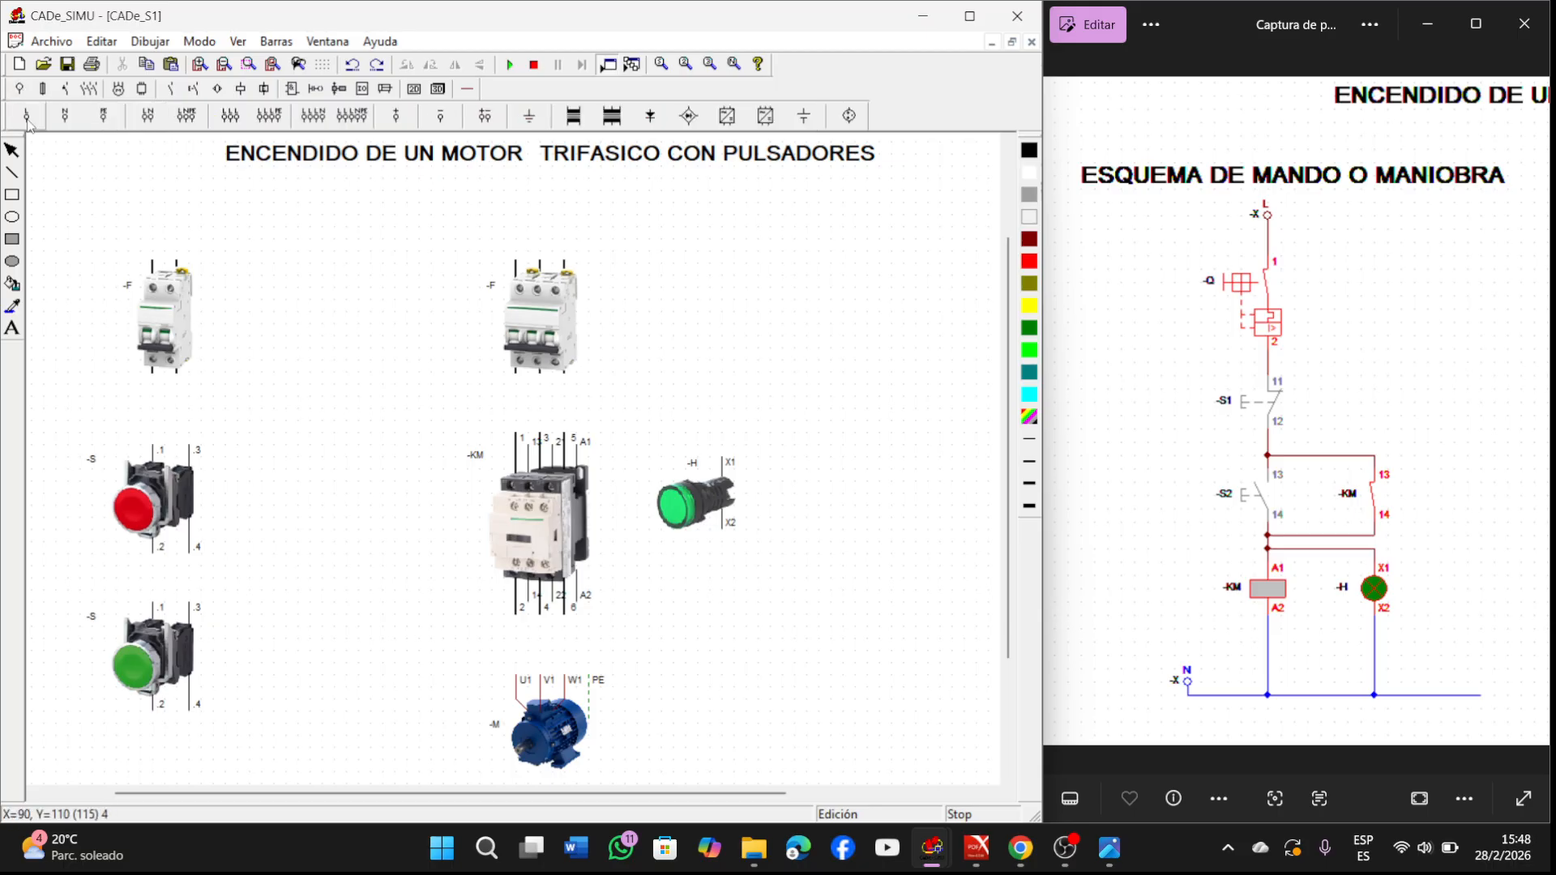
click(152, 238)
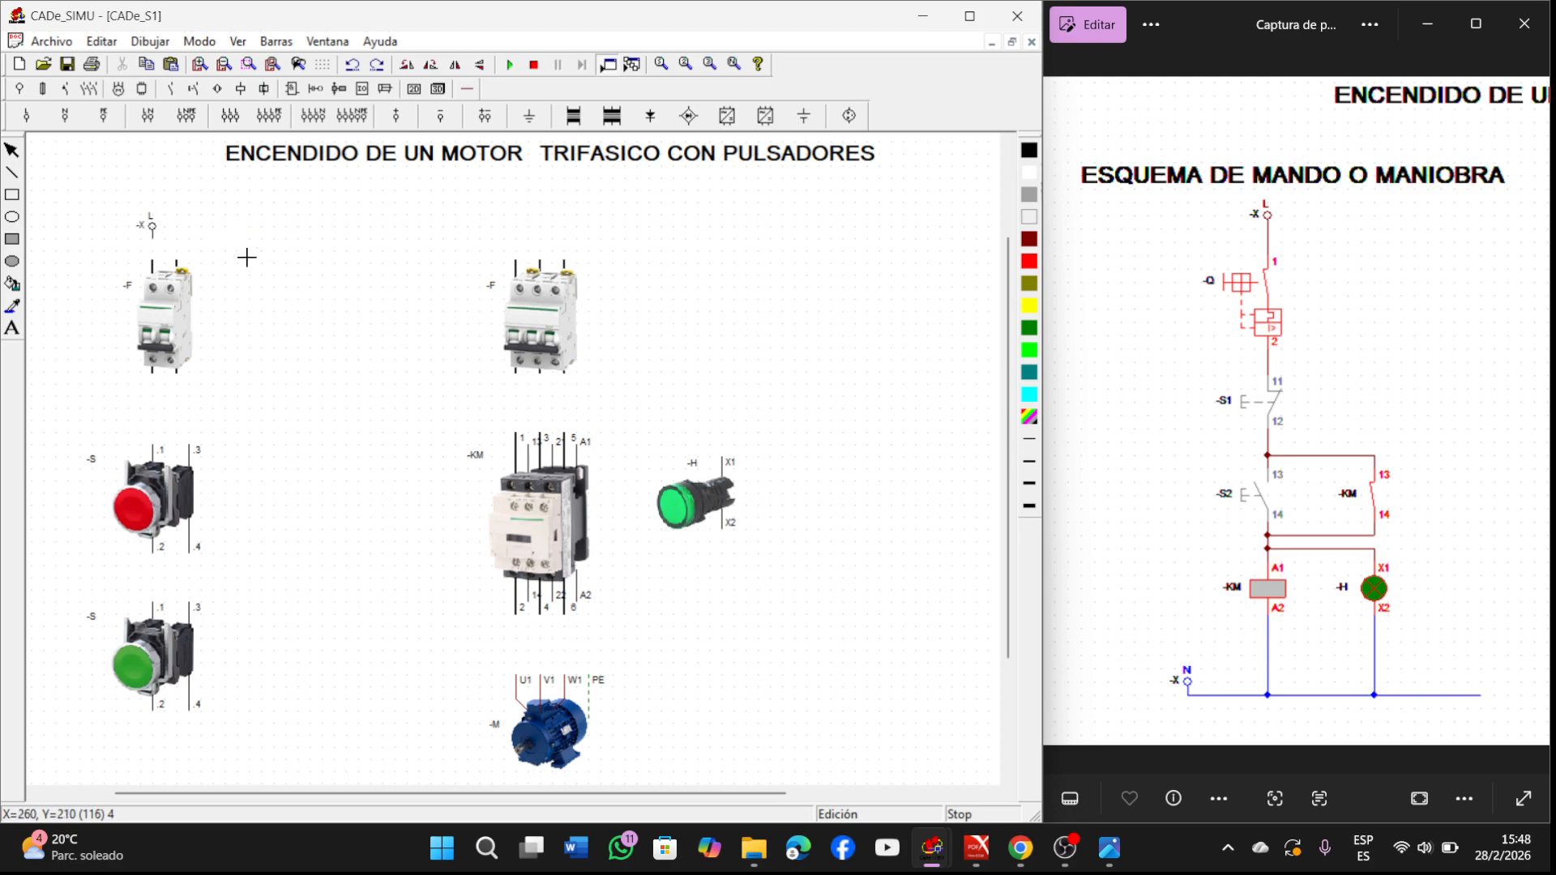
click(65, 115)
click(177, 238)
click(230, 115)
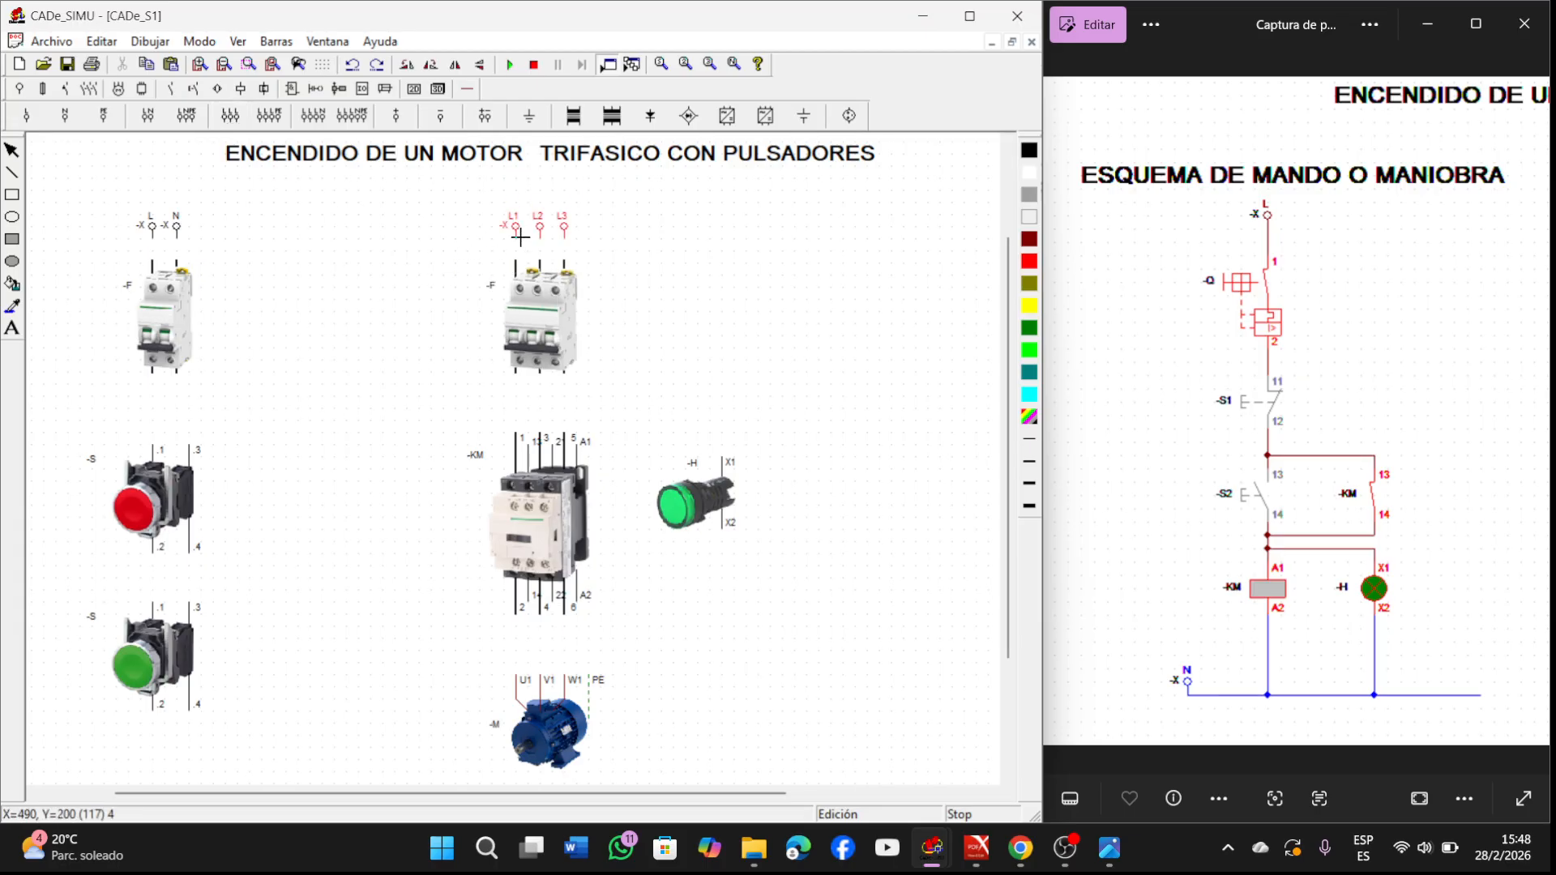
click(521, 237)
Step: Connect supply terminal L to the two-pole breaker's upper phase terminal with a phase cable
click(467, 88)
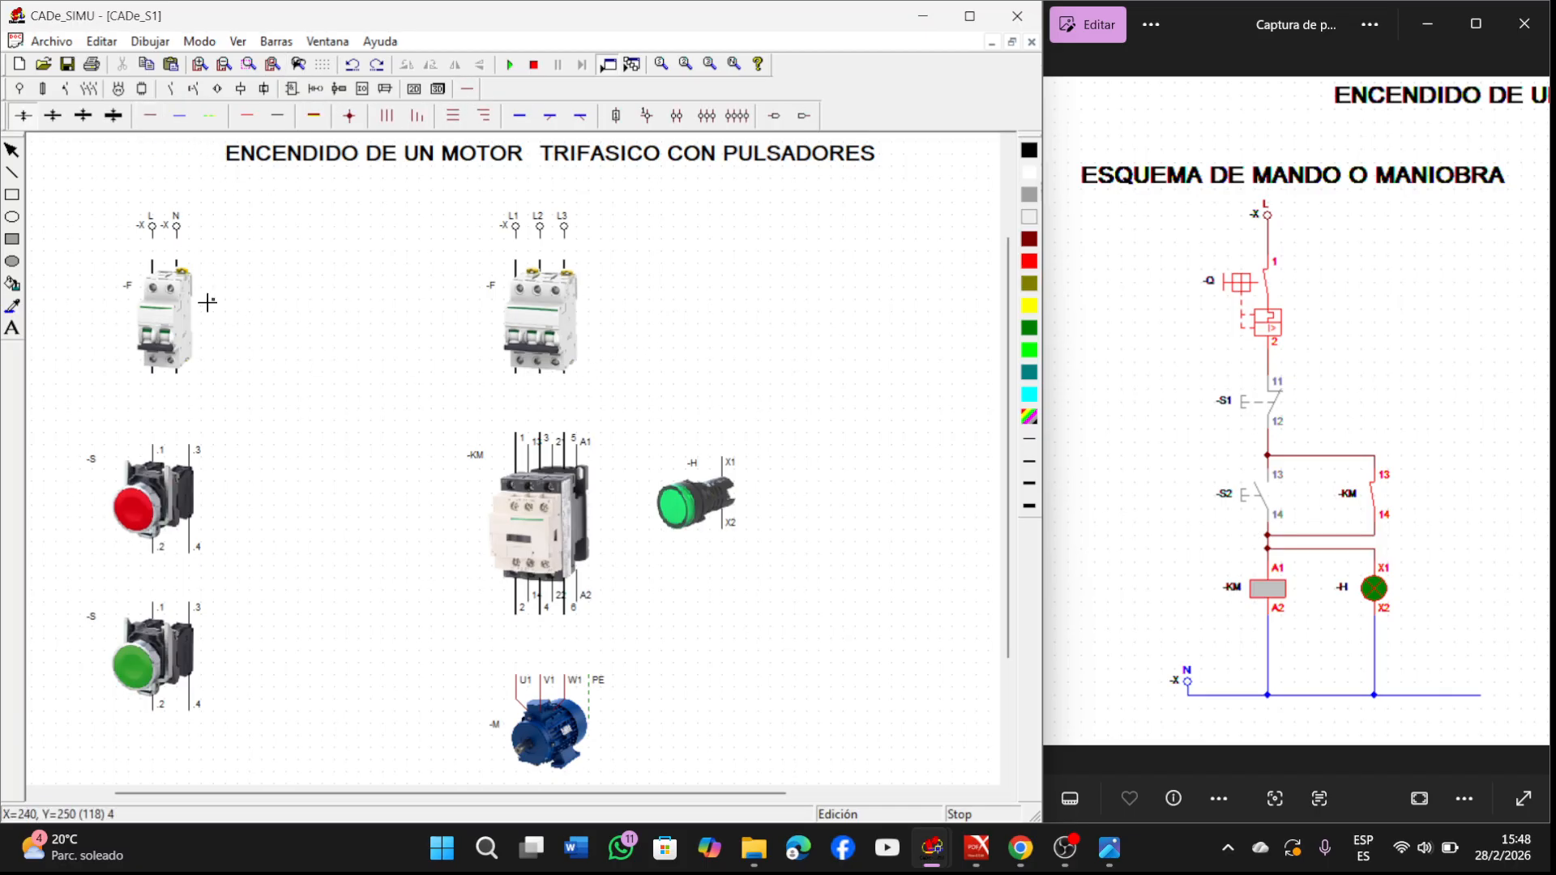
drag(155, 242, 159, 268)
Step: Change the image type of both the red and green pushbuttons to Símbolo
click(149, 519)
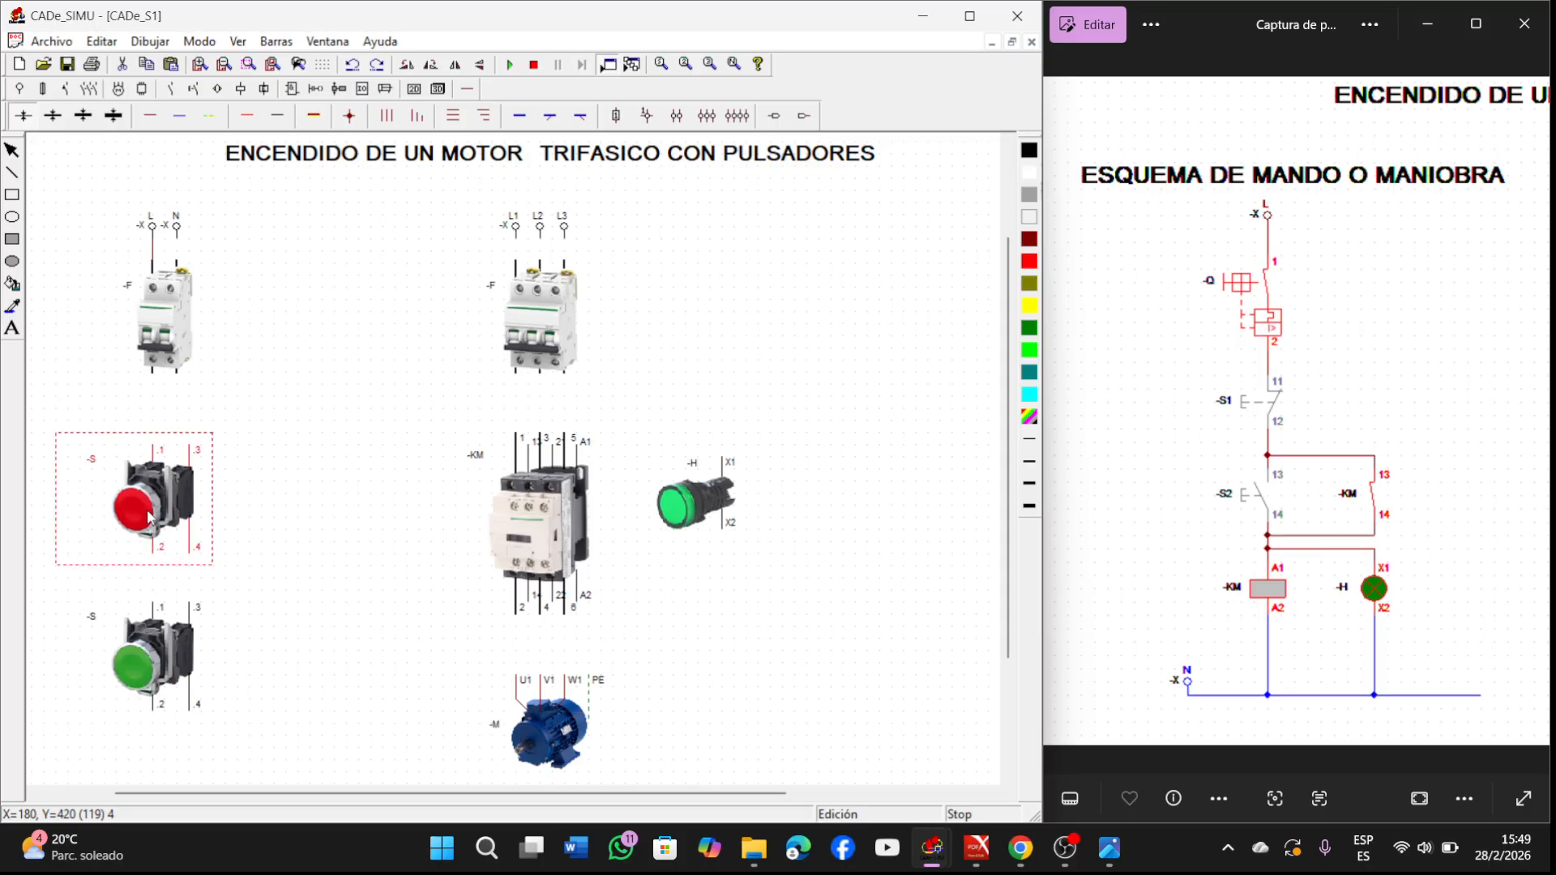
double_click(149, 519)
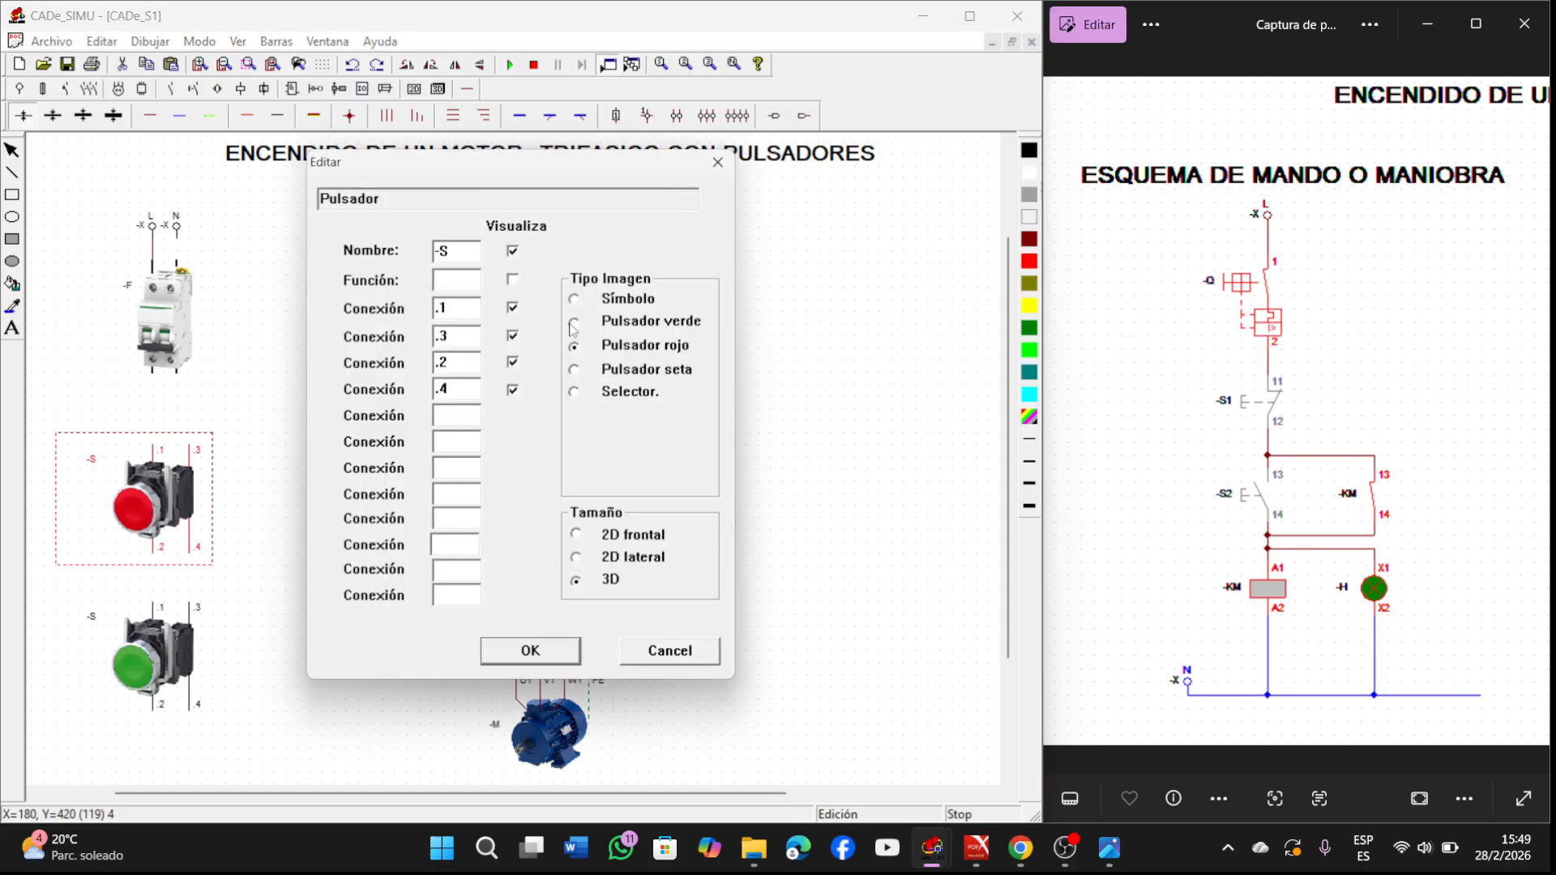
click(551, 652)
double_click(162, 666)
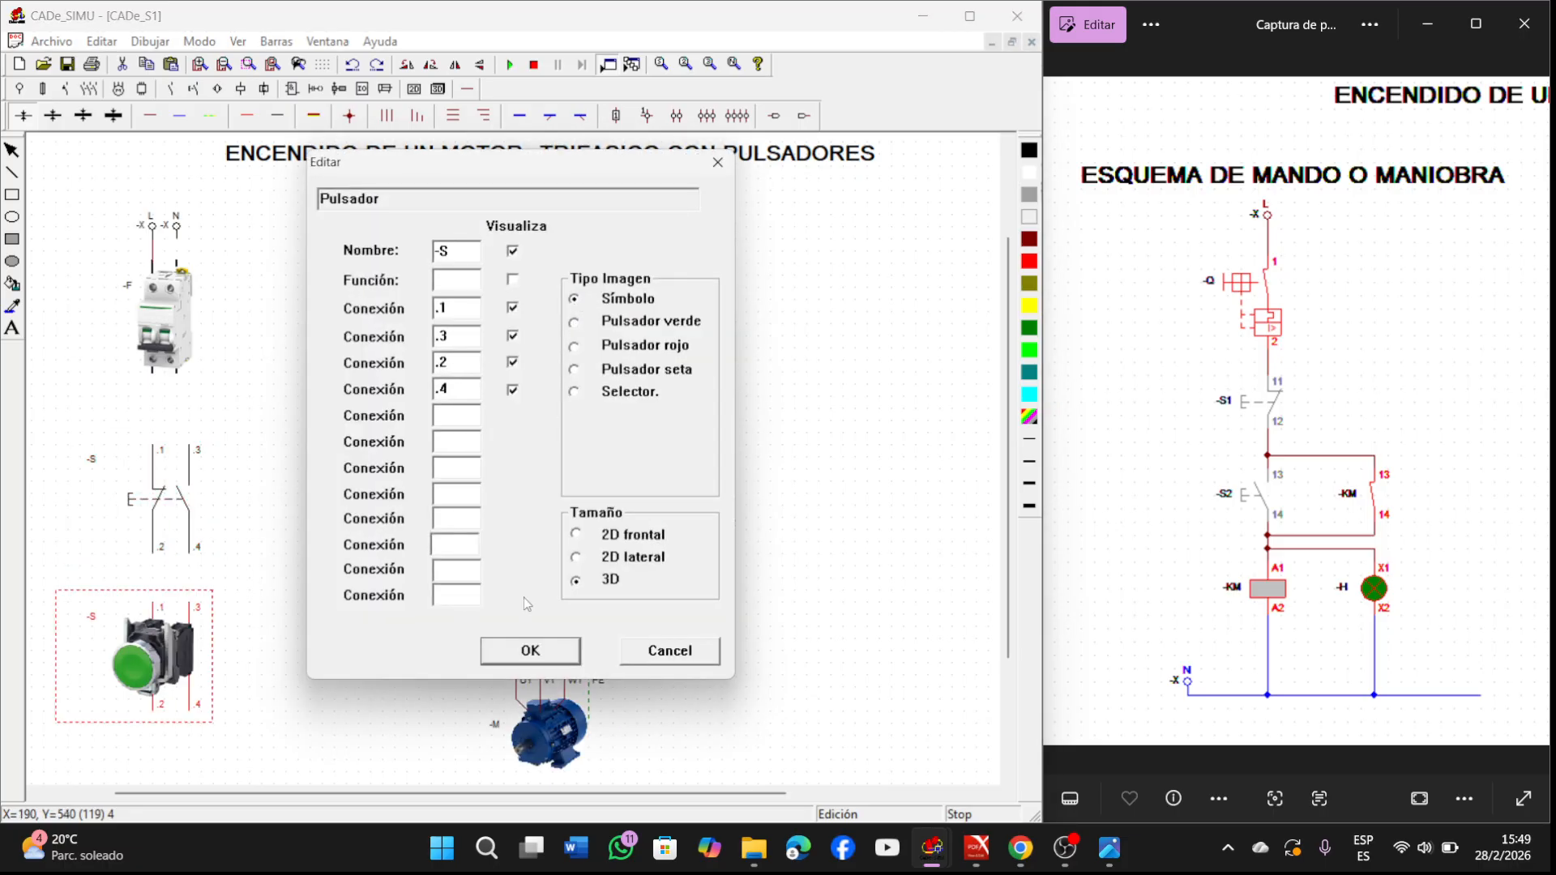
click(529, 661)
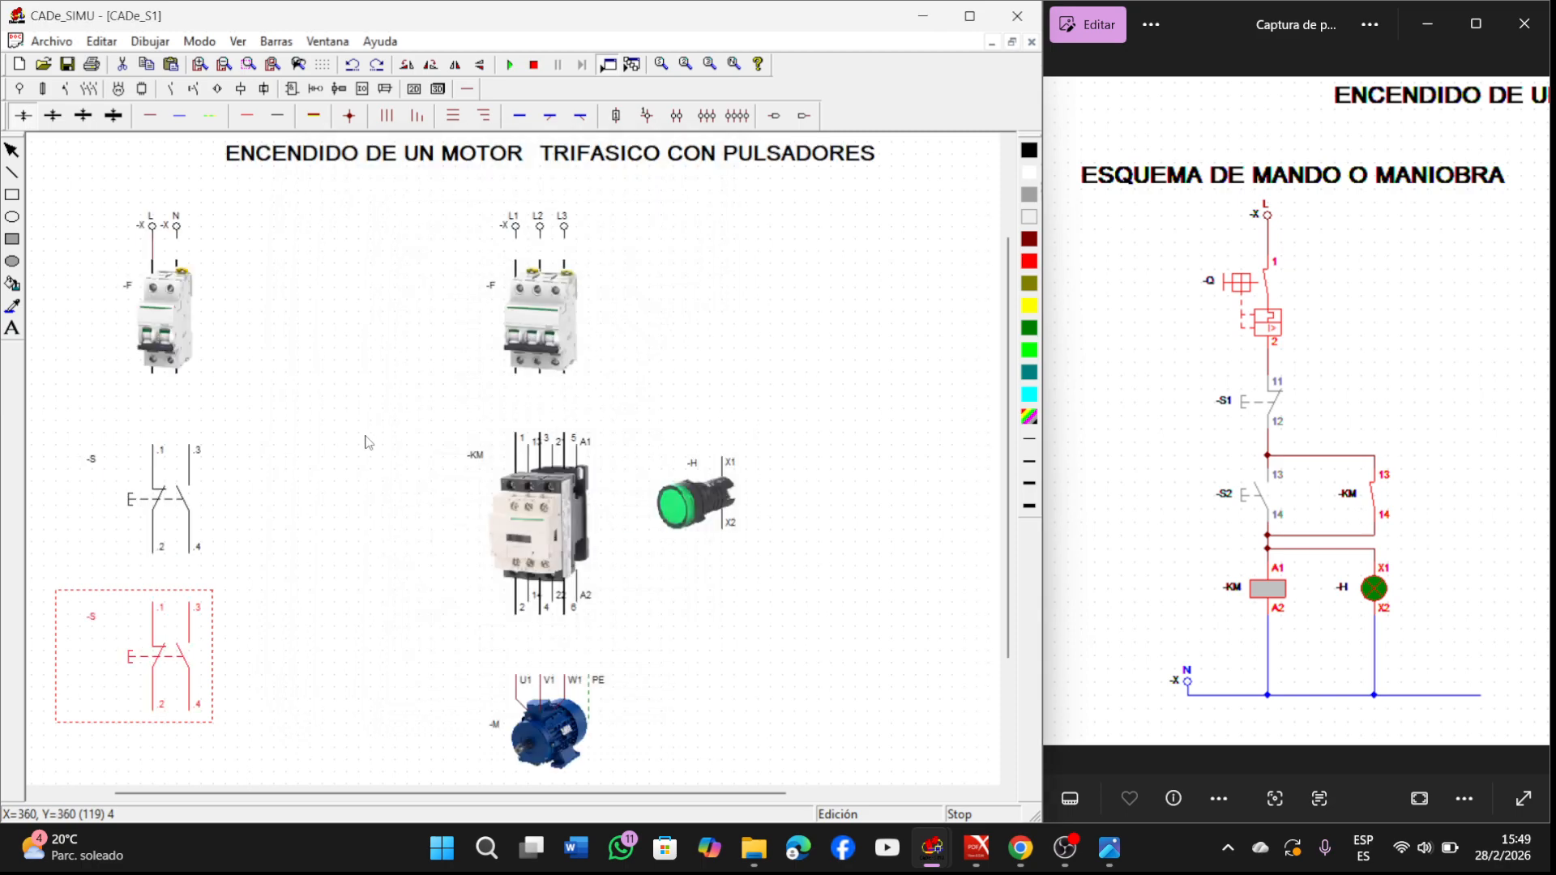
click(363, 445)
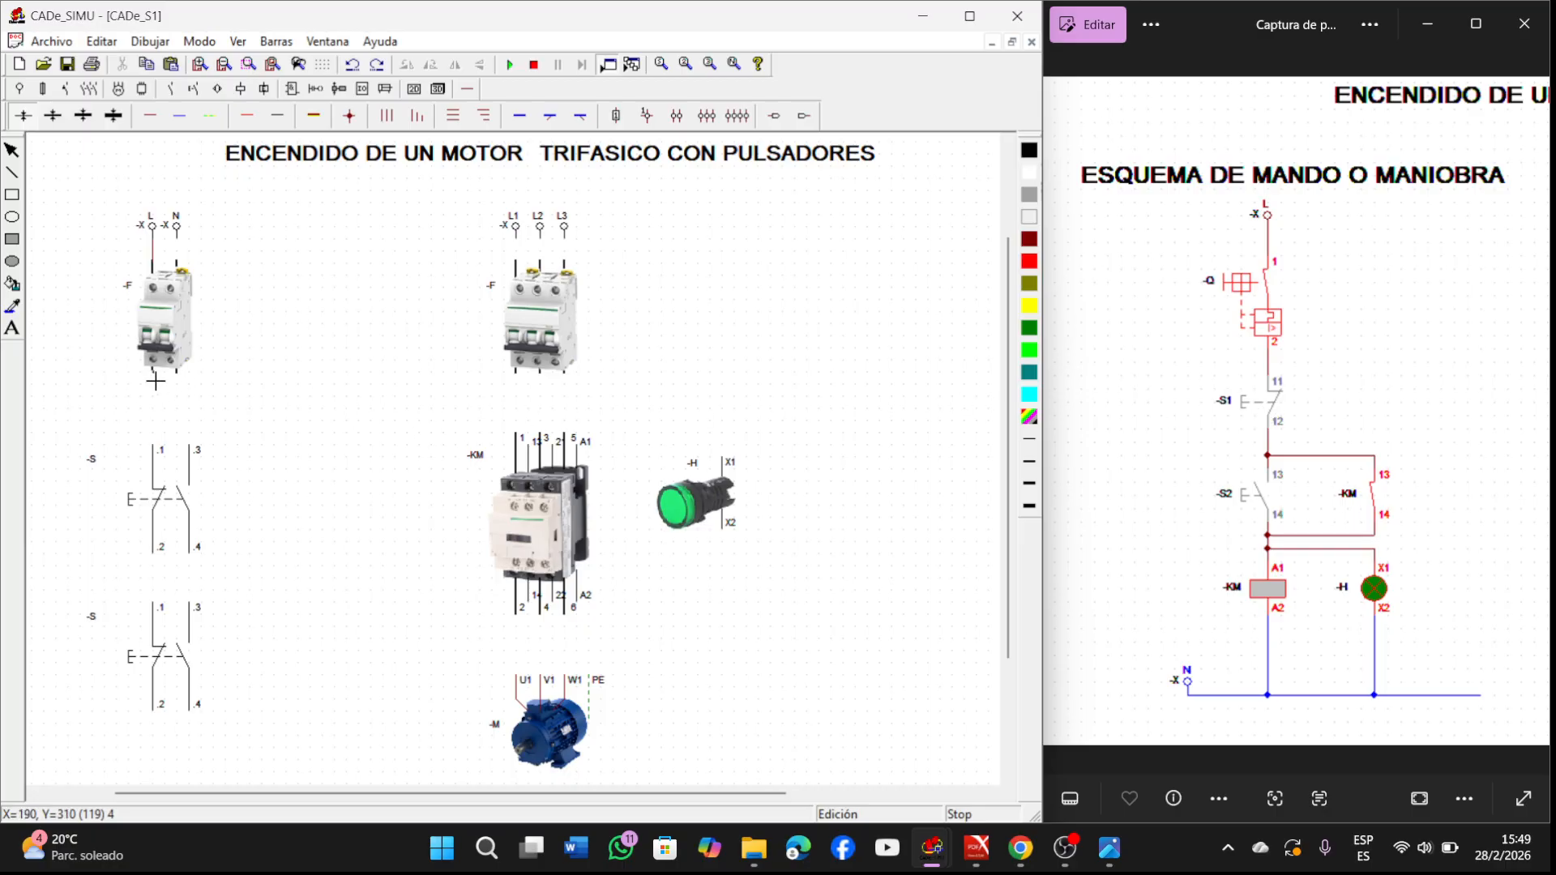
Step: Wire the breaker's phase output through the upper pushbutton's .1-.2 contact and the lower pushbutton's .3-.4 contact to -KM coil terminal A1
click(152, 444)
mouse_move(159, 558)
mouse_down()
mouse_move(158, 580)
mouse_move(196, 587)
mouse_up()
mouse_move(191, 717)
mouse_down()
mouse_move(205, 745)
mouse_move(412, 749)
mouse_move(403, 579)
mouse_move(438, 431)
mouse_move(402, 412)
mouse_up()
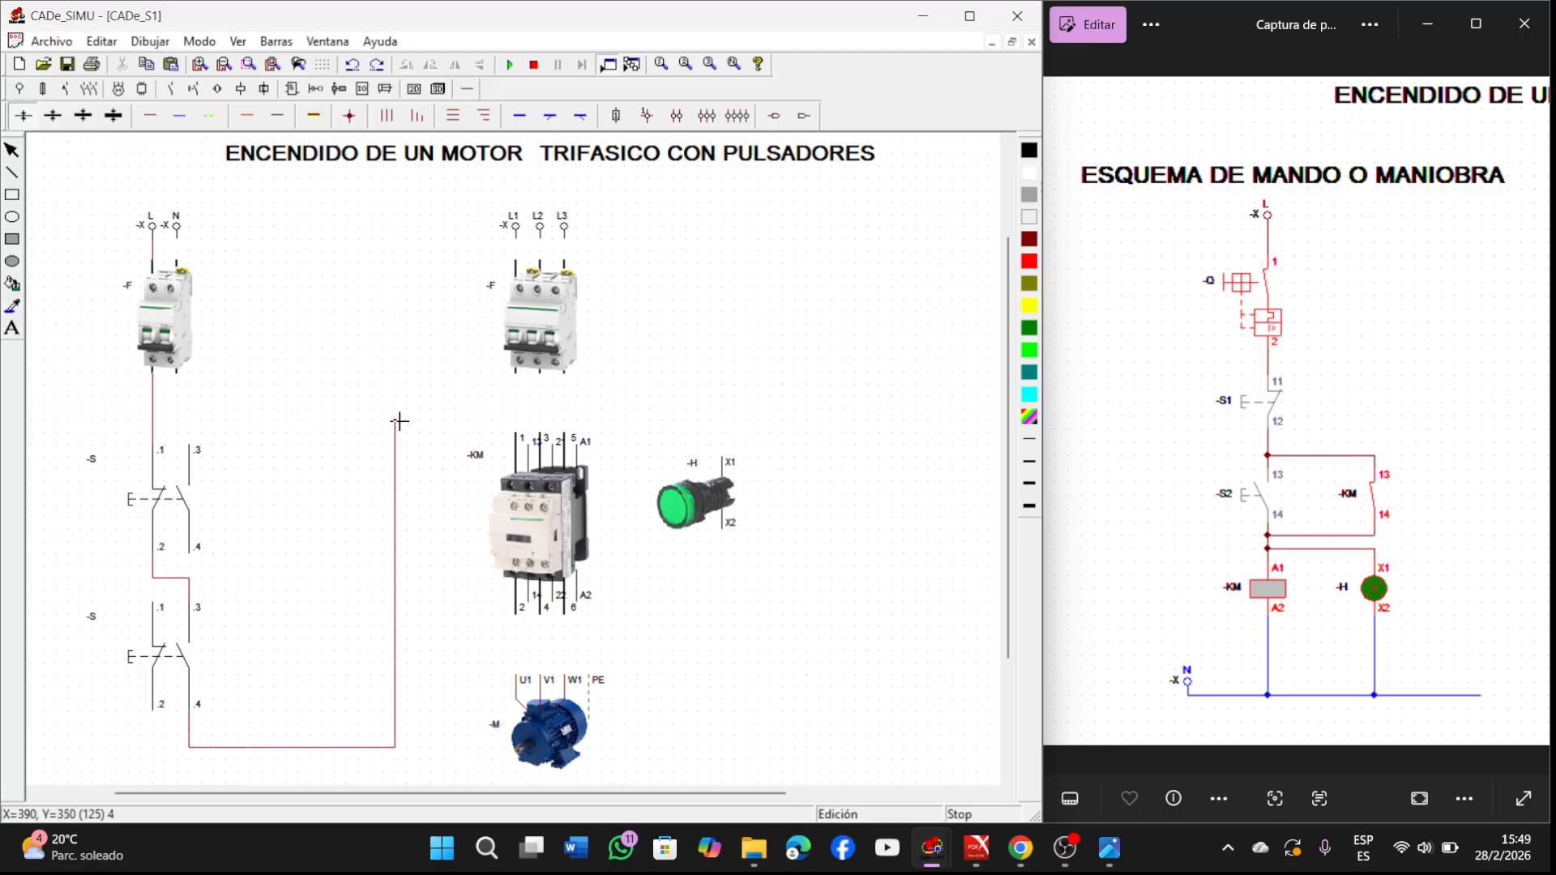
mouse_move(398, 413)
mouse_down()
mouse_move(618, 424)
mouse_move(590, 426)
mouse_up()
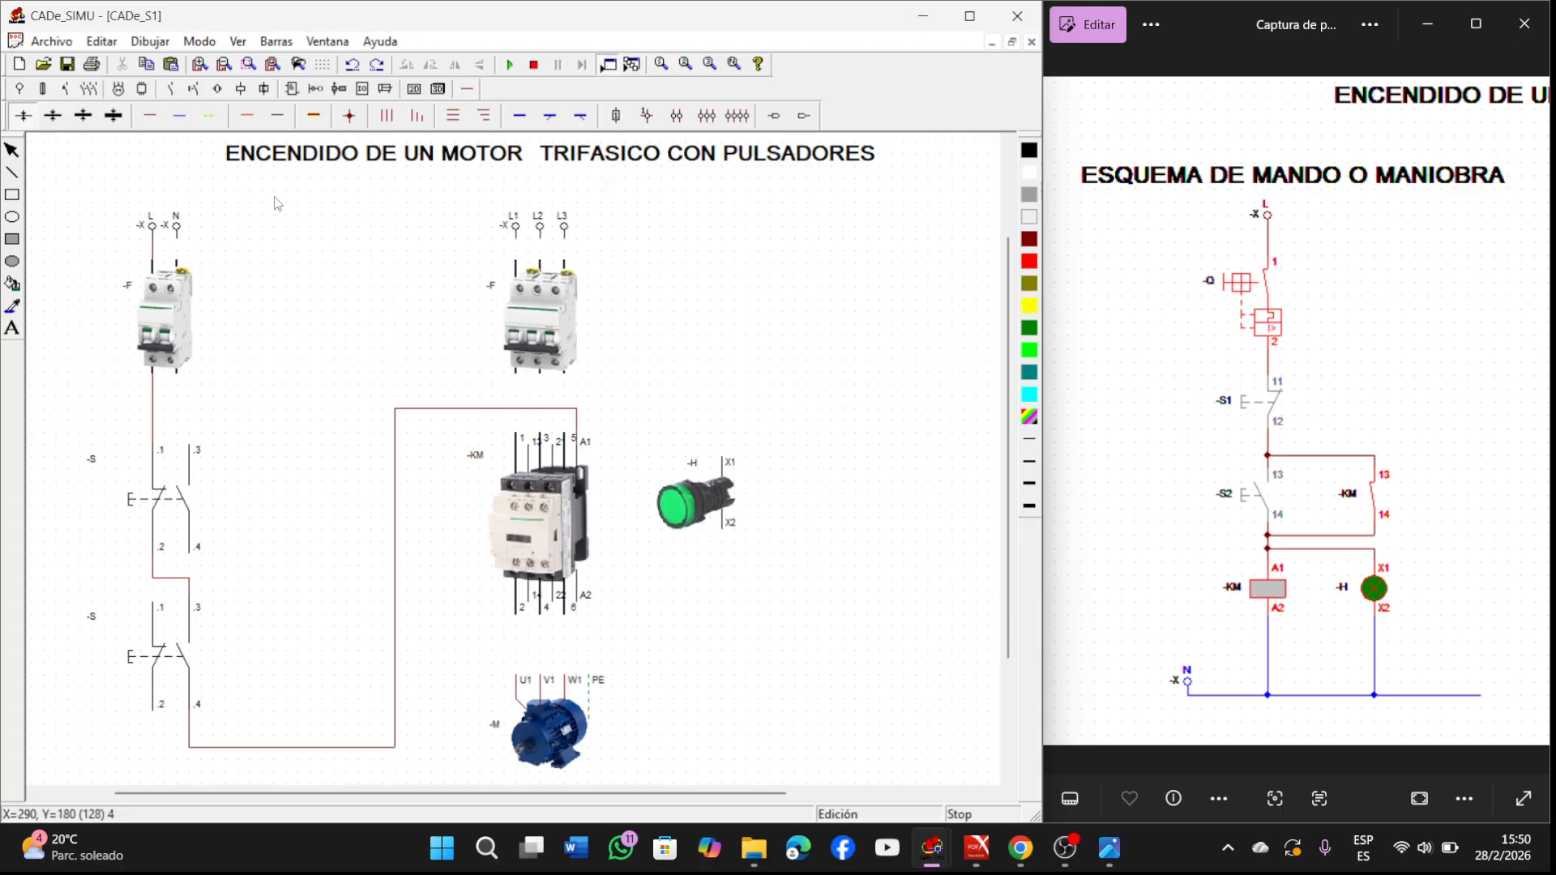
Step: Run neutral cable from supply N to the two-pole breaker and from the breaker's neutral output to -KM coil terminal A2
click(180, 116)
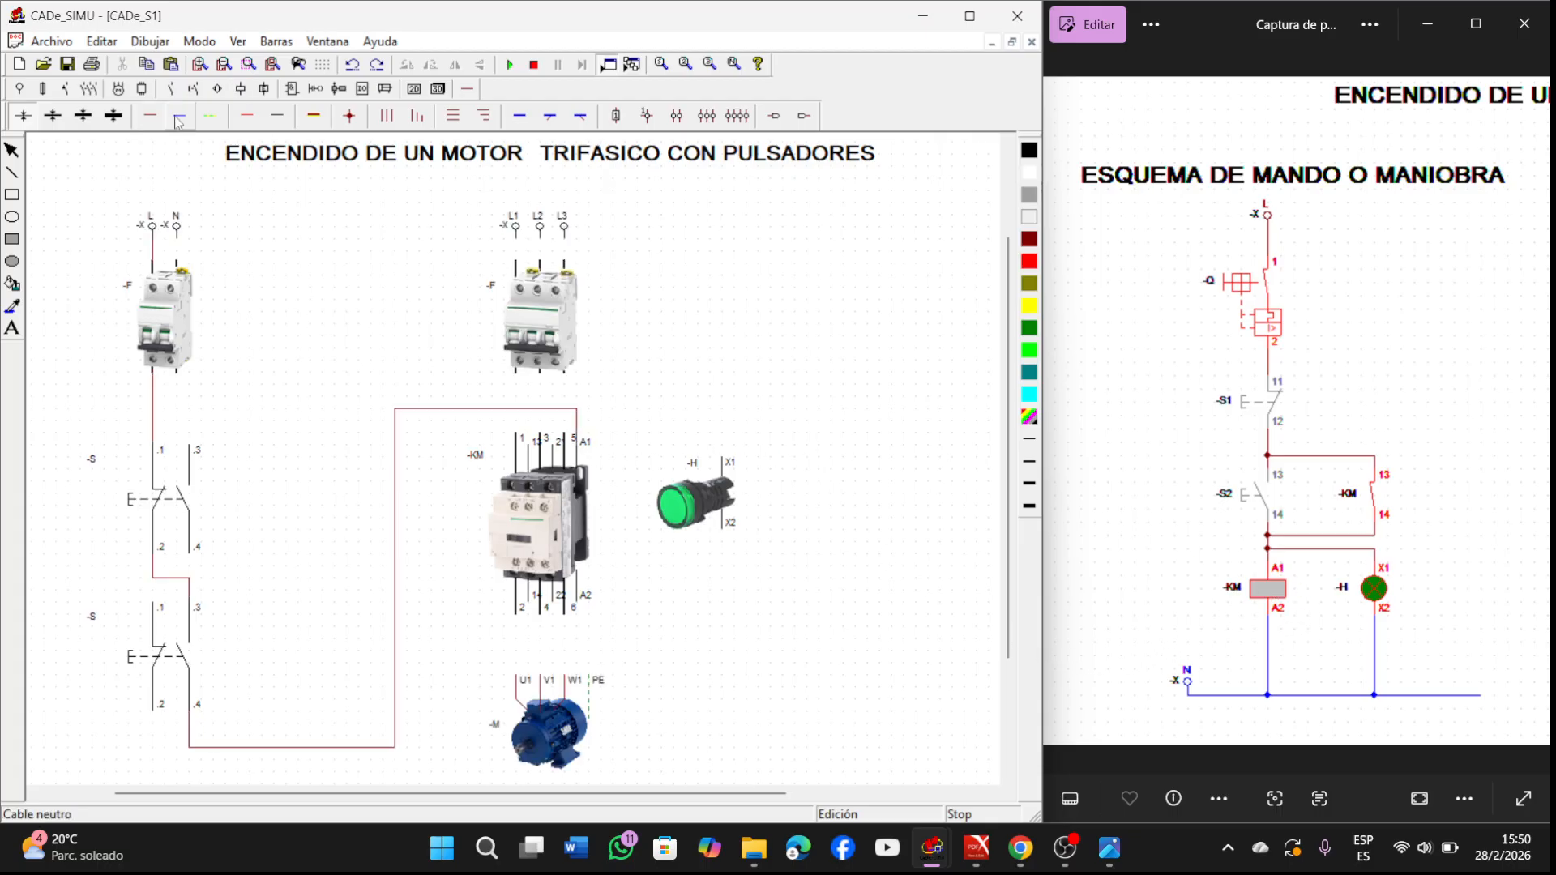
click(186, 263)
click(186, 398)
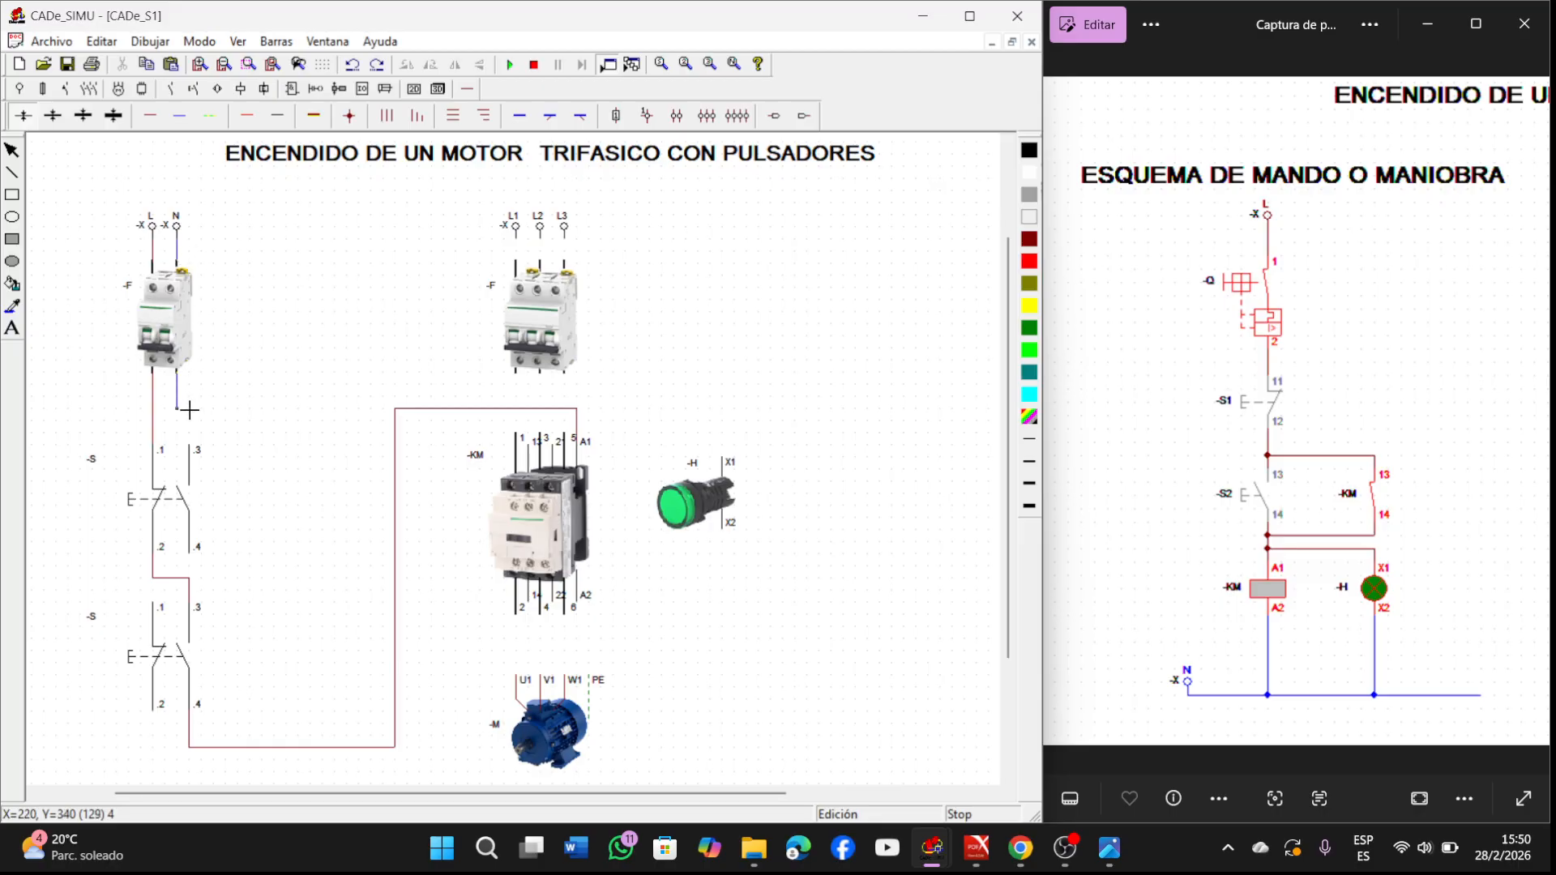
click(297, 410)
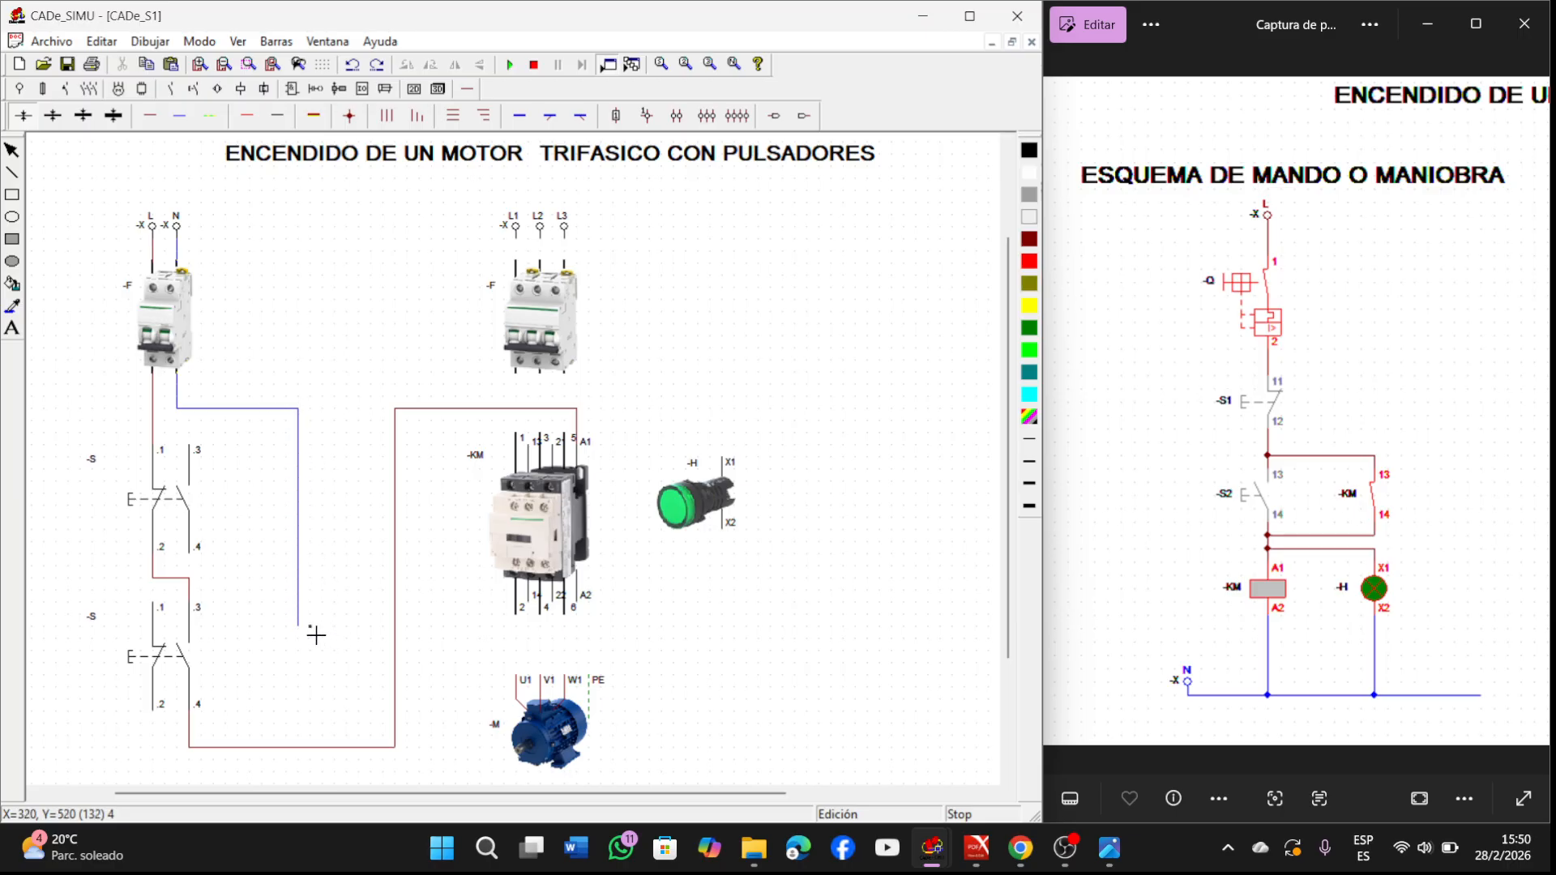
click(579, 621)
Step: Wire -KM holding contact 13-14 in parallel with the lower pushbutton's .3-.4 contact and add a junction node on the A1 line
mouse_move(194, 582)
mouse_down()
mouse_move(438, 583)
mouse_move(441, 431)
mouse_move(523, 422)
mouse_move(531, 436)
mouse_move(535, 419)
mouse_move(531, 442)
mouse_up()
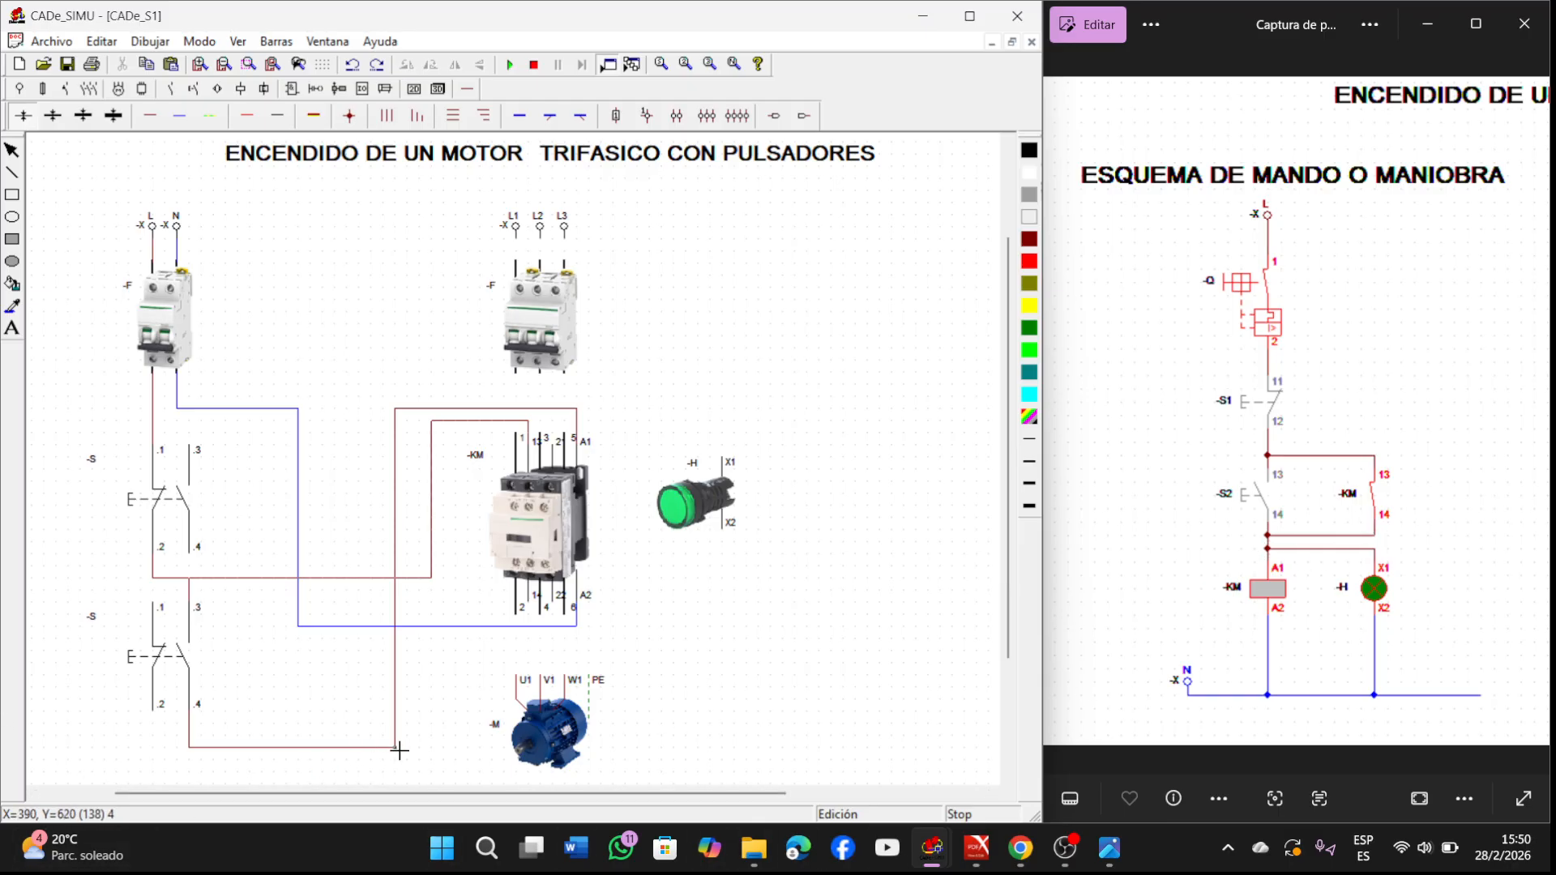
drag(399, 750, 445, 736)
mouse_move(445, 750)
mouse_down()
mouse_move(453, 649)
mouse_move(559, 655)
mouse_move(527, 652)
mouse_move(534, 636)
mouse_move(529, 652)
mouse_up()
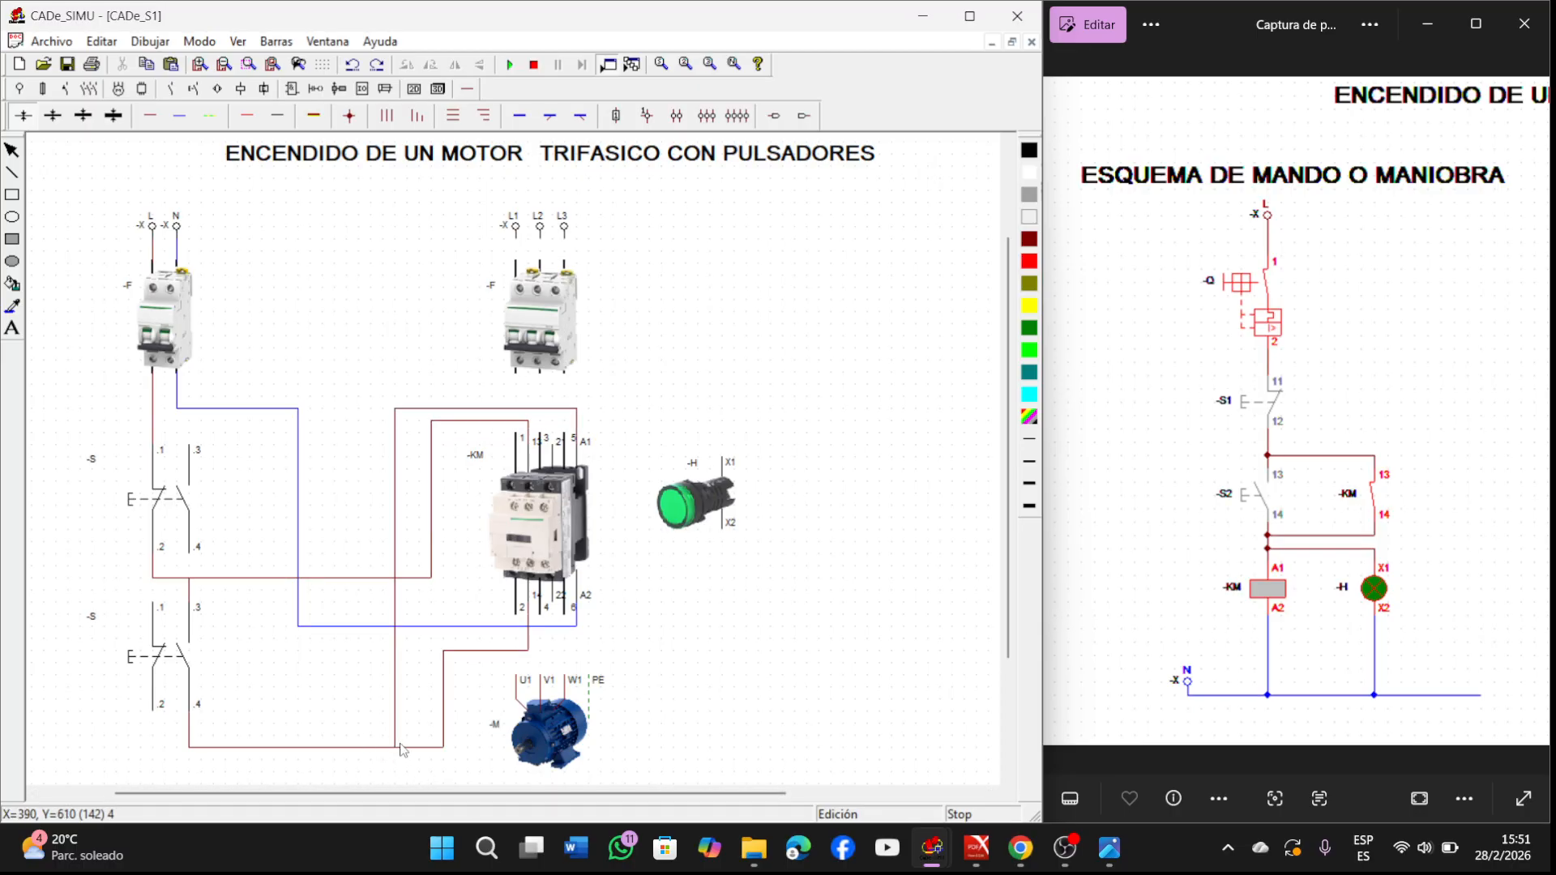
click(349, 117)
click(395, 747)
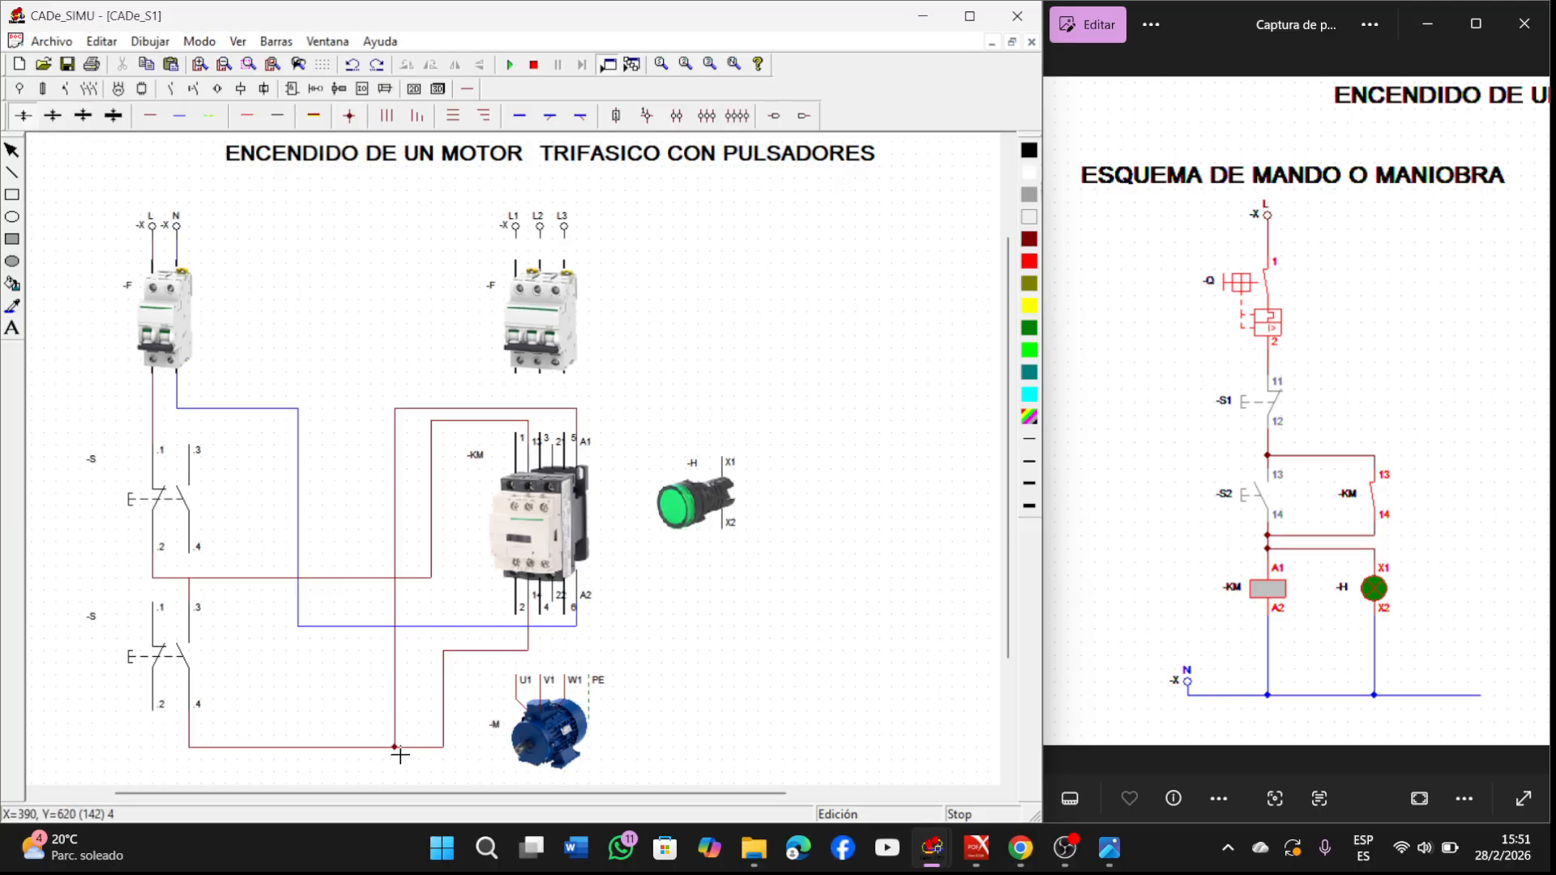
right_click(470, 773)
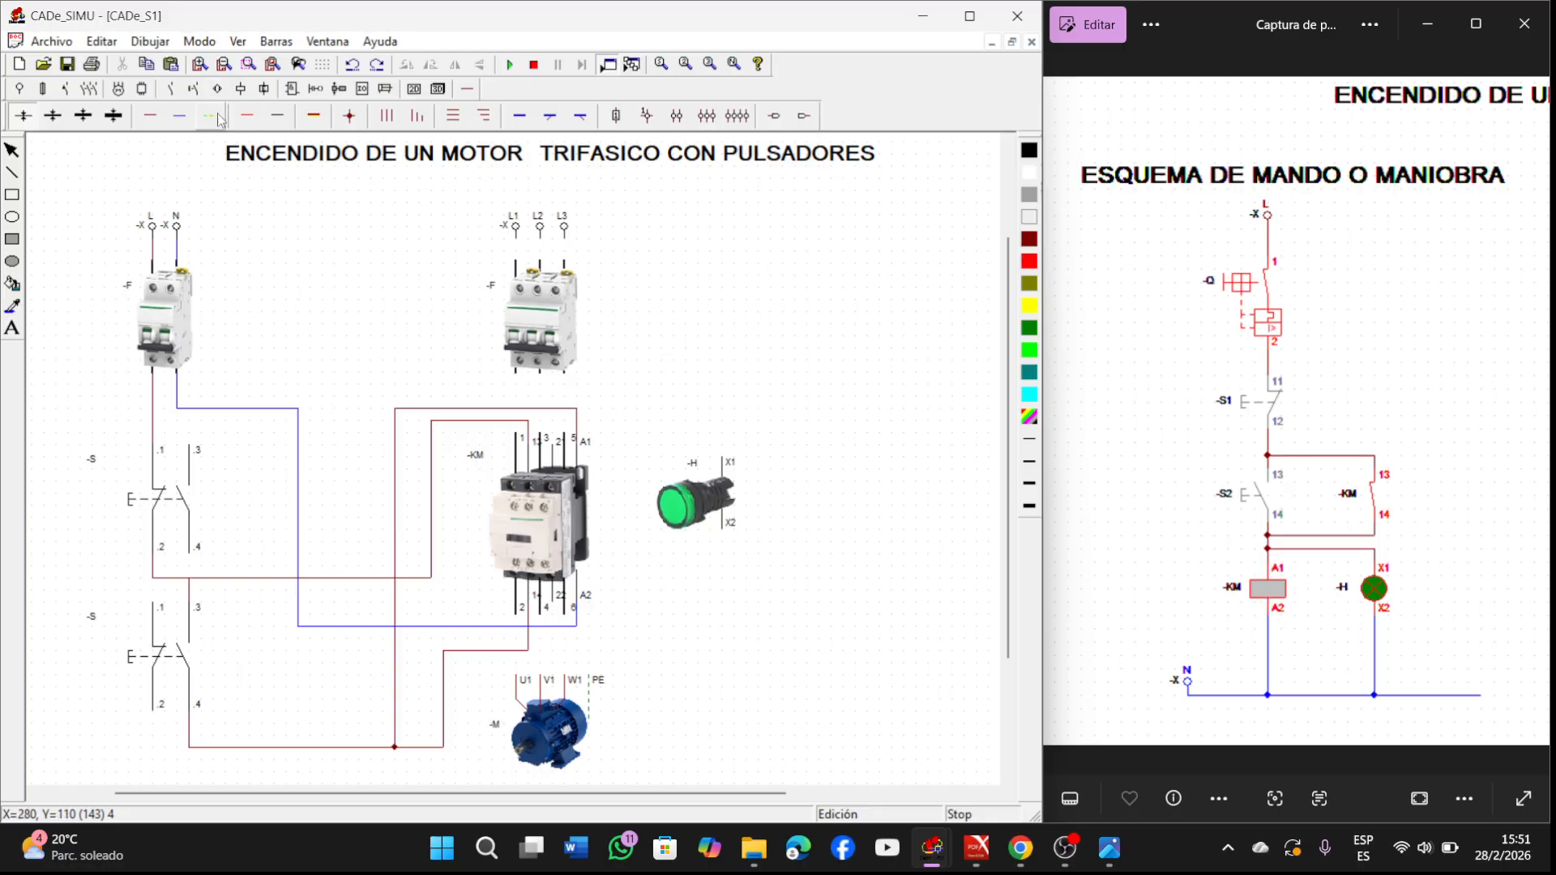
Step: Wire lamp -H in parallel with the -KM coil, X1 to the A1 line and X2 to the A2 line, with a junction node on each
click(152, 116)
mouse_move(576, 408)
mouse_down()
mouse_move(717, 430)
mouse_move(733, 460)
mouse_up()
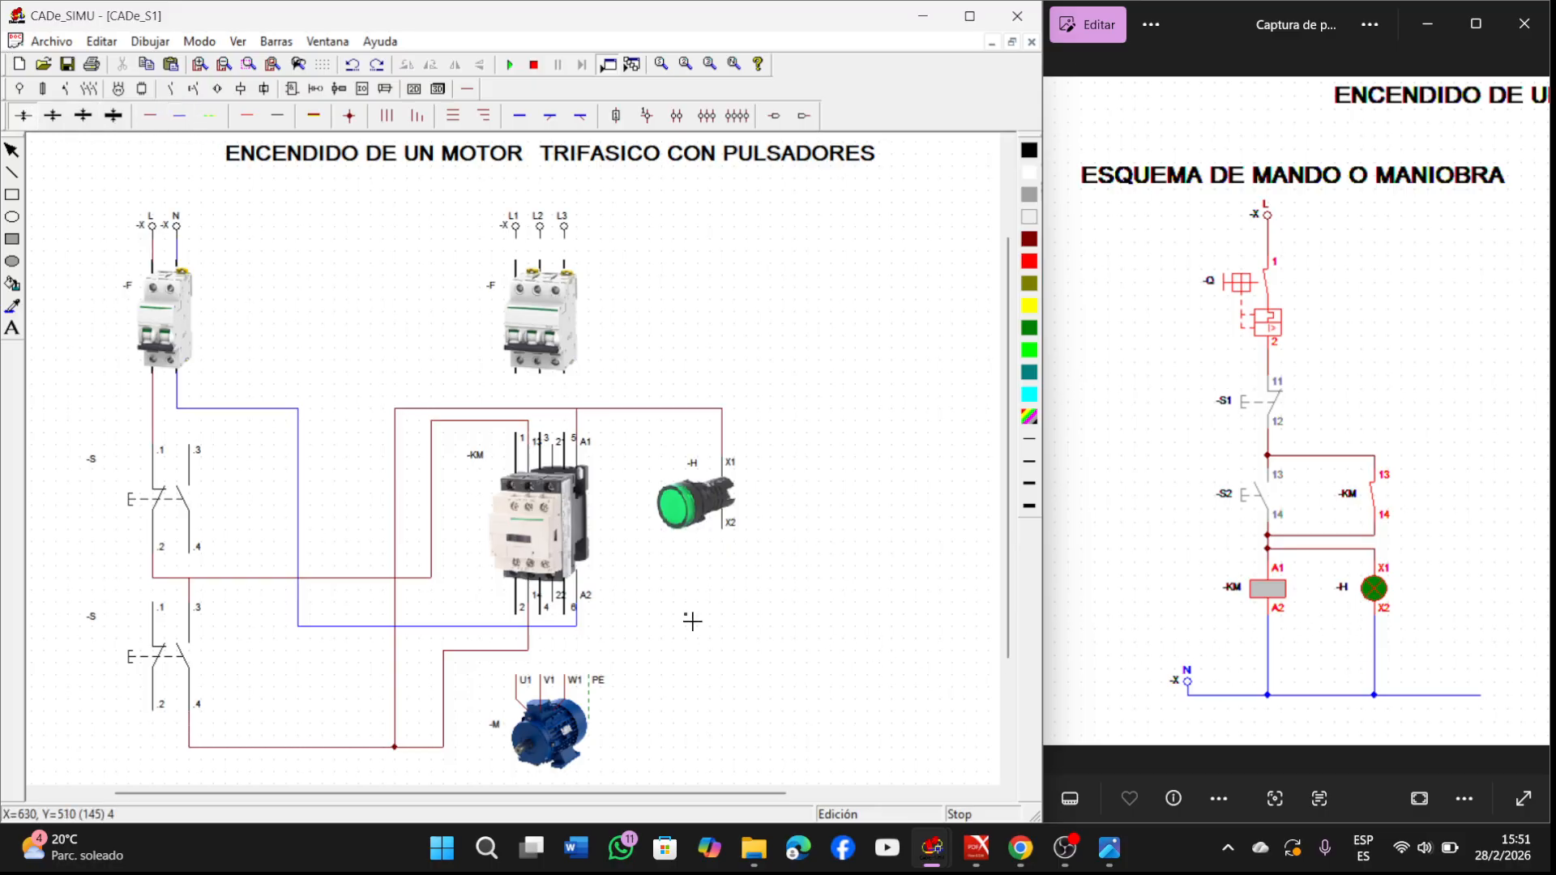
drag(576, 626, 720, 625)
drag(728, 536, 741, 632)
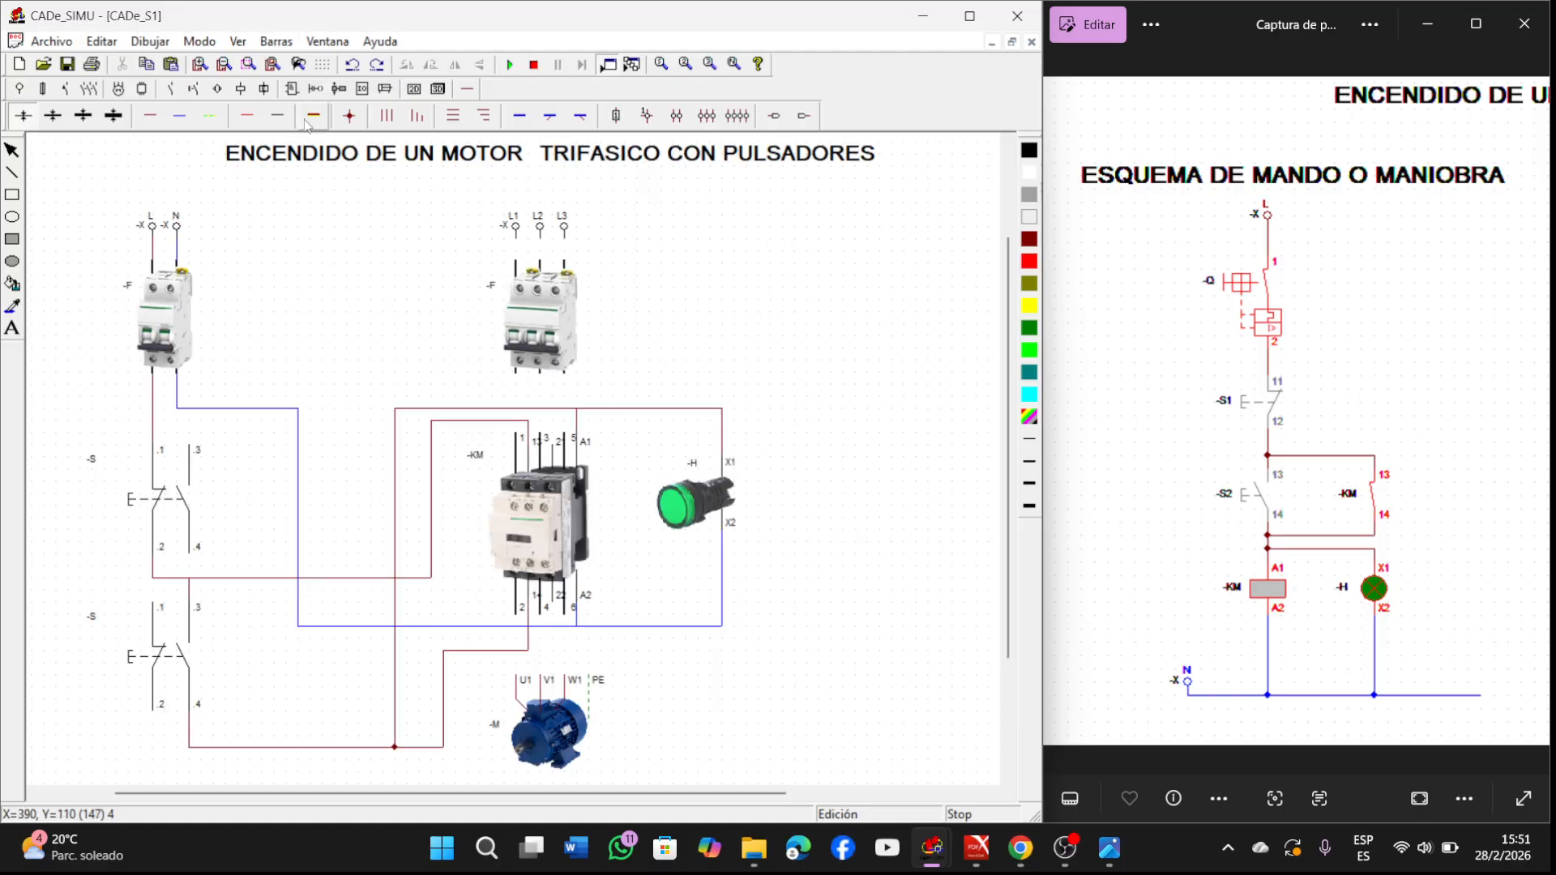
click(351, 122)
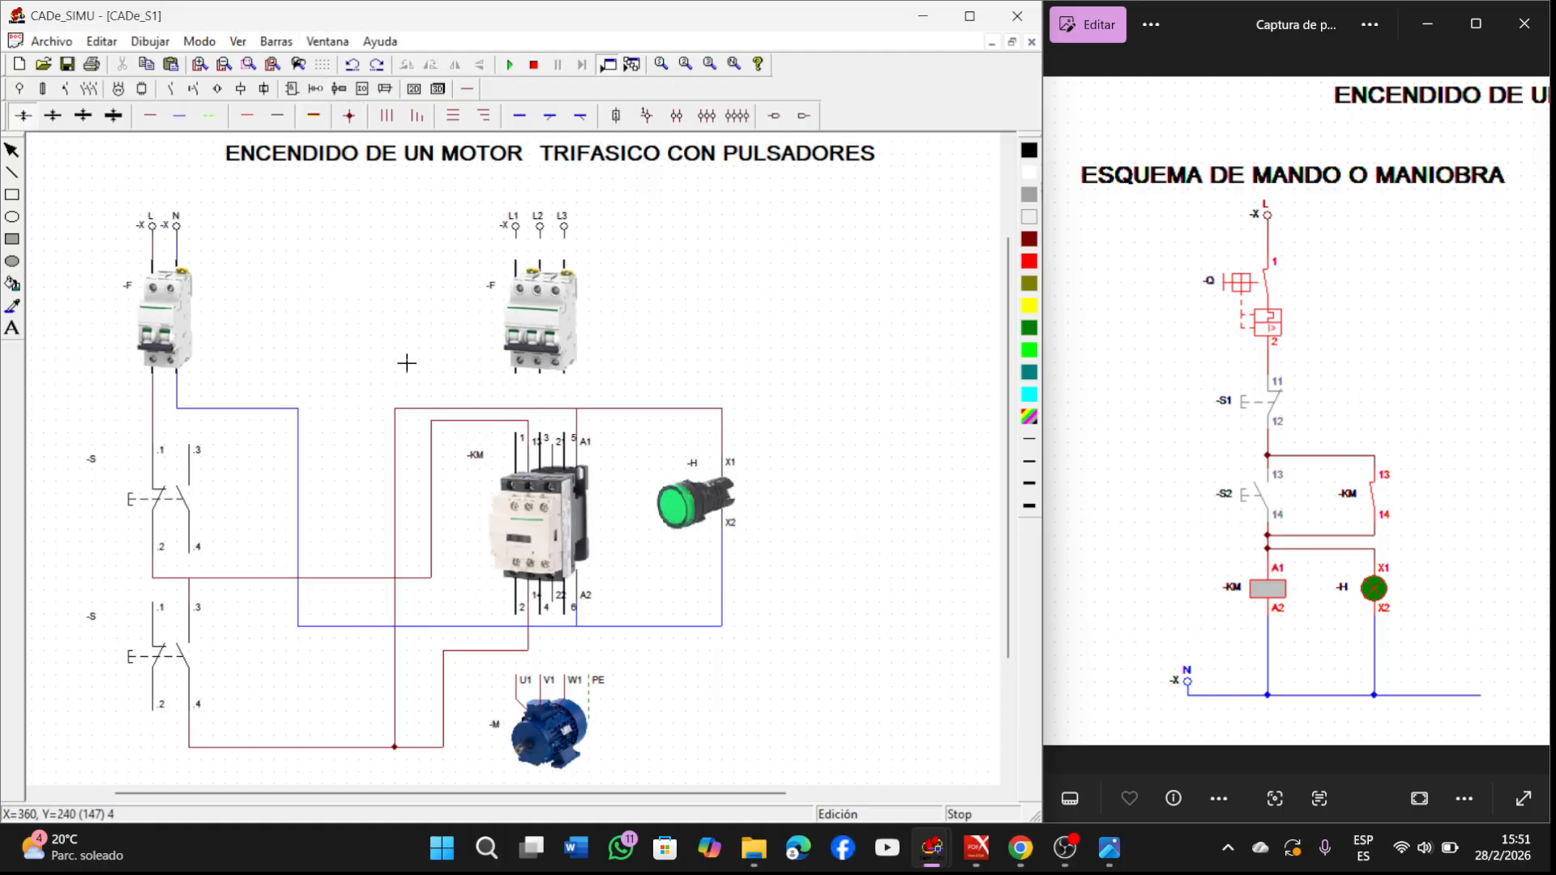
click(579, 407)
click(578, 627)
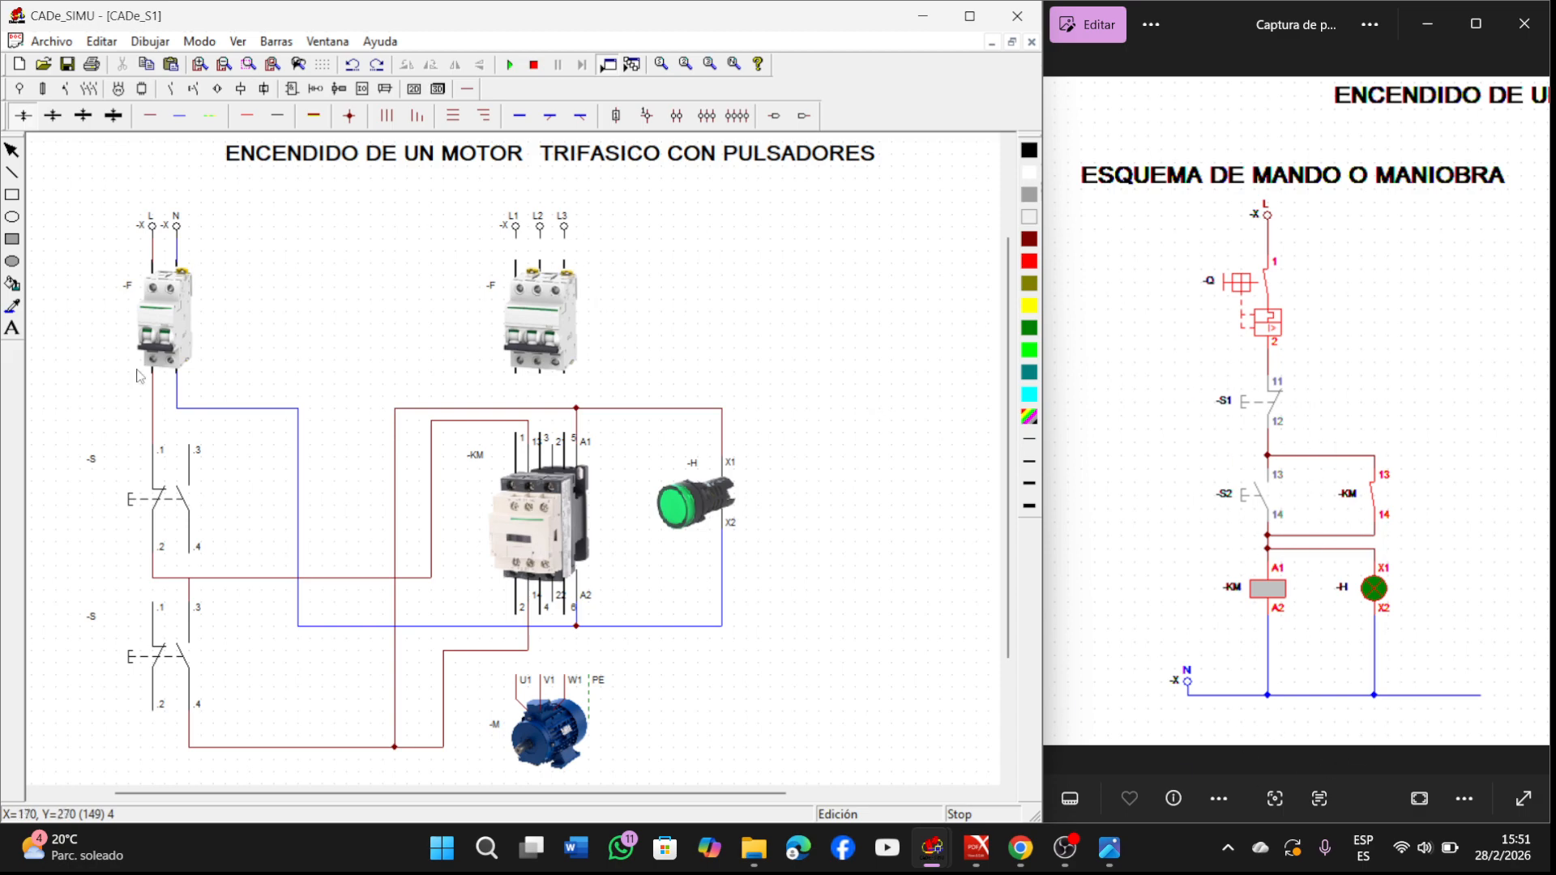
Step: Show the upper pushbutton as a 3D red pushbutton and the lower as a 3D green one, and add a junction node on the wire between them
double_click(158, 498)
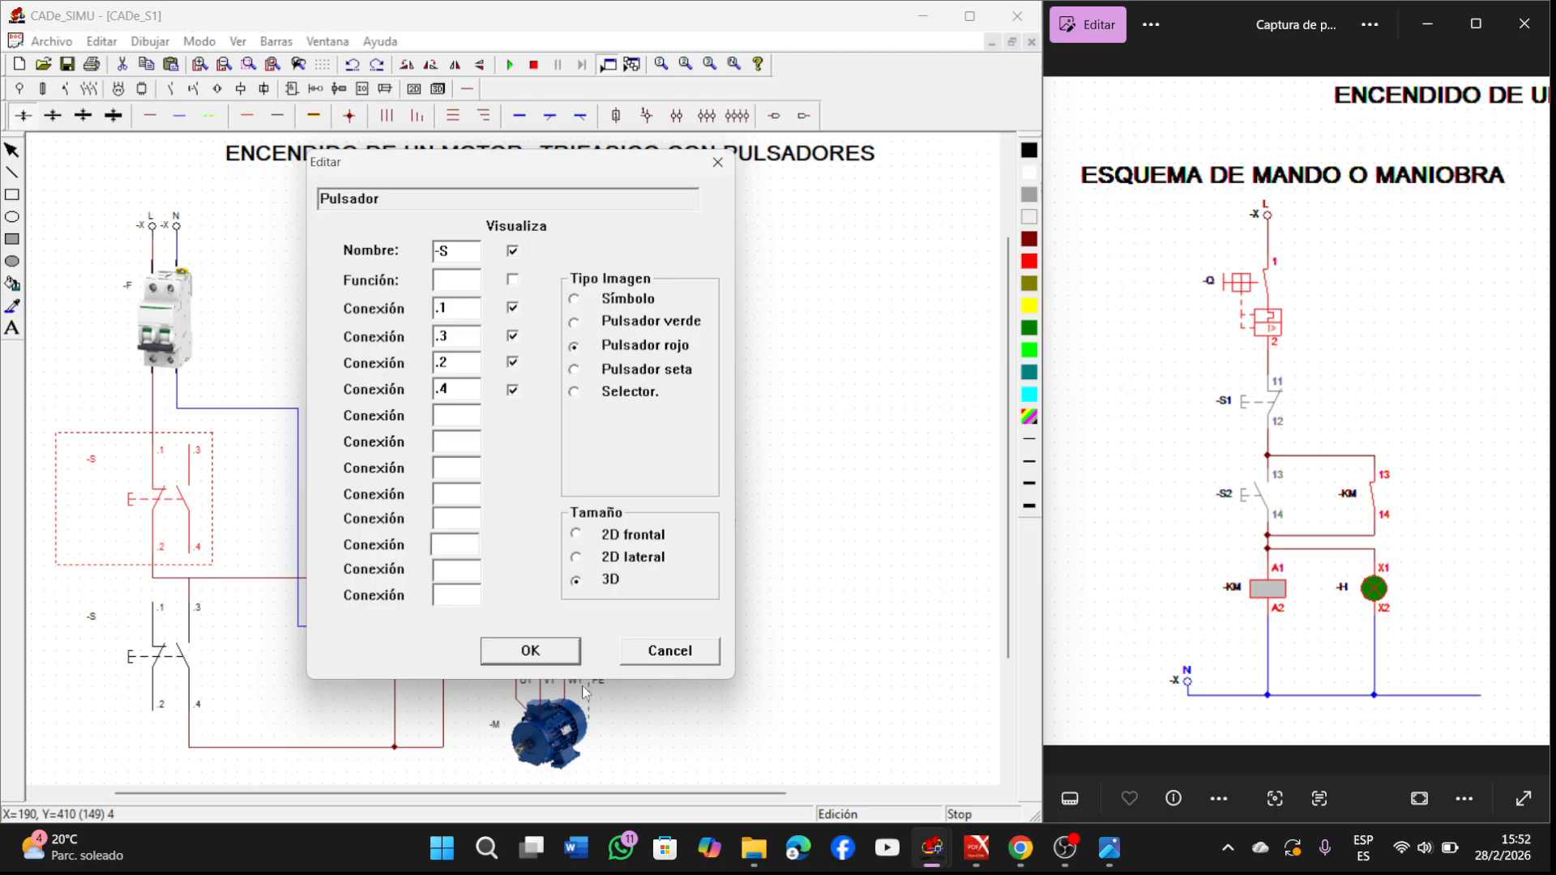
click(531, 658)
double_click(163, 663)
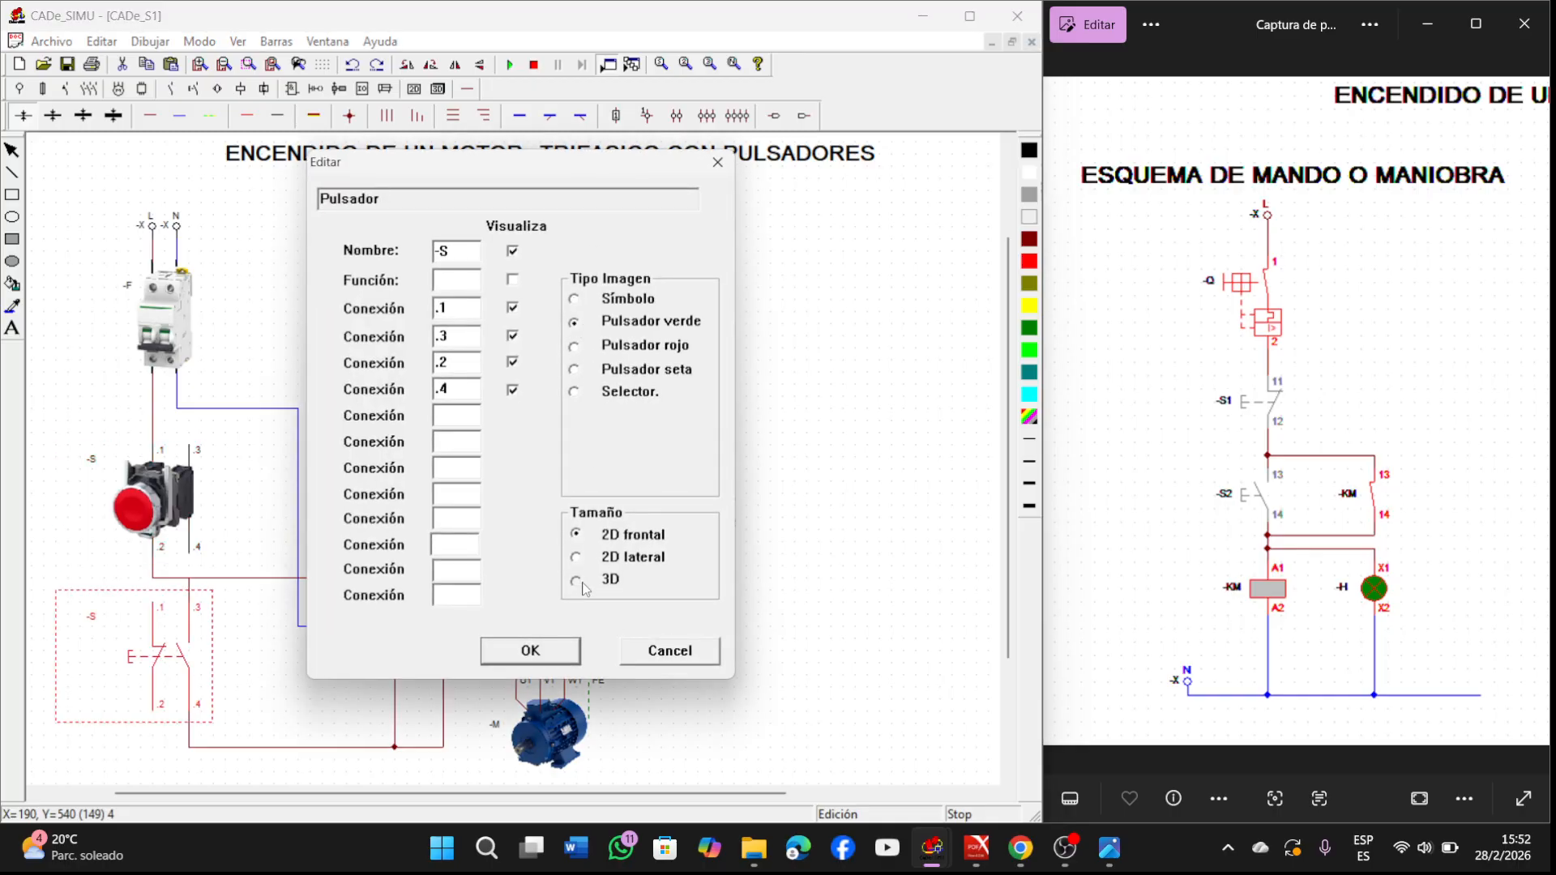
click(531, 651)
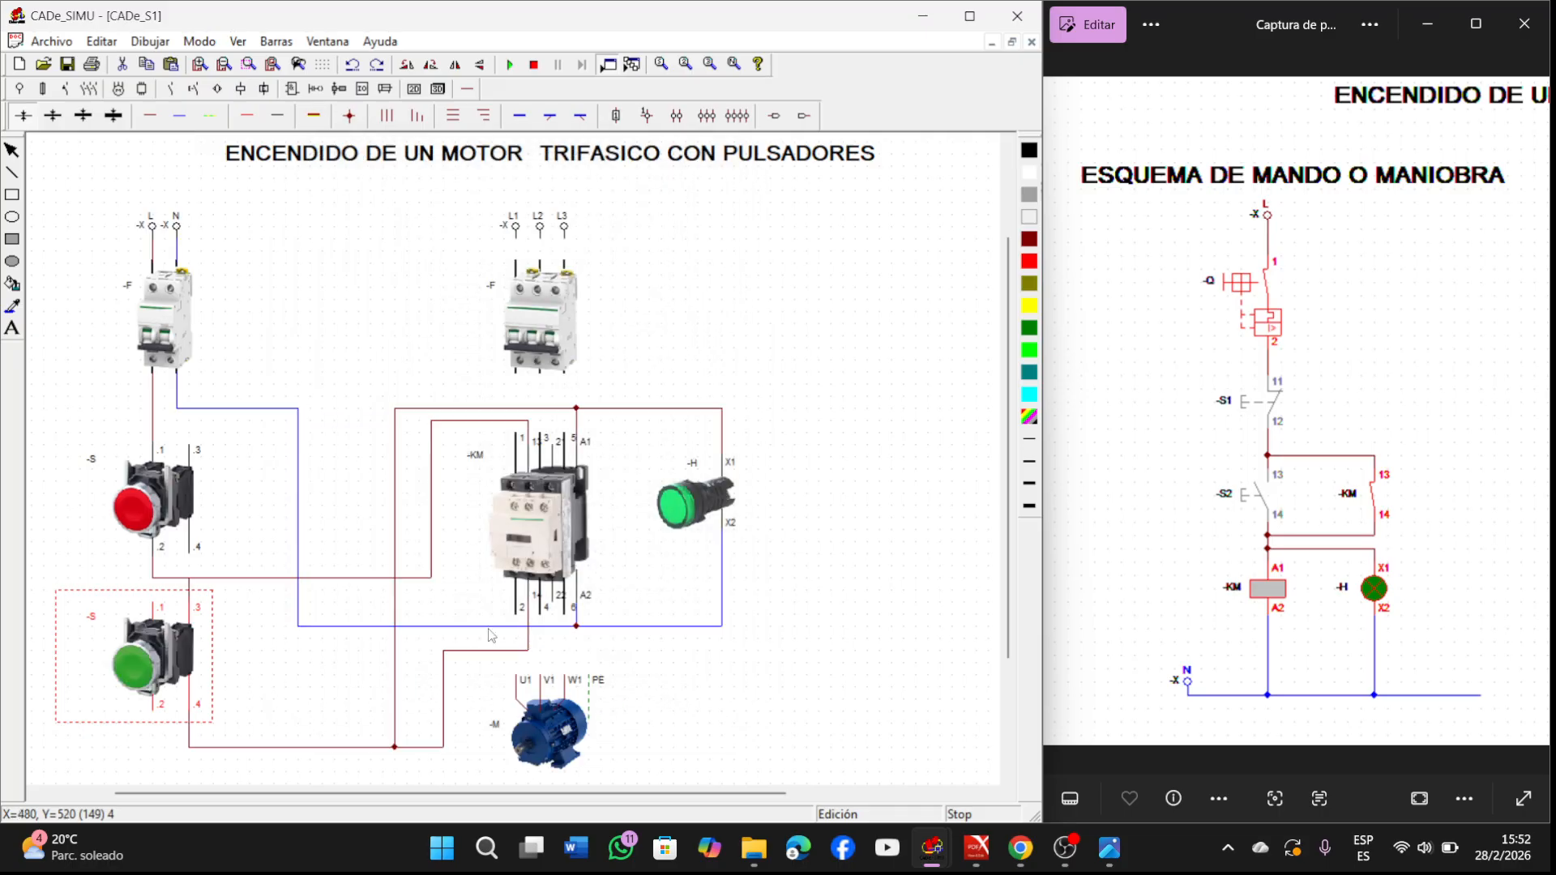
click(814, 470)
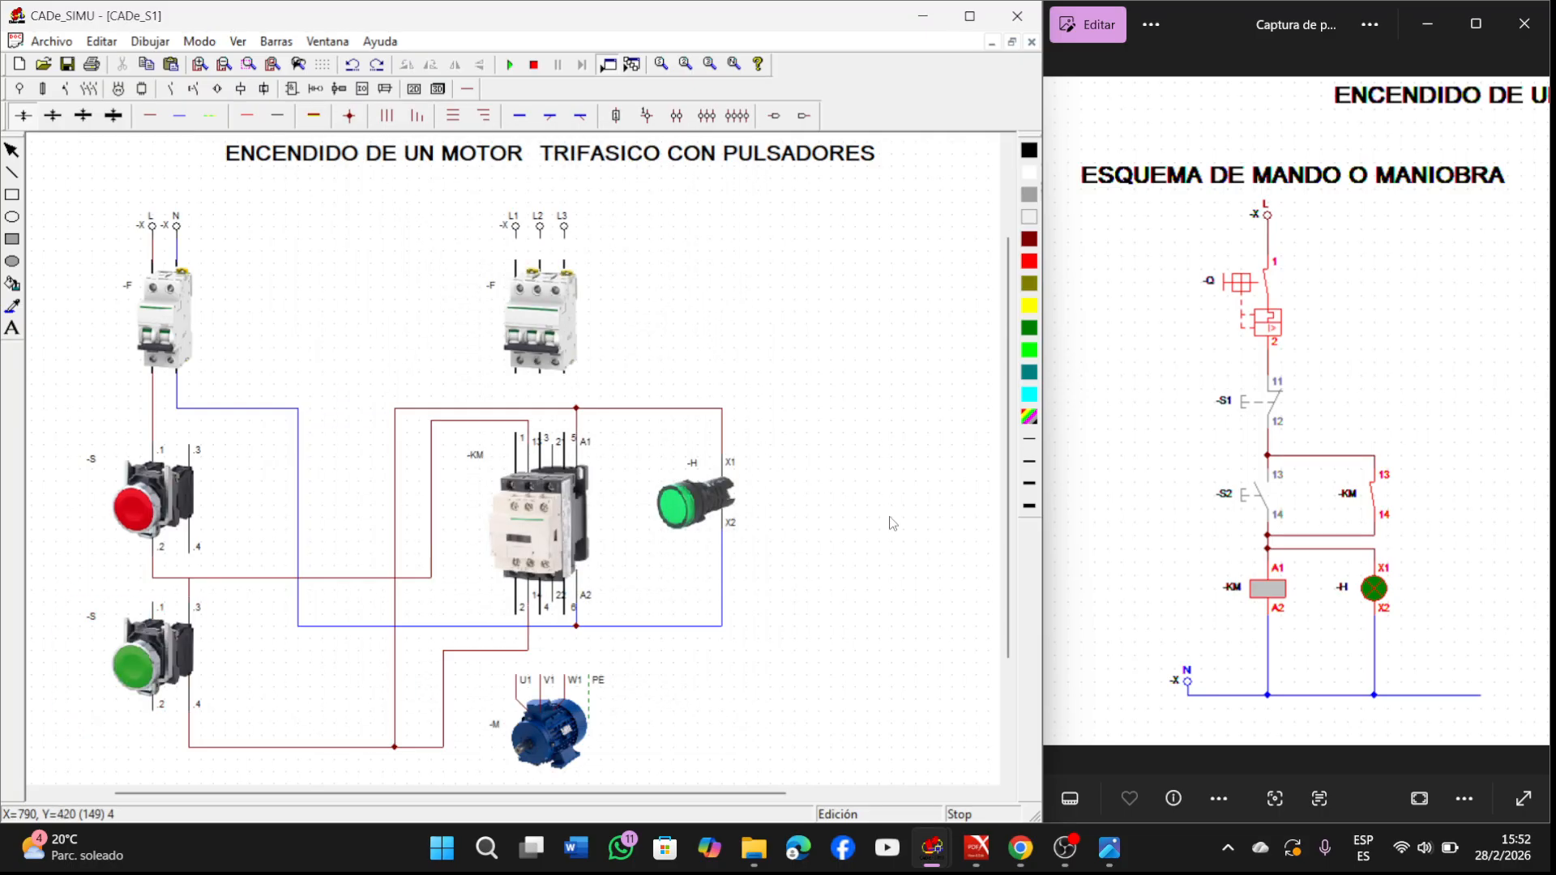
click(350, 115)
Step: Wire L1, L2 and L3 through the three-pole breaker and -KM contacts 1-2, 3-4 and 5-6 to motor terminals U1, V1 and W1
drag(1465, 518, 1069, 504)
drag(1367, 498, 1086, 483)
drag(1474, 458, 1371, 448)
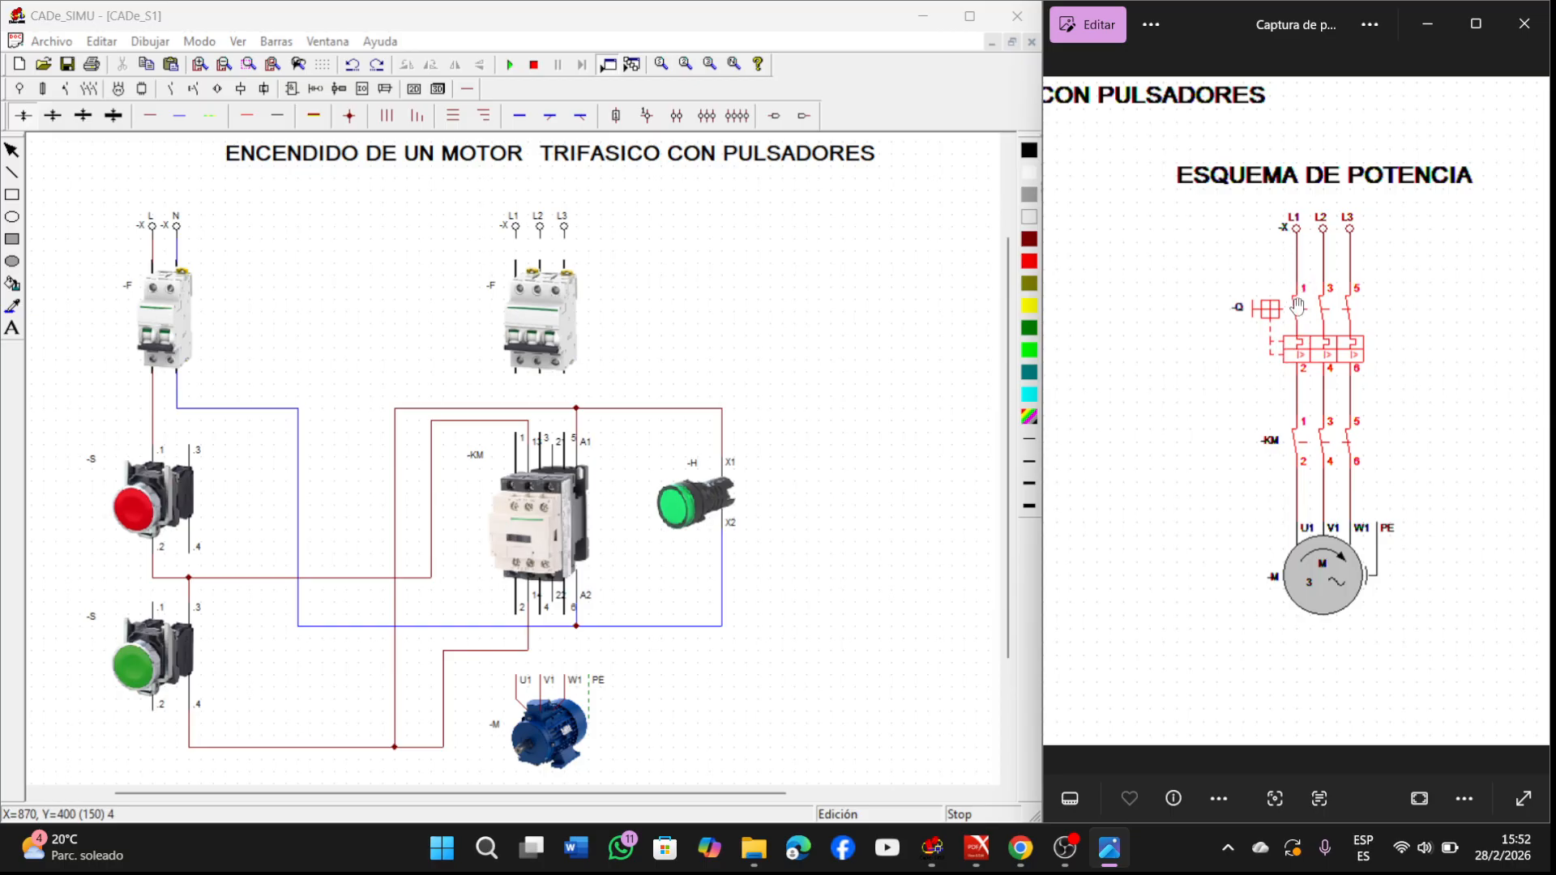
click(384, 118)
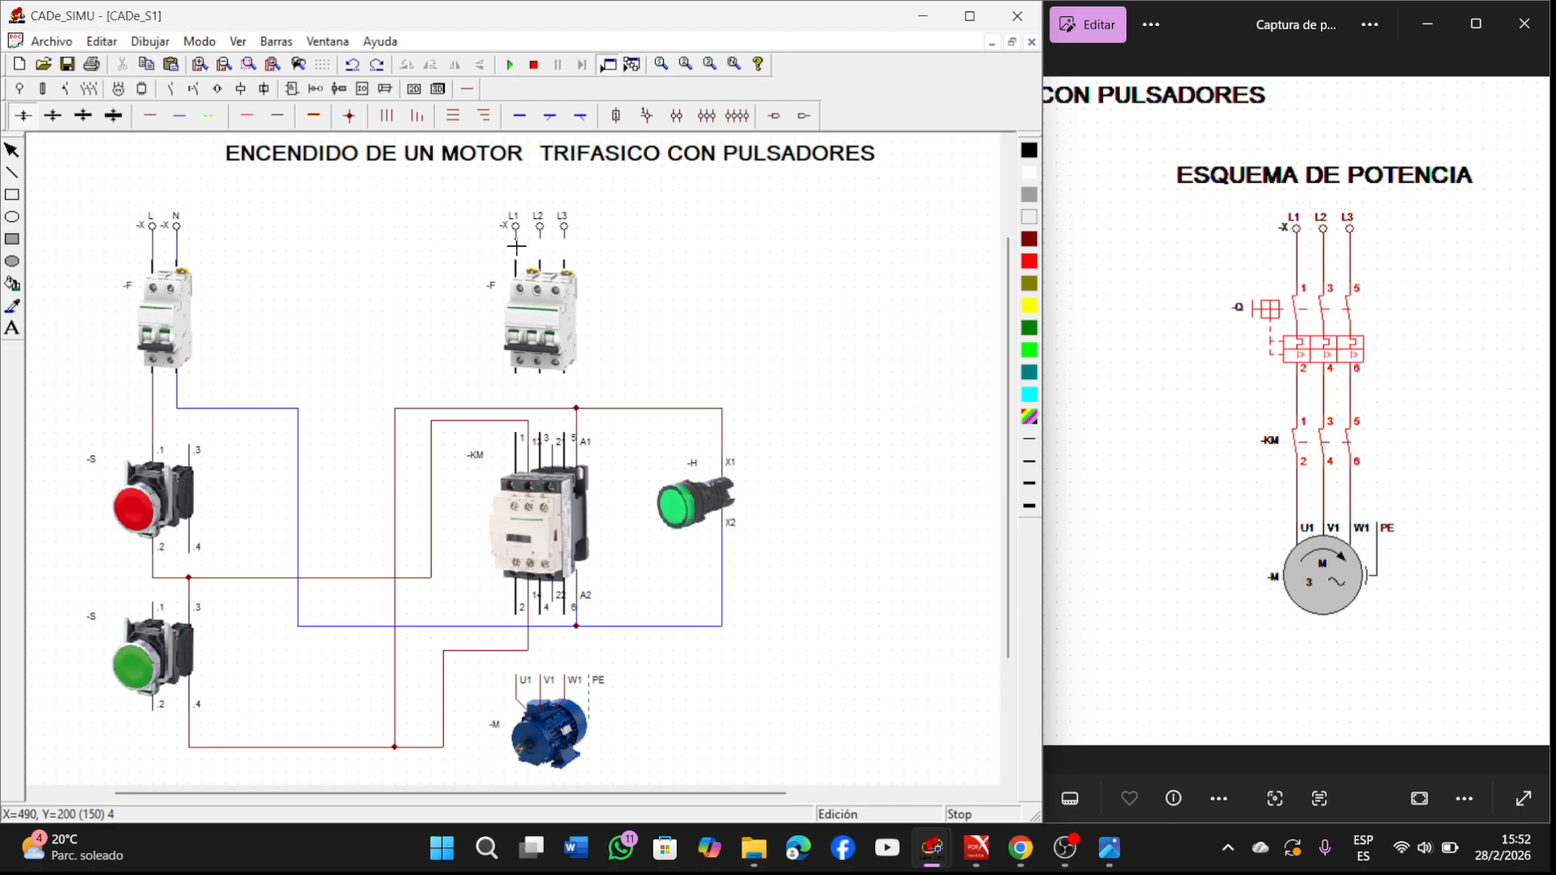
drag(517, 246, 520, 263)
drag(520, 386, 528, 423)
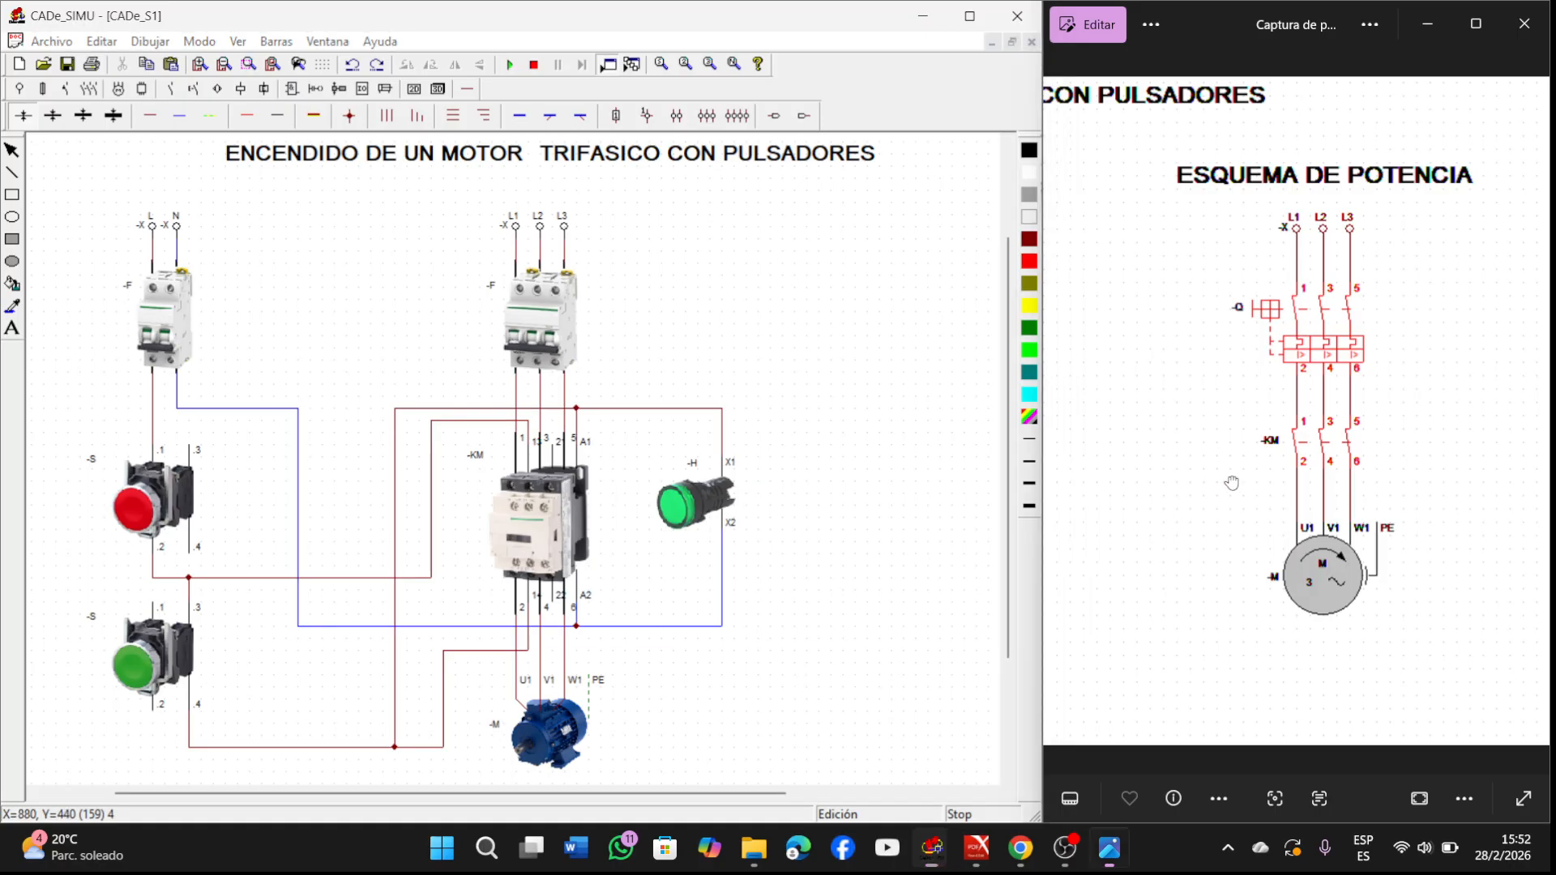
Step: Name the red pushbutton -S1 and the green pushbutton -S2, matching the reference control schematic
drag(1219, 479, 1379, 513)
drag(1239, 516, 1341, 499)
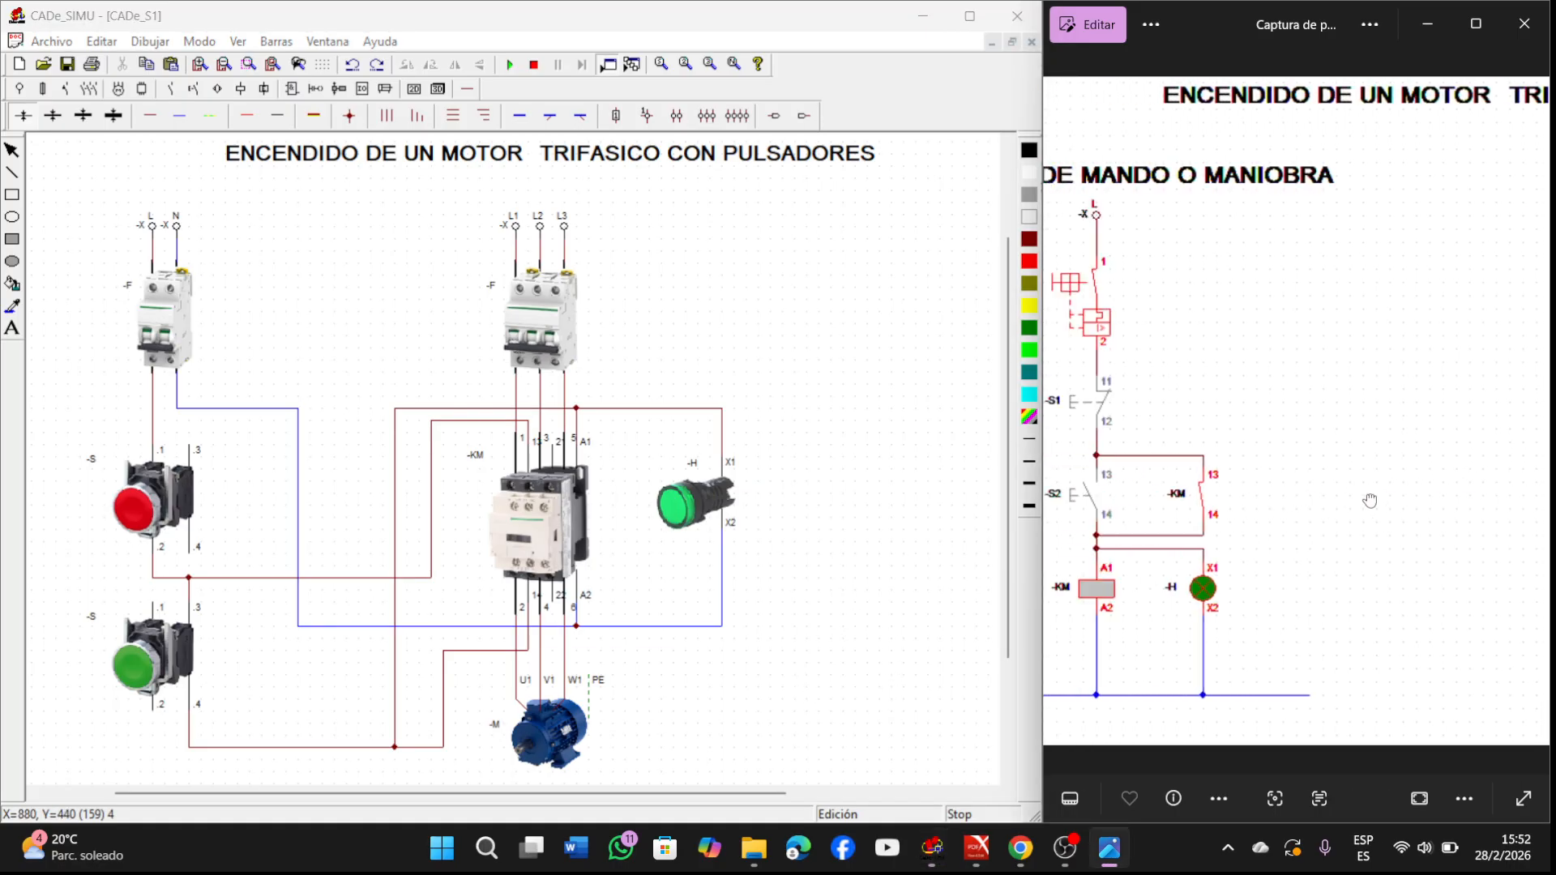
drag(1191, 499, 1382, 497)
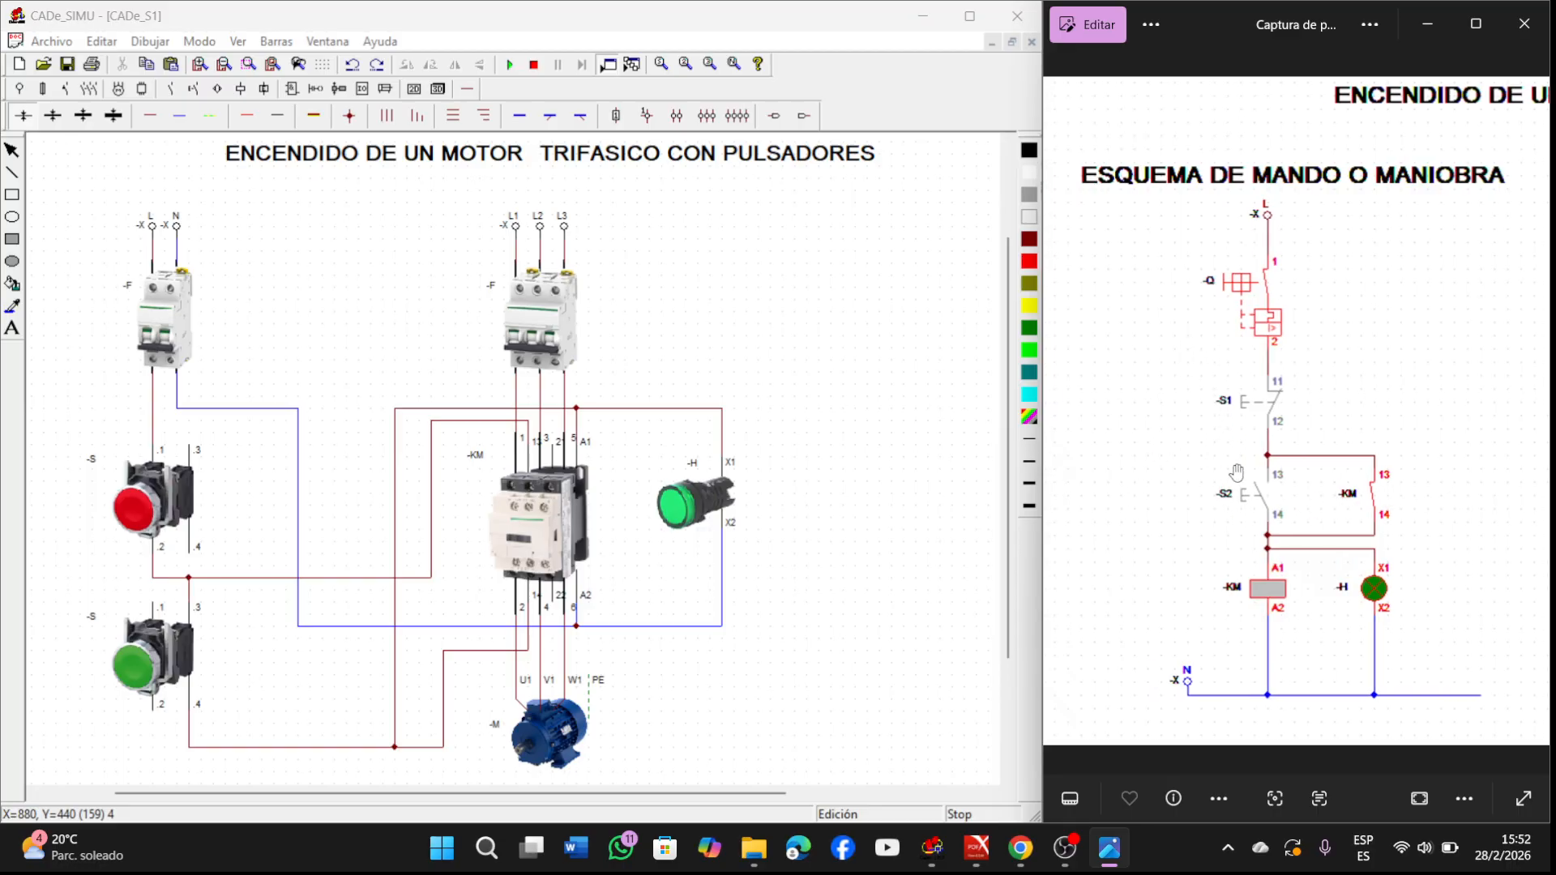
double_click(95, 469)
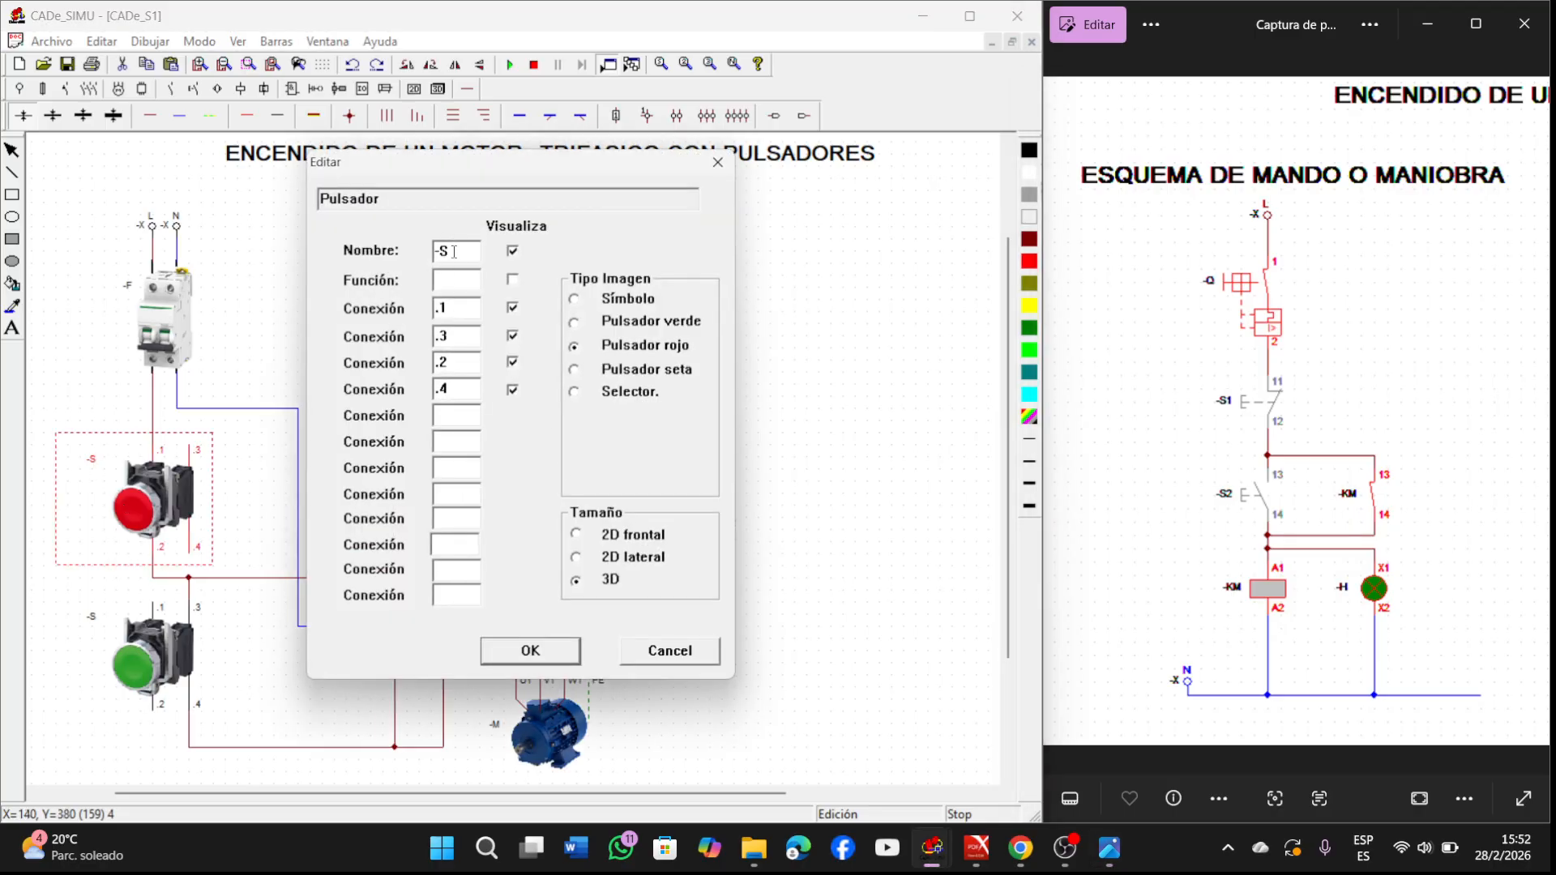
text(1)
click(526, 653)
double_click(99, 624)
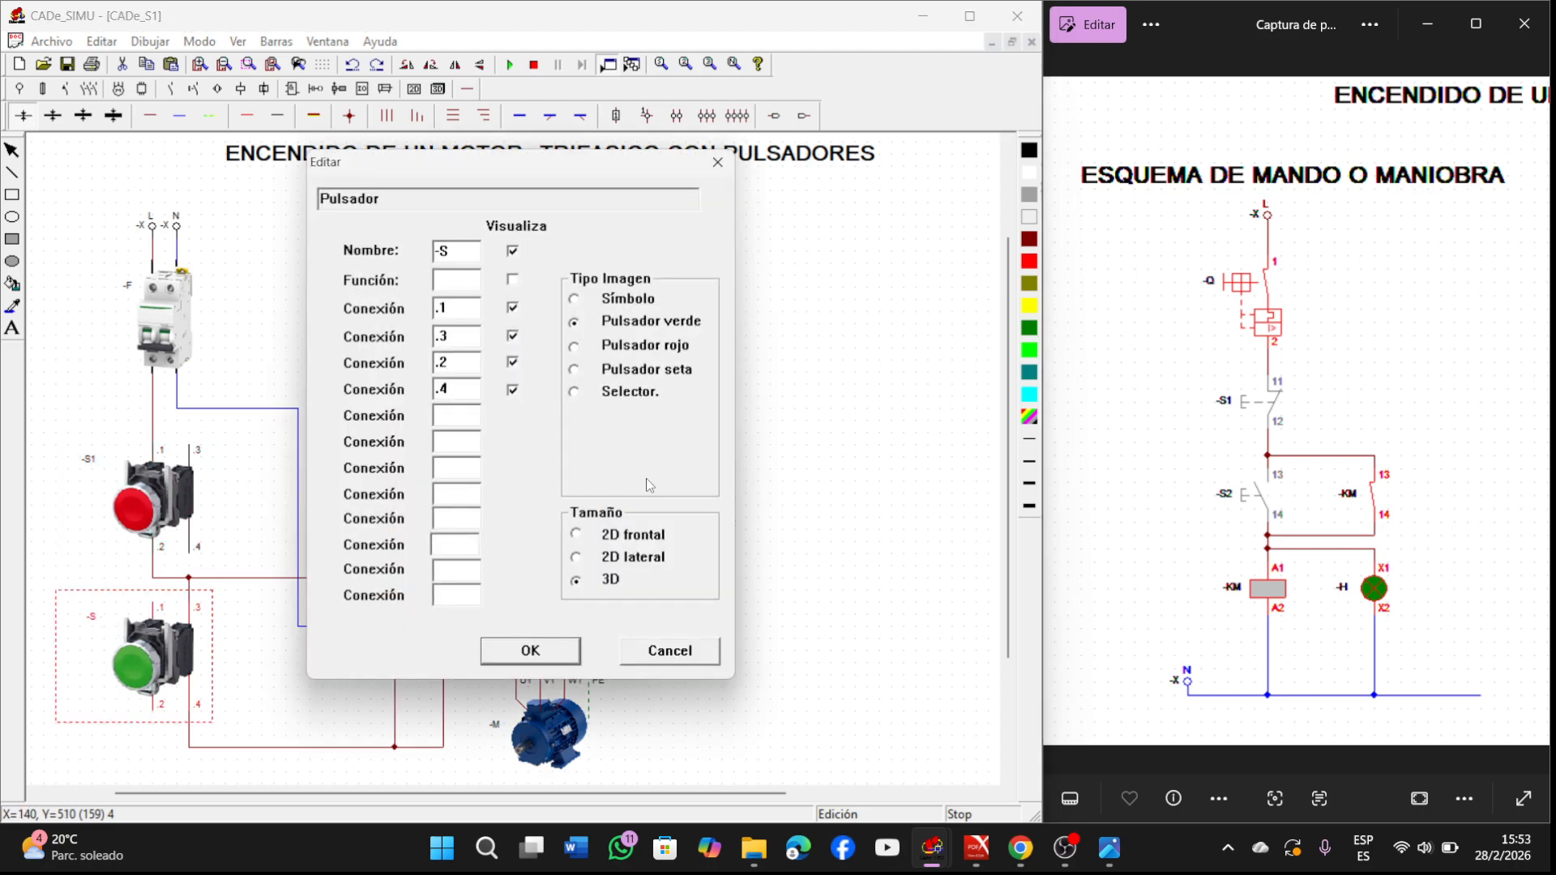
text(2)
click(513, 661)
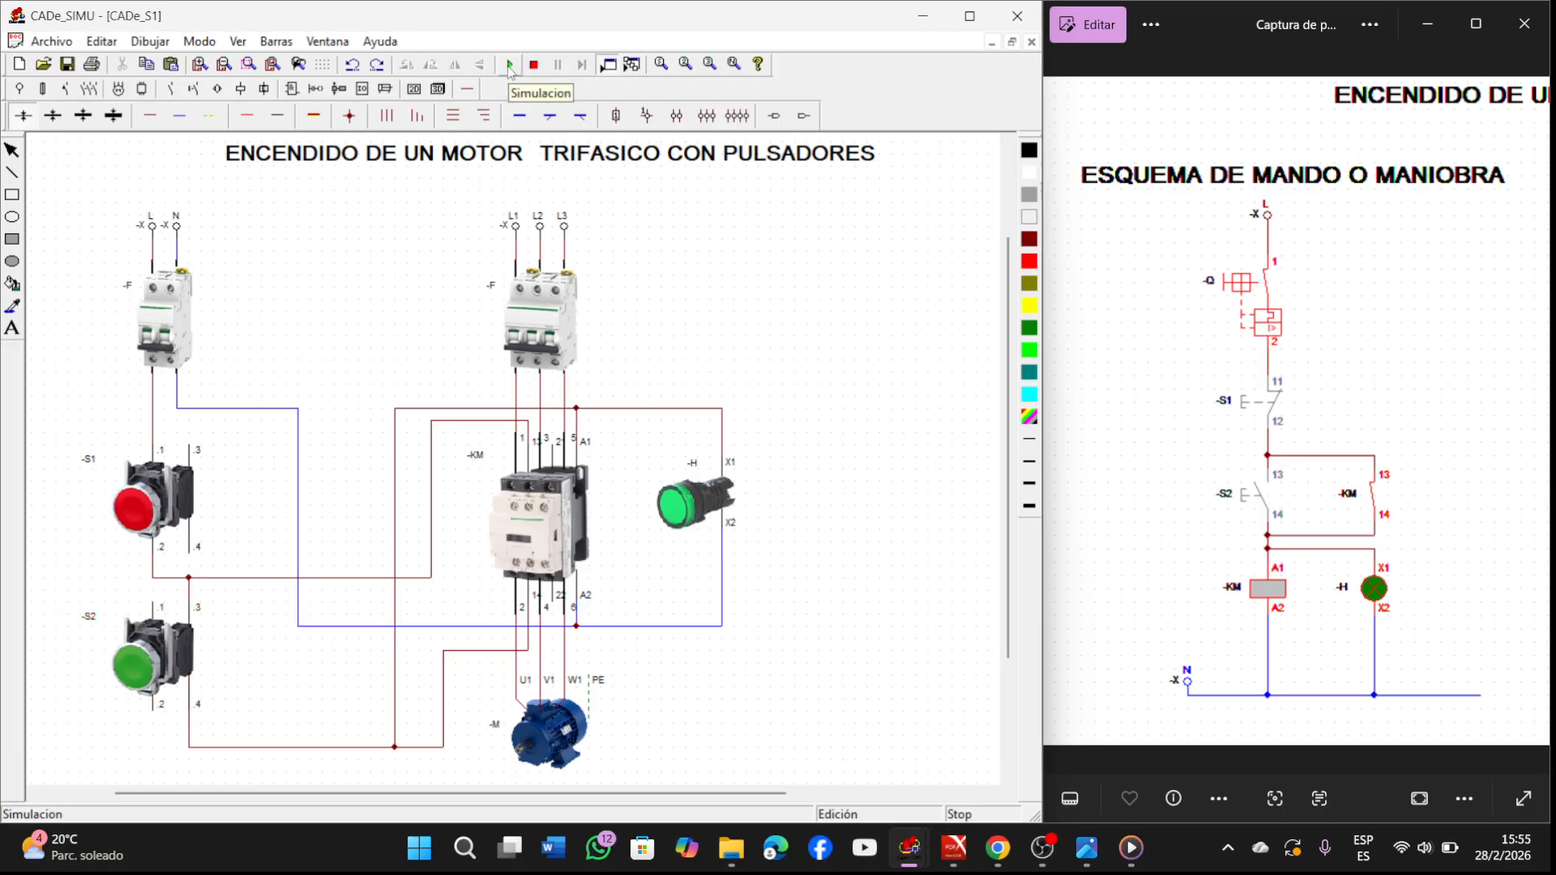
Step: Start the simulation and switch on the two-pole and three-pole breakers
click(509, 64)
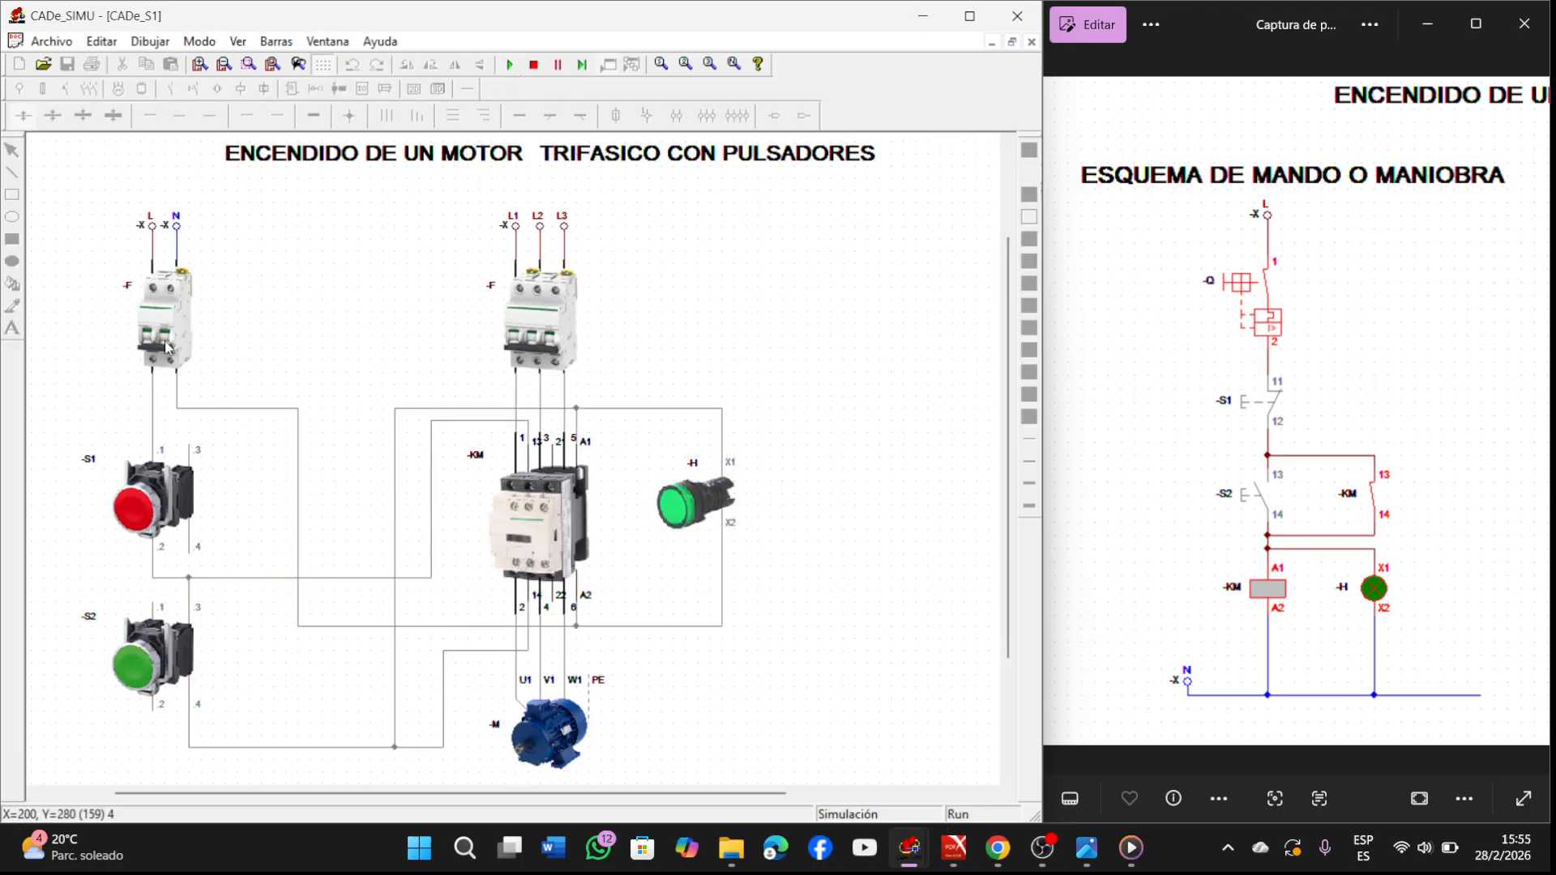
click(167, 347)
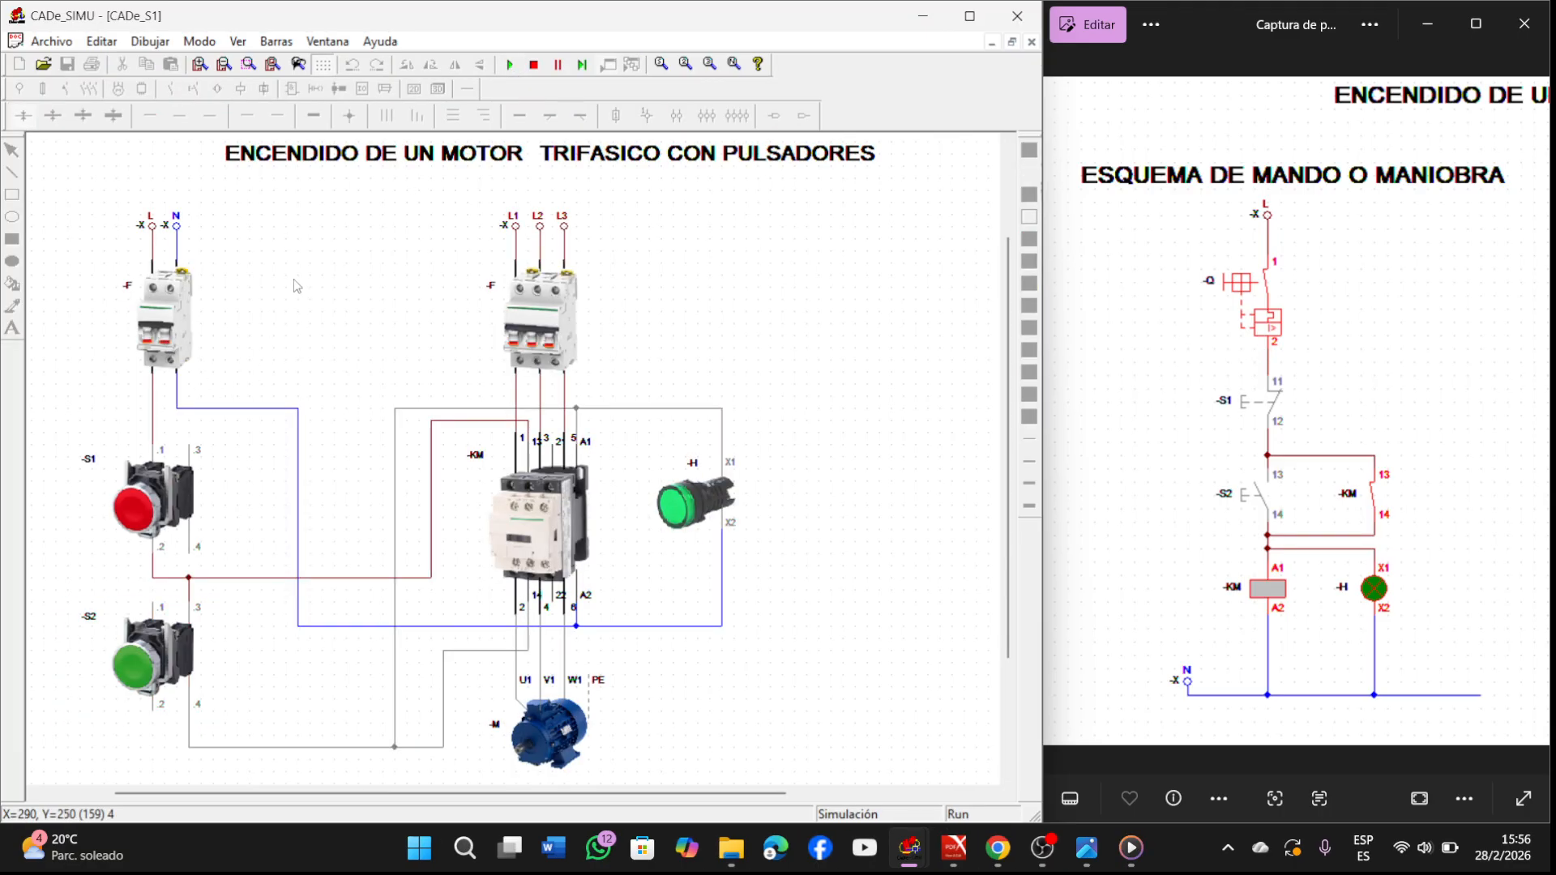
Step: Test the motor circuit by starting it with -S2 and stopping it with -S1 twice, and start it again with -S2
click(134, 674)
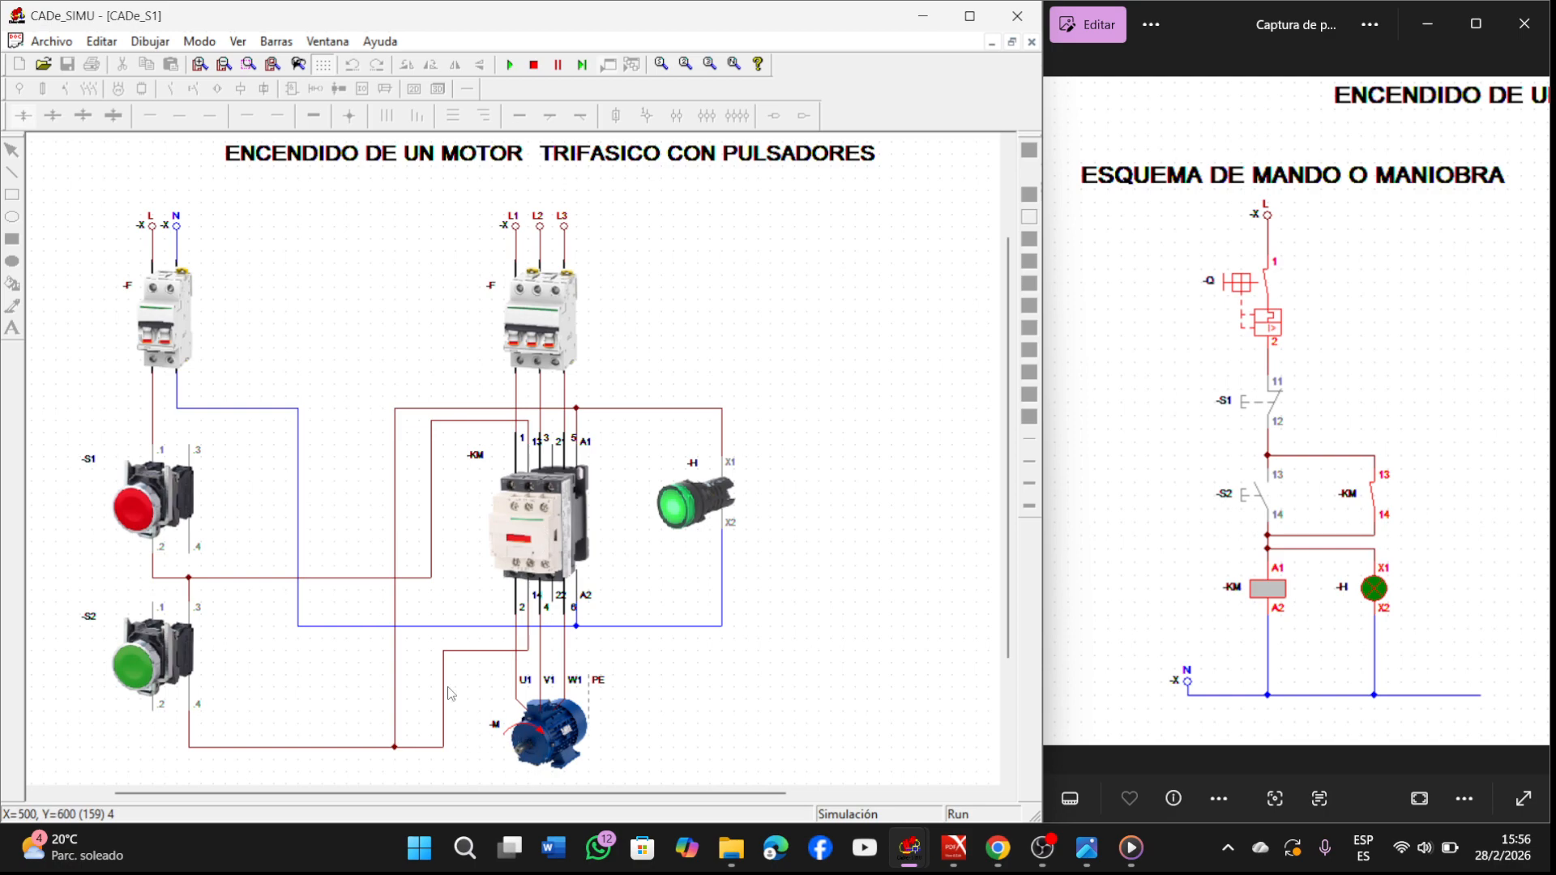
click(144, 513)
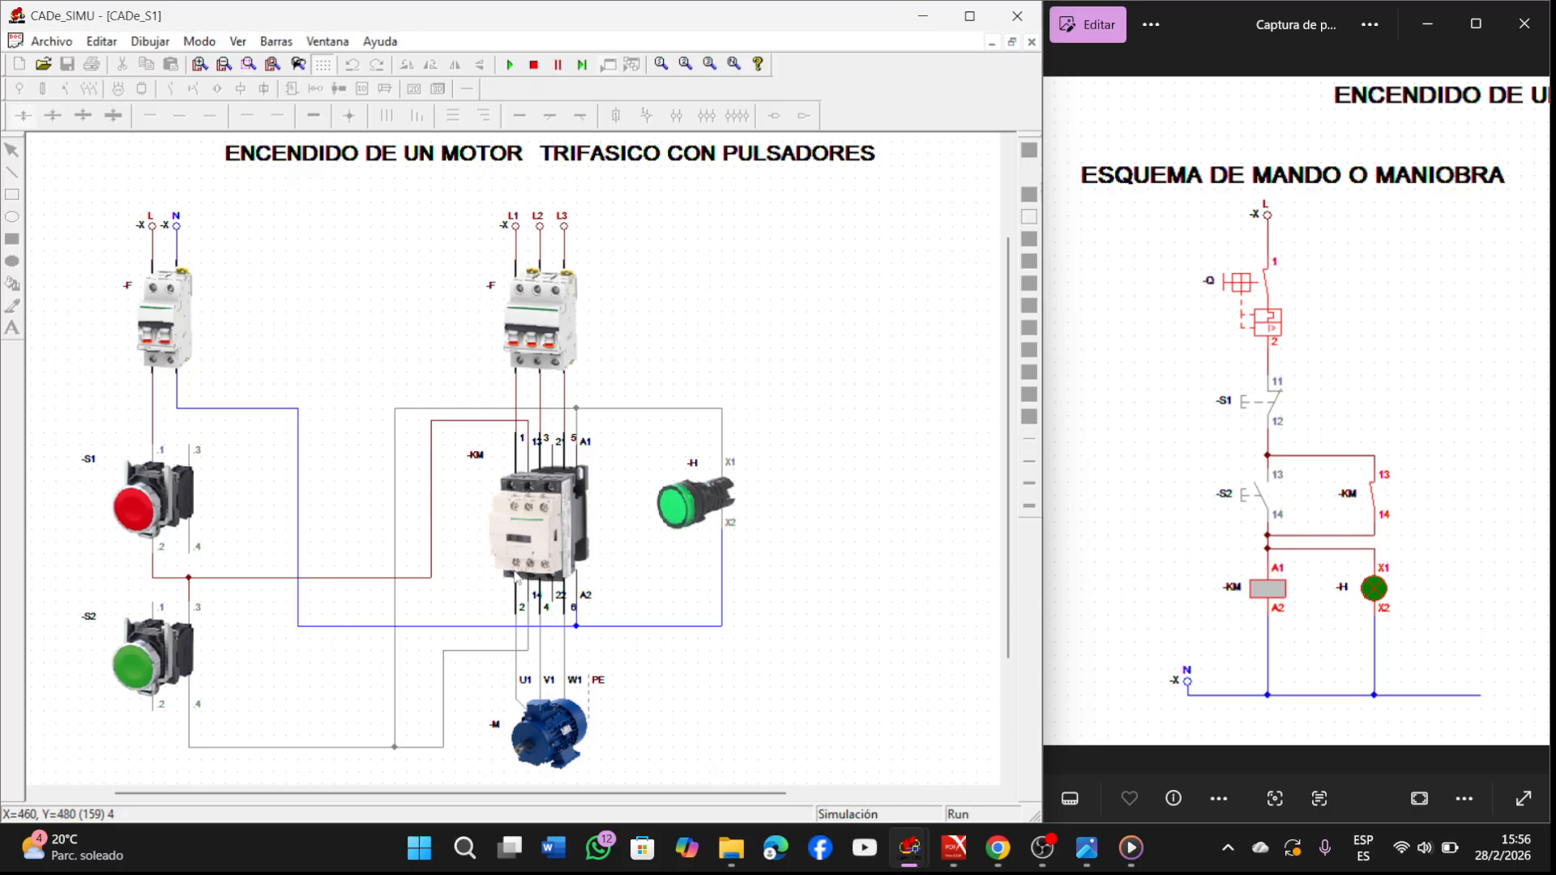
click(126, 676)
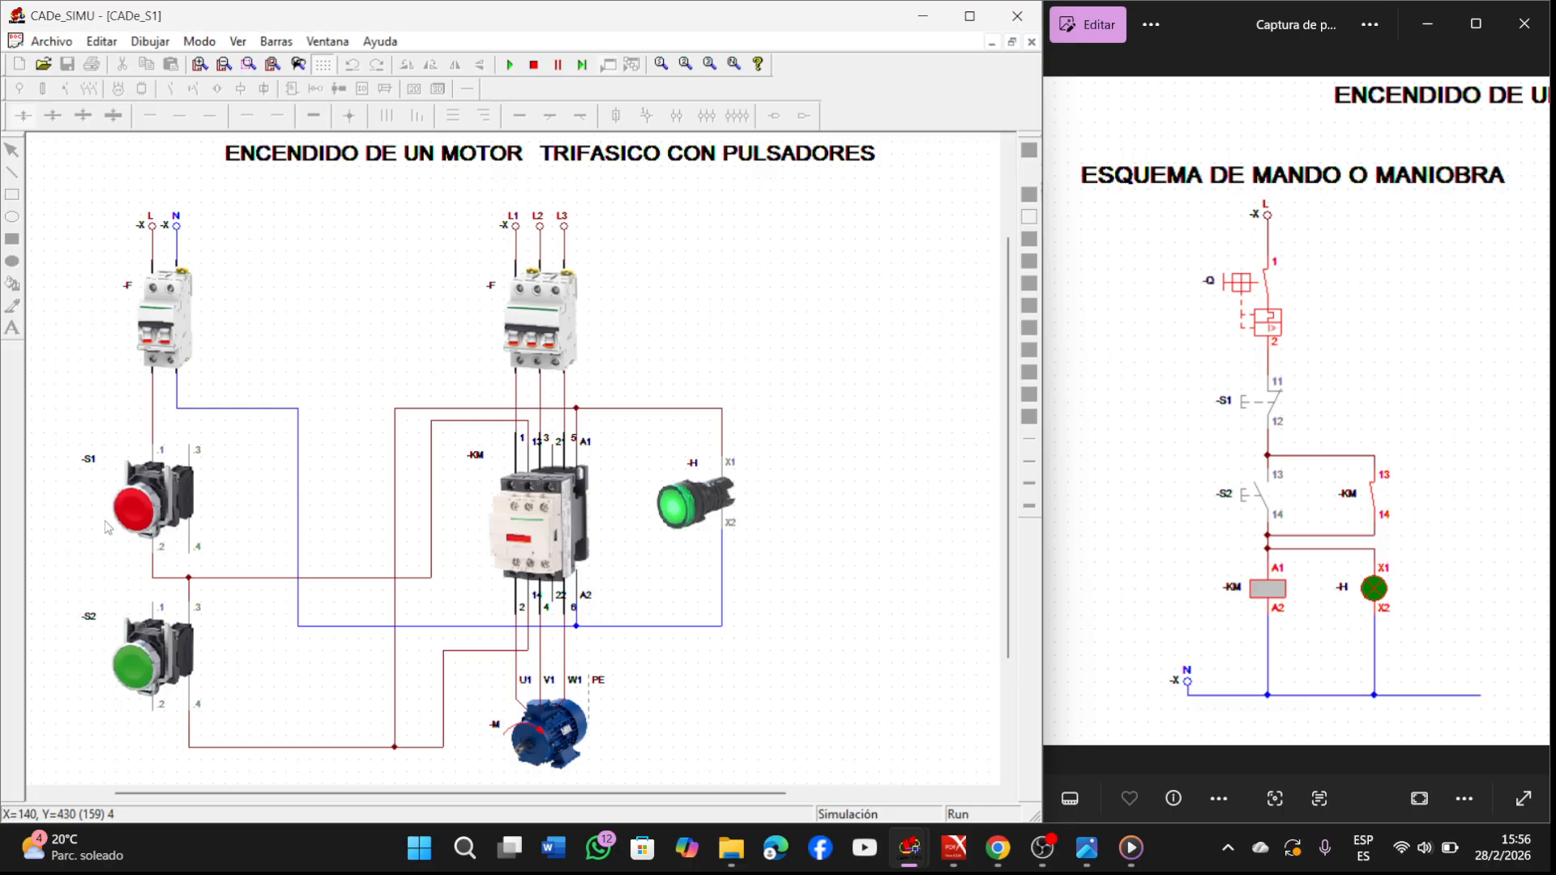
click(129, 518)
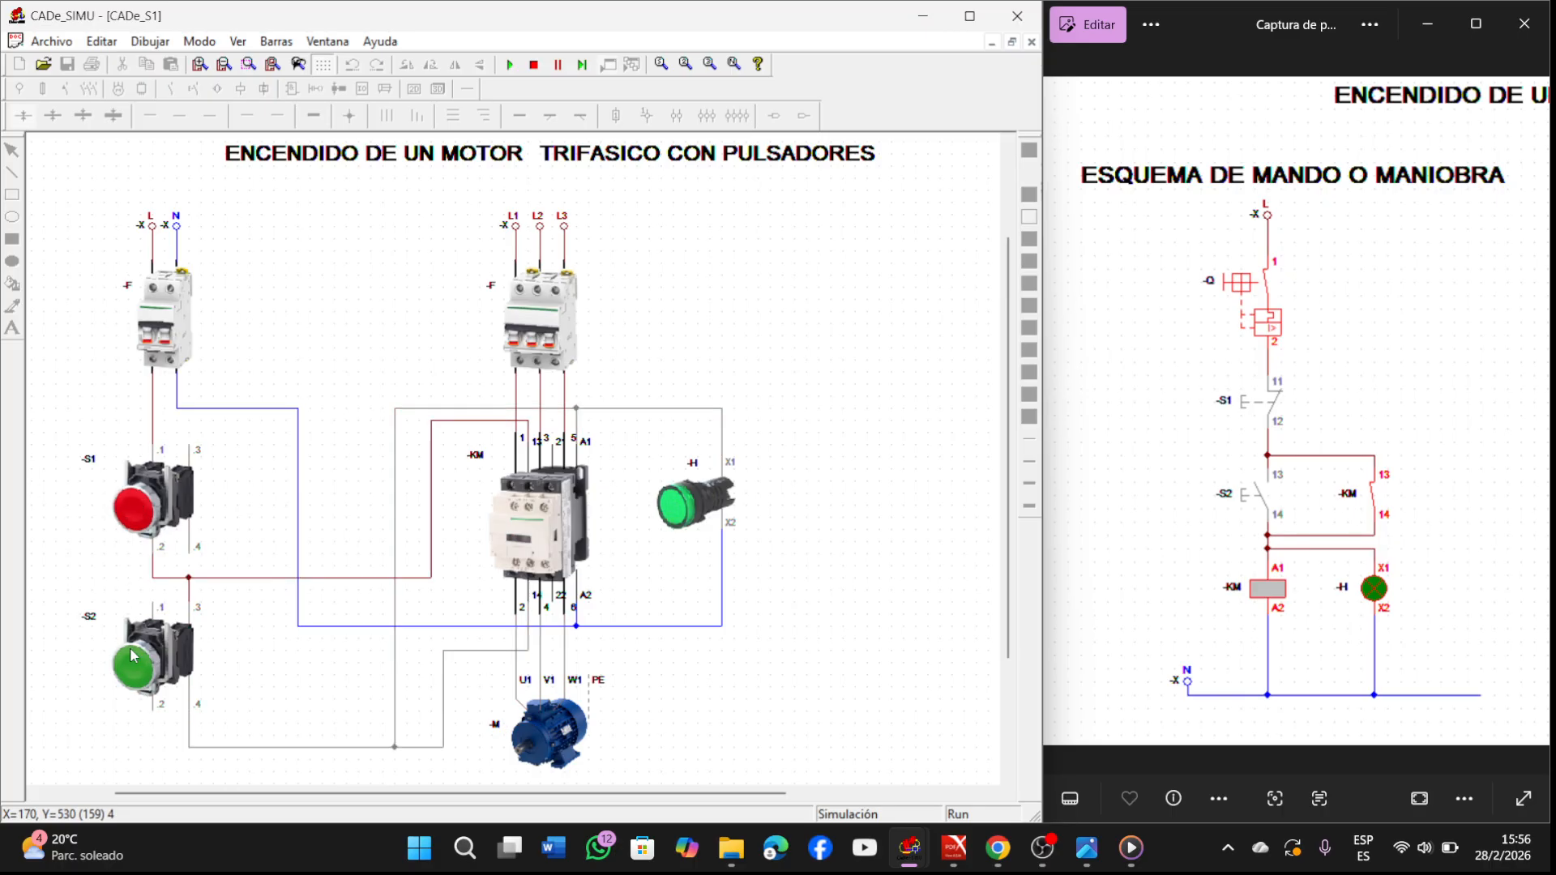
click(133, 655)
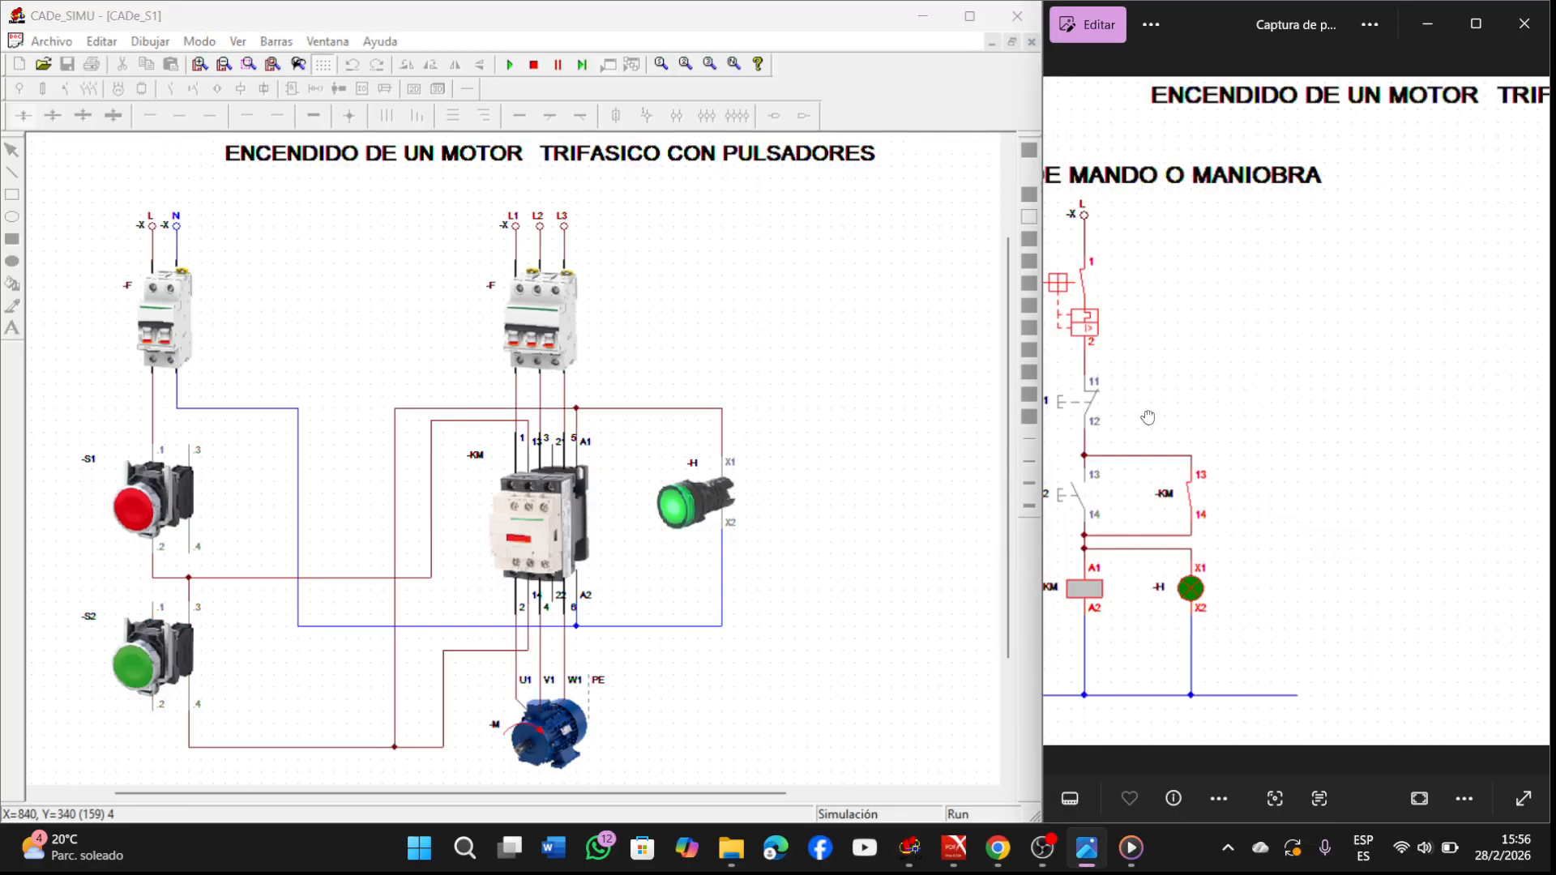
Step: Check the simulated circuit against the reference control schematic, then stop the motor with -S1 and restart it with -S2
drag(1150, 420, 1334, 445)
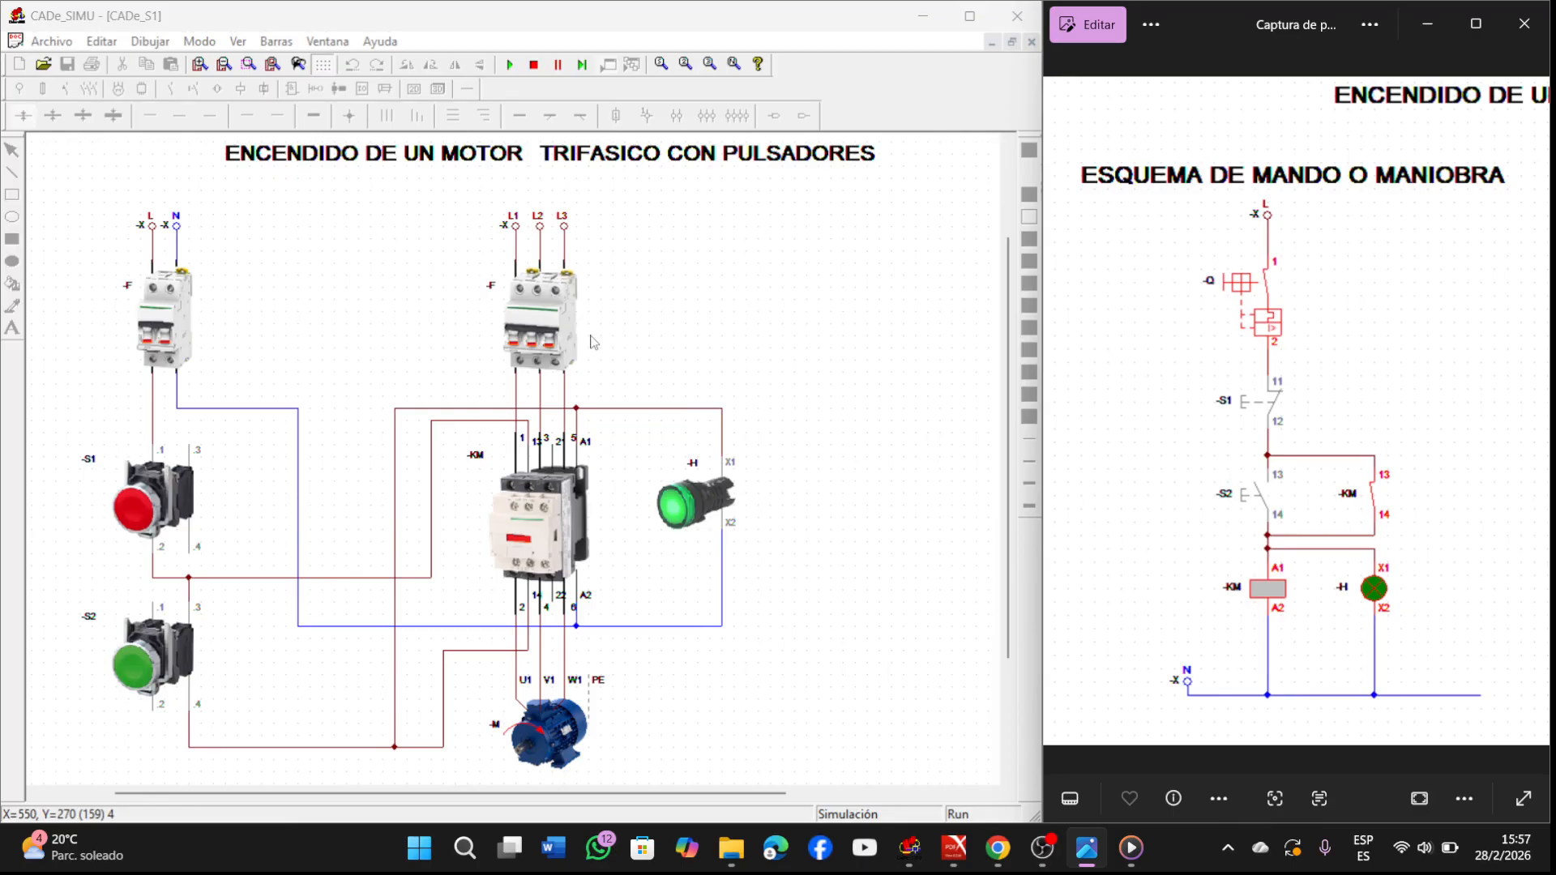
mouse_move(1429, 302)
mouse_down()
mouse_move(1190, 271)
mouse_move(1416, 276)
mouse_up()
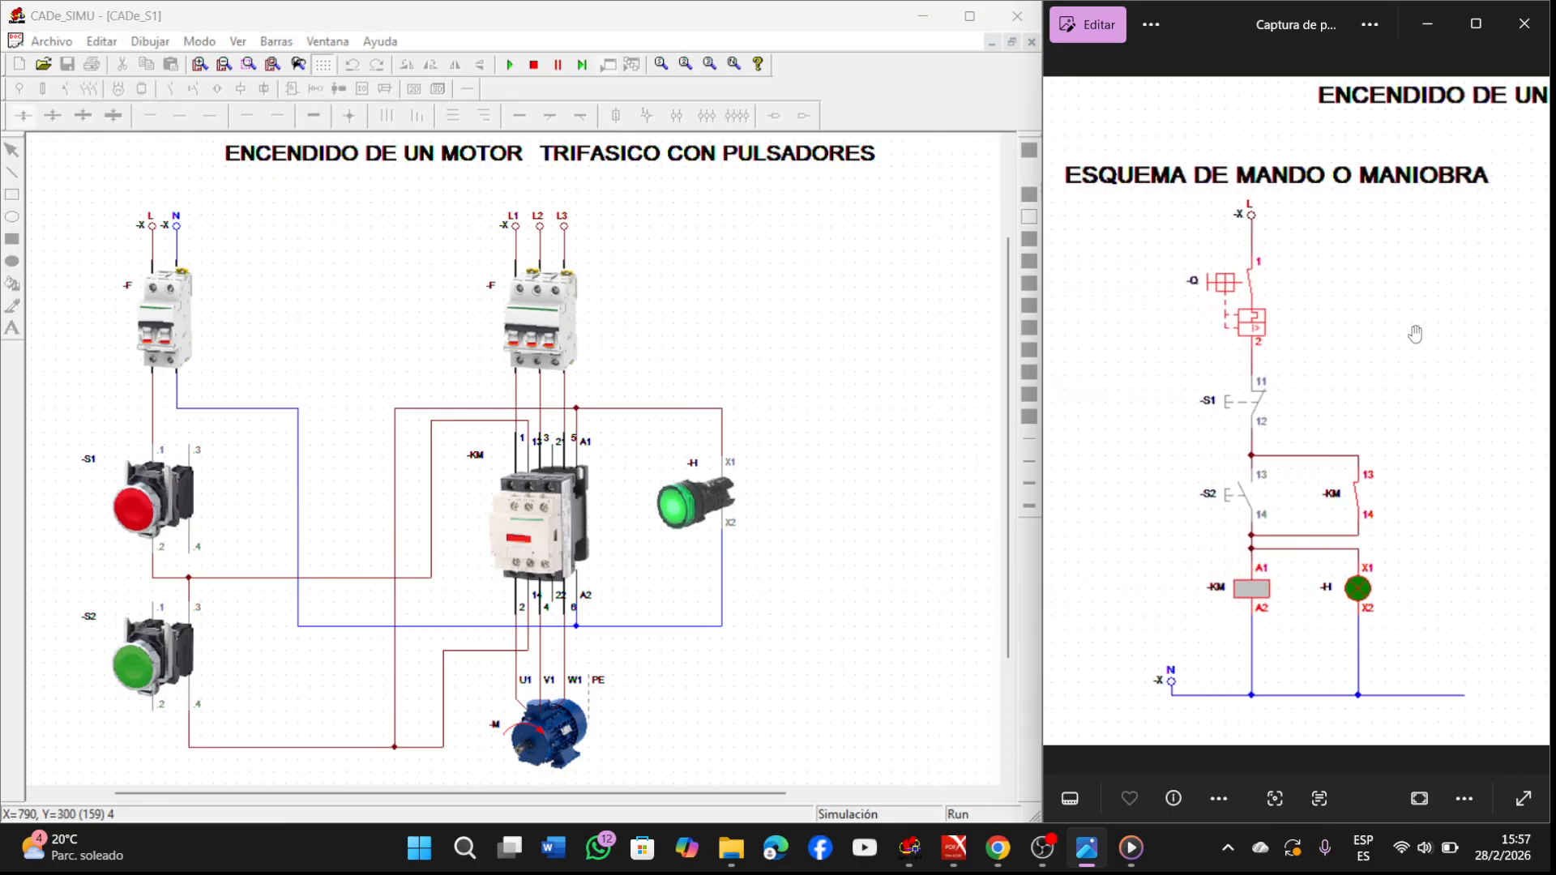
mouse_move(1415, 334)
mouse_down()
mouse_move(1327, 333)
mouse_move(1386, 329)
mouse_up()
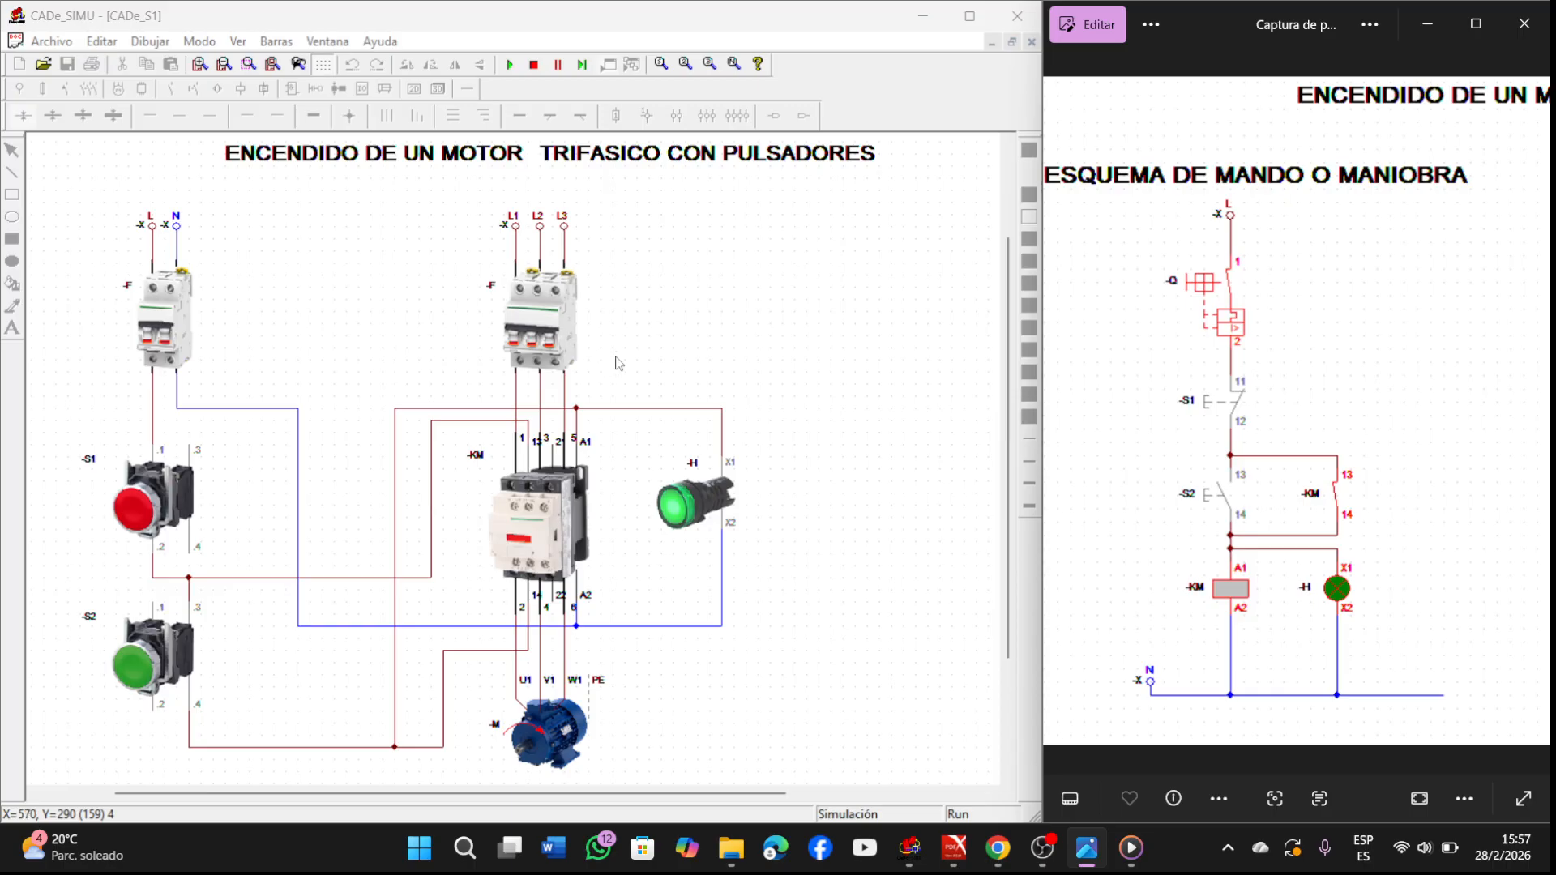
click(130, 519)
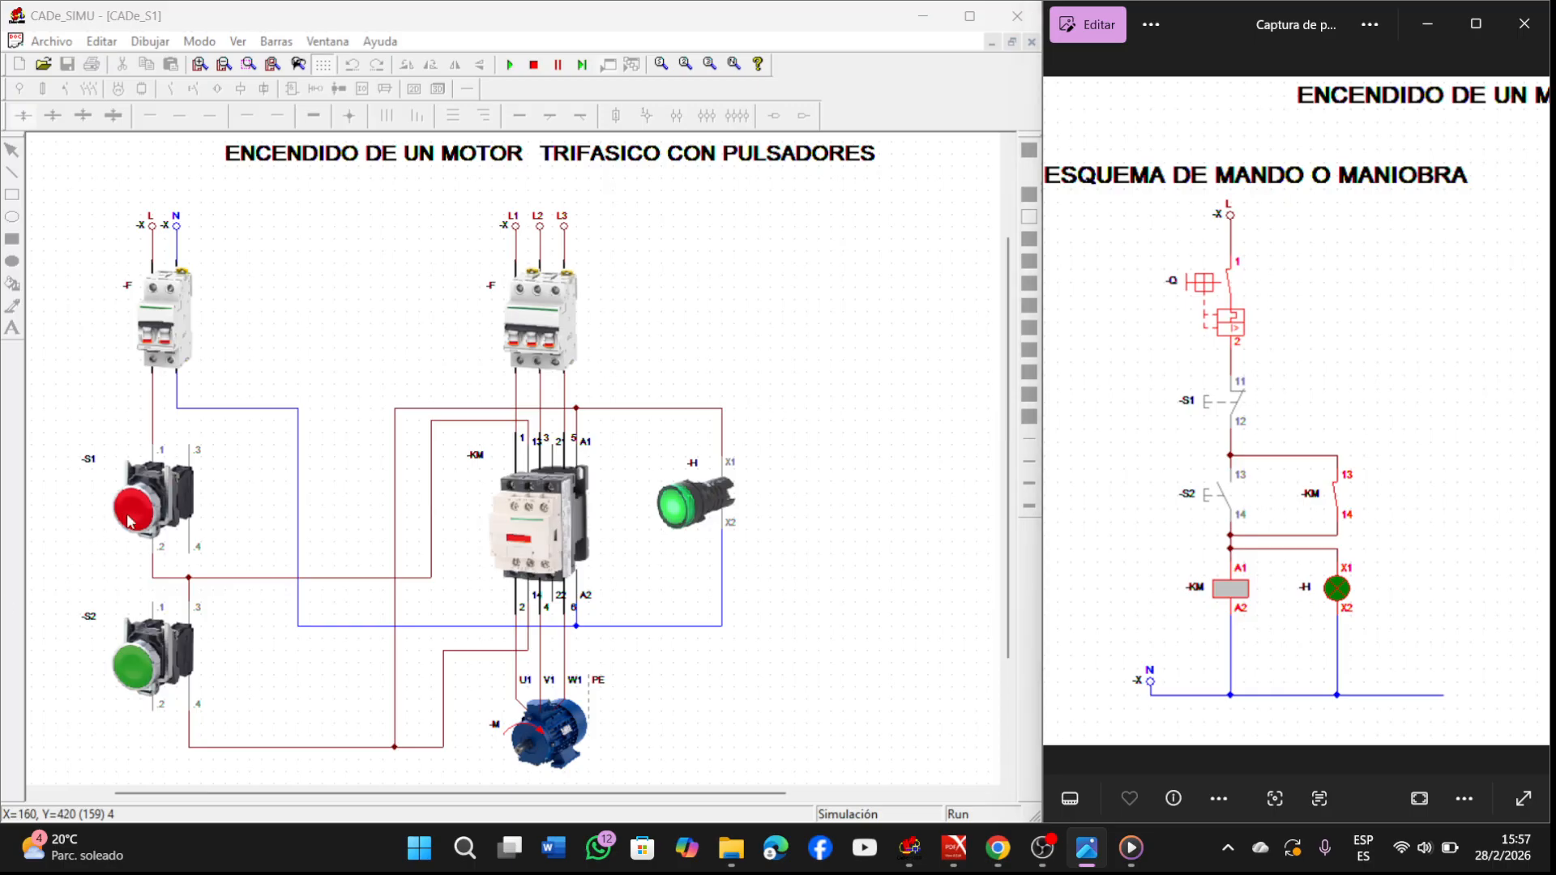
click(143, 672)
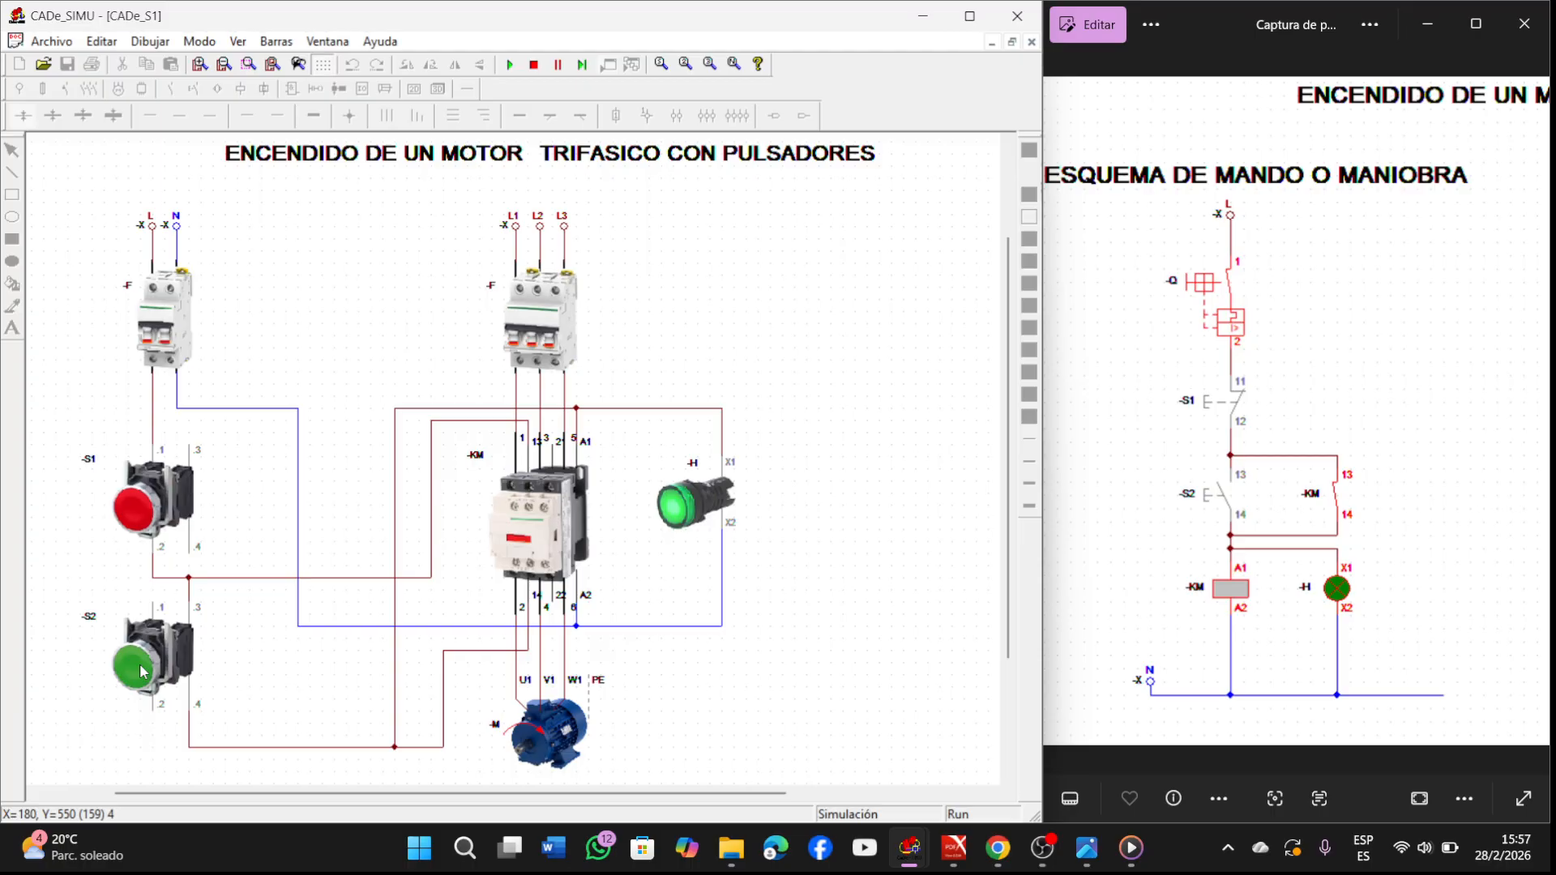